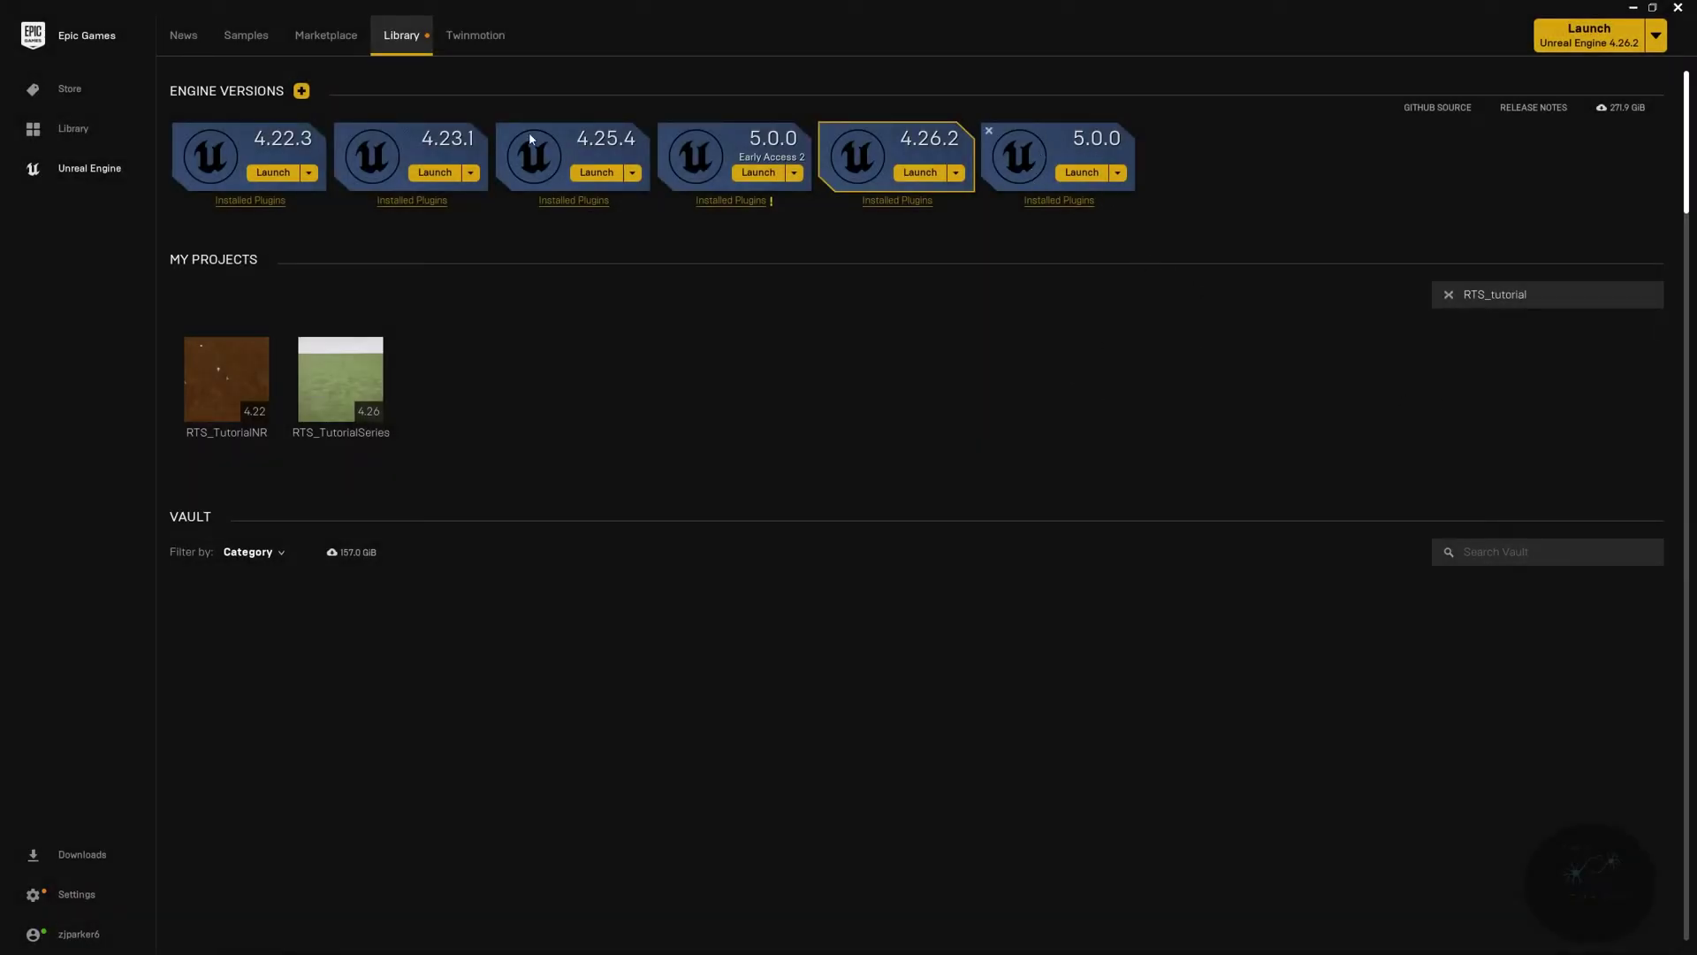
left_click(301, 91)
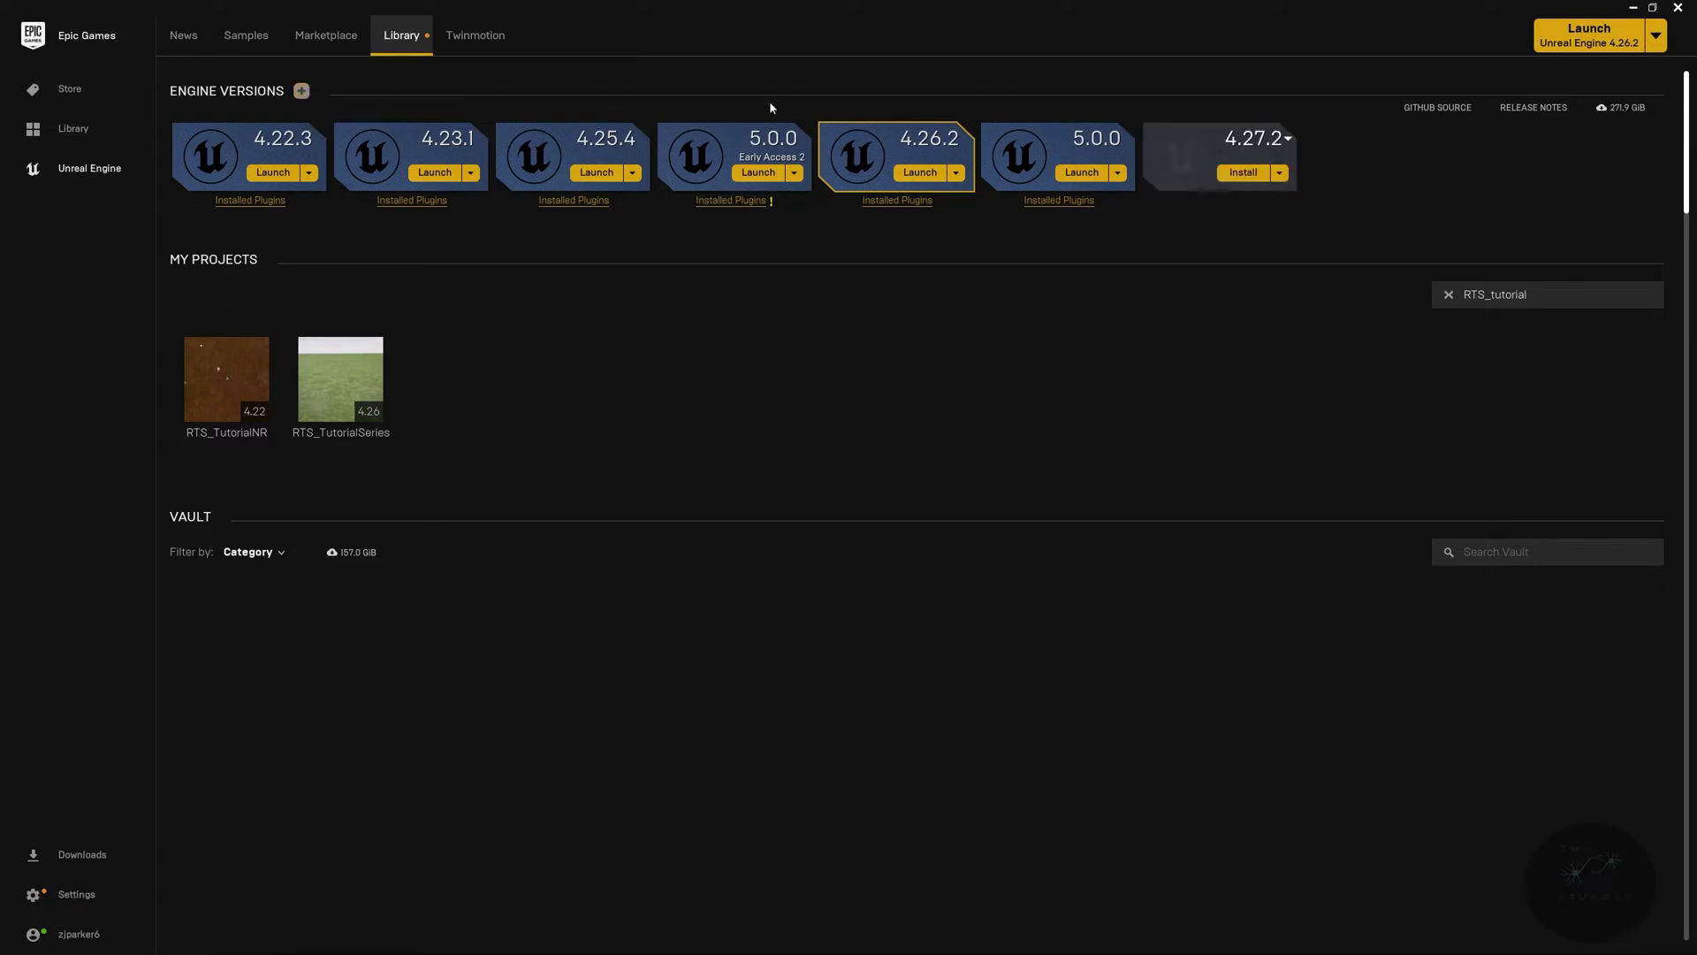
left_click(1266, 141)
scroll(1273, 323, "down", 4)
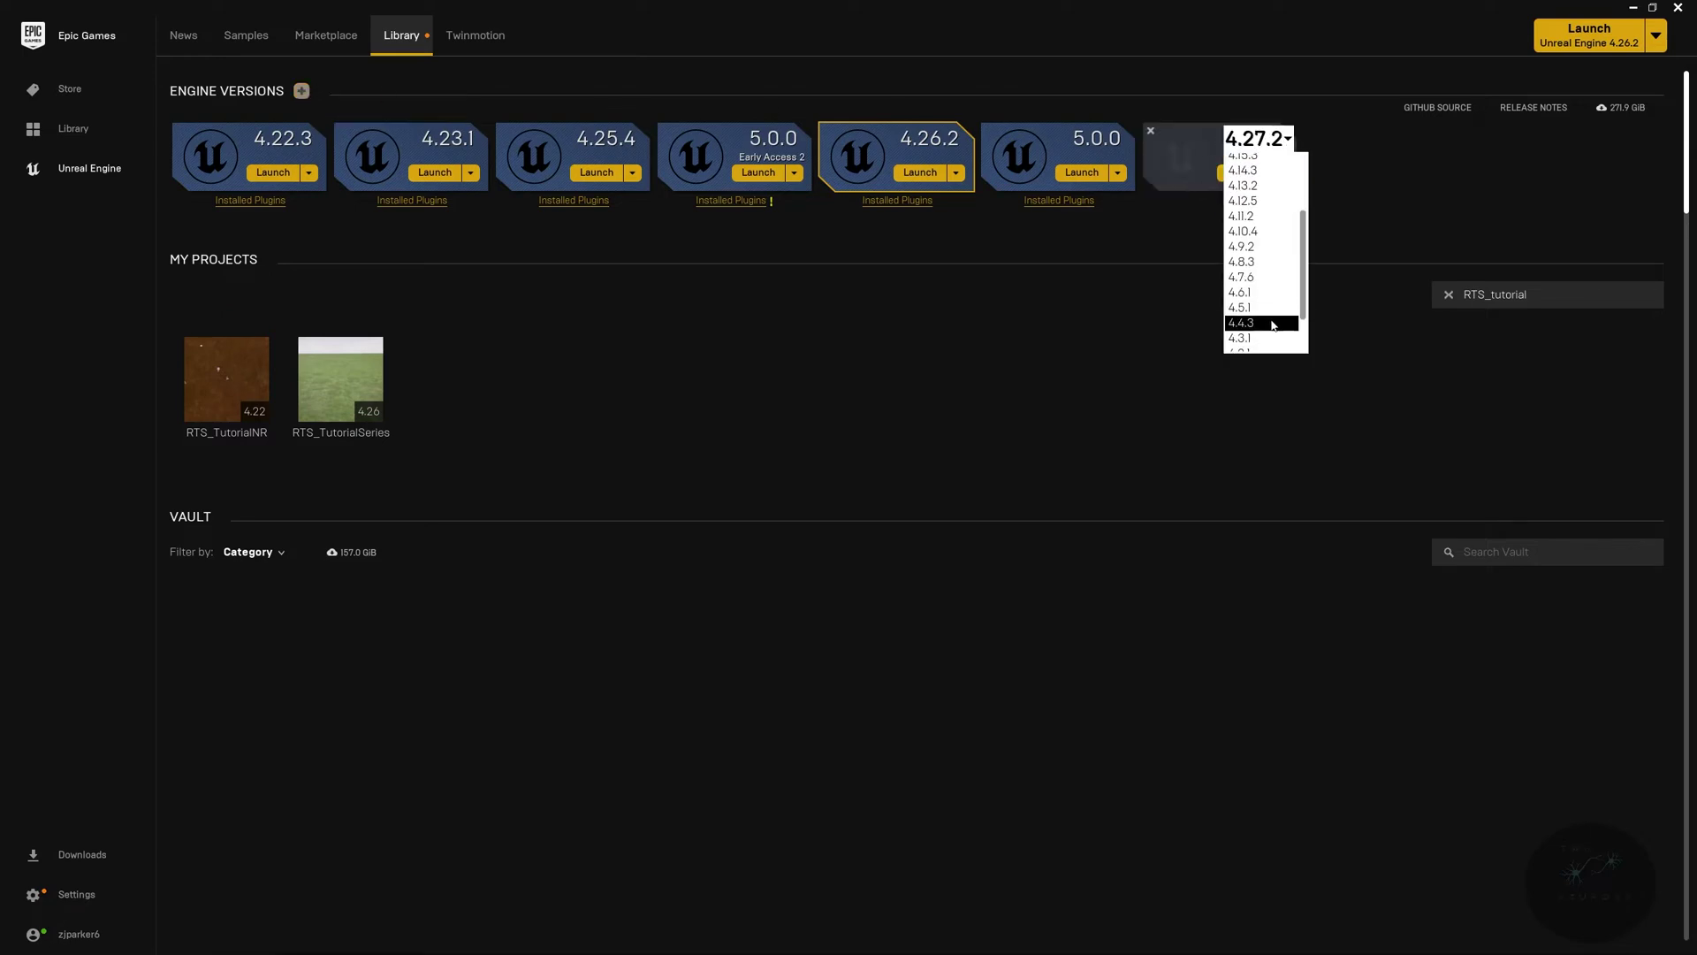
scroll(1273, 319, "up", 5)
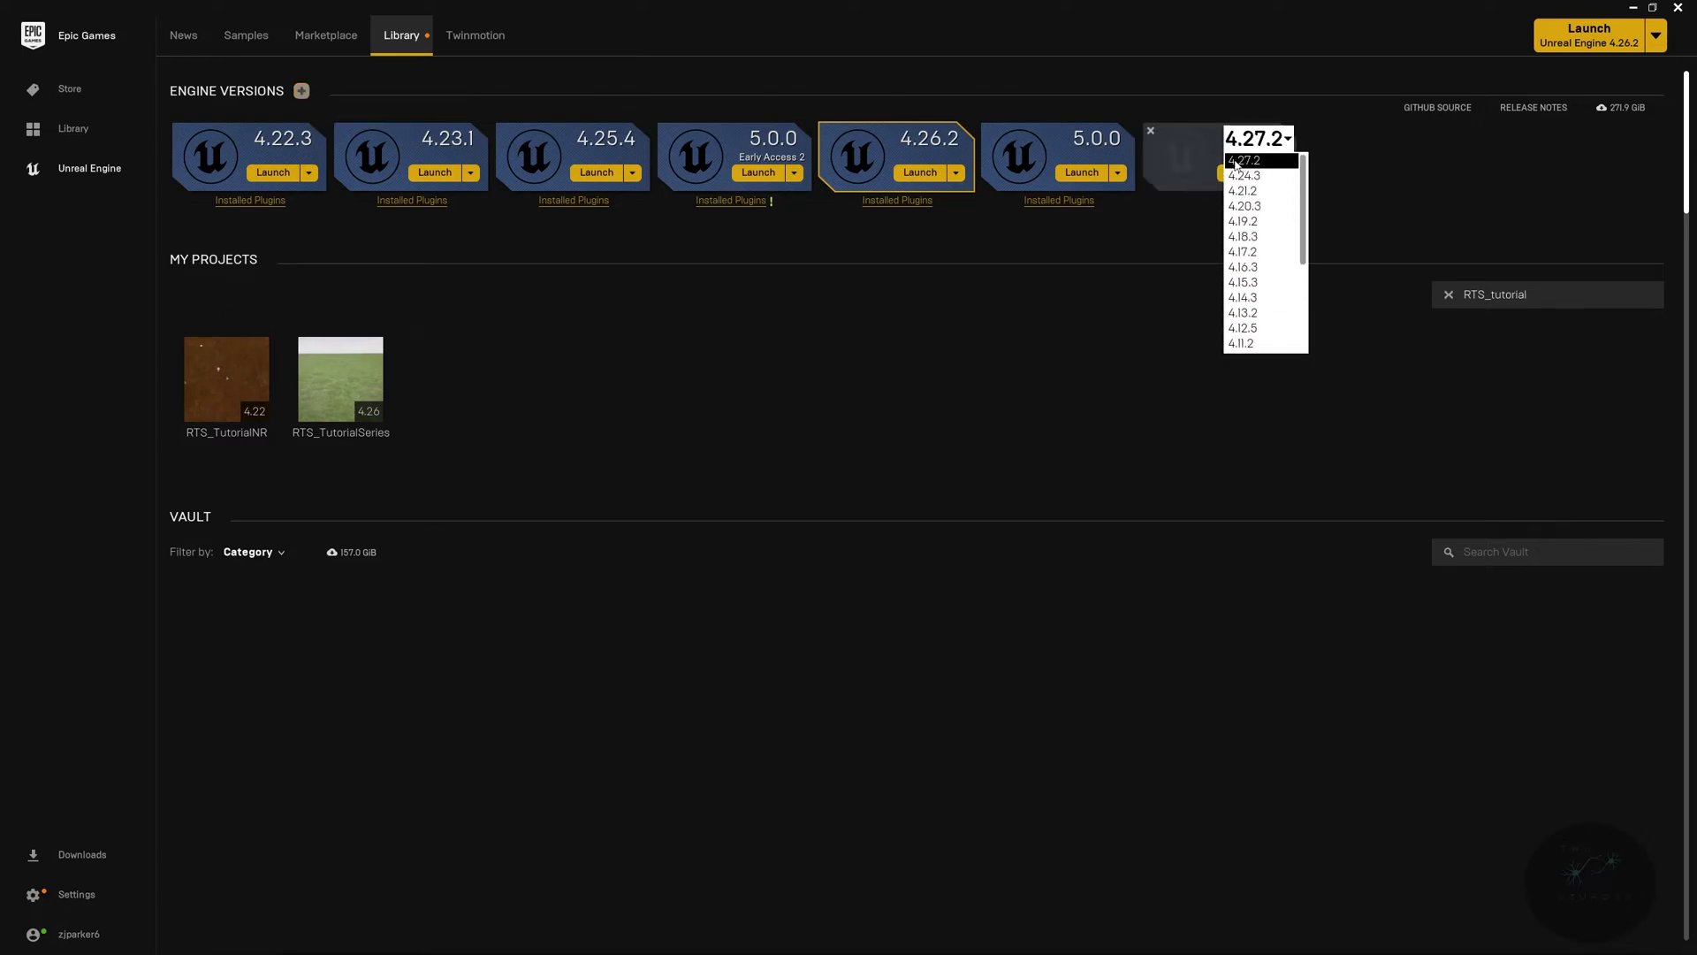
left_click(1150, 132)
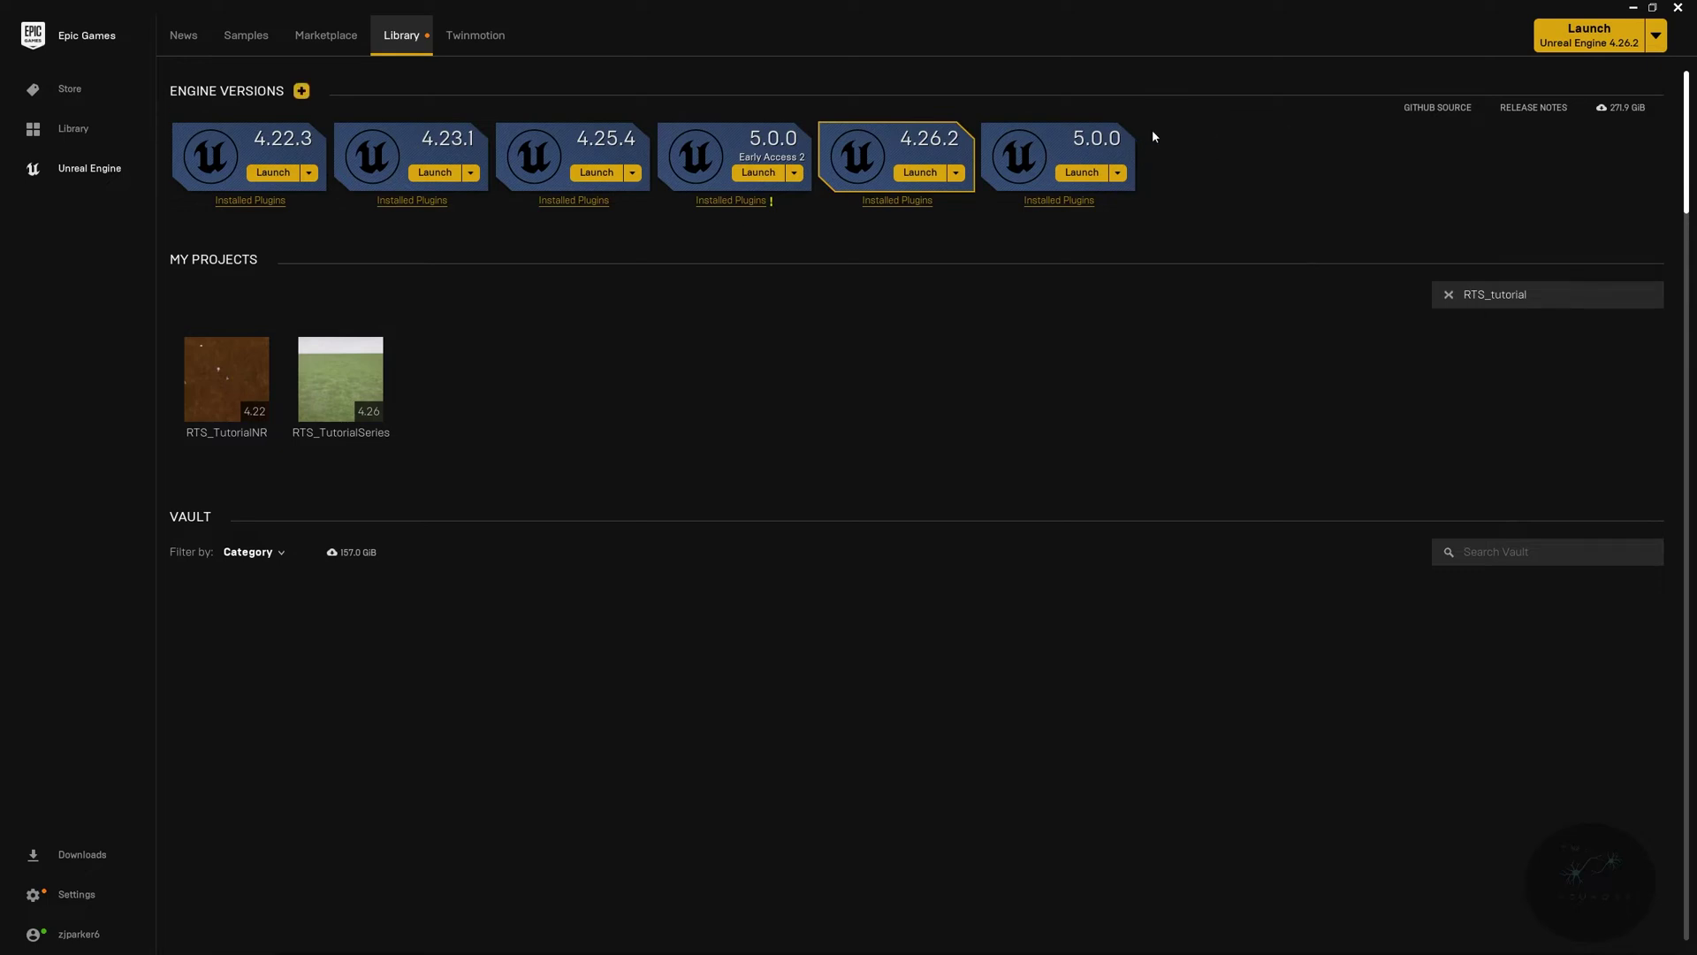
Launch engine version 5.0.0 and choose the Top Down games template with the Scalable quality preset and starter content enabled
left_click(1080, 174)
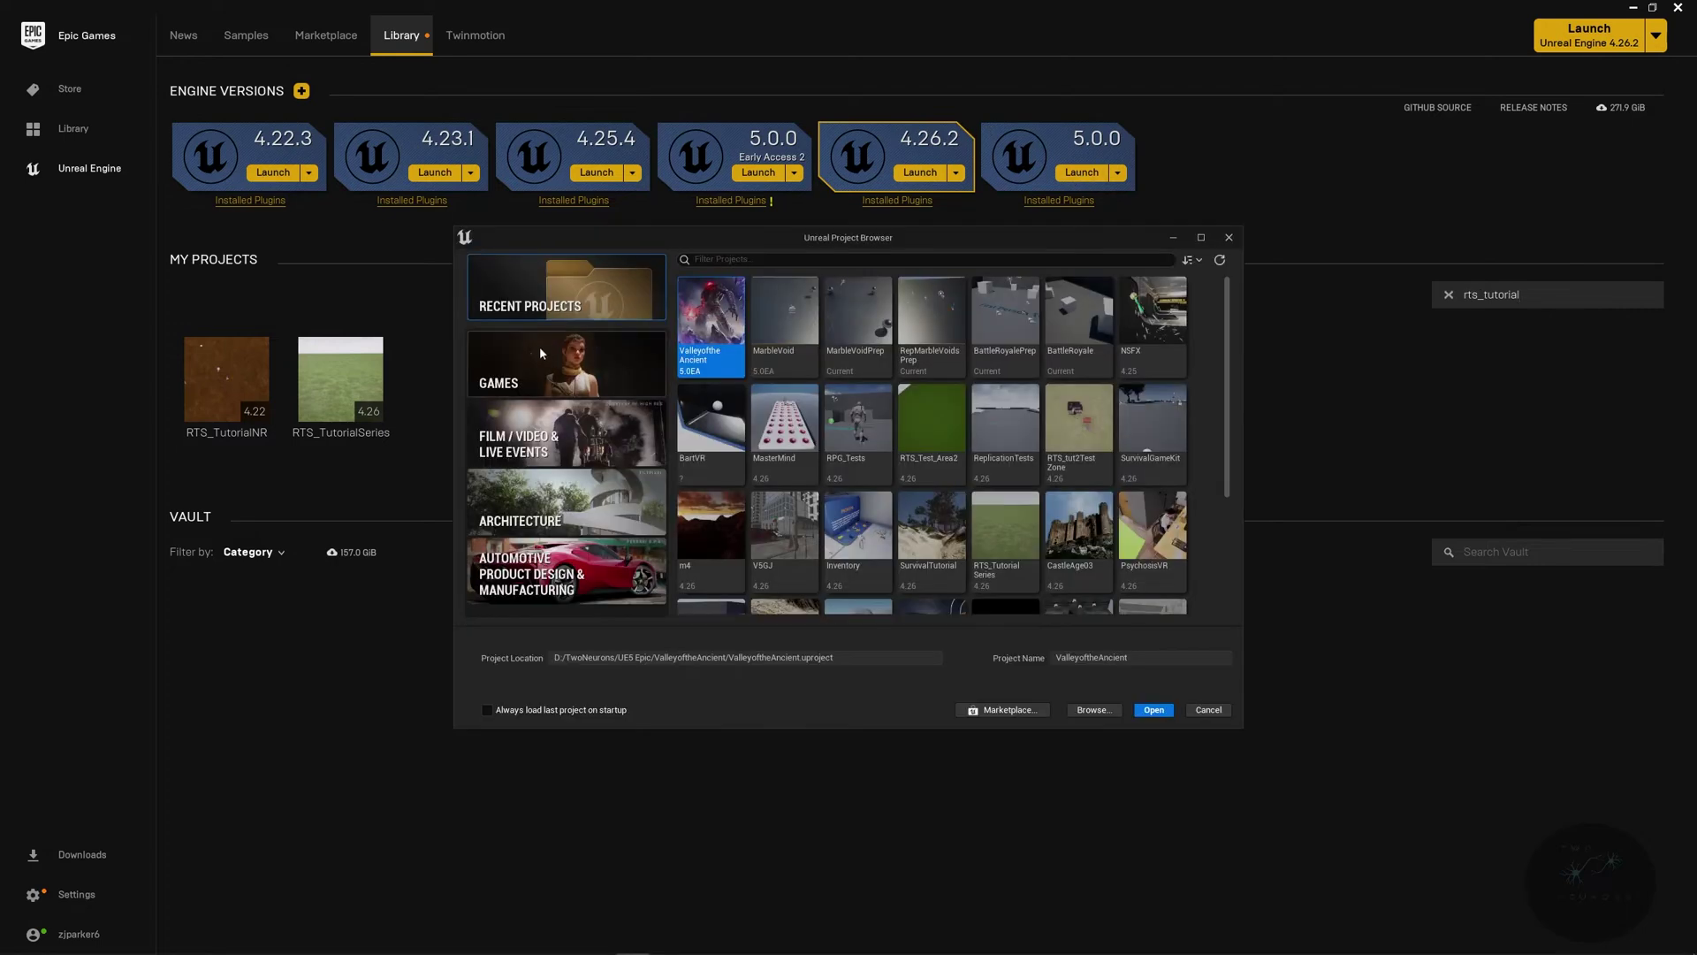
left_click(541, 367)
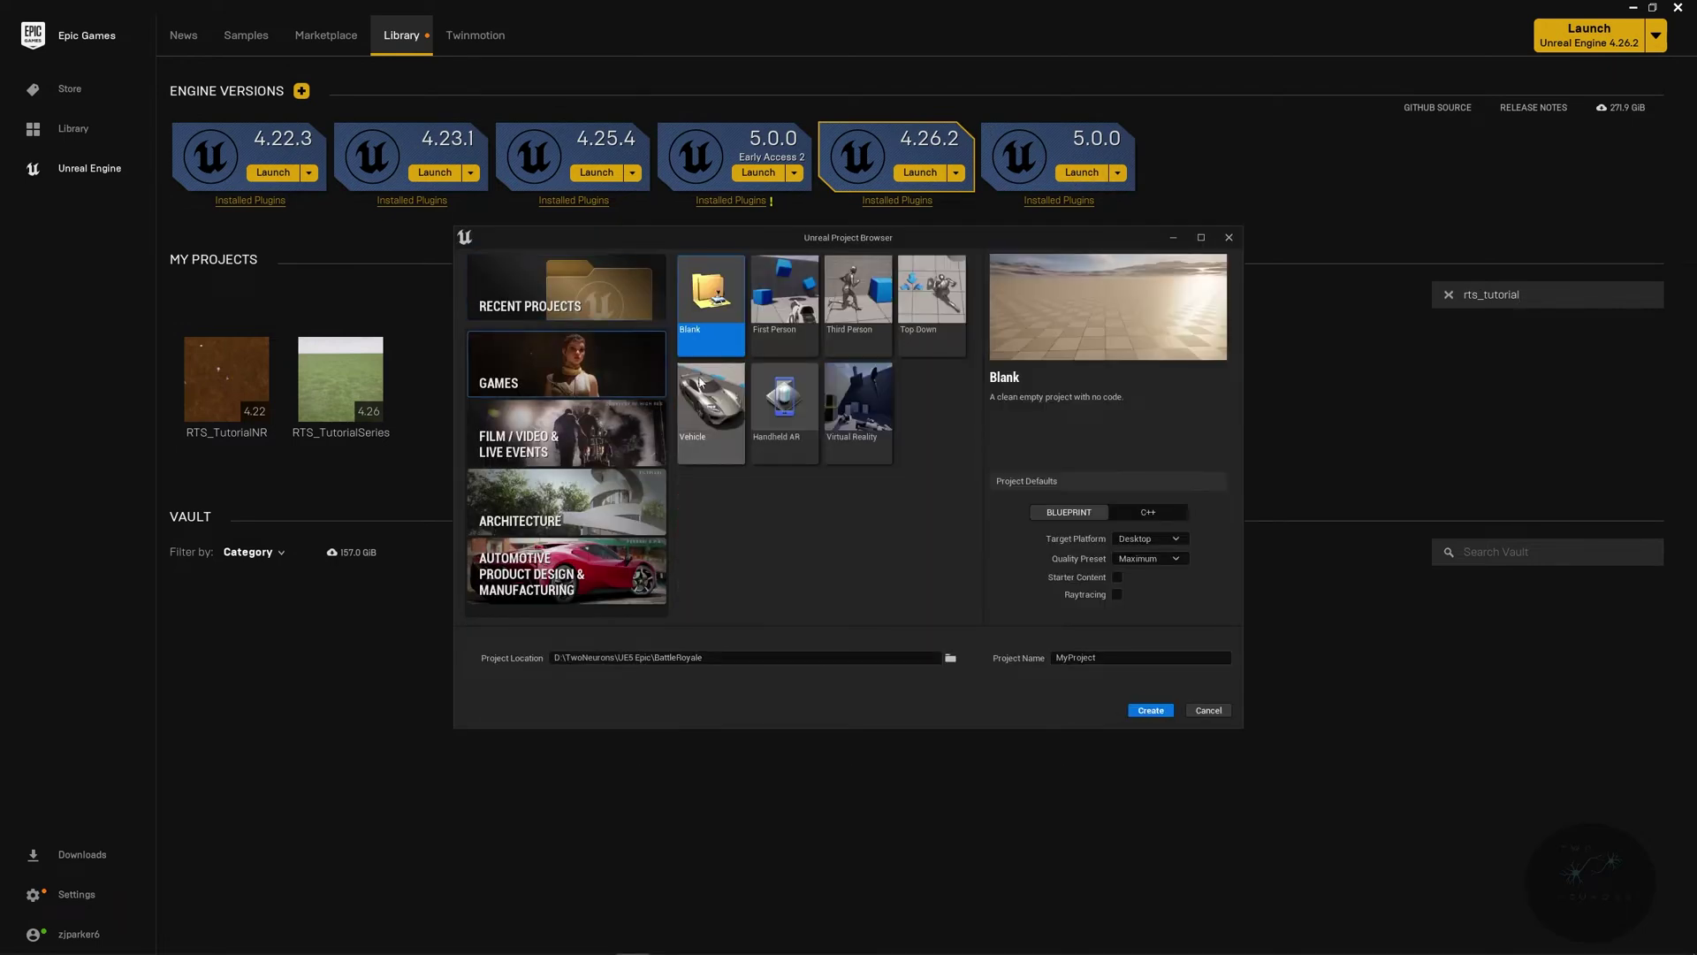
left_click(931, 296)
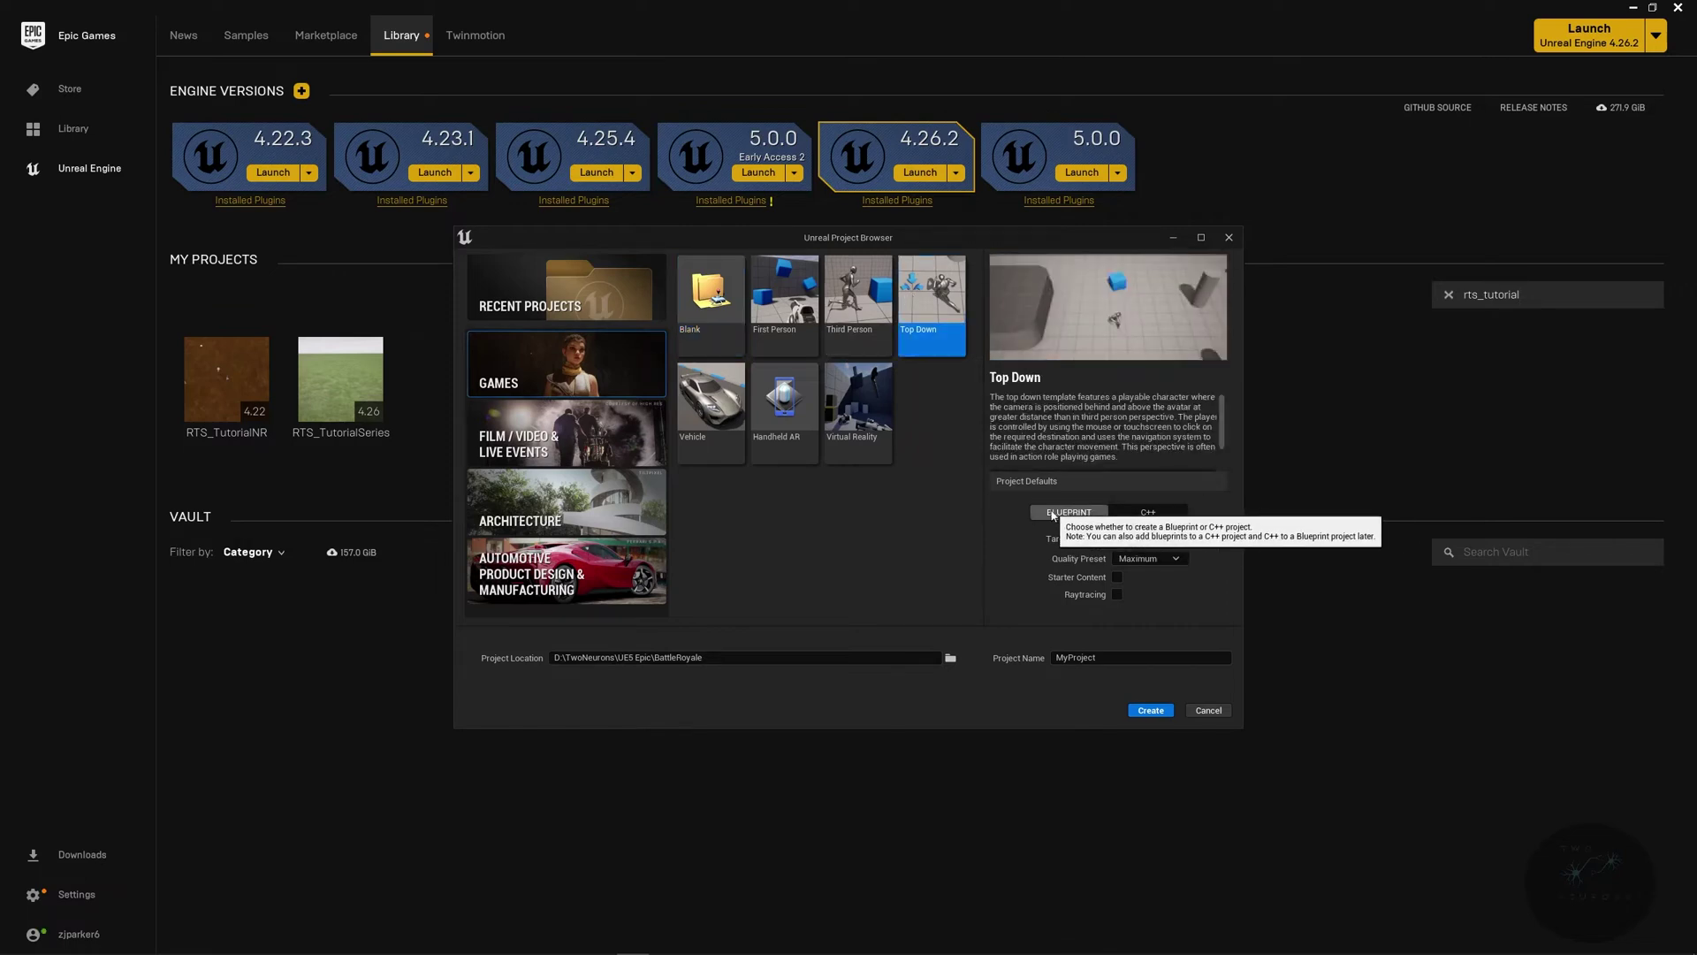
left_click(1164, 563)
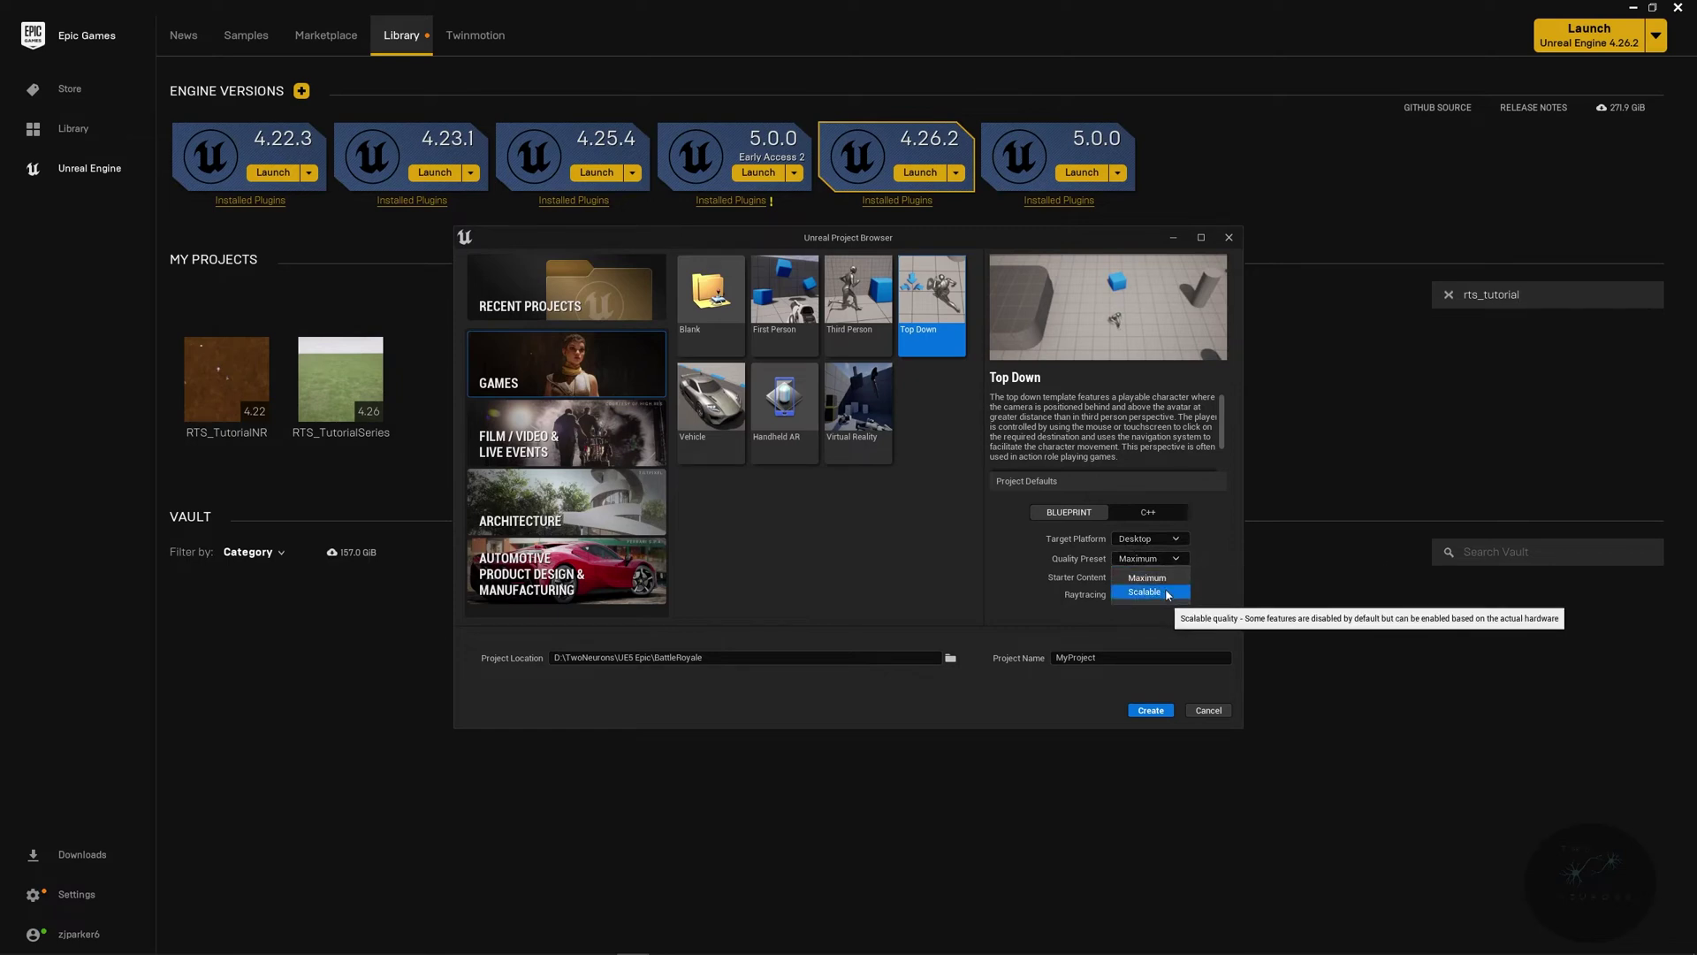
left_click(1167, 592)
Set the project location to the RTS New folder inside D:\TwoNeurons\RTS Series
left_click(950, 658)
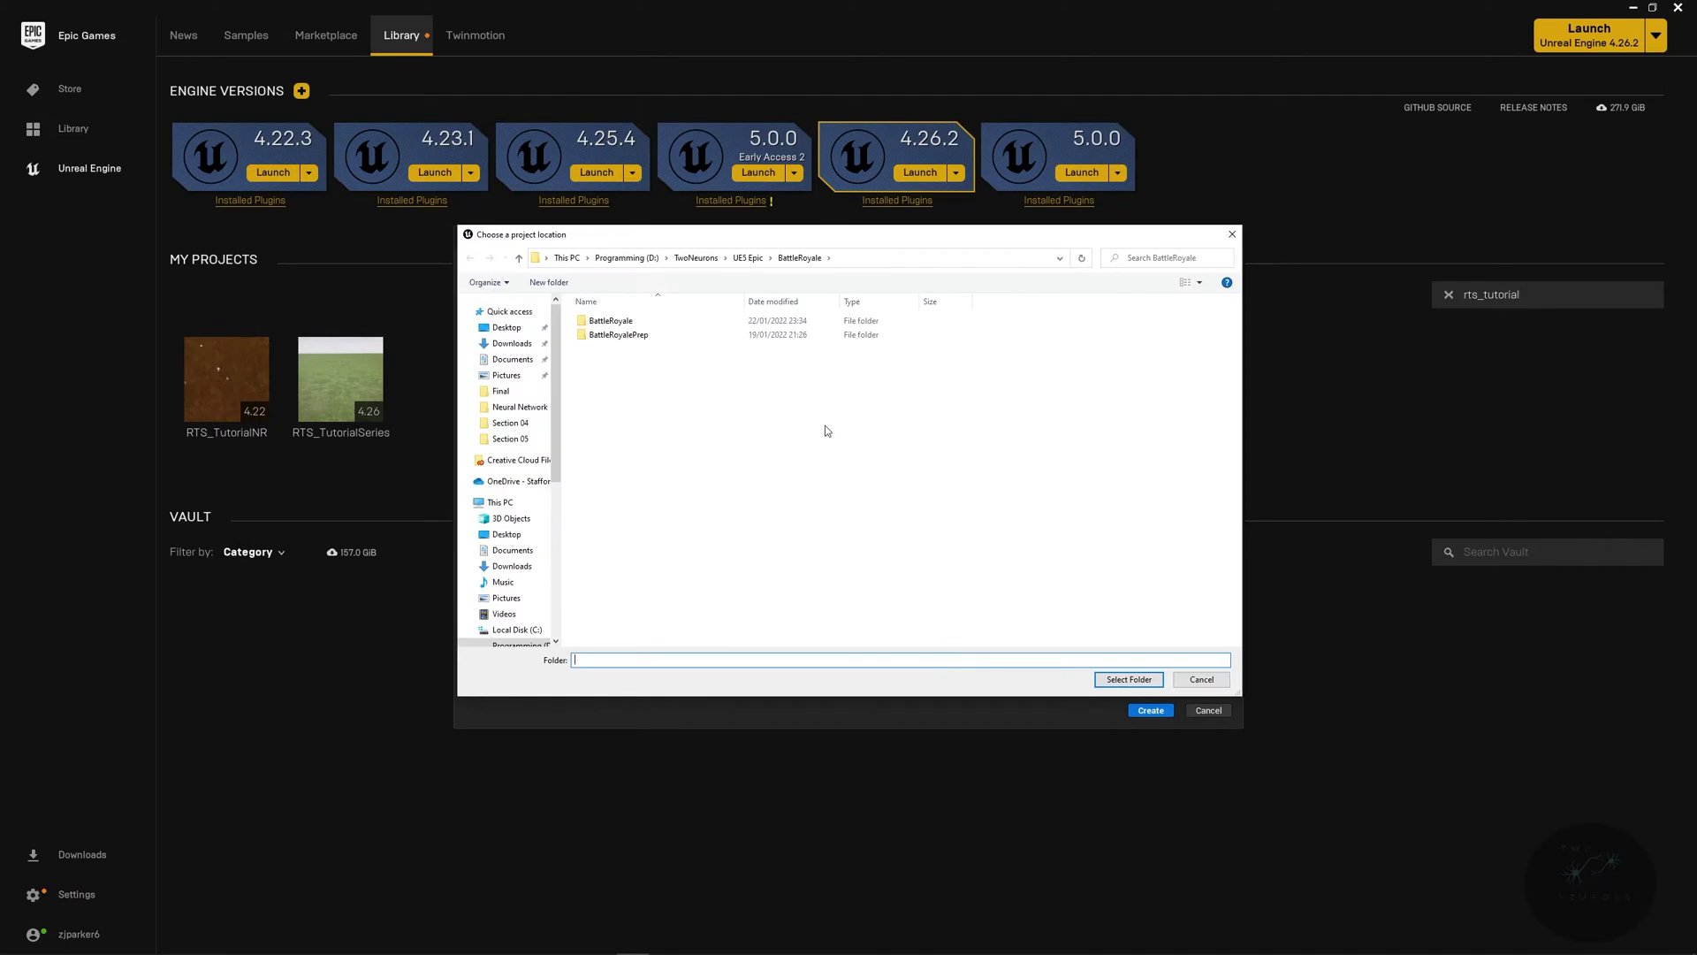
left_click(697, 259)
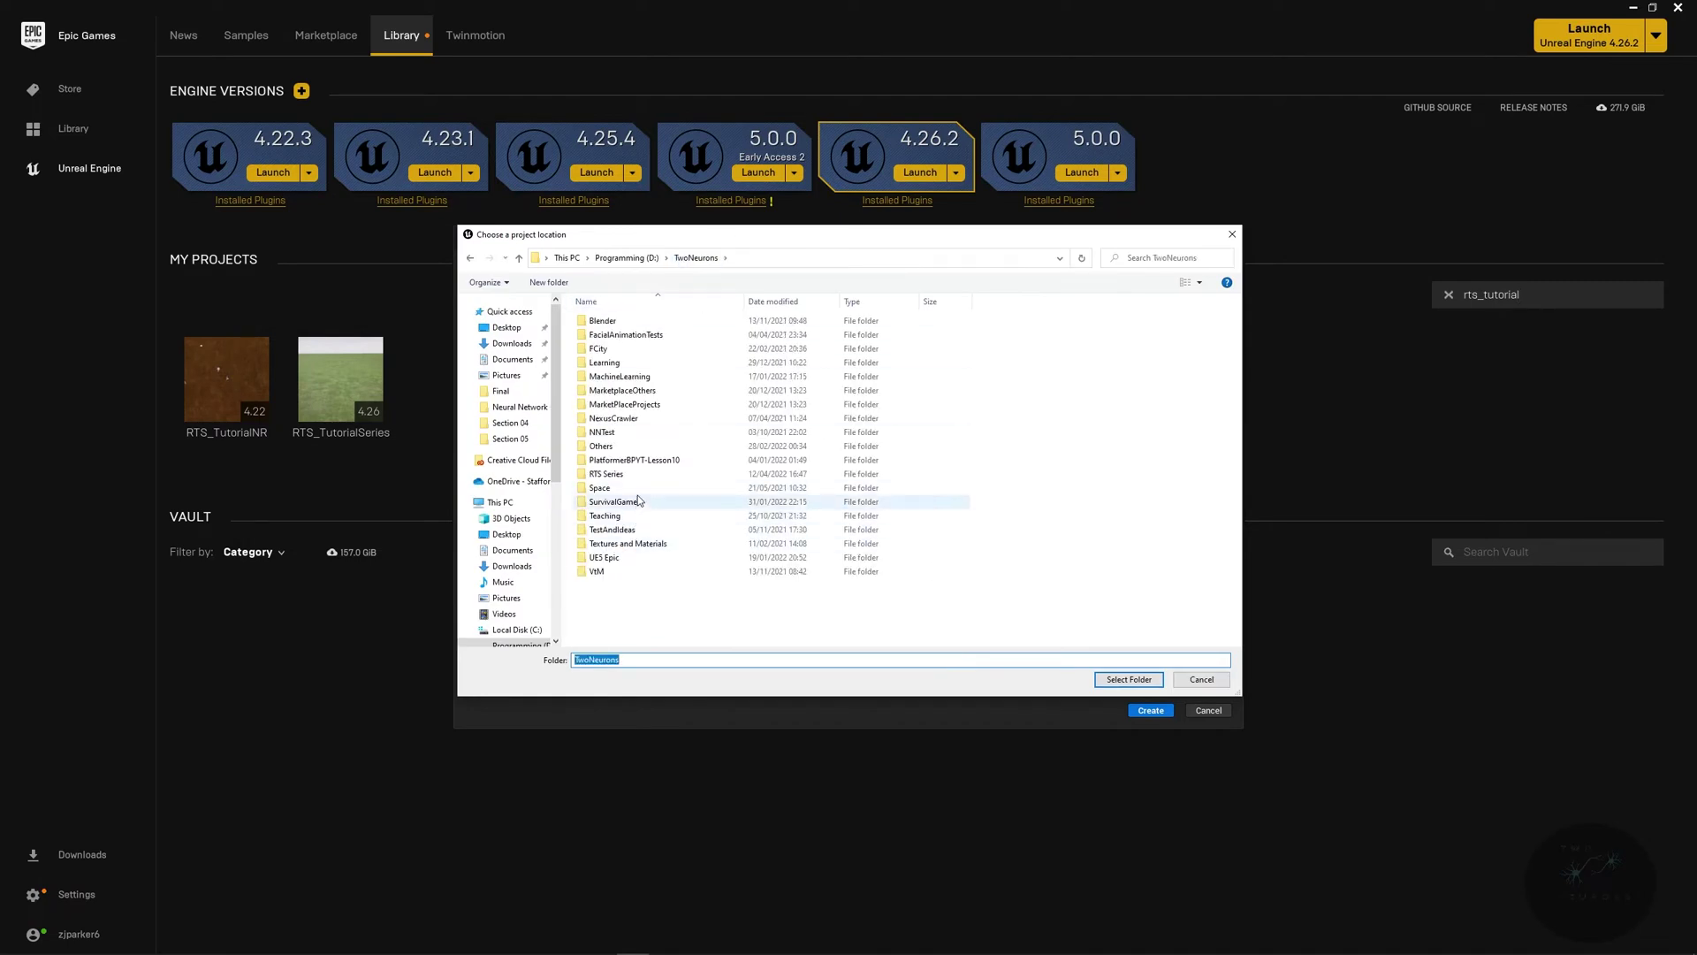
double_click(636, 483)
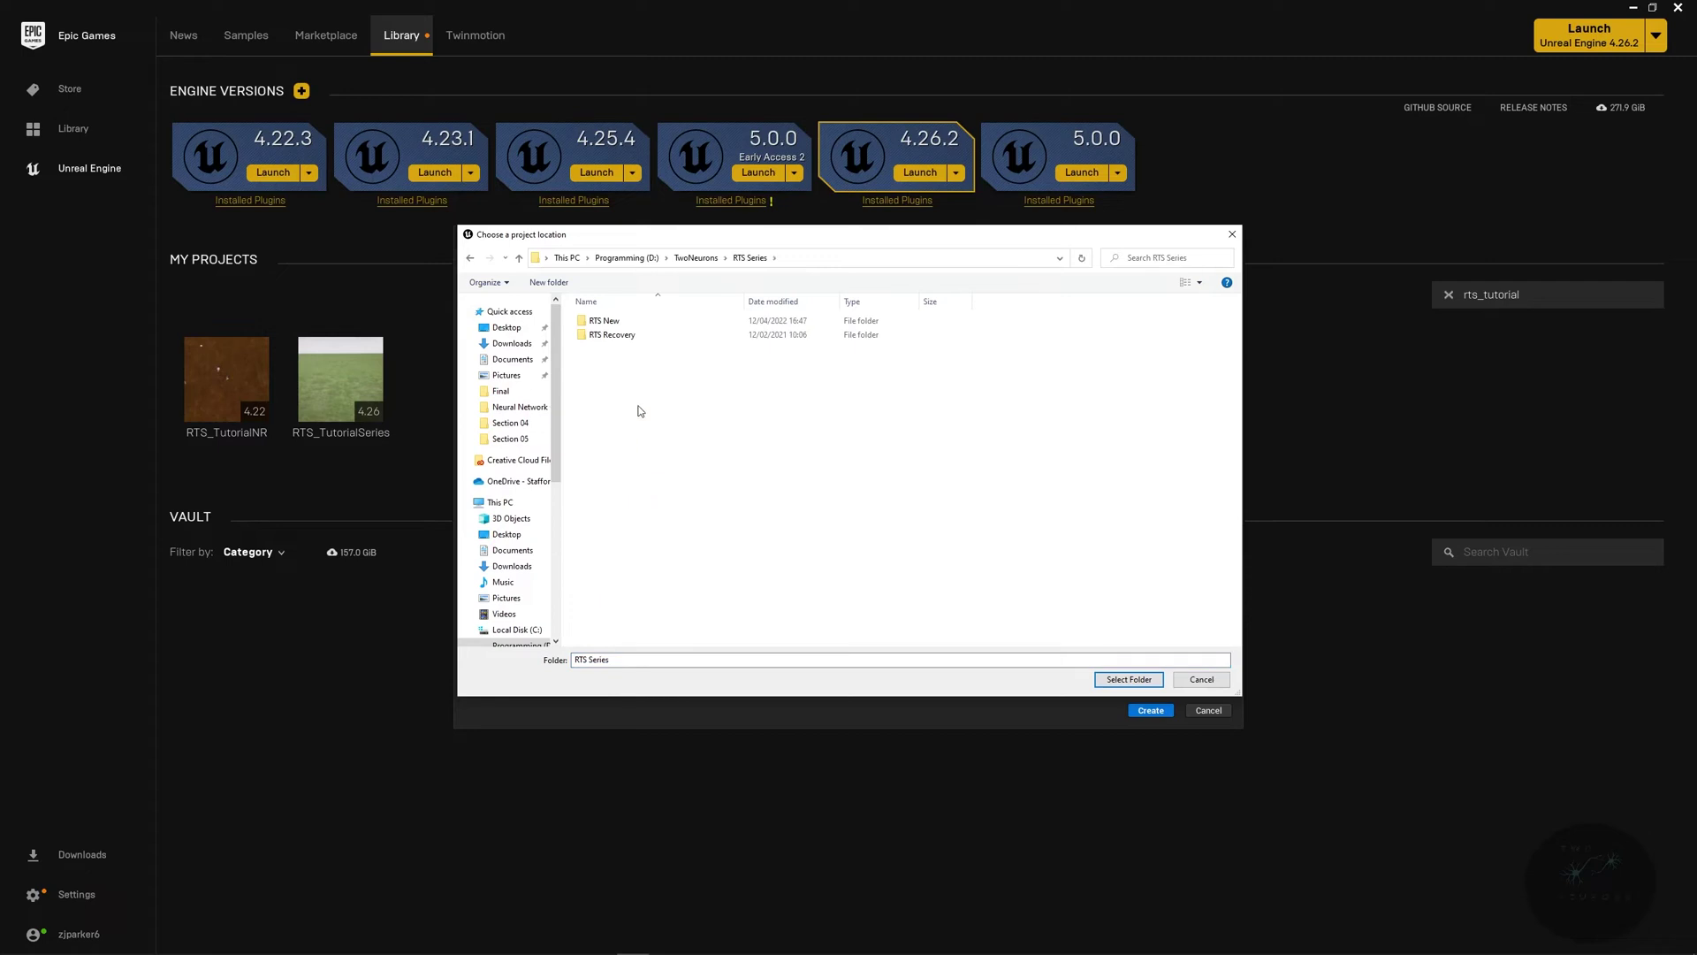
double_click(624, 322)
left_click(1127, 680)
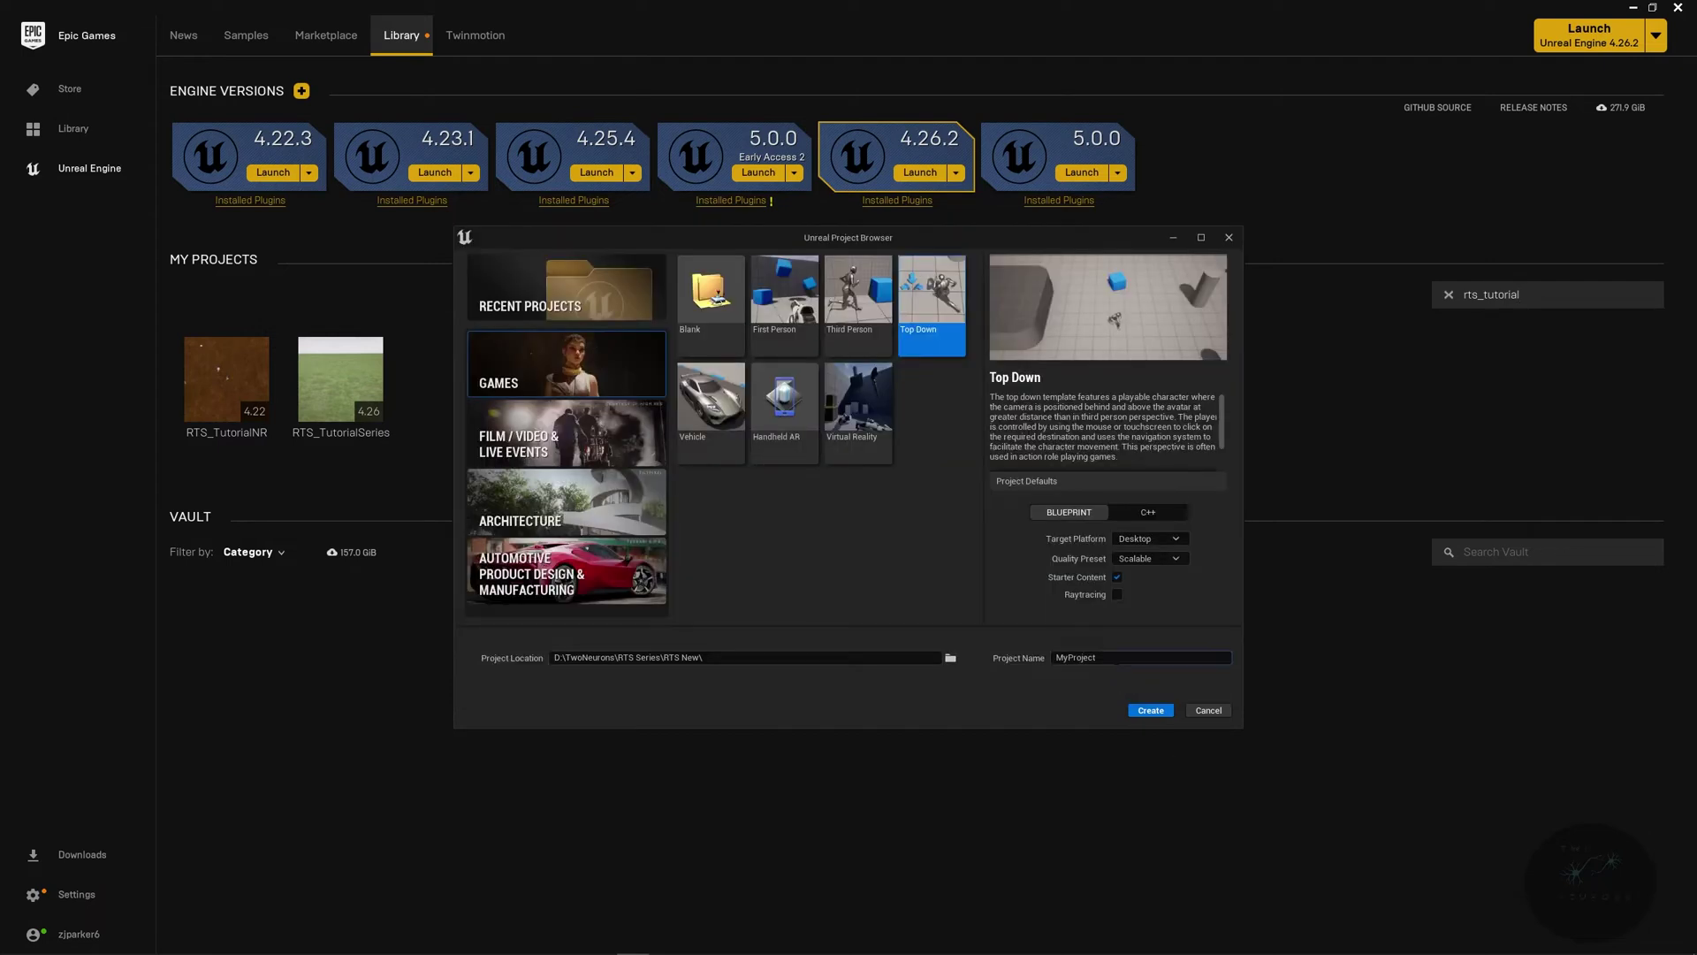
Name the project RTS_Tutorial and create it
left_click_drag(1116, 658, 968, 652)
type("RTS_Tutorial")
left_click(1150, 712)
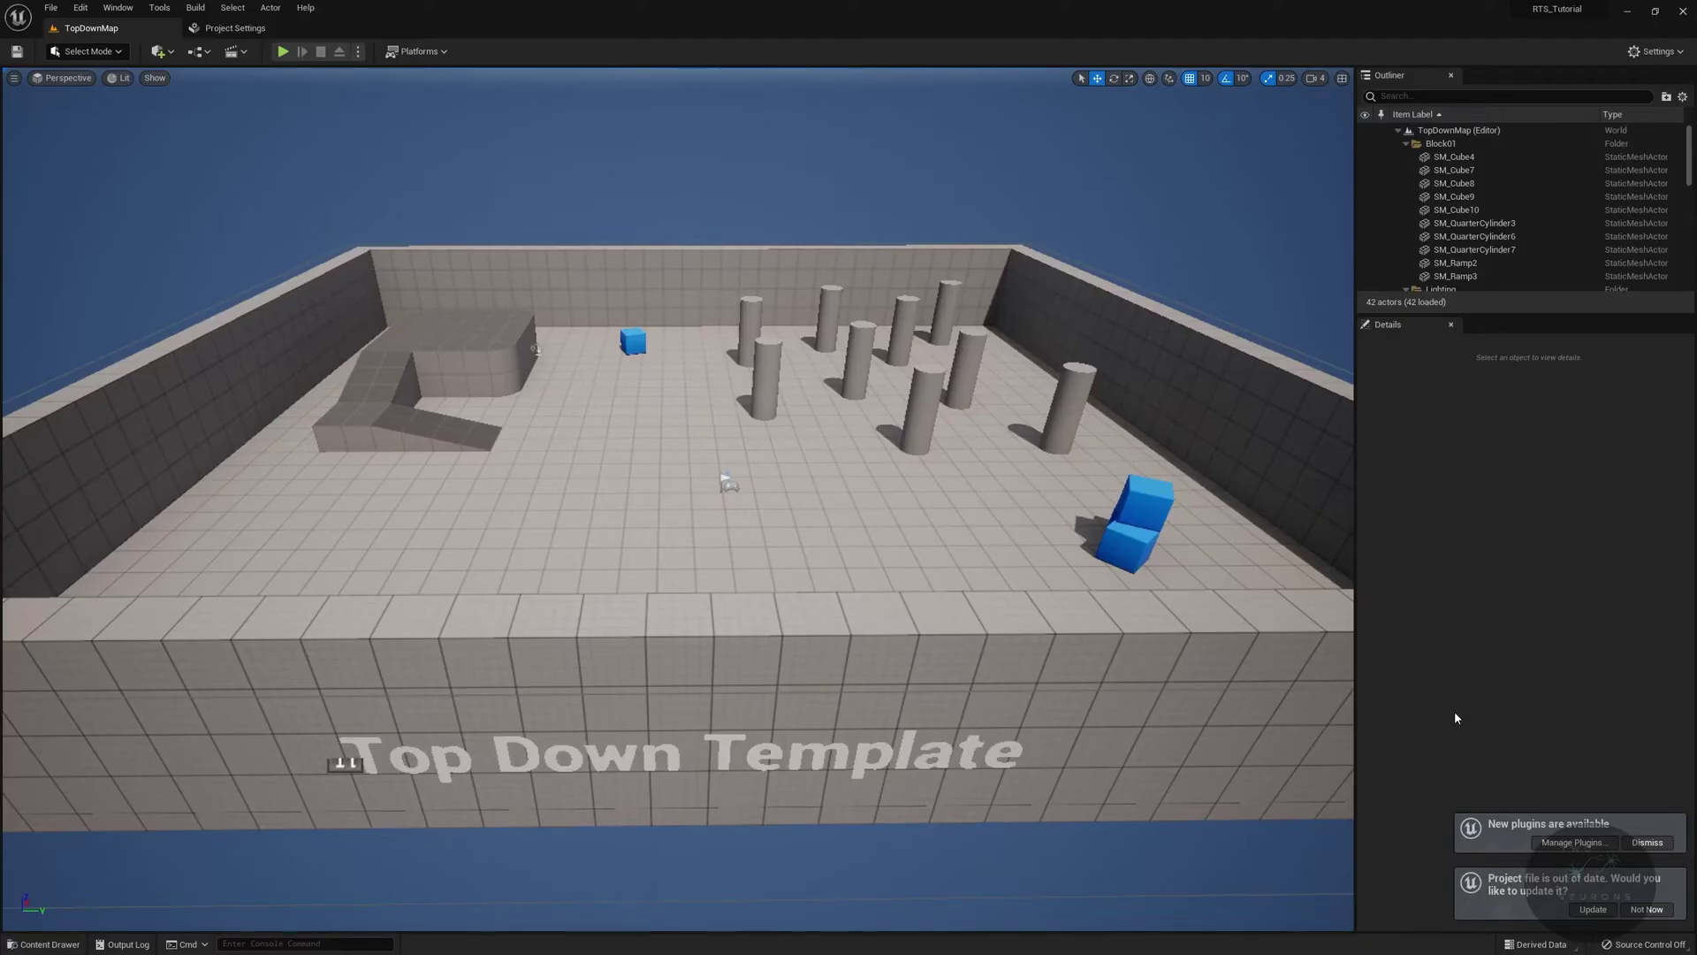
Dismiss the new plugins notification and update the out-of-date project file
left_click(1645, 842)
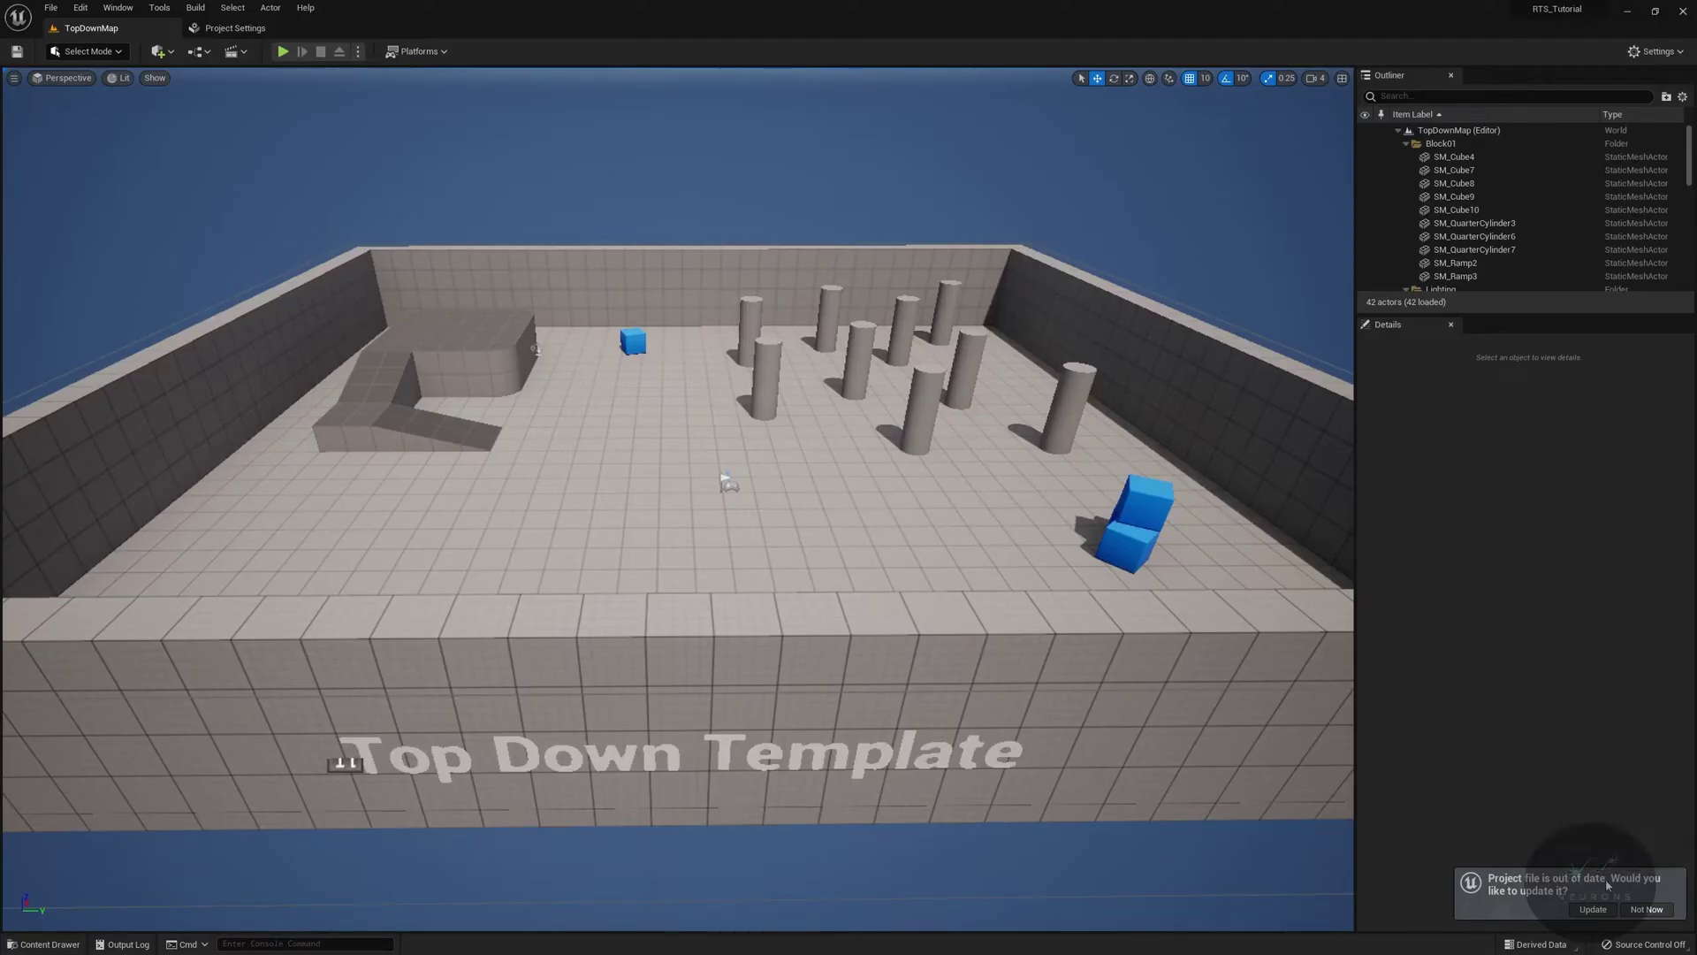
left_click(1593, 909)
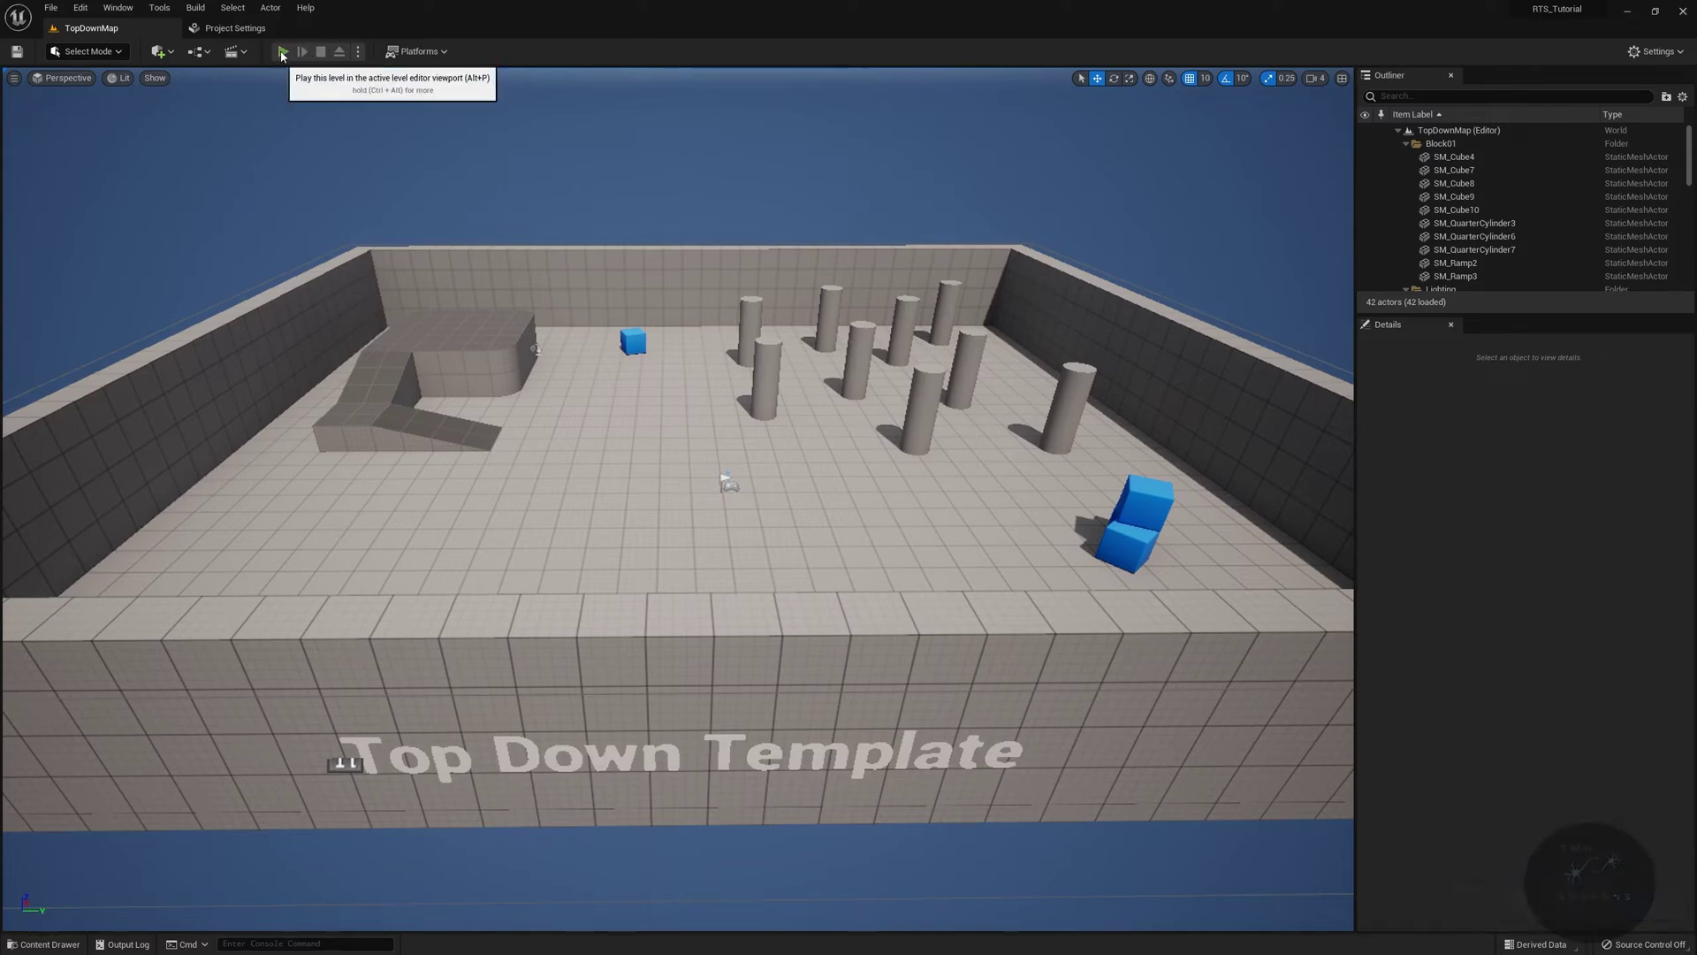
Play the level, run the character around the floor and into the blue cubes, and stop the play session
left_click(282, 53)
left_click(904, 413)
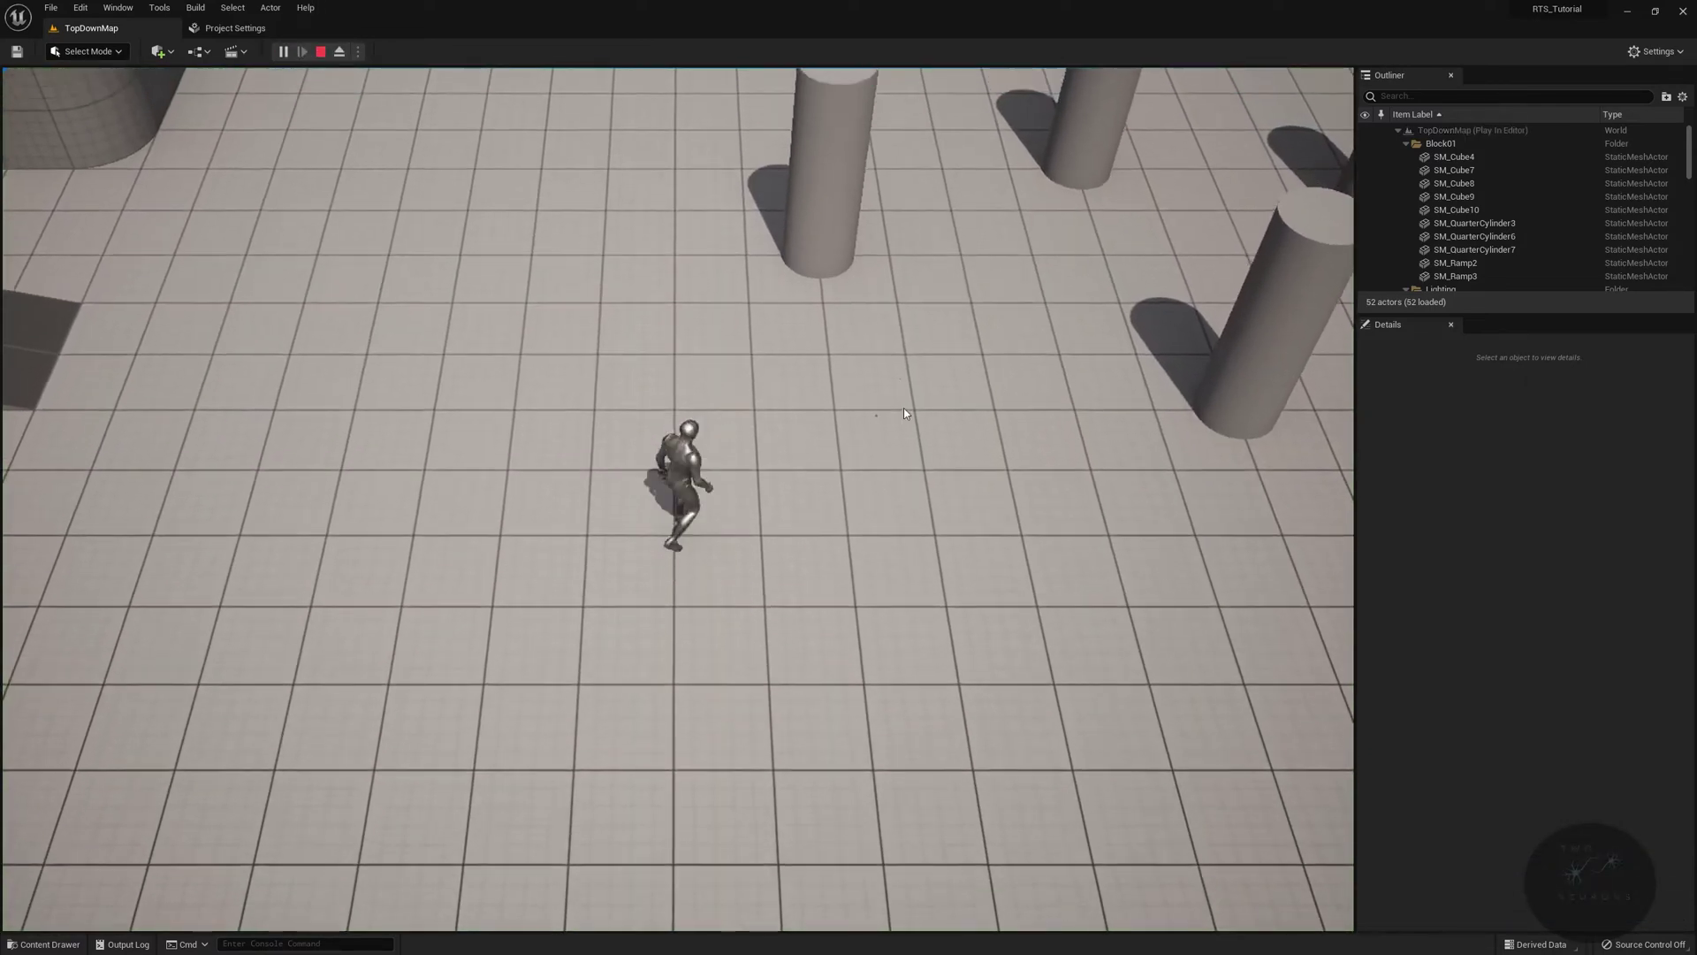
left_click(788, 708)
left_click(492, 612)
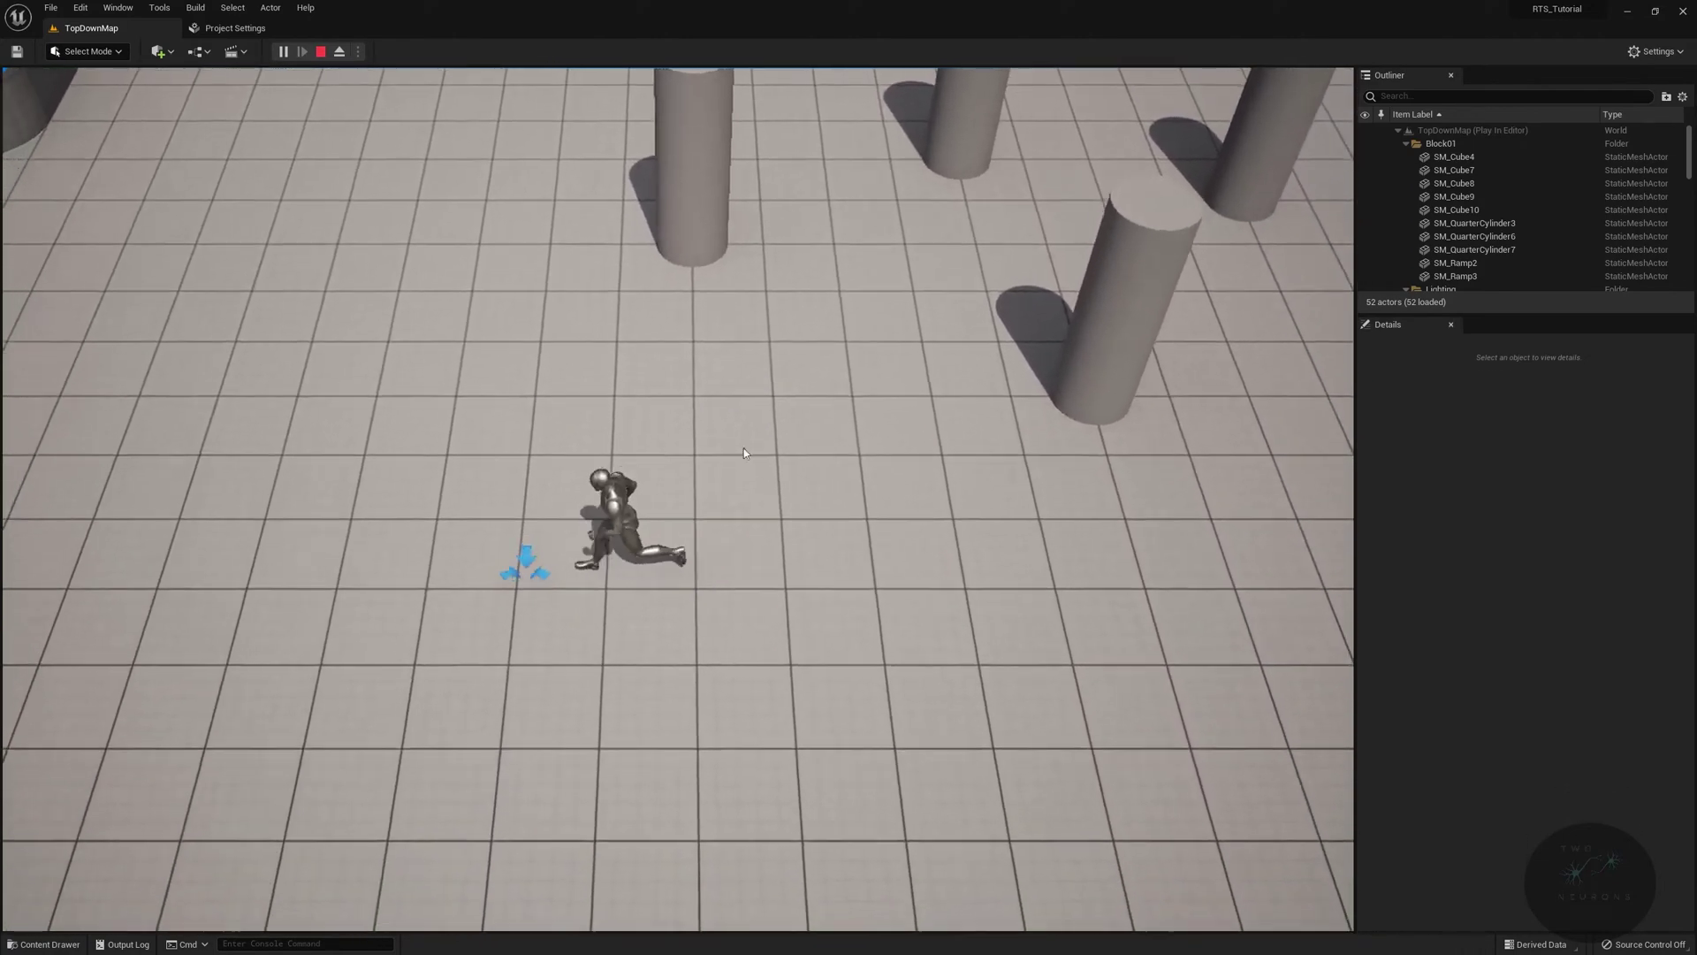
left_click(910, 403)
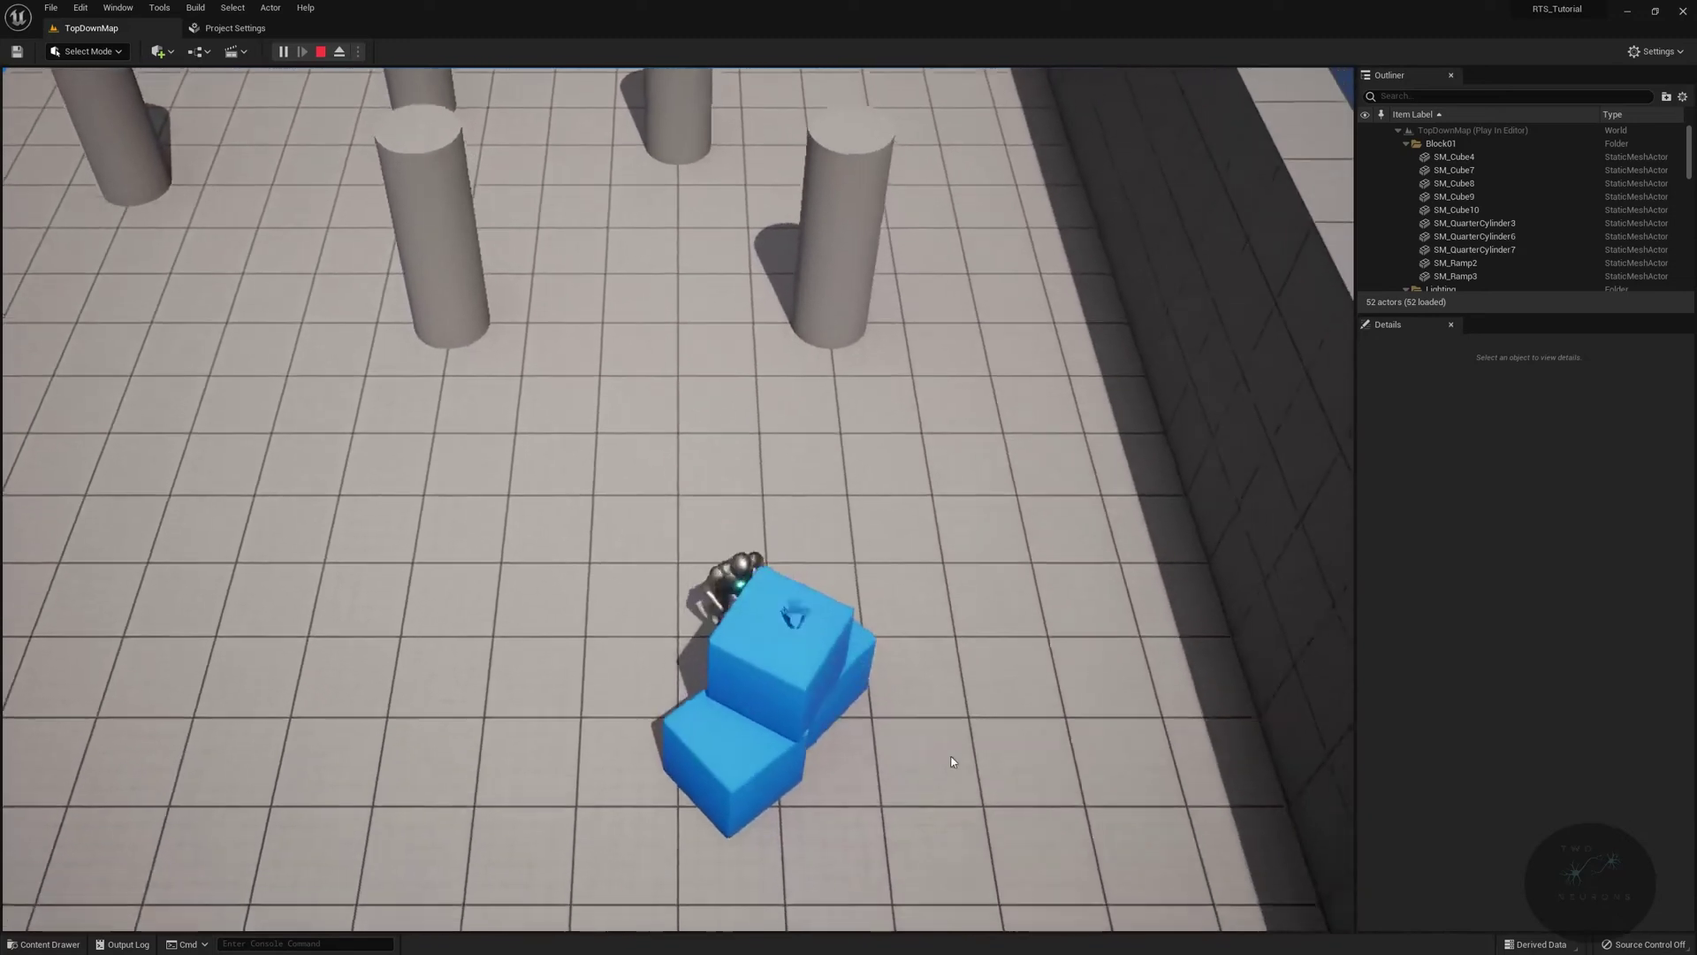
left_click(910, 783)
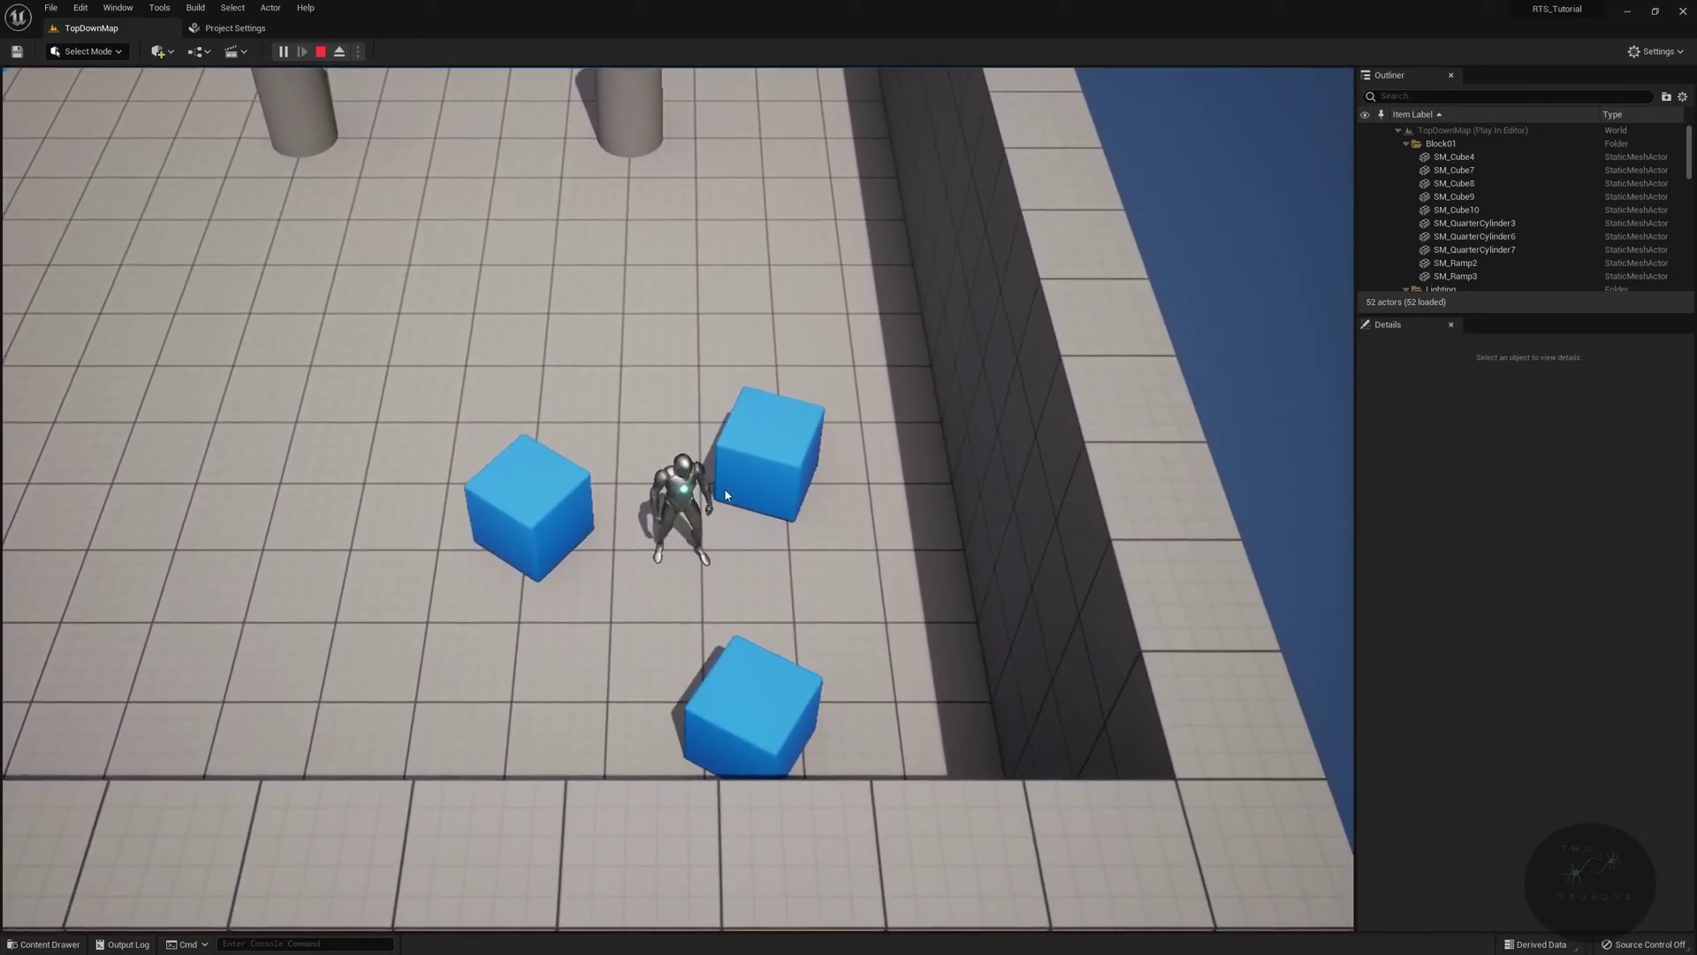
key("Escape")
mouse_move(803, 453)
right_mouse_down()
mouse_move(636, 376)
mouse_move(548, 380)
mouse_move(725, 389)
mouse_move(813, 455)
mouse_move(800, 451)
right_mouse_up()
key("w")
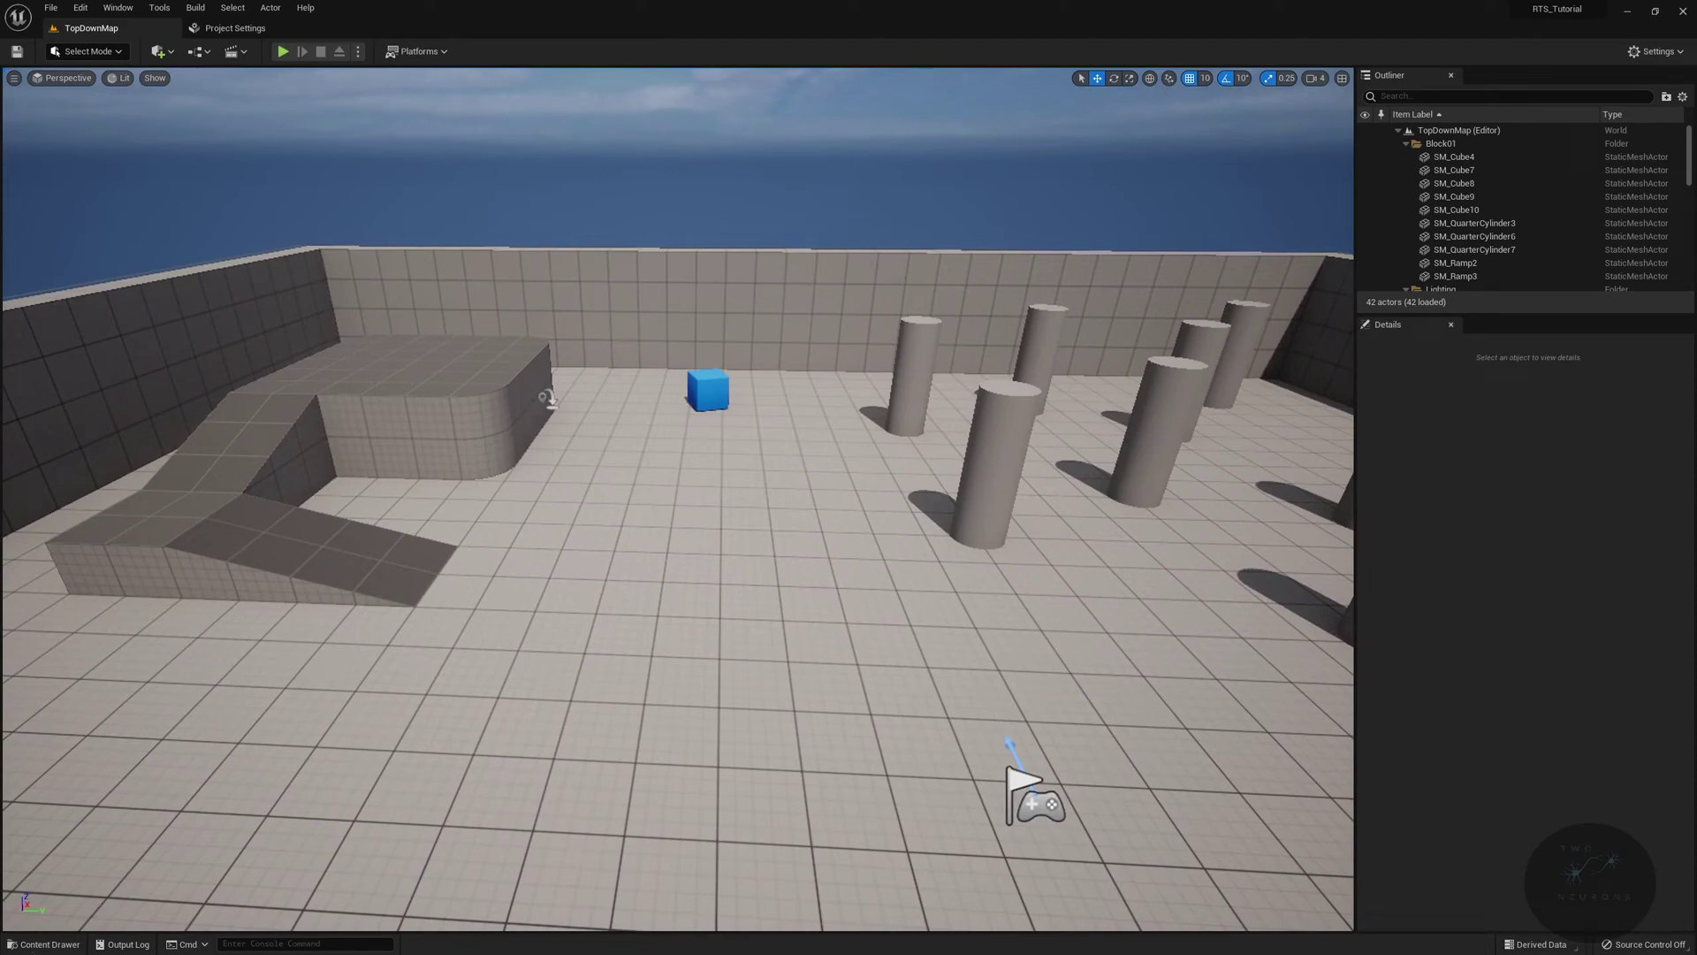
left_click(44, 944)
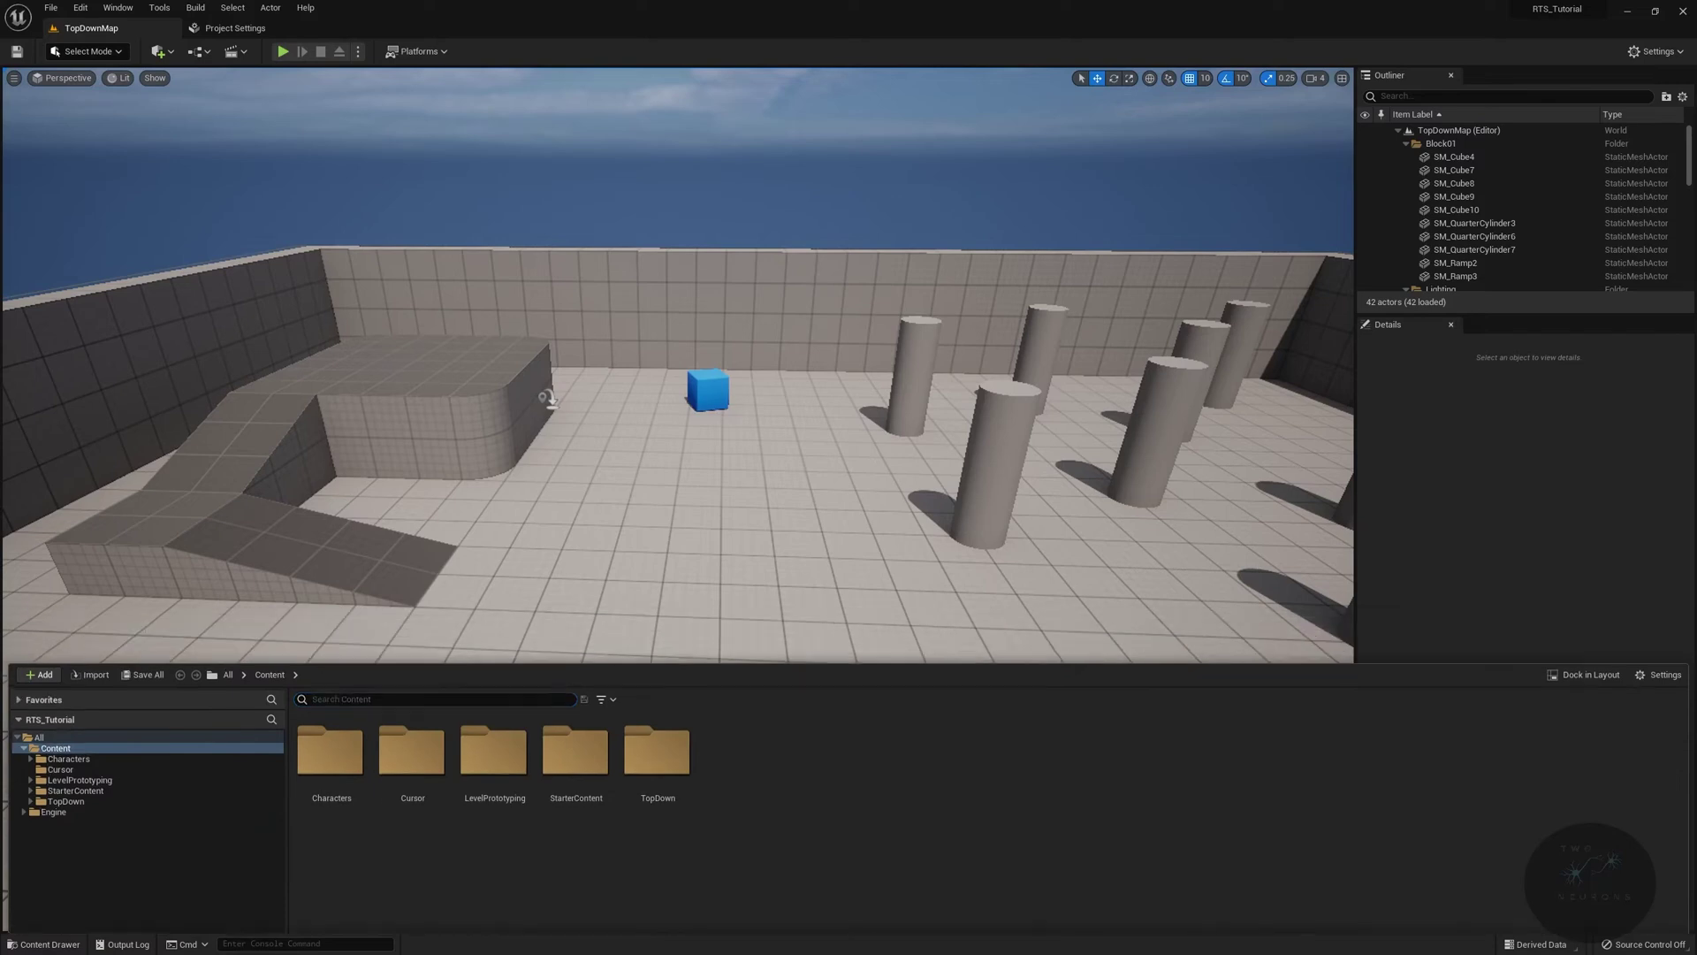
left_click(517, 557)
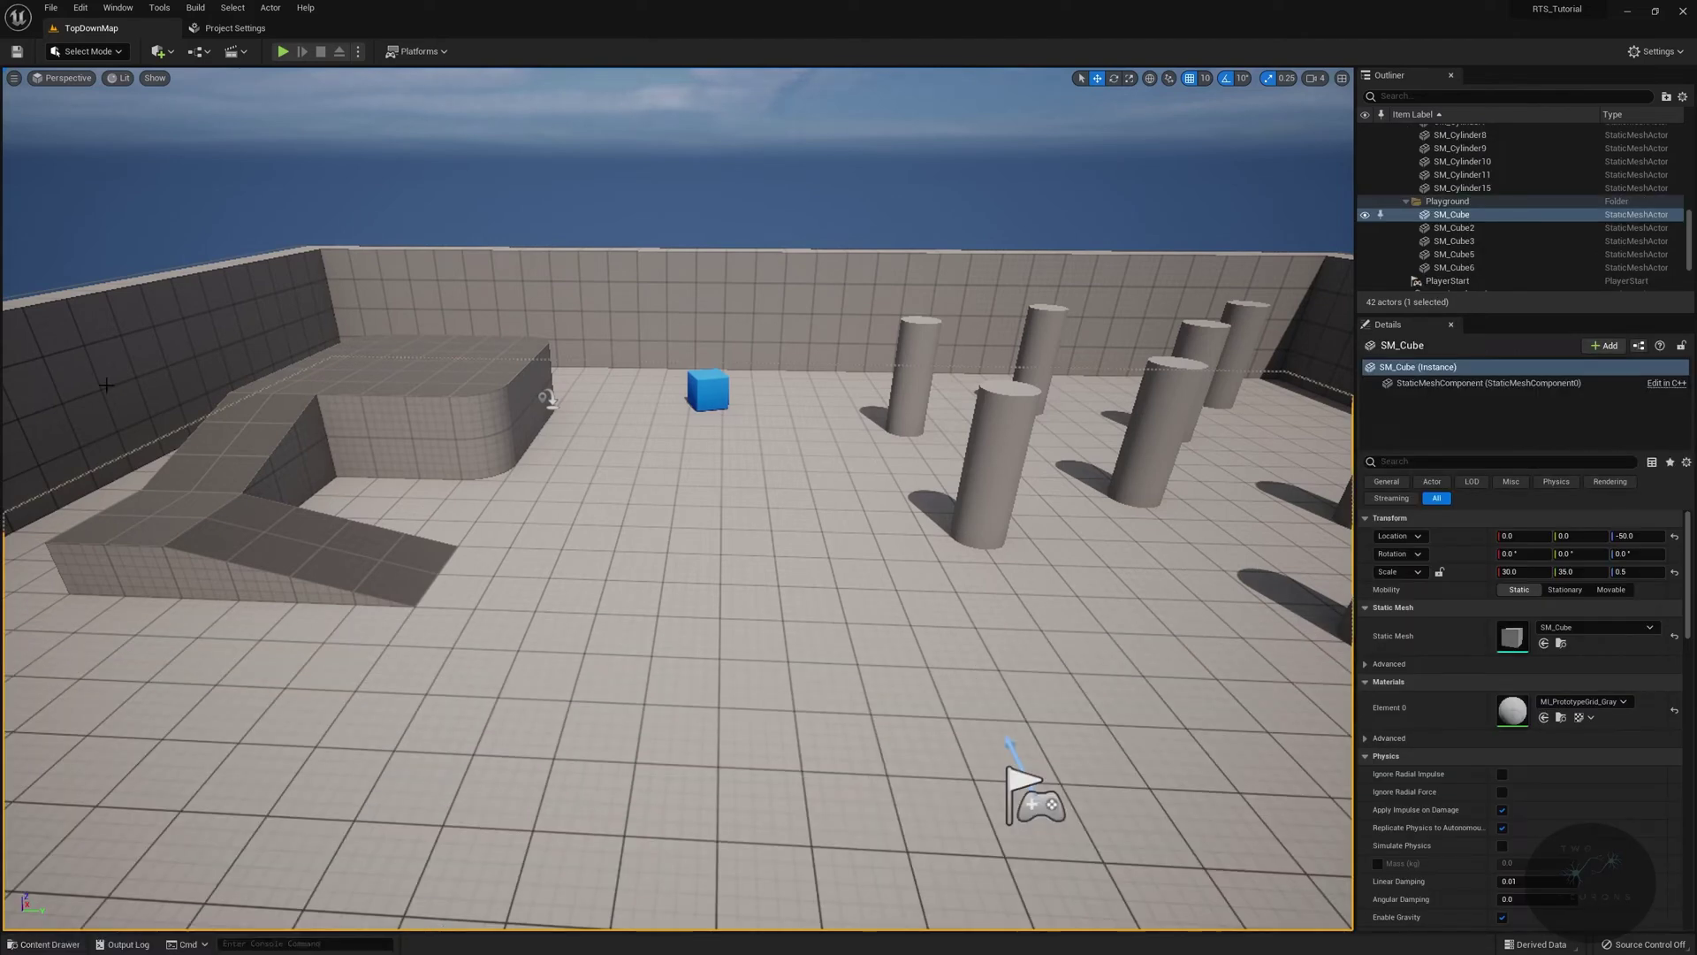
Open a permanently docked Content Browser in the level editor layout
left_click(118, 8)
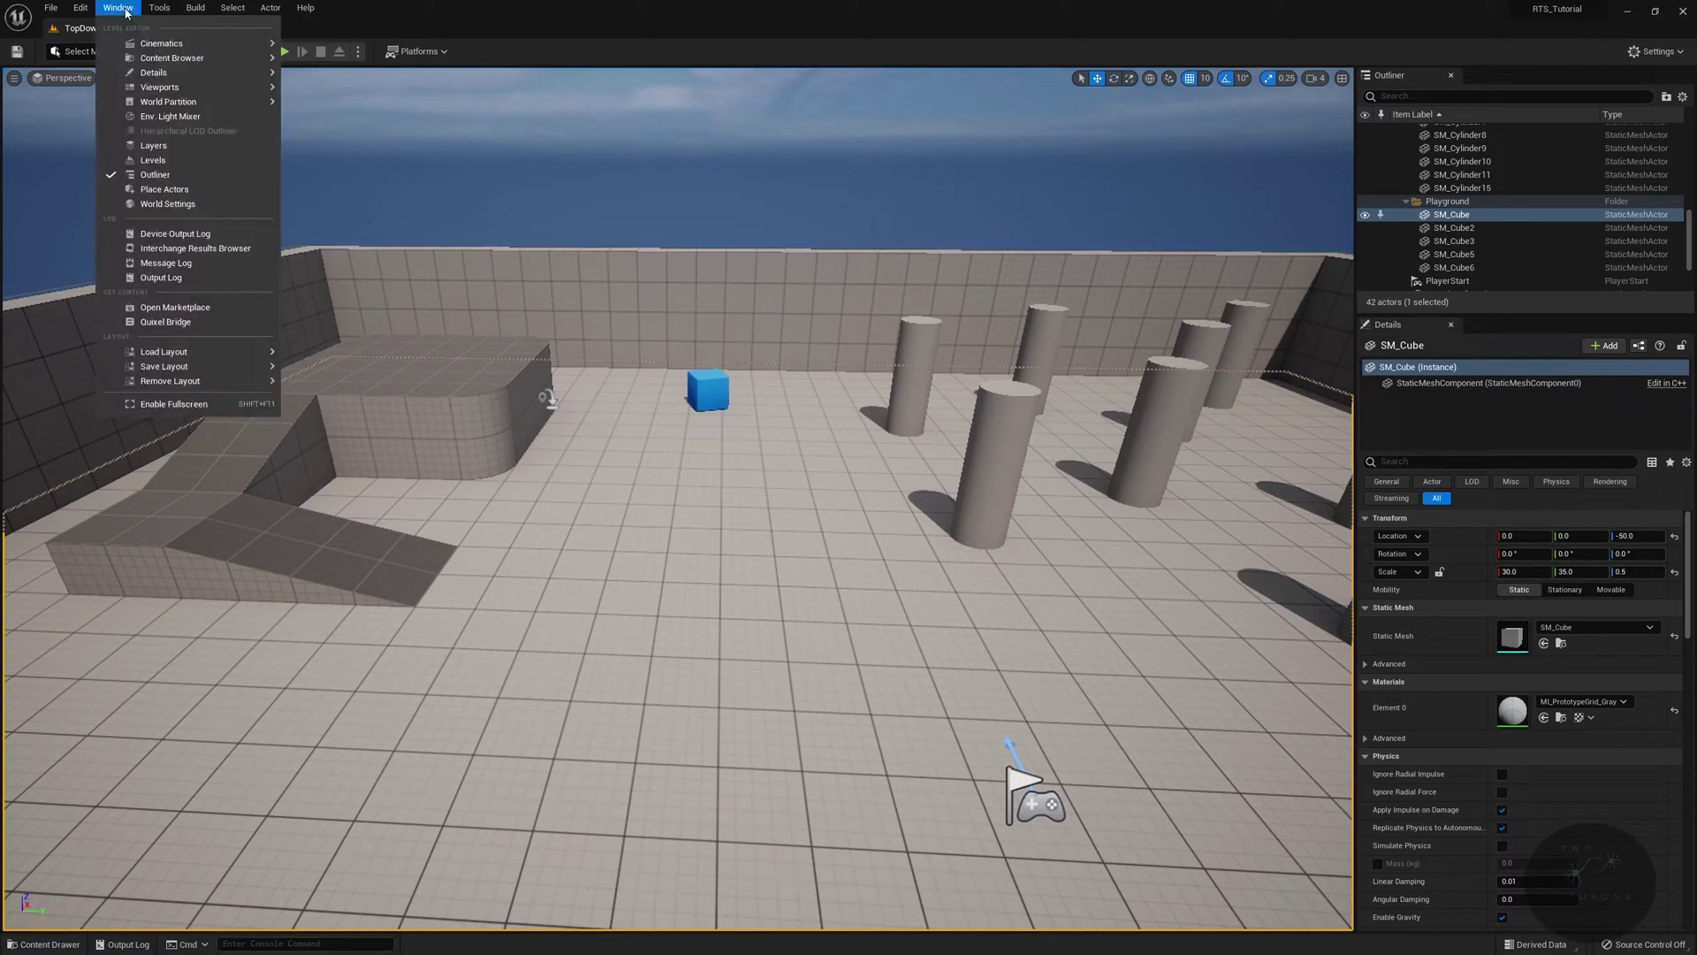
mouse_move(203, 73)
left_click(326, 63)
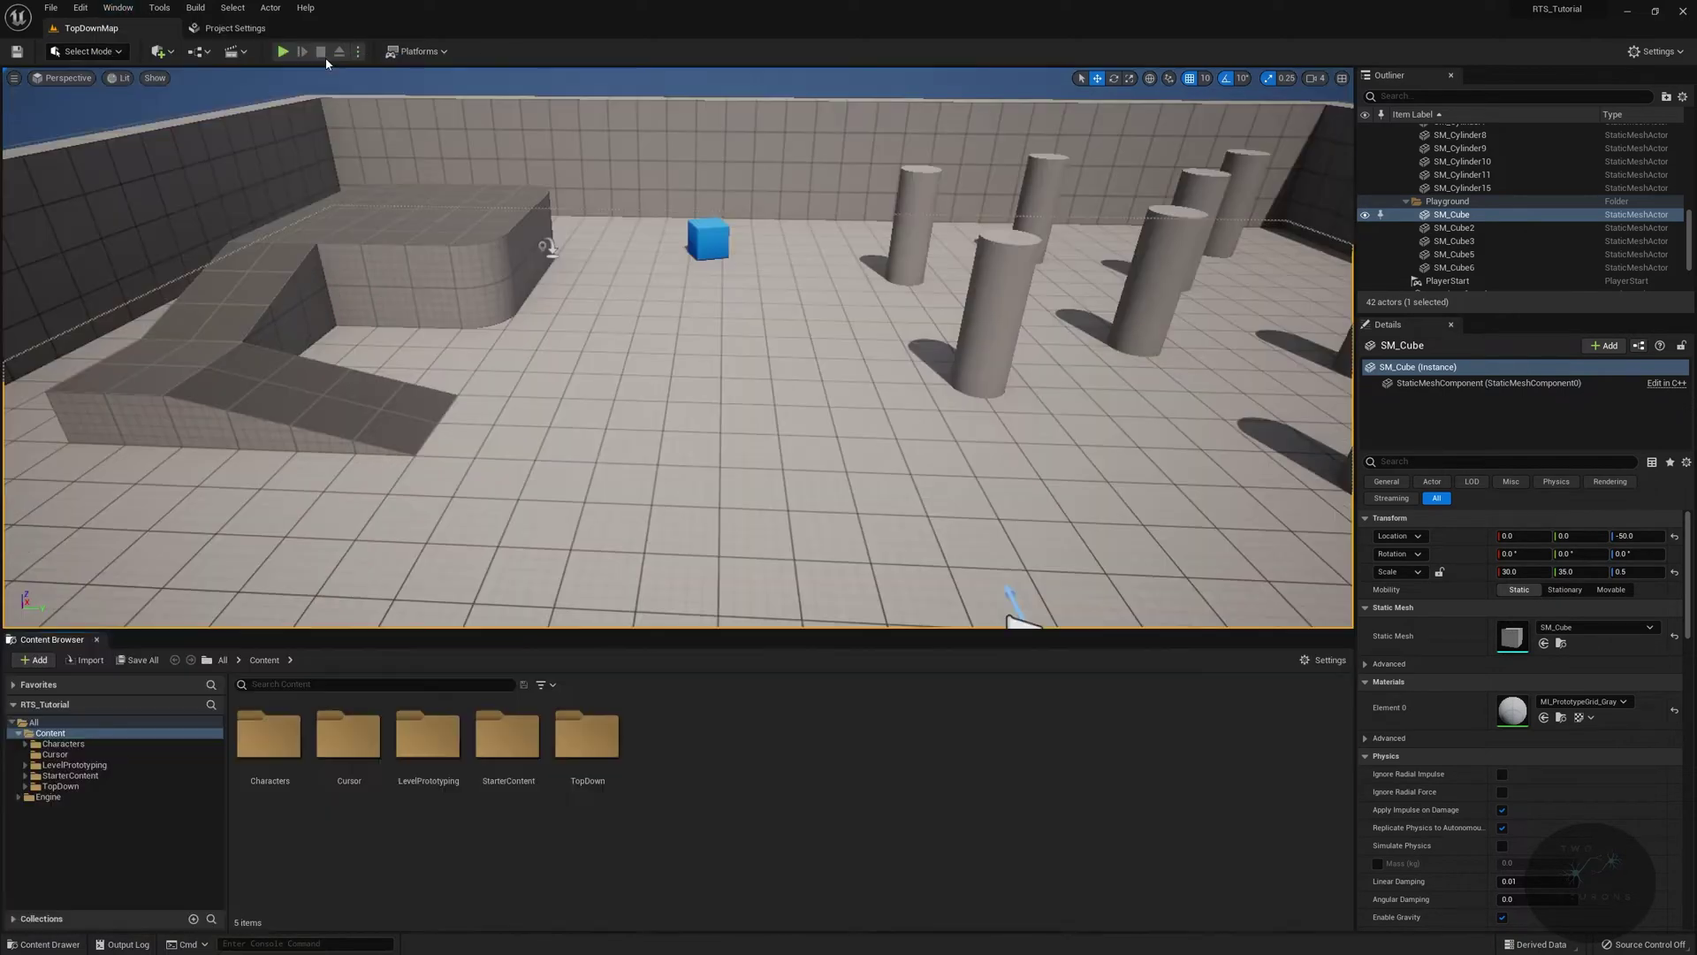
right_click_drag(572, 402, 608, 389)
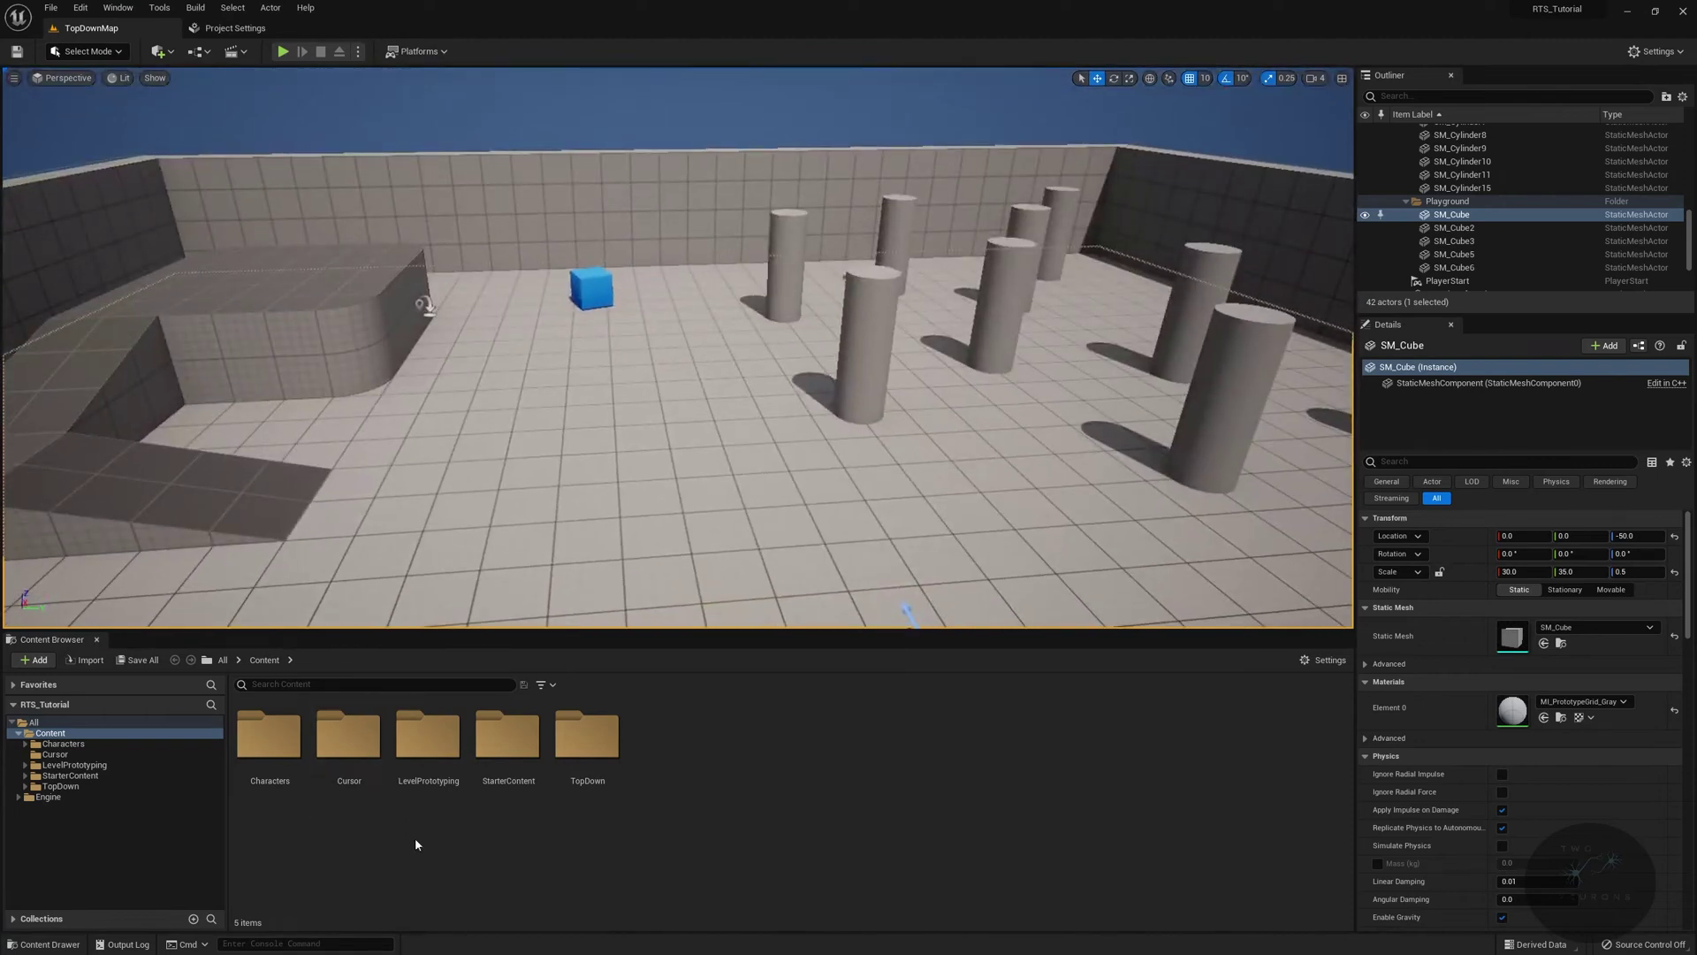
Show the project's root level in the Content Browser and go back into the Content folder
left_click(81, 704)
left_click(48, 704)
left_click(33, 722)
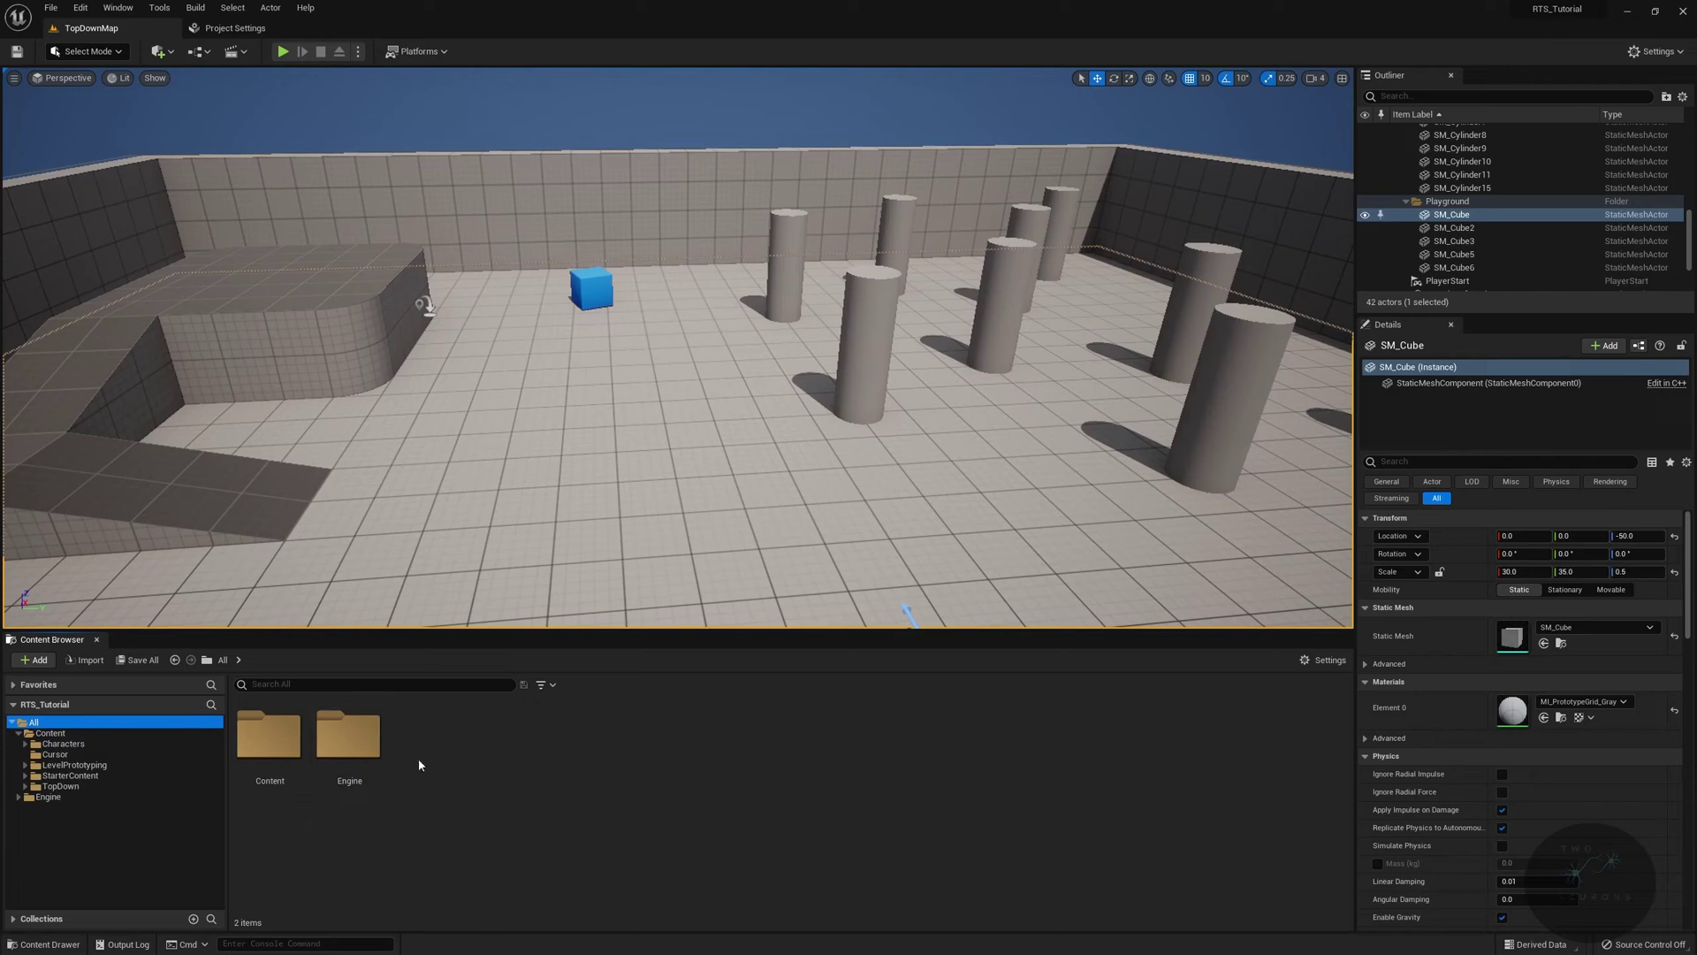
left_click(270, 742)
double_click(271, 759)
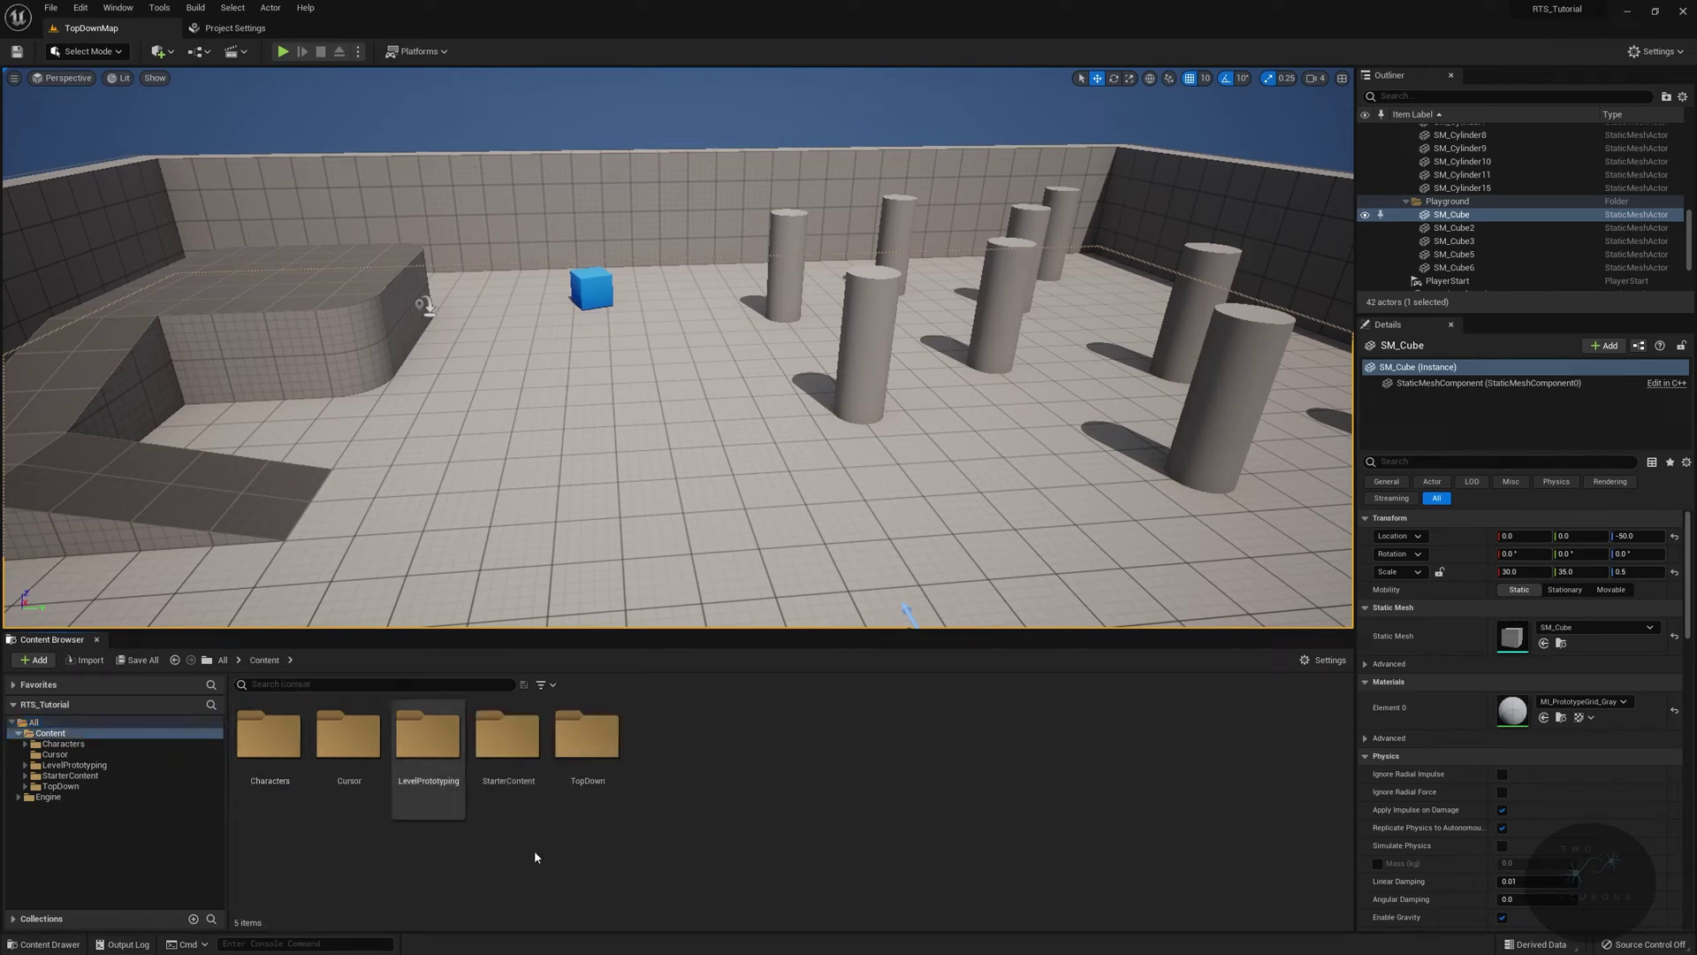
Create two new folders named Maps and Animations in the Content folder
right_click(762, 778)
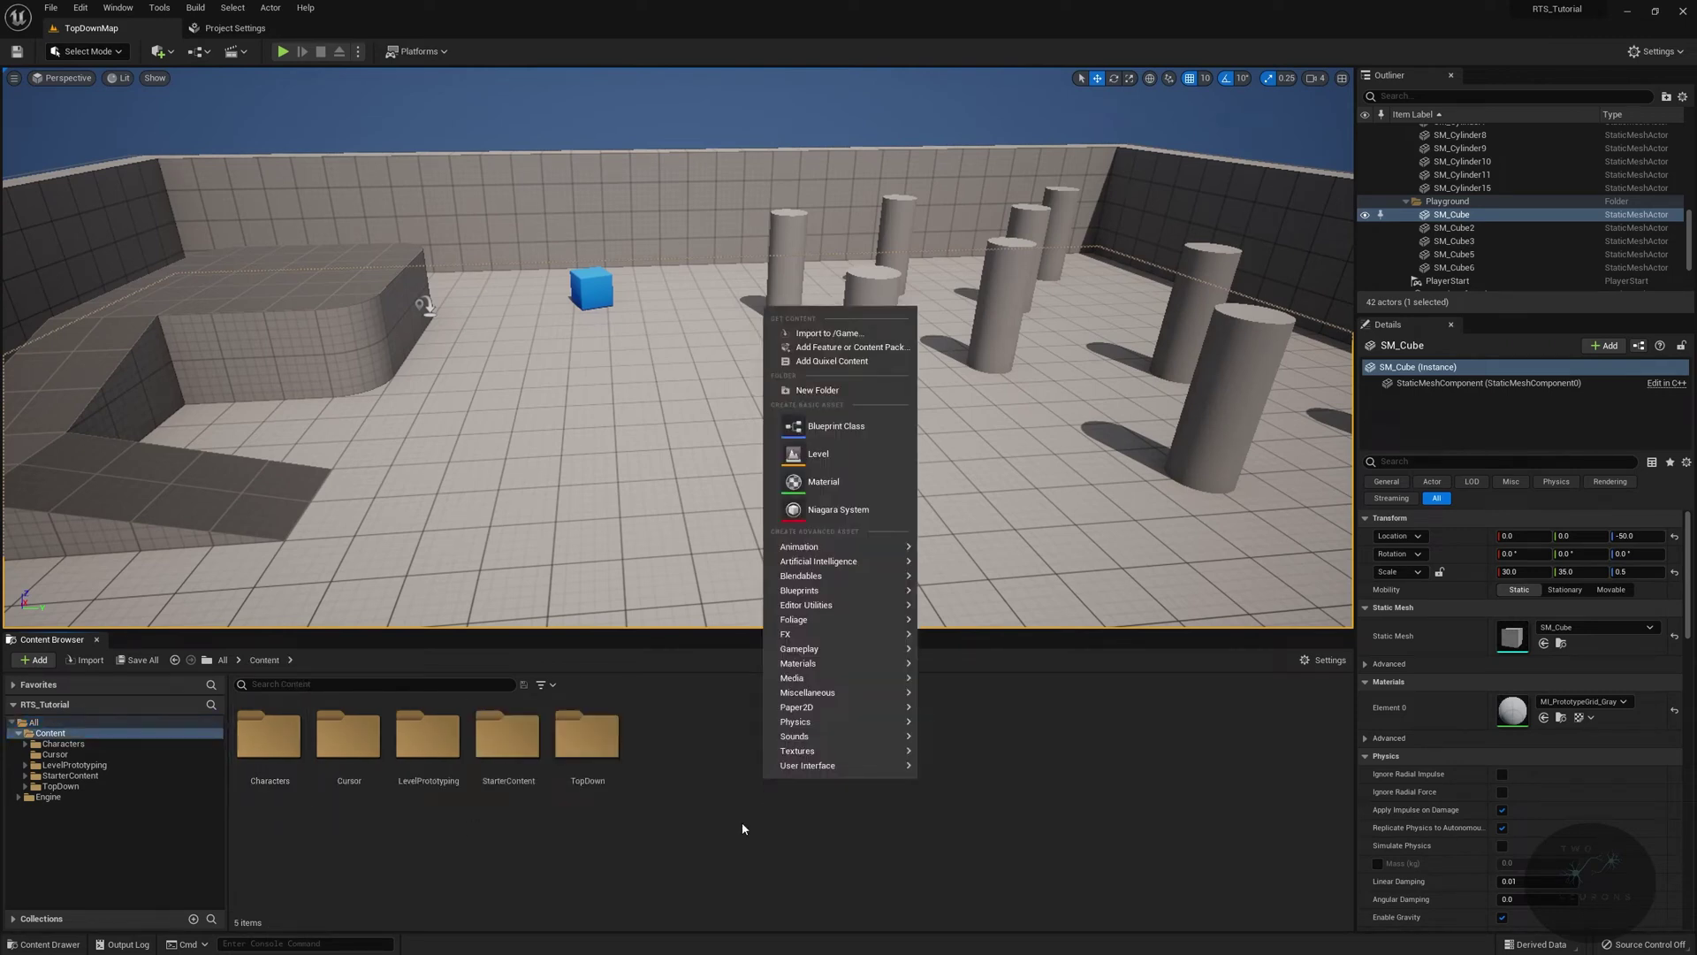
left_click(841, 387)
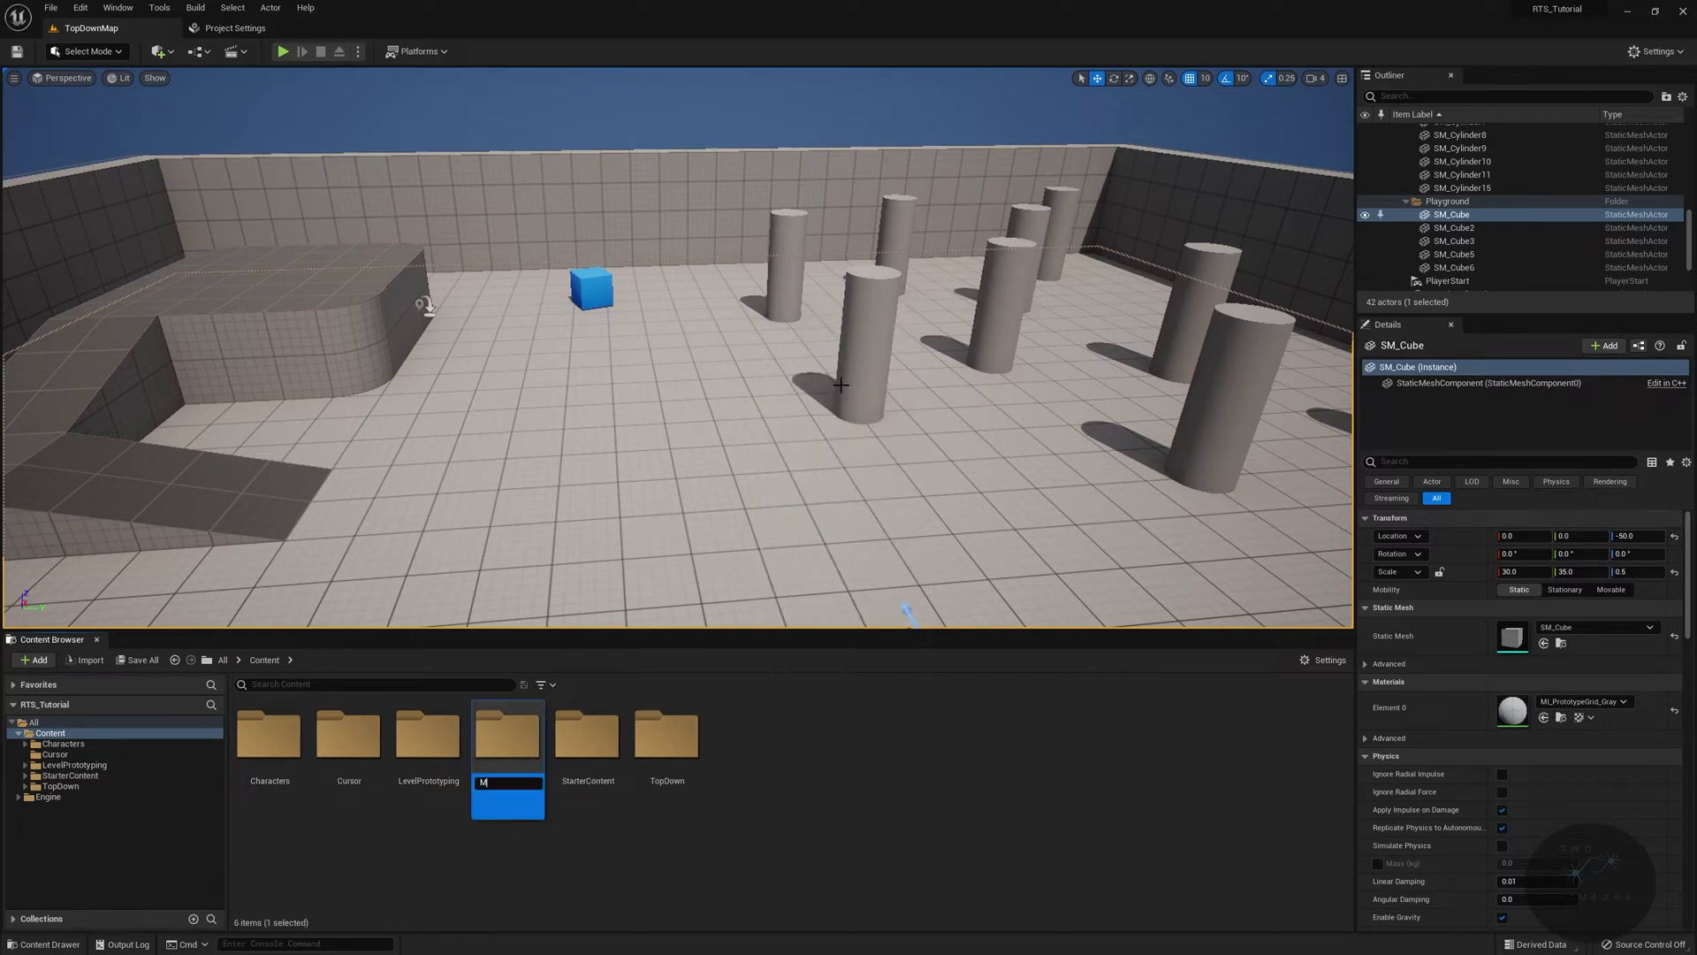
key("Return")
right_click(762, 765)
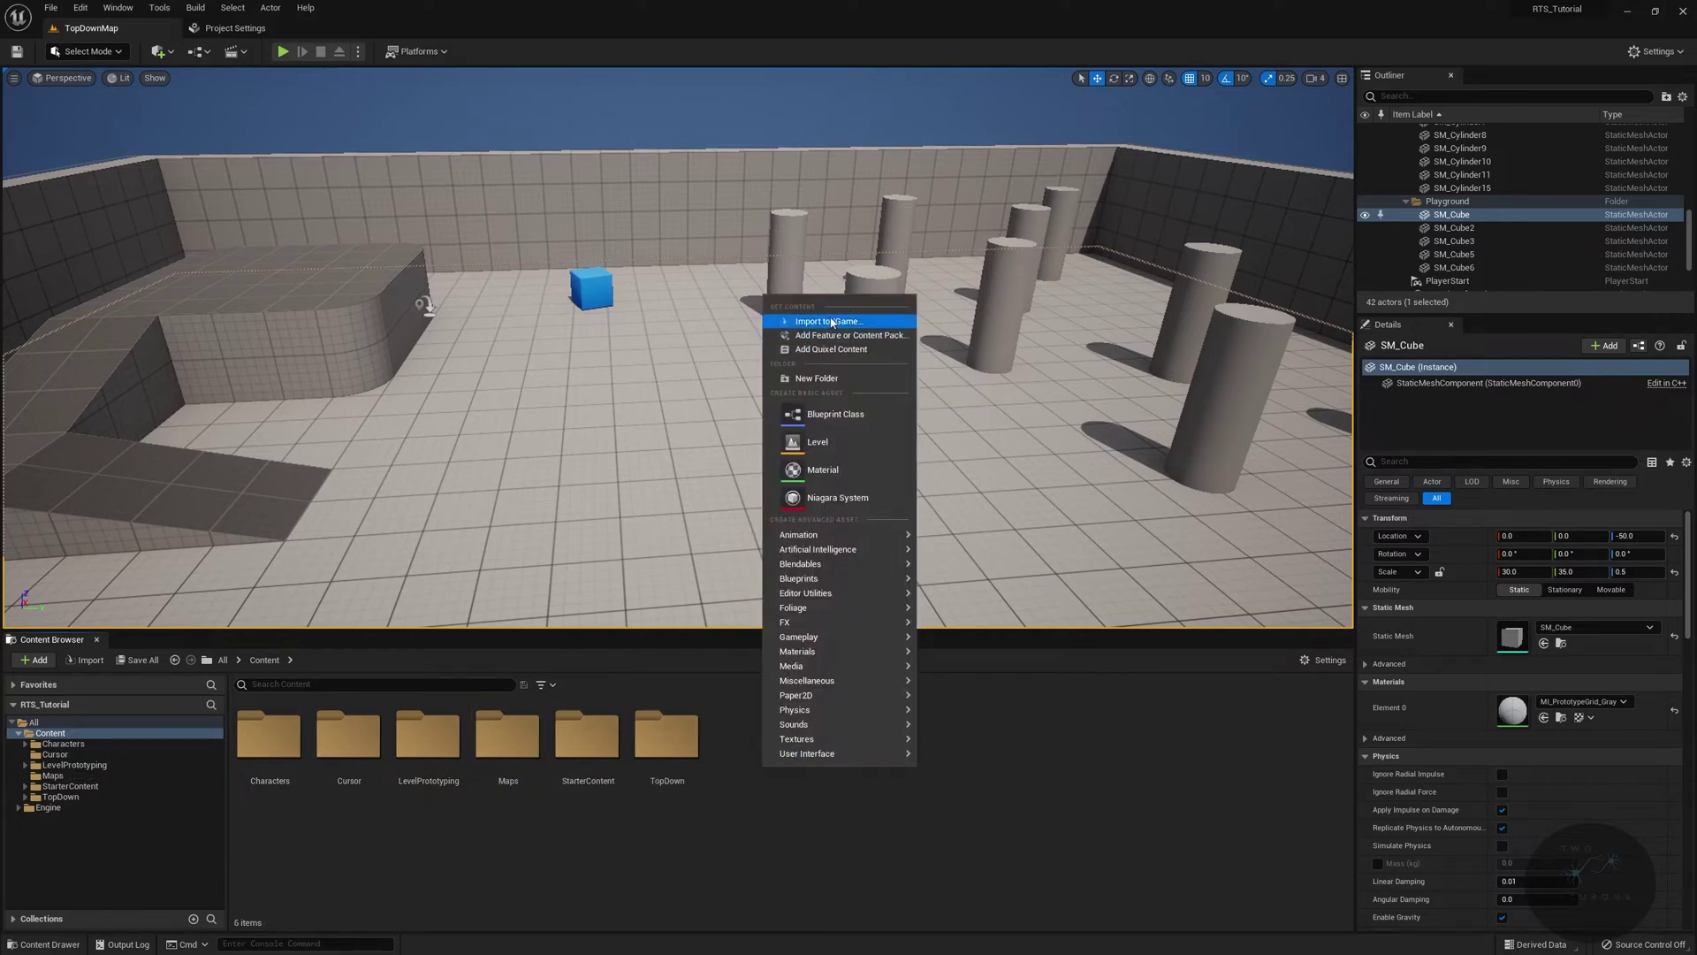
left_click(853, 379)
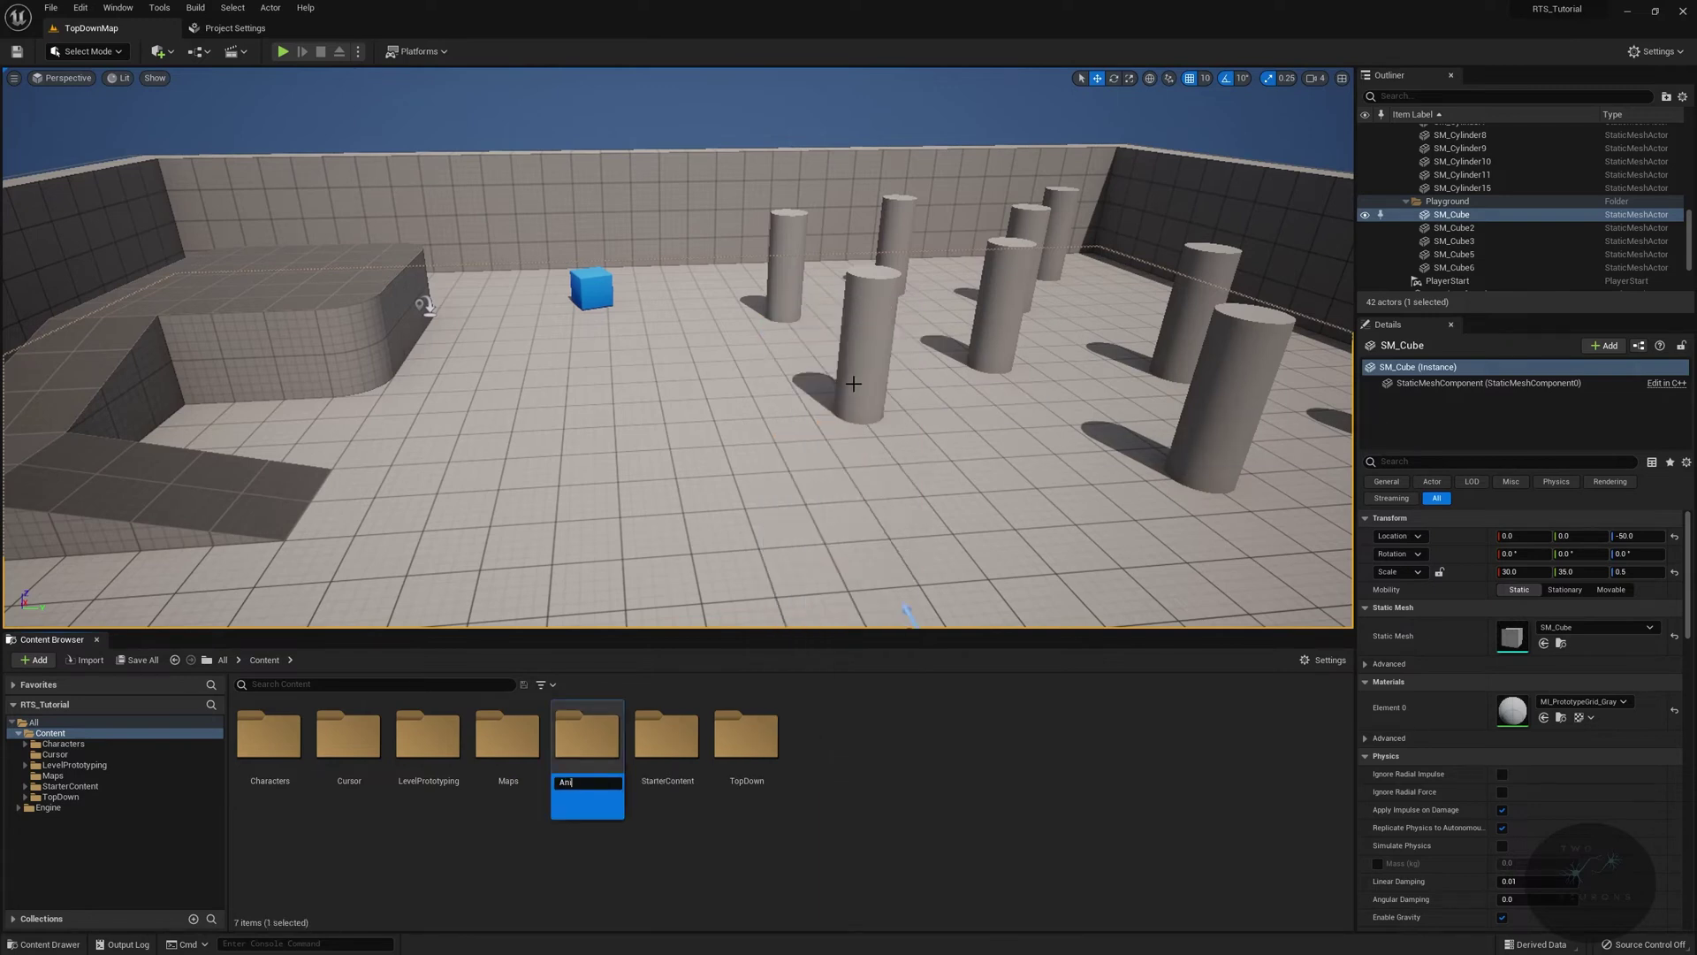
key("Return")
Add two more folders named Core and Materials to the Content folder
right_click(940, 734)
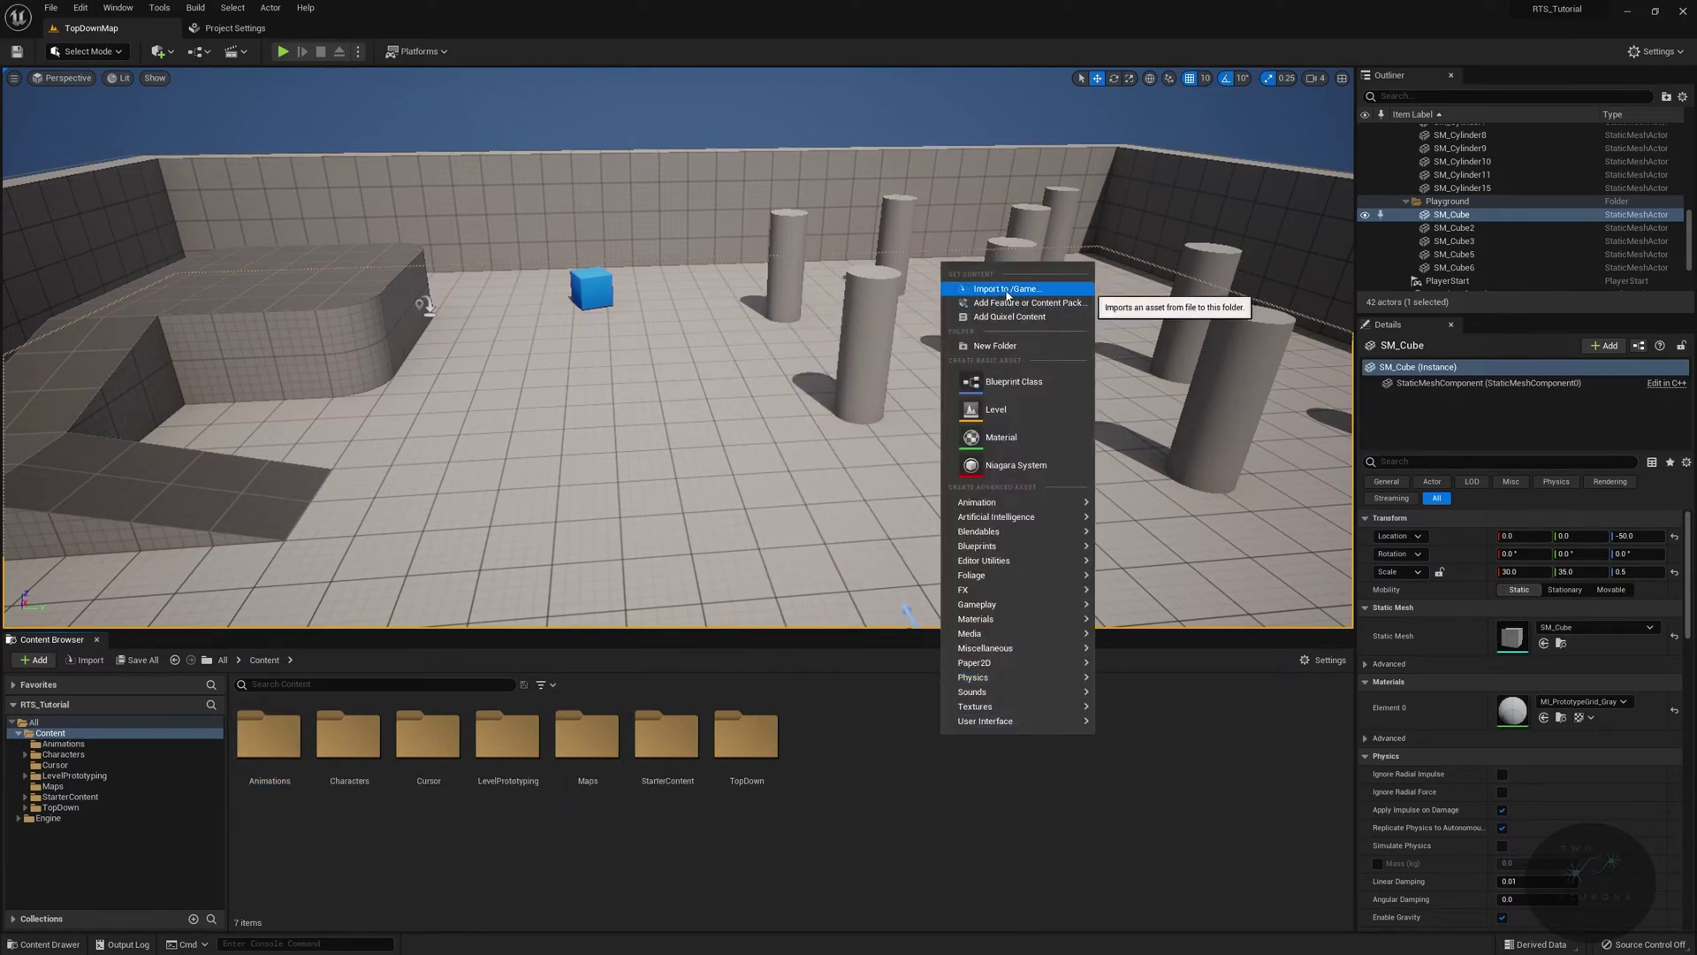
left_click(1016, 285)
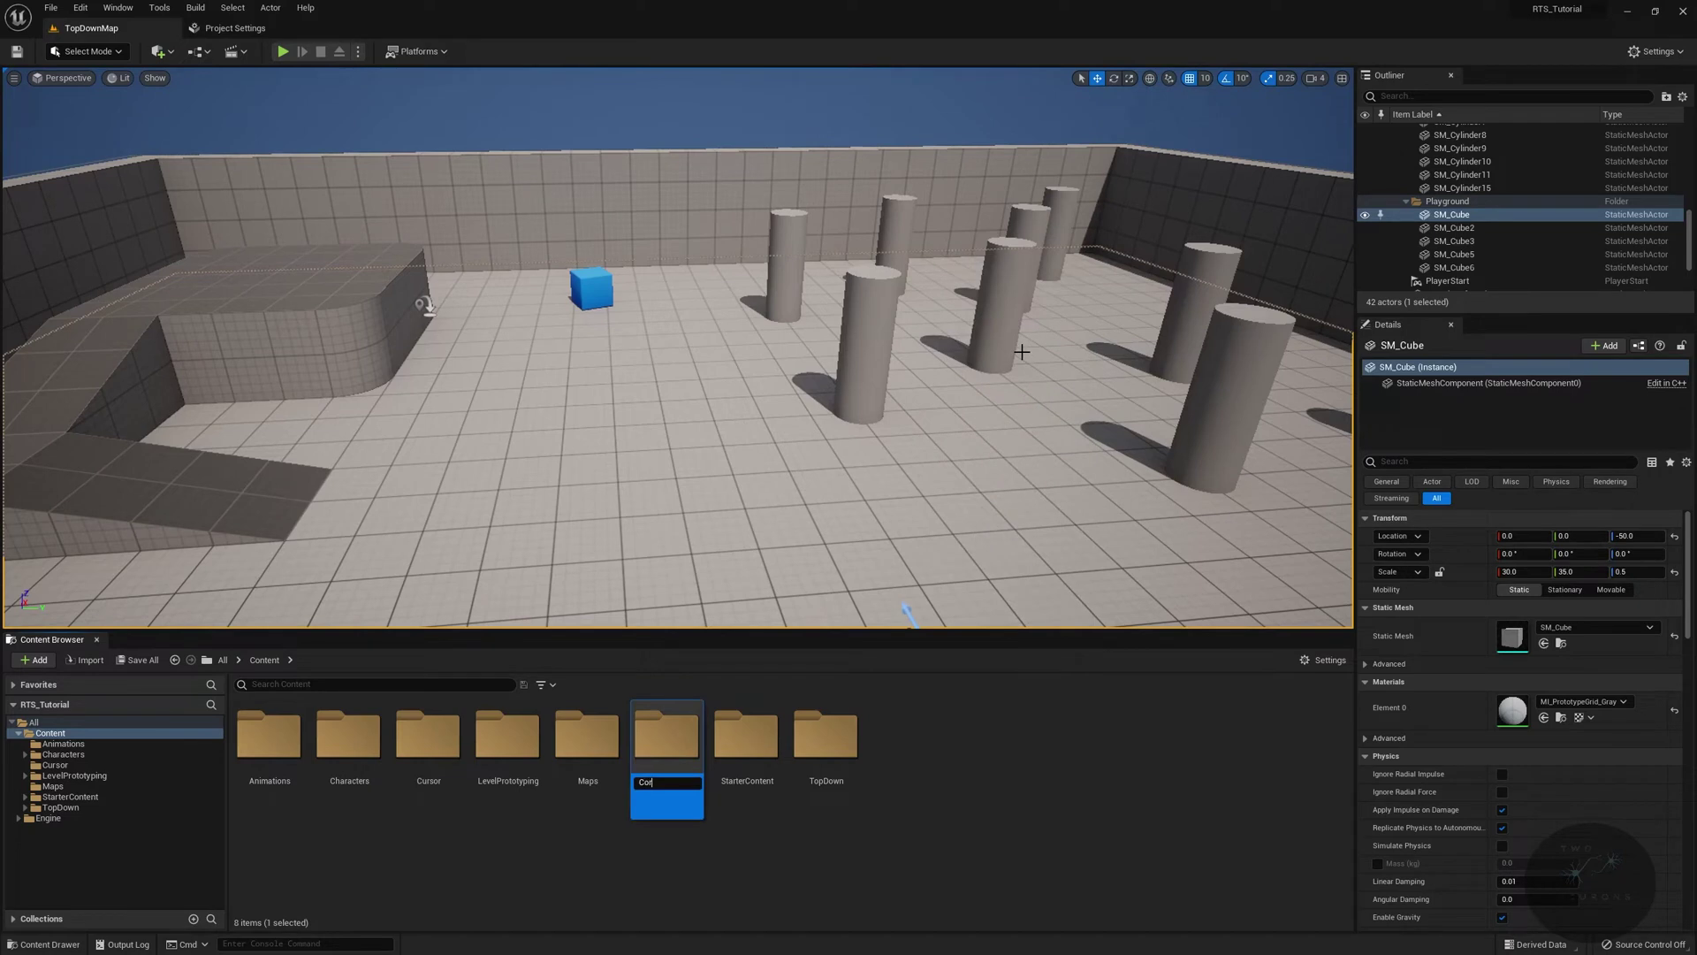
key("Return")
right_click(1003, 760)
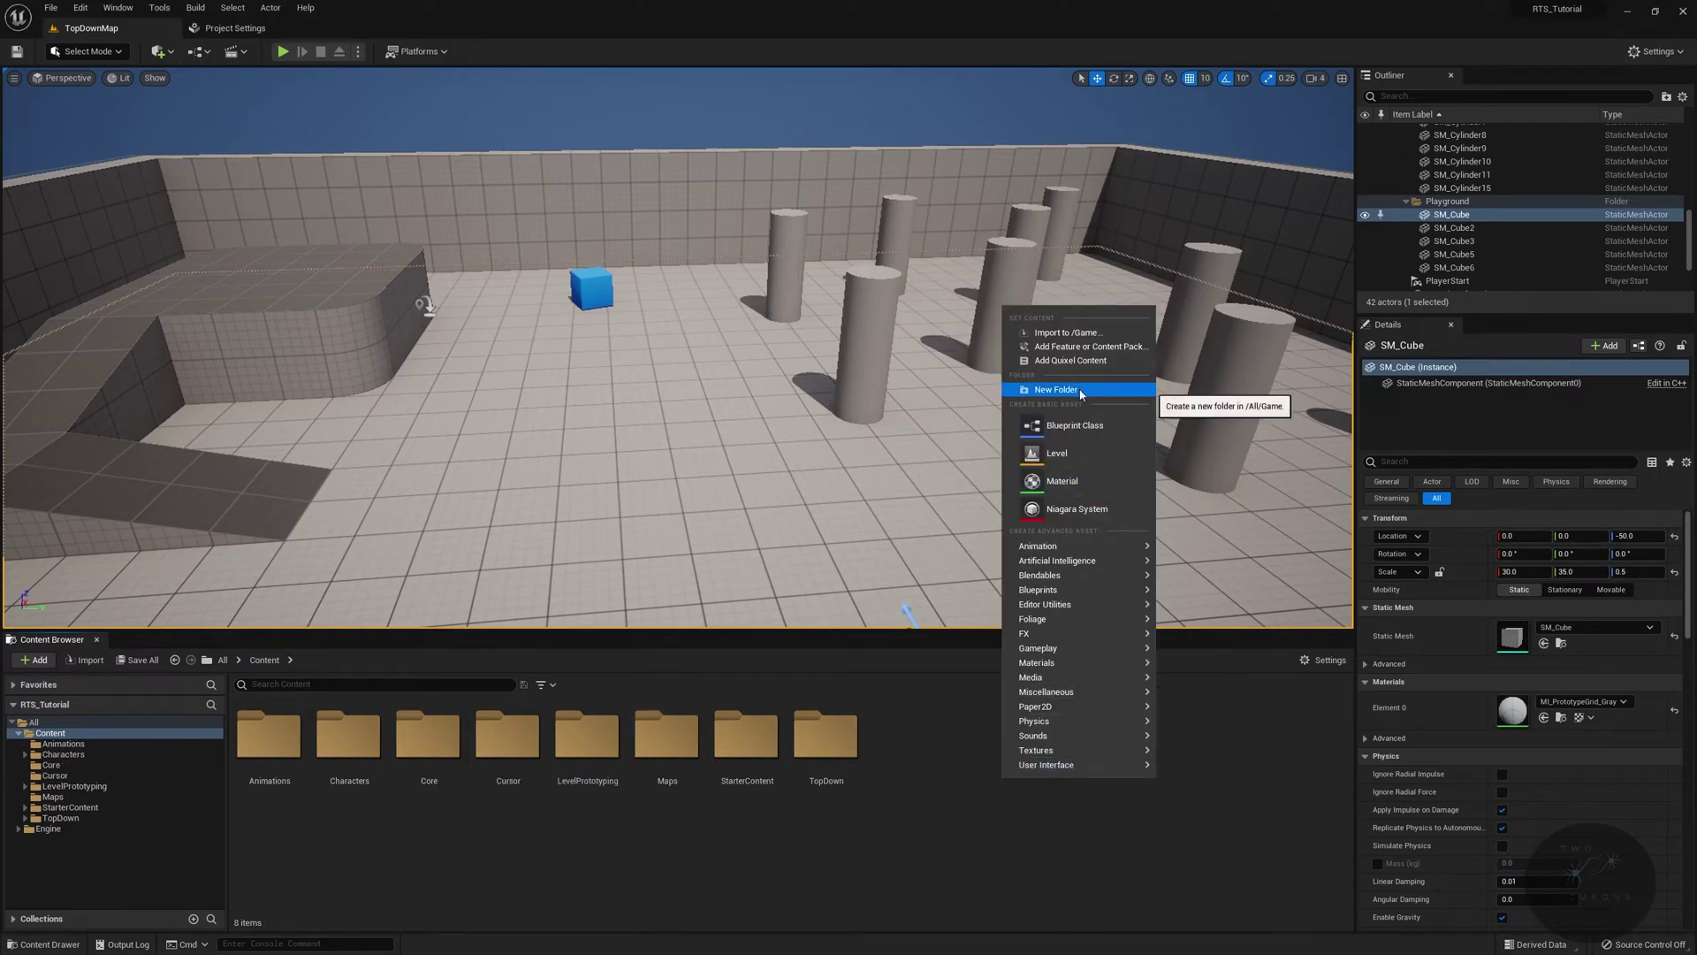
left_click(1078, 390)
type("Materials")
key("Return")
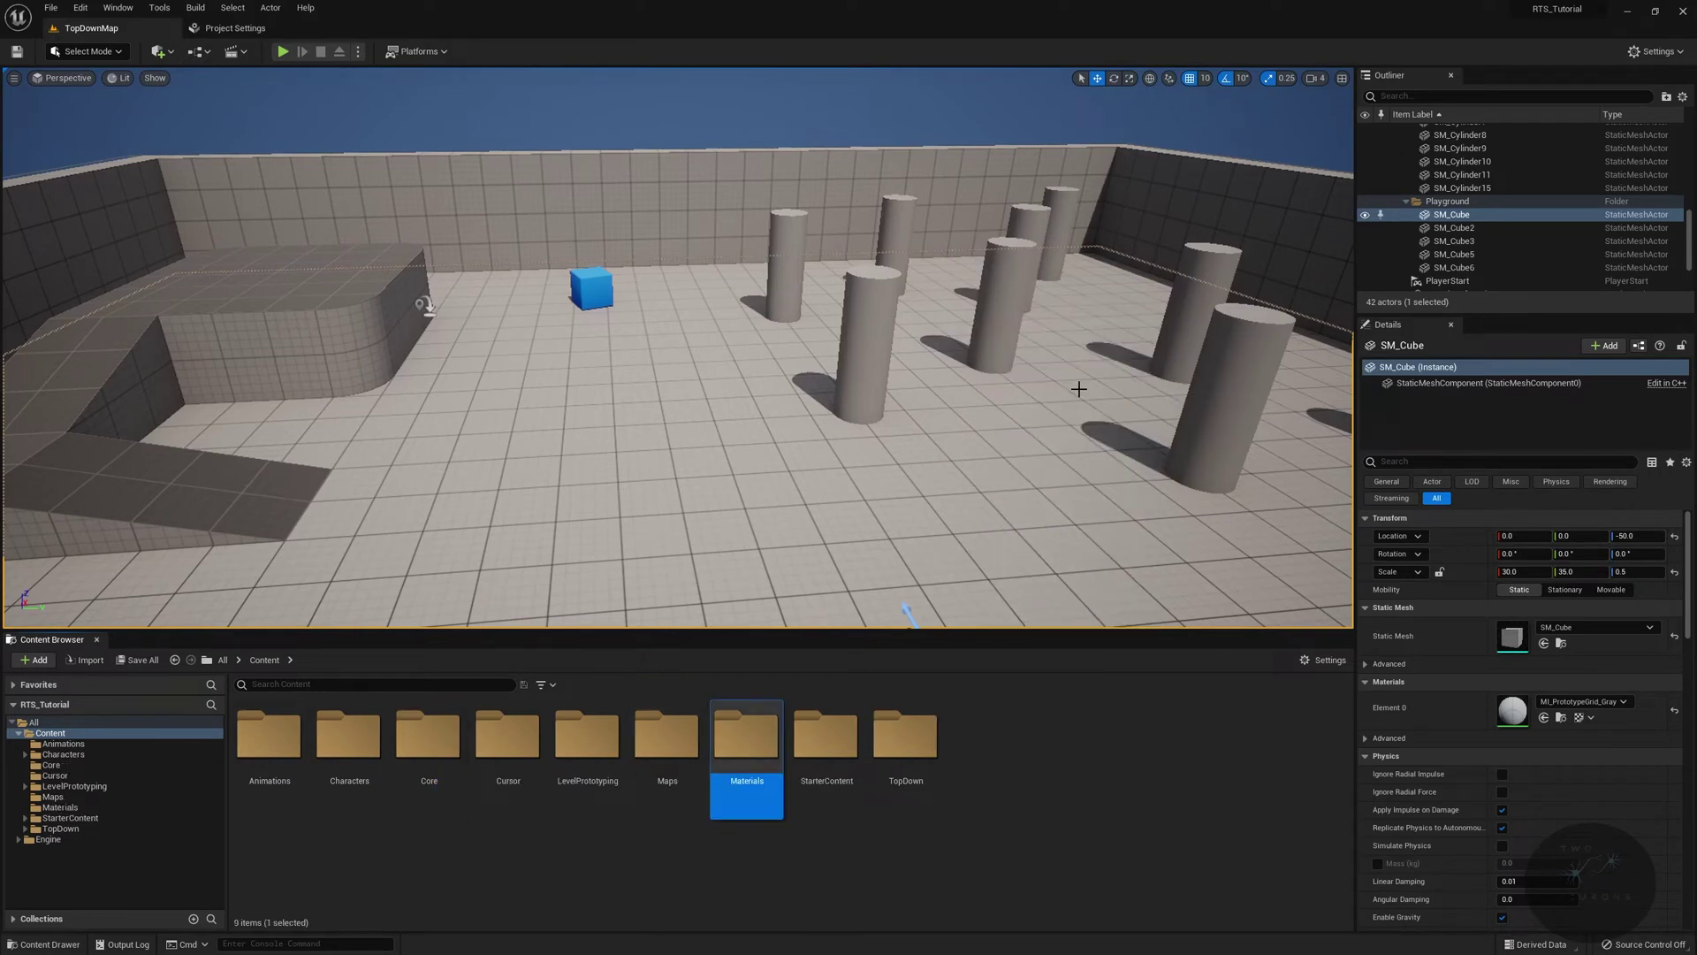
Create two more folders named Meshes and Textures in the Content folder
right_click(1082, 714)
left_click(1167, 343)
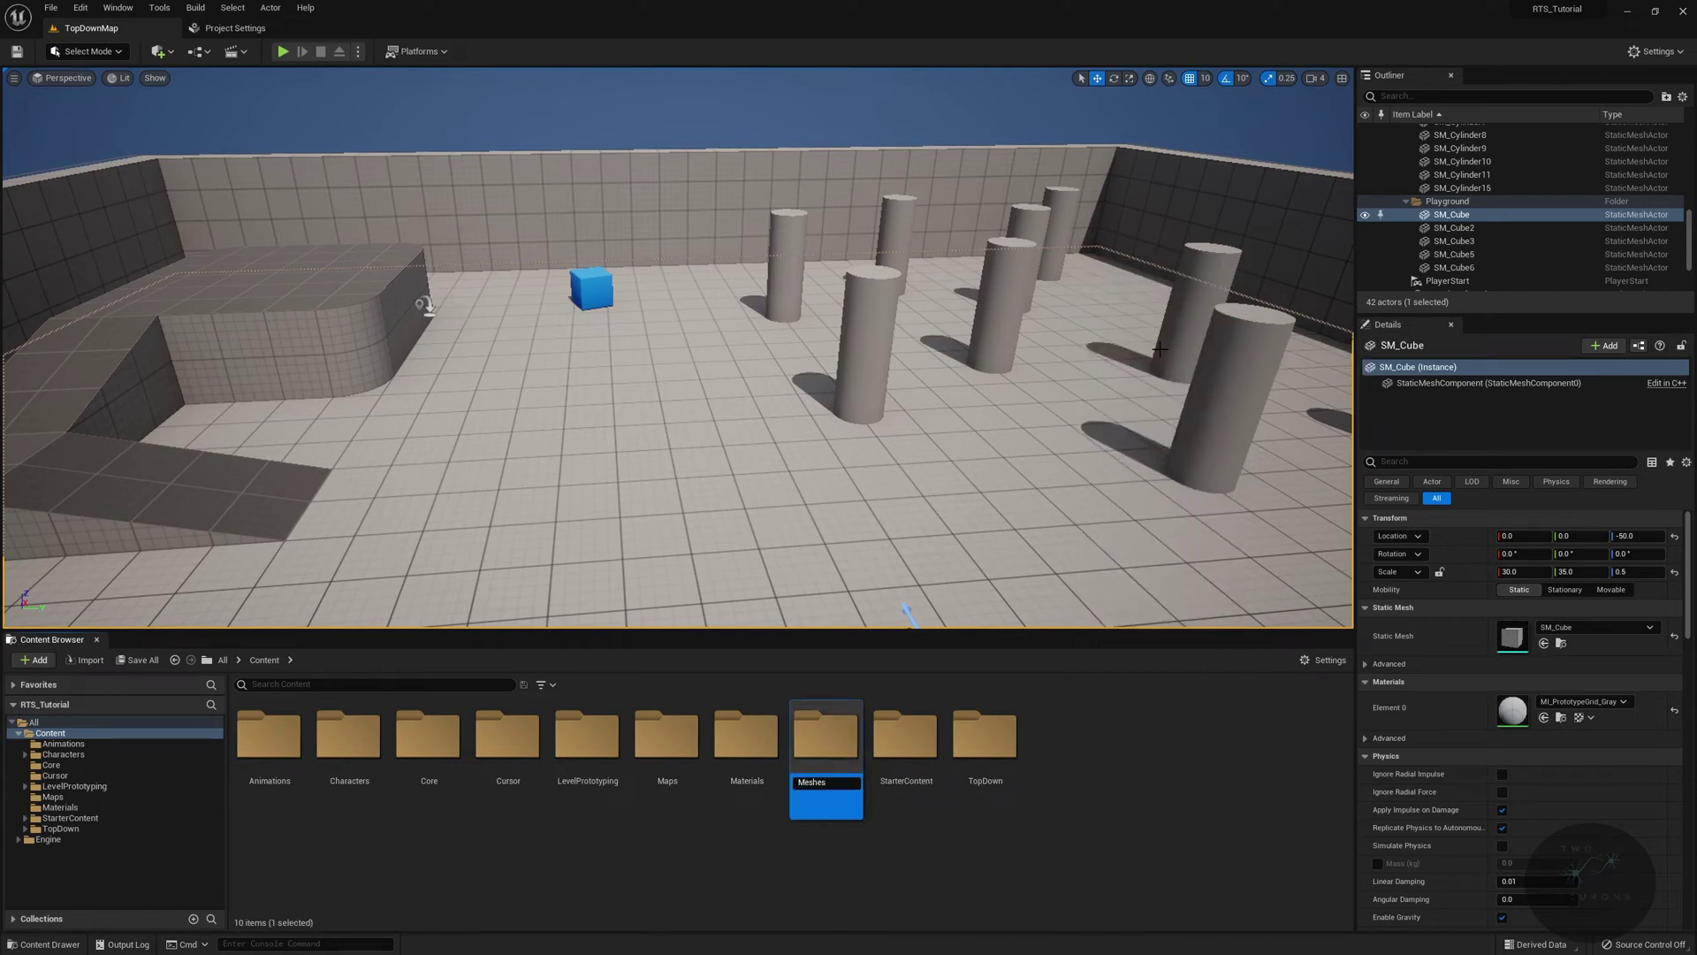
type("Meshes")
key("Return")
right_click(1096, 743)
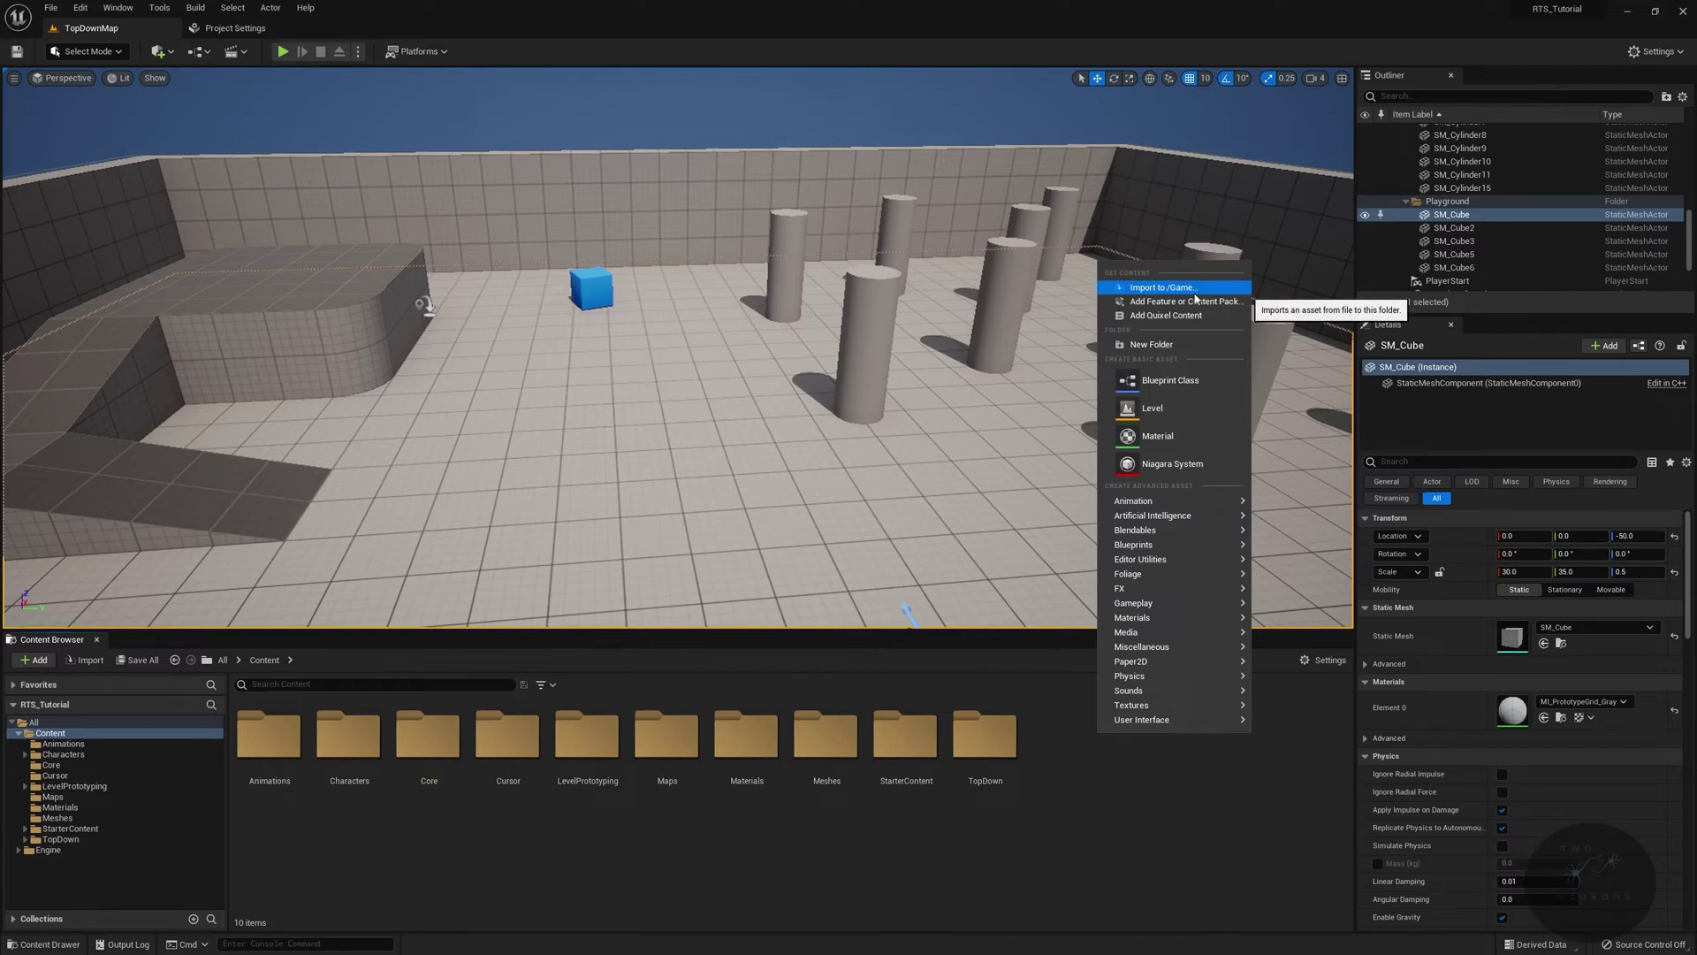
left_click(1198, 344)
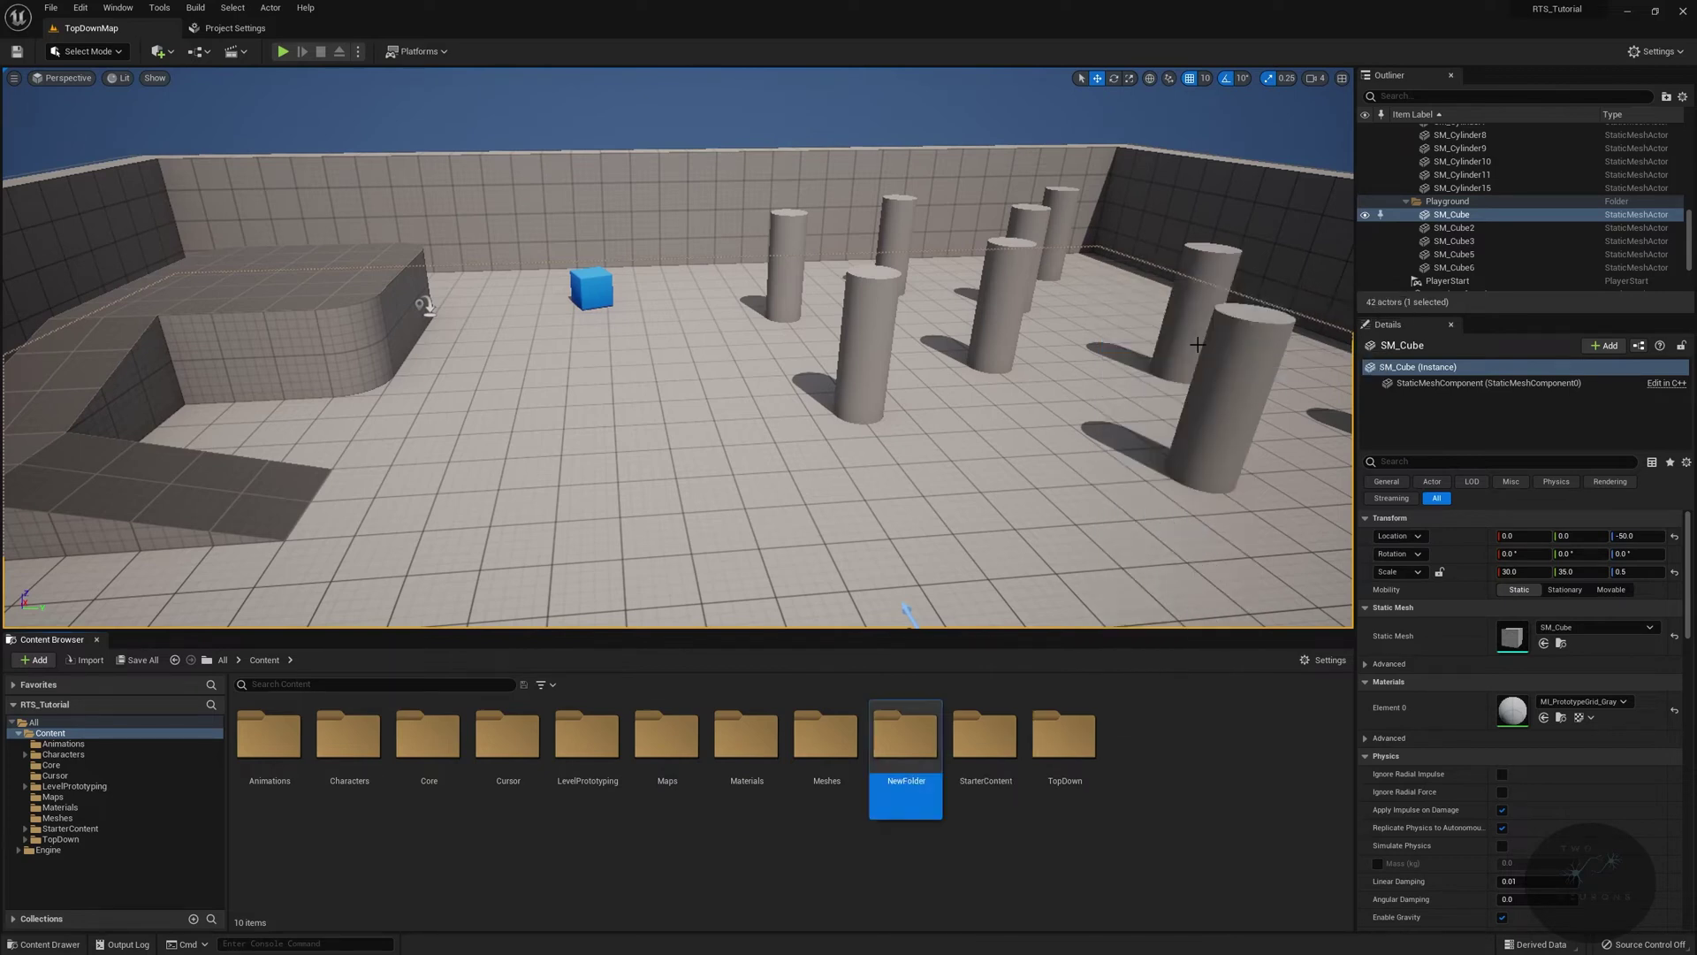
type("Textures")
key("Return")
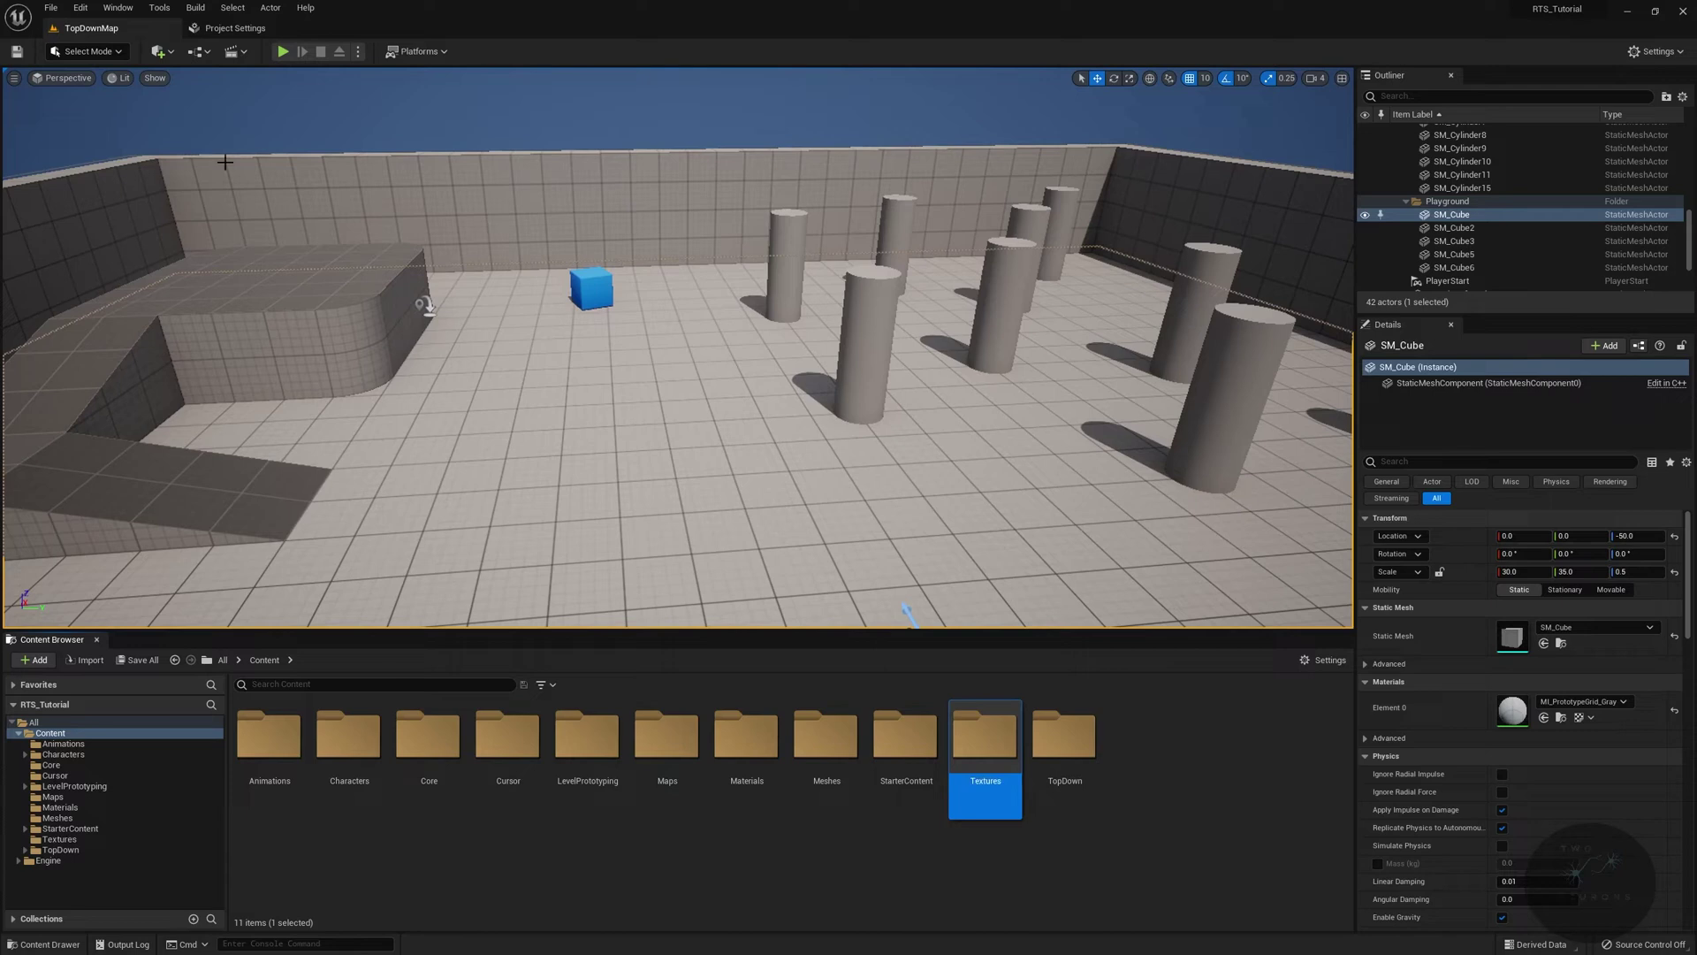
Open a second Content Browser window and show the Characters > Mannequins > Meshes folder in it
left_click(118, 8)
mouse_move(260, 59)
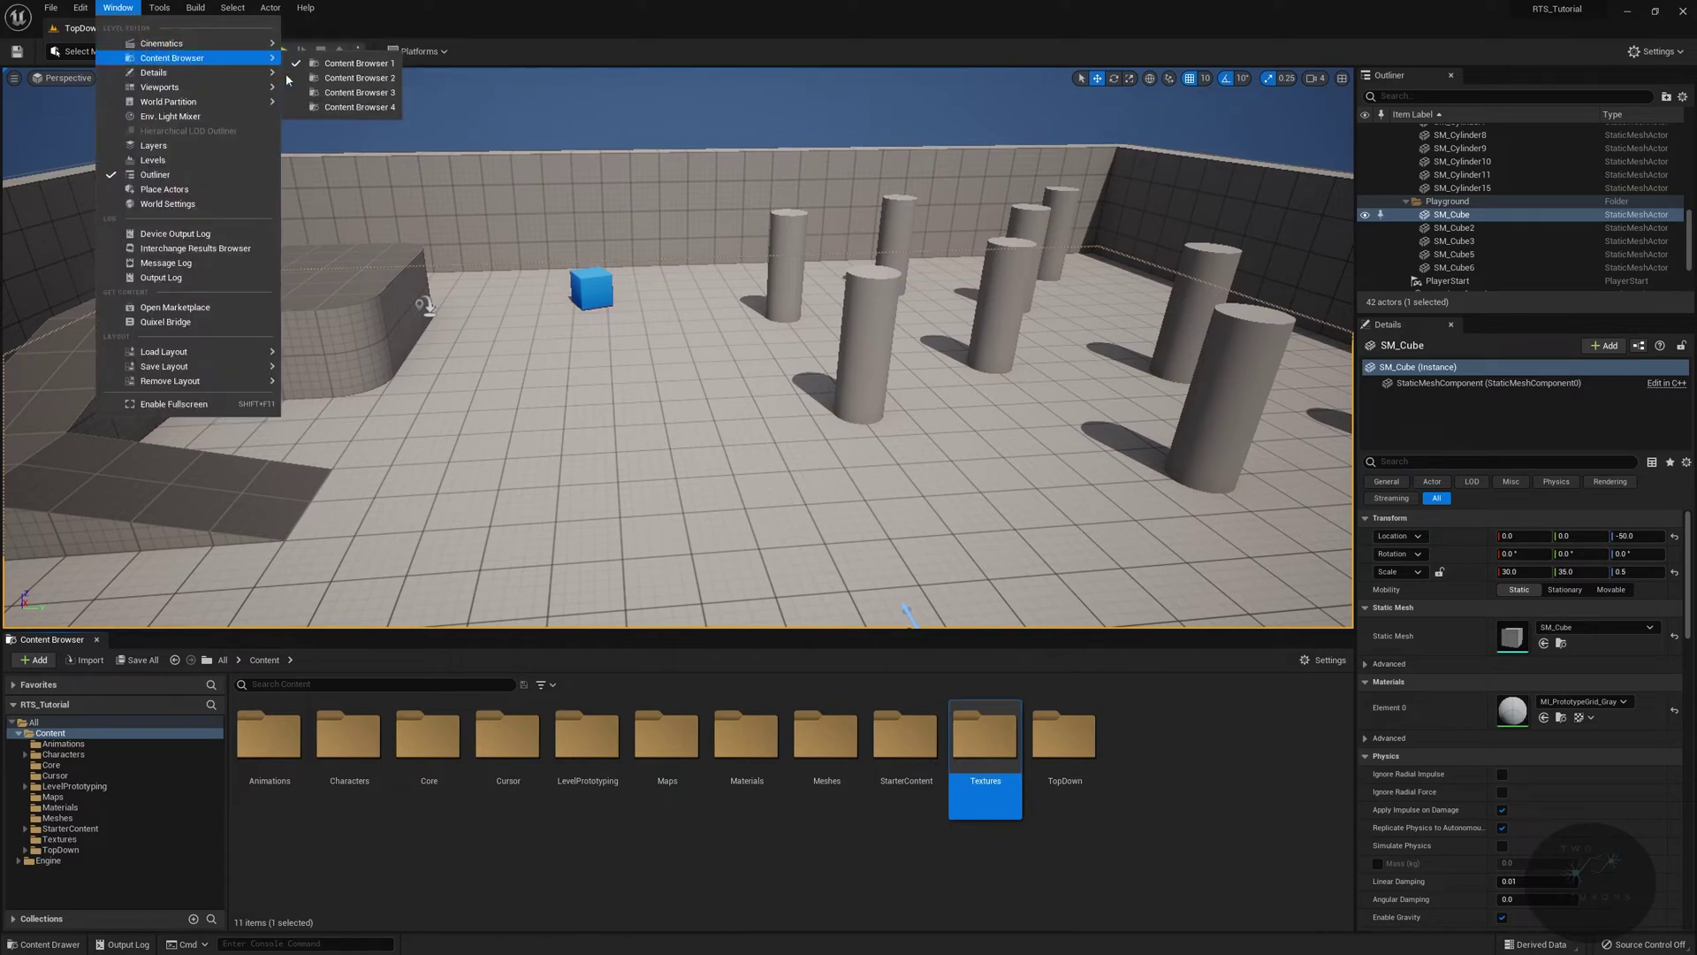
left_click(358, 78)
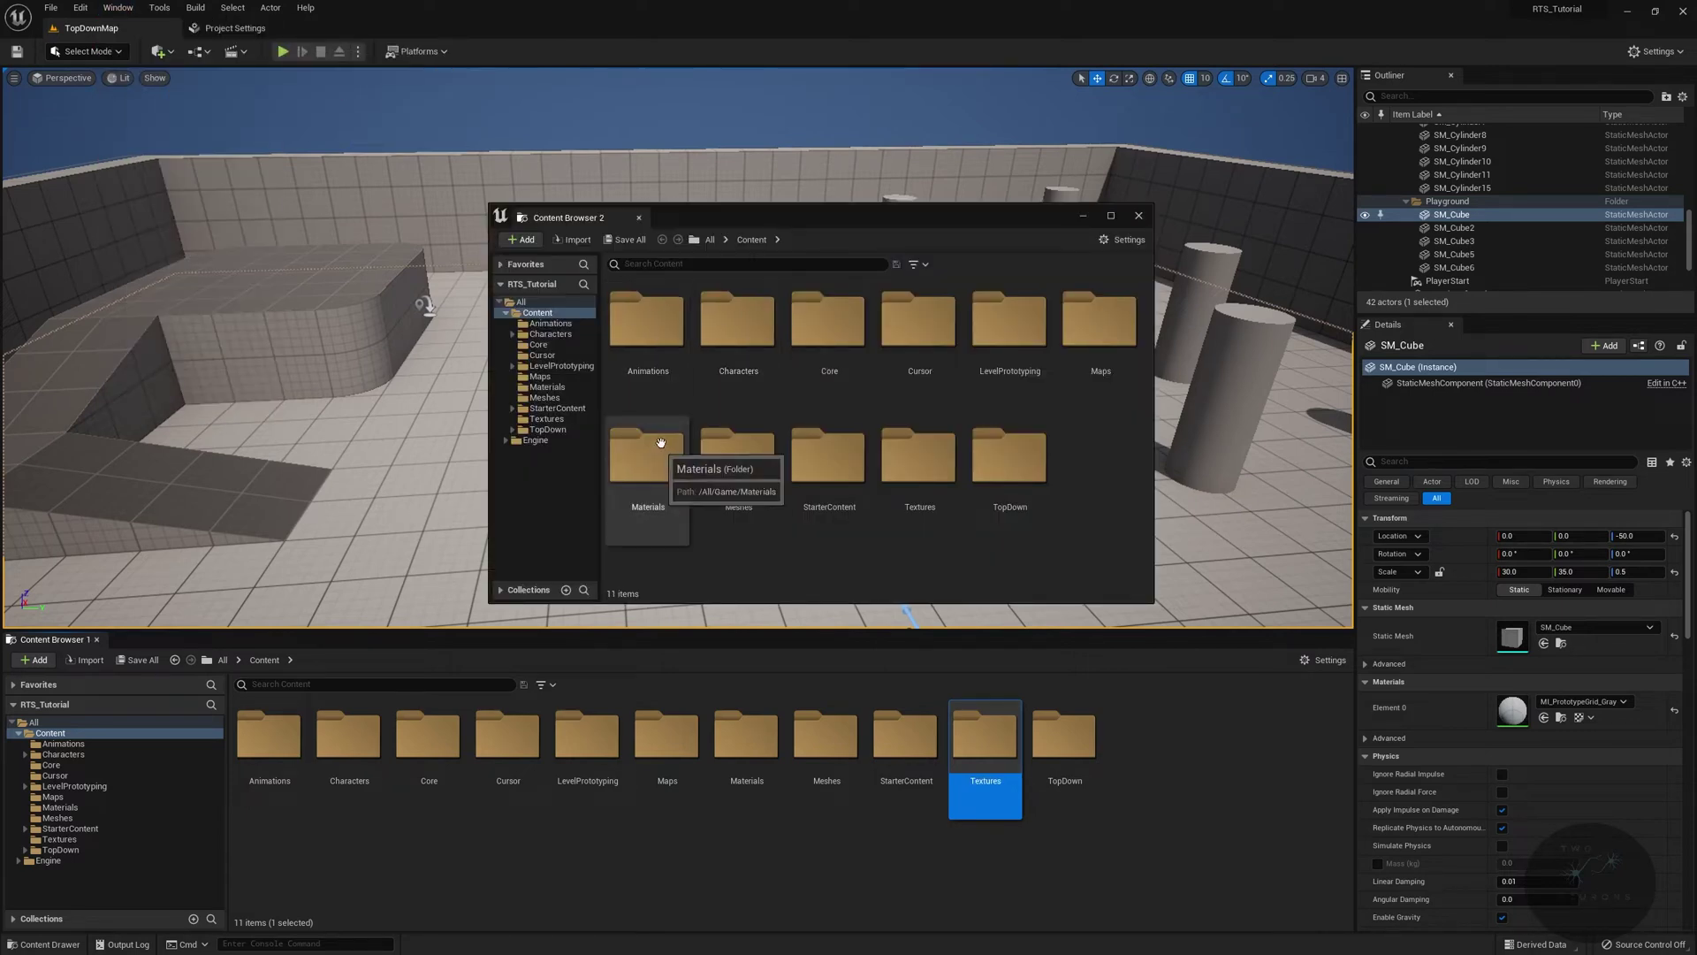
double_click(741, 323)
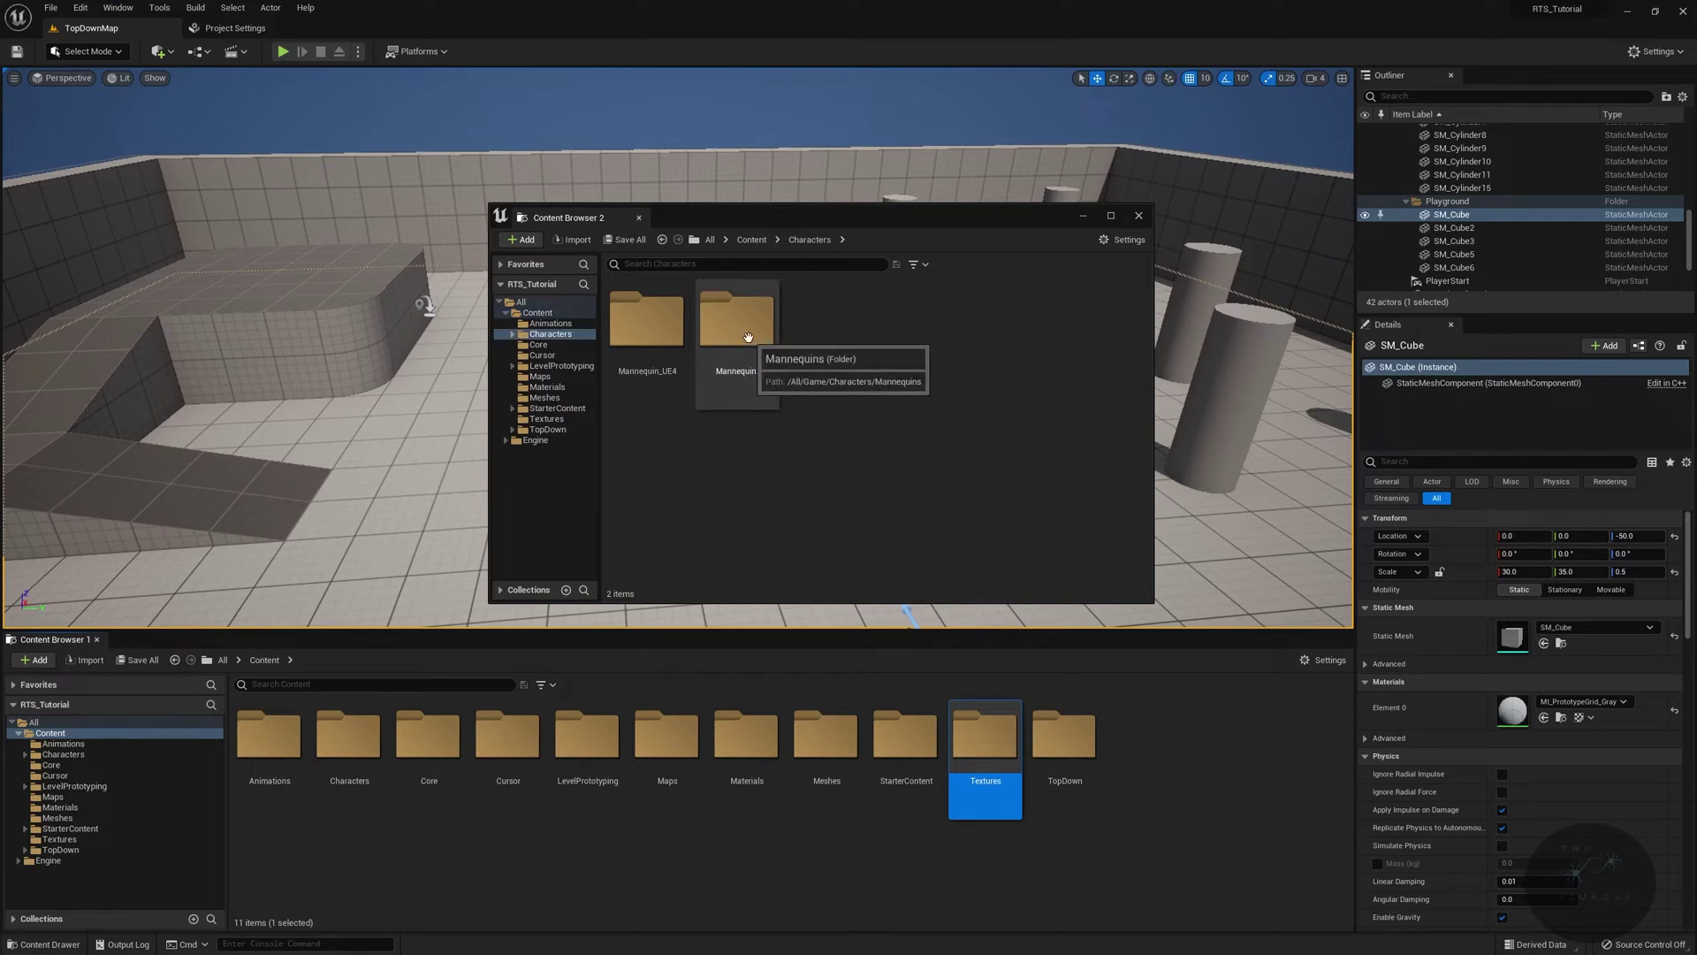
double_click(747, 337)
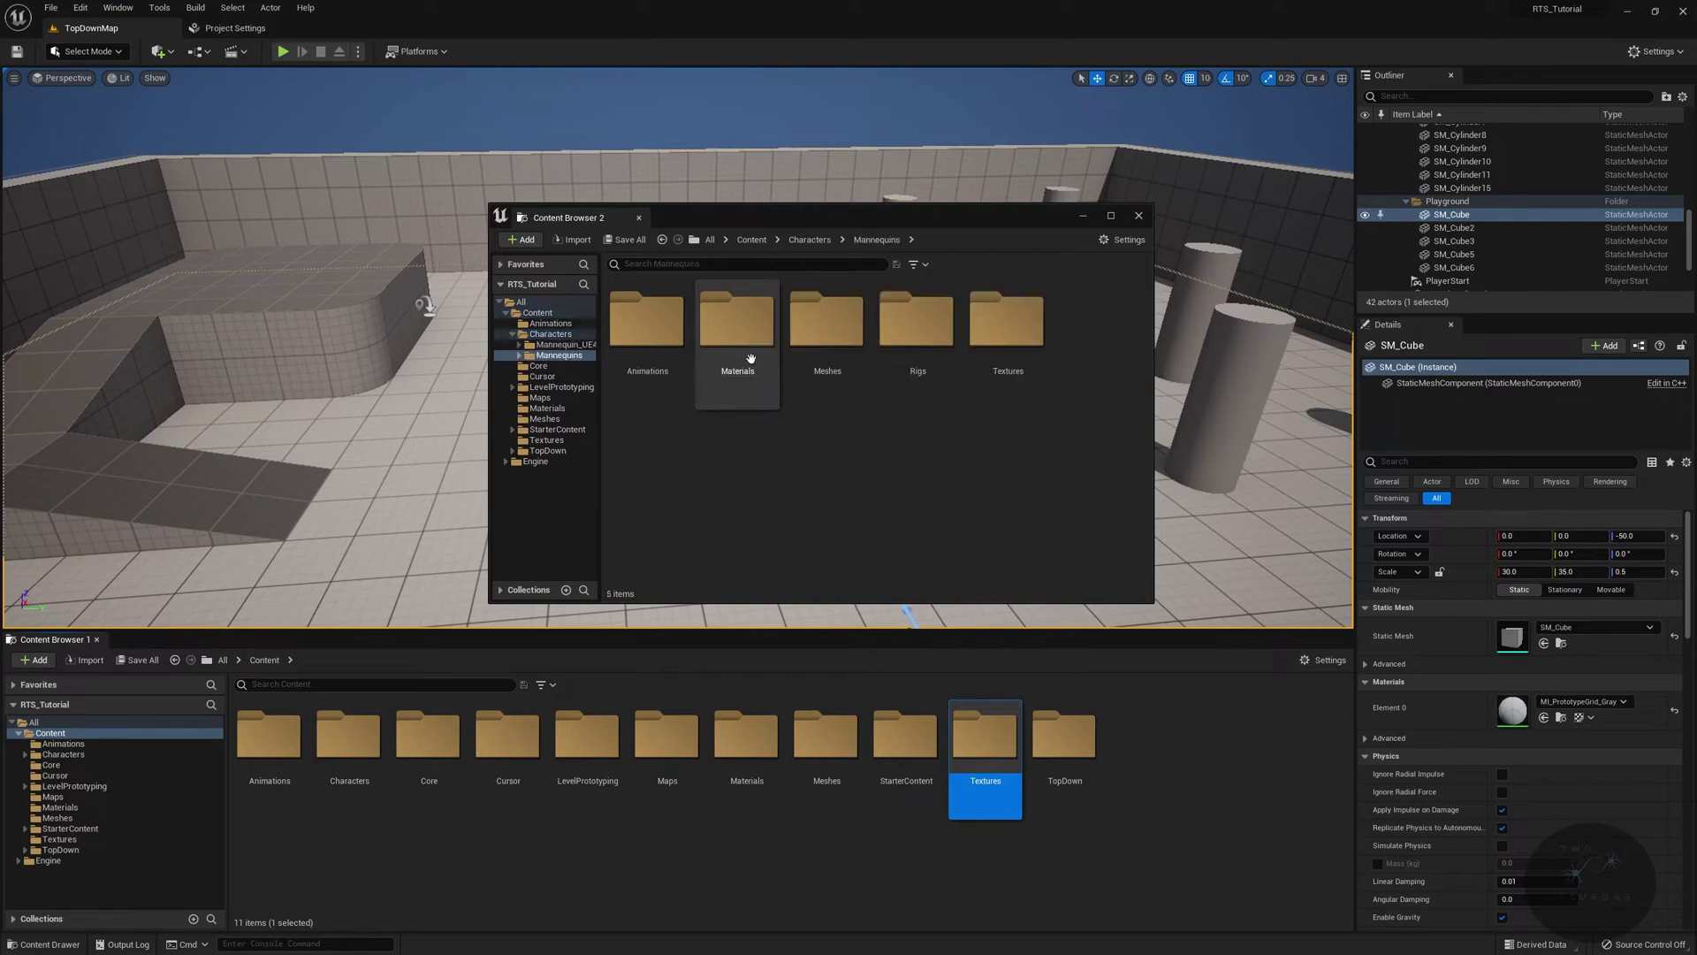
left_click(817, 332)
double_click(817, 332)
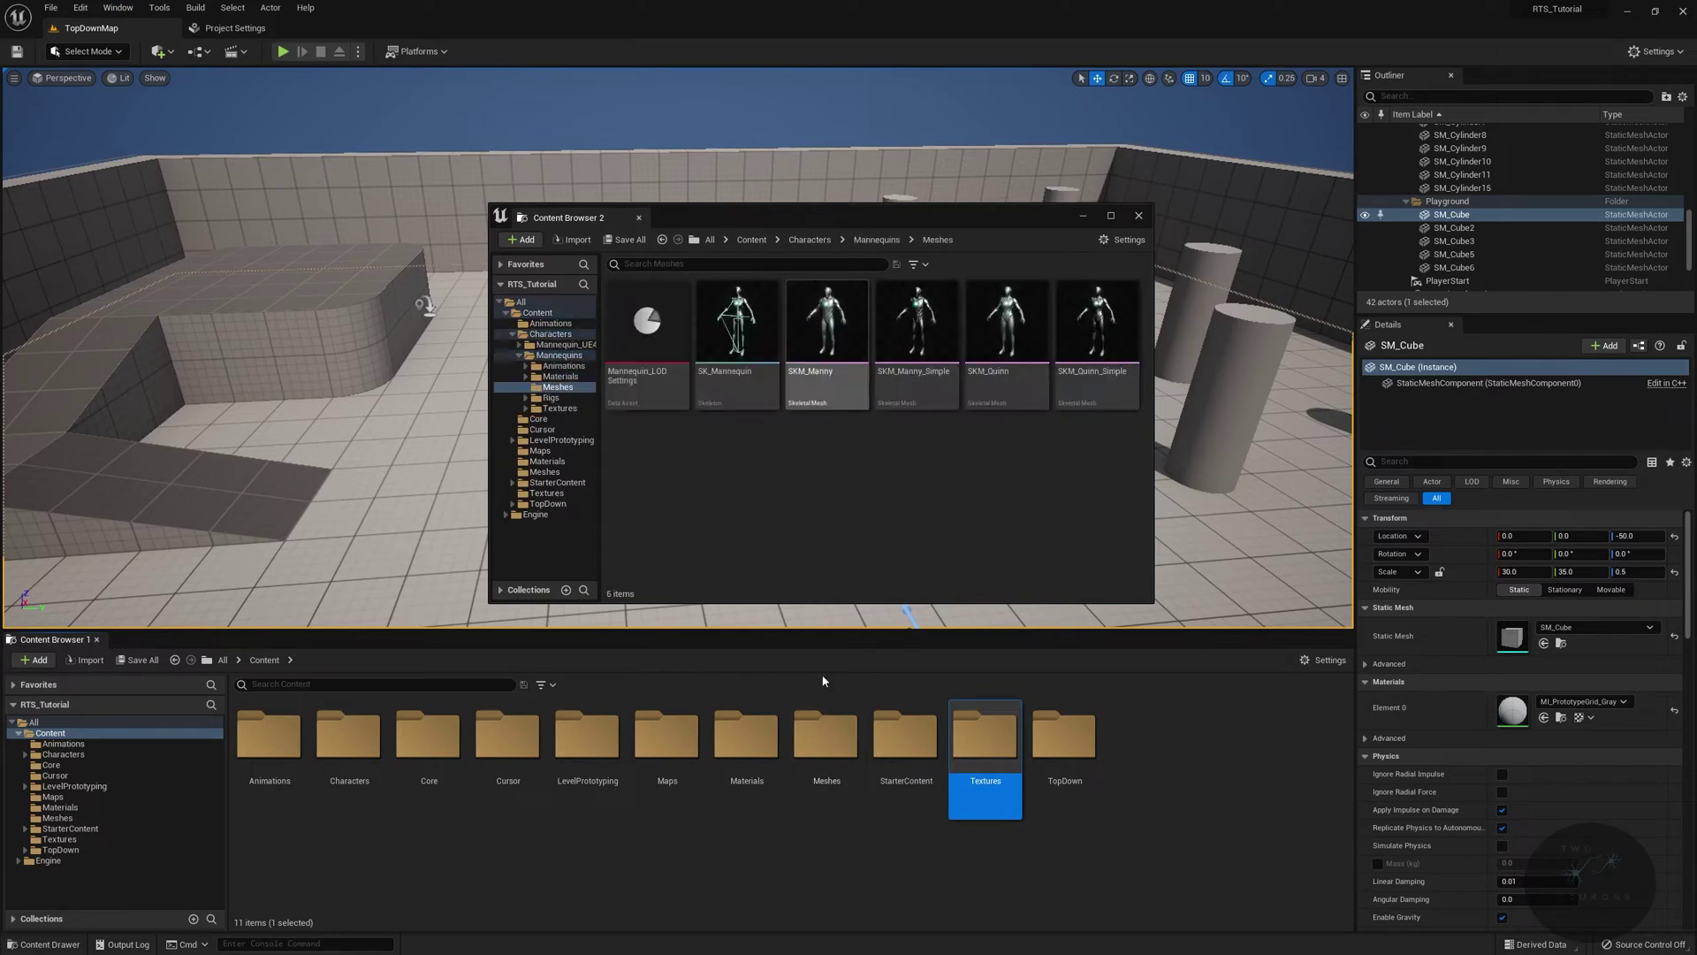
Create a folder named Character inside the Content Meshes folder and show its contents in the docked Content Browser
double_click(816, 732)
right_click(681, 733)
left_click(758, 344)
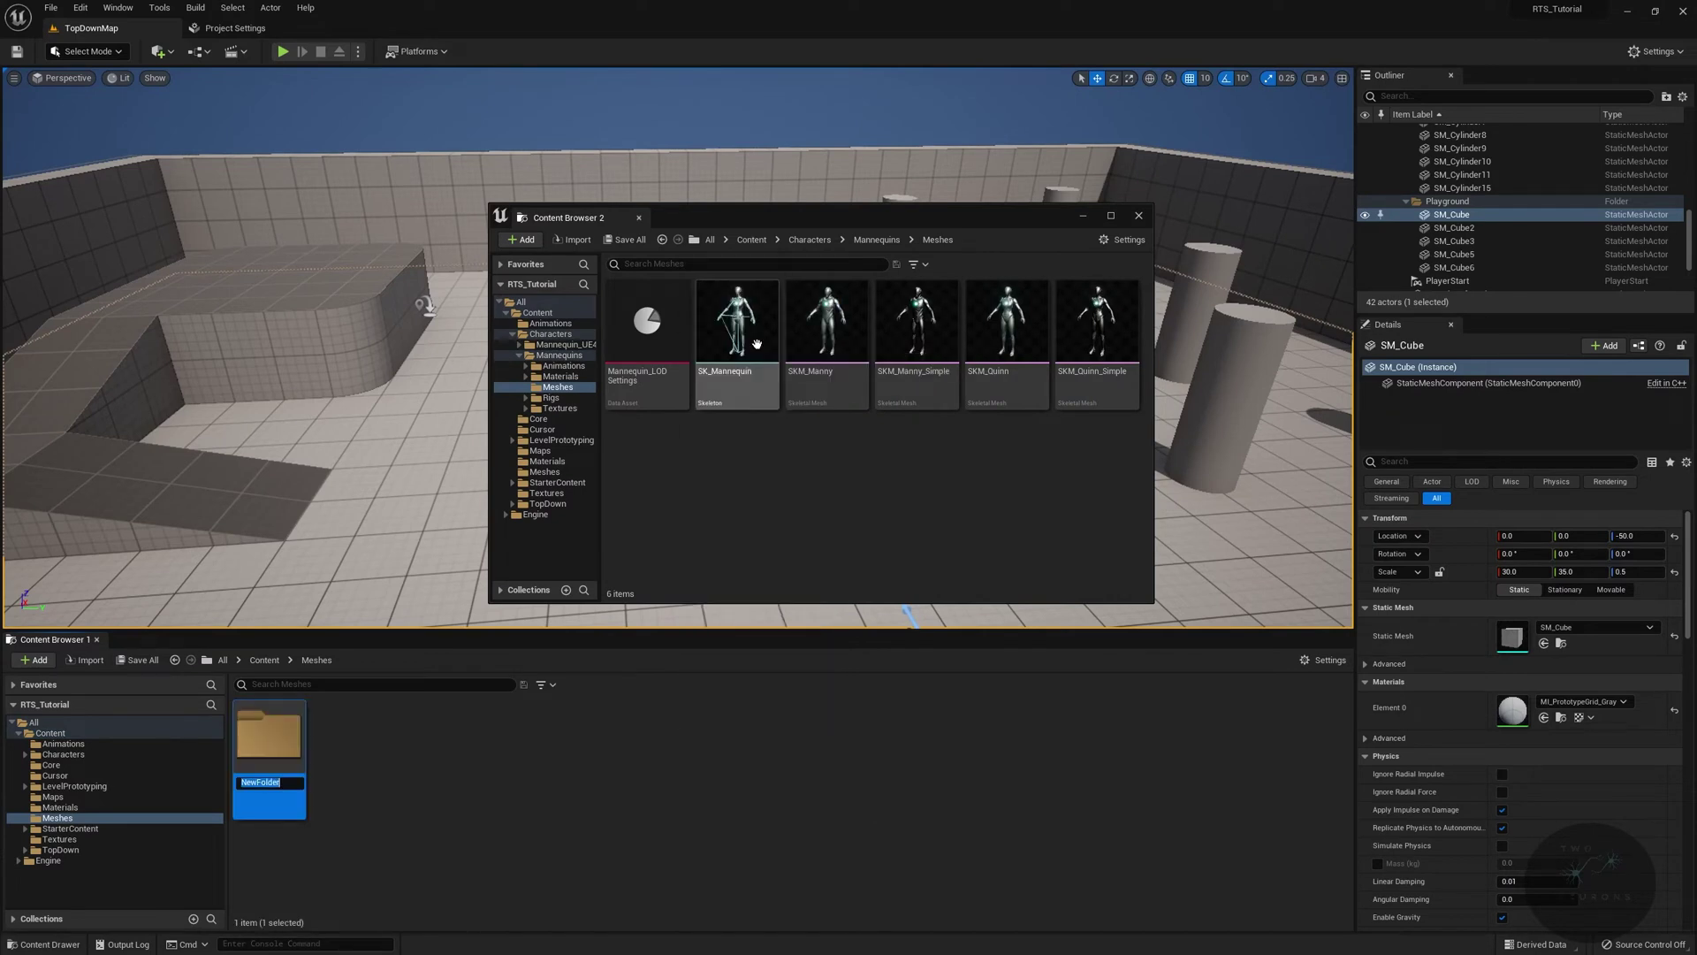
type("Character")
key("Return")
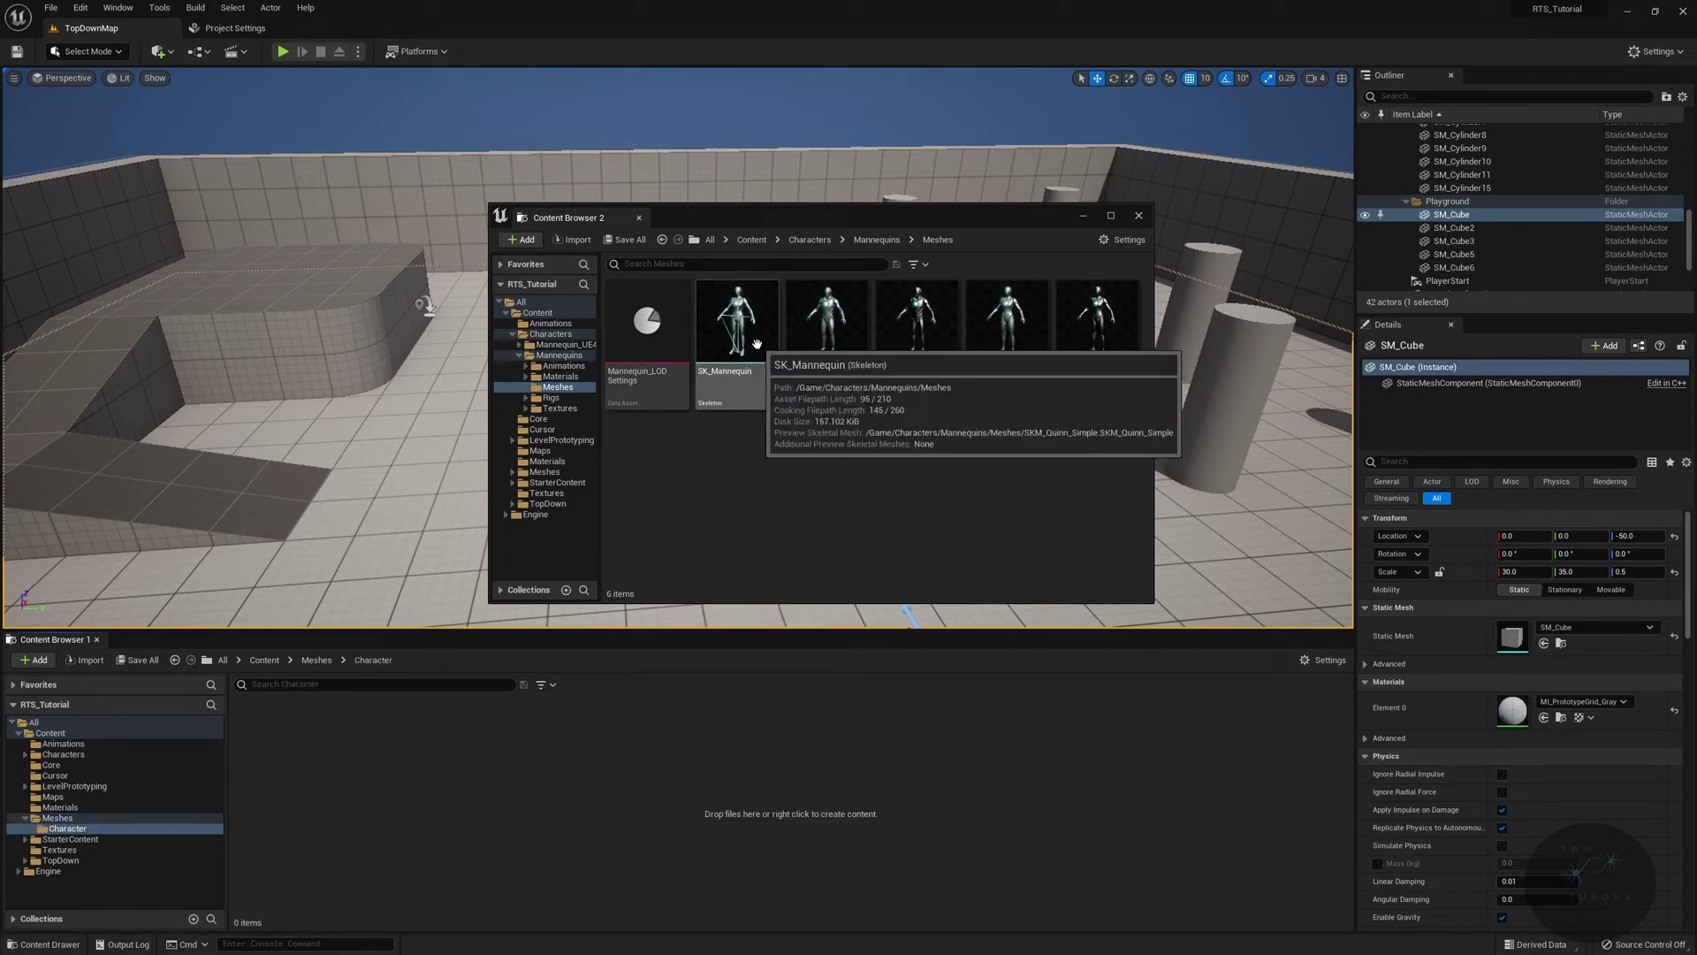
Move all assets from the Mannequins Meshes folder, from Mannequin_LOD Settings through SKM_Quinn_Simple, into the Meshes > Character folder
left_click(650, 348)
left_click(1076, 394, "shift")
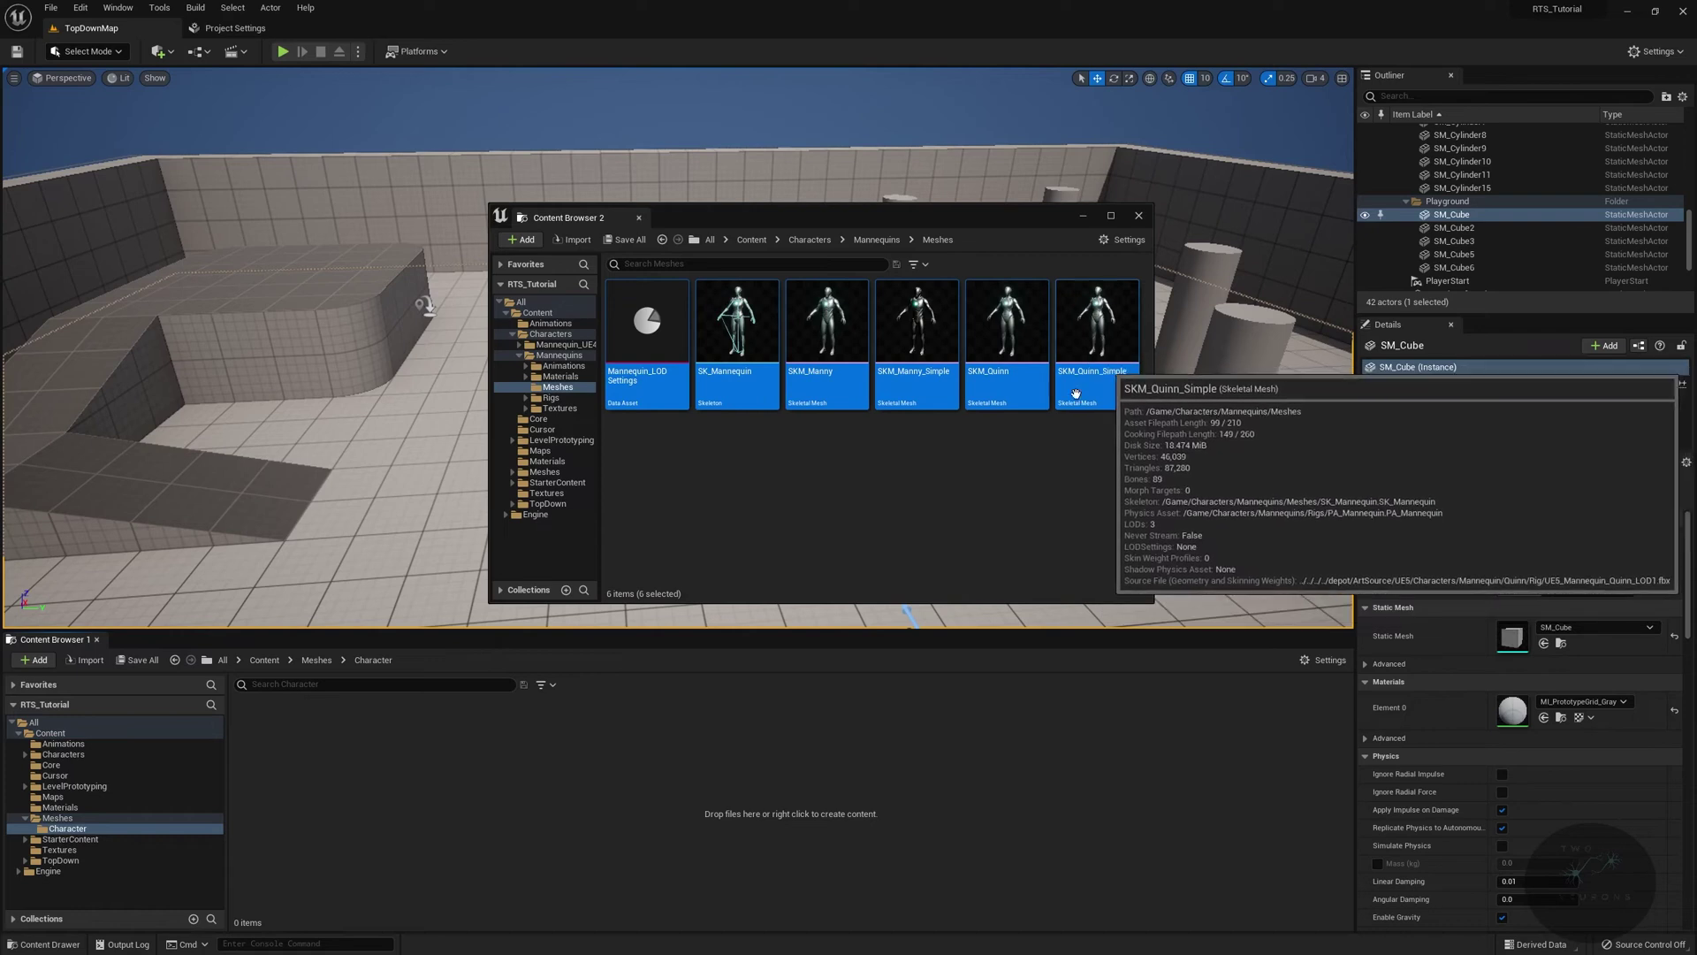
left_click_drag(490, 788, 486, 785)
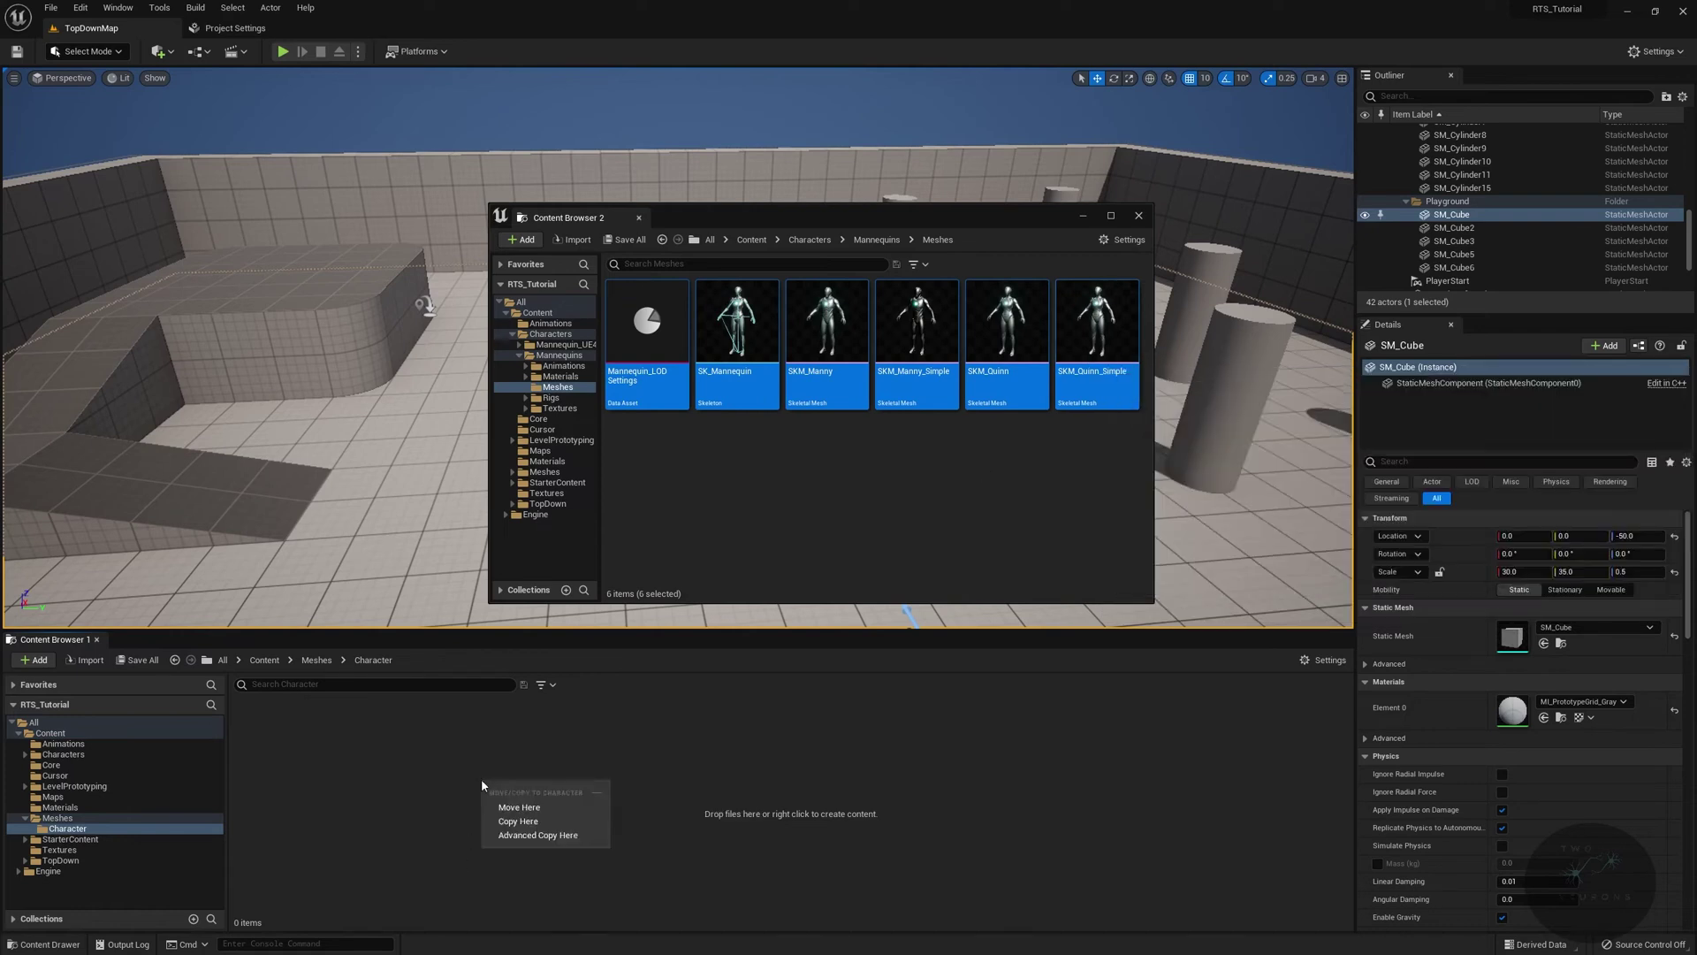
left_click(521, 808)
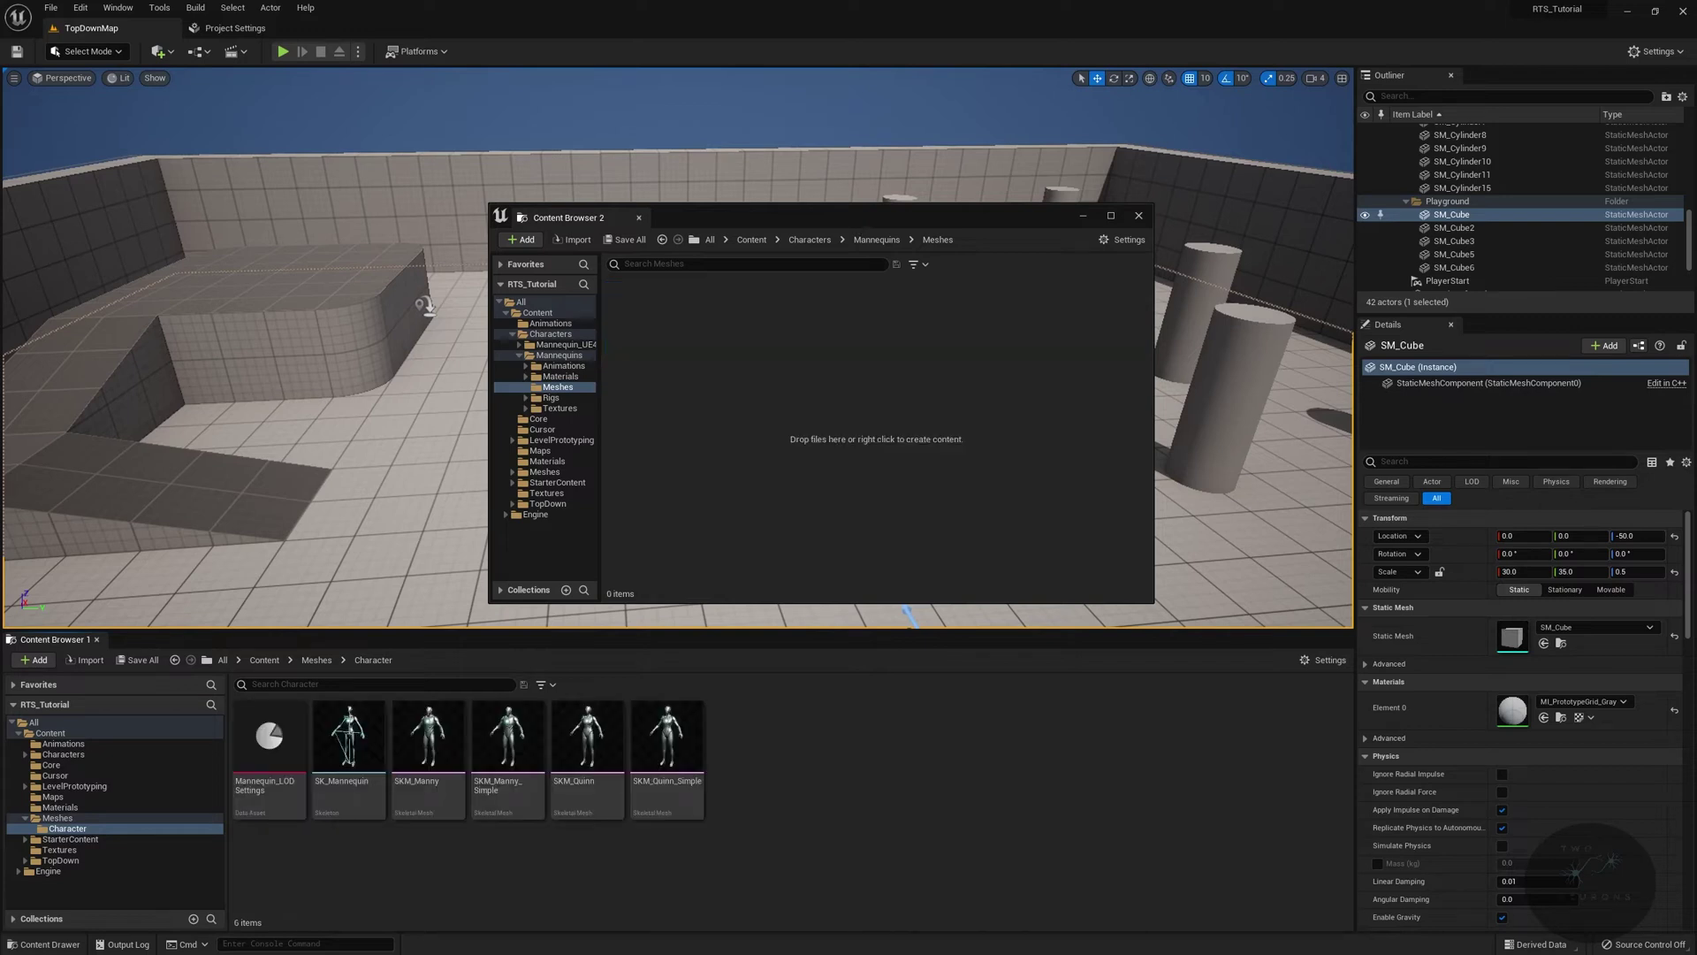
Show the Mannequins Materials folder in the second browser and create a folder named Characters inside the Content Materials folder
left_click(877, 239)
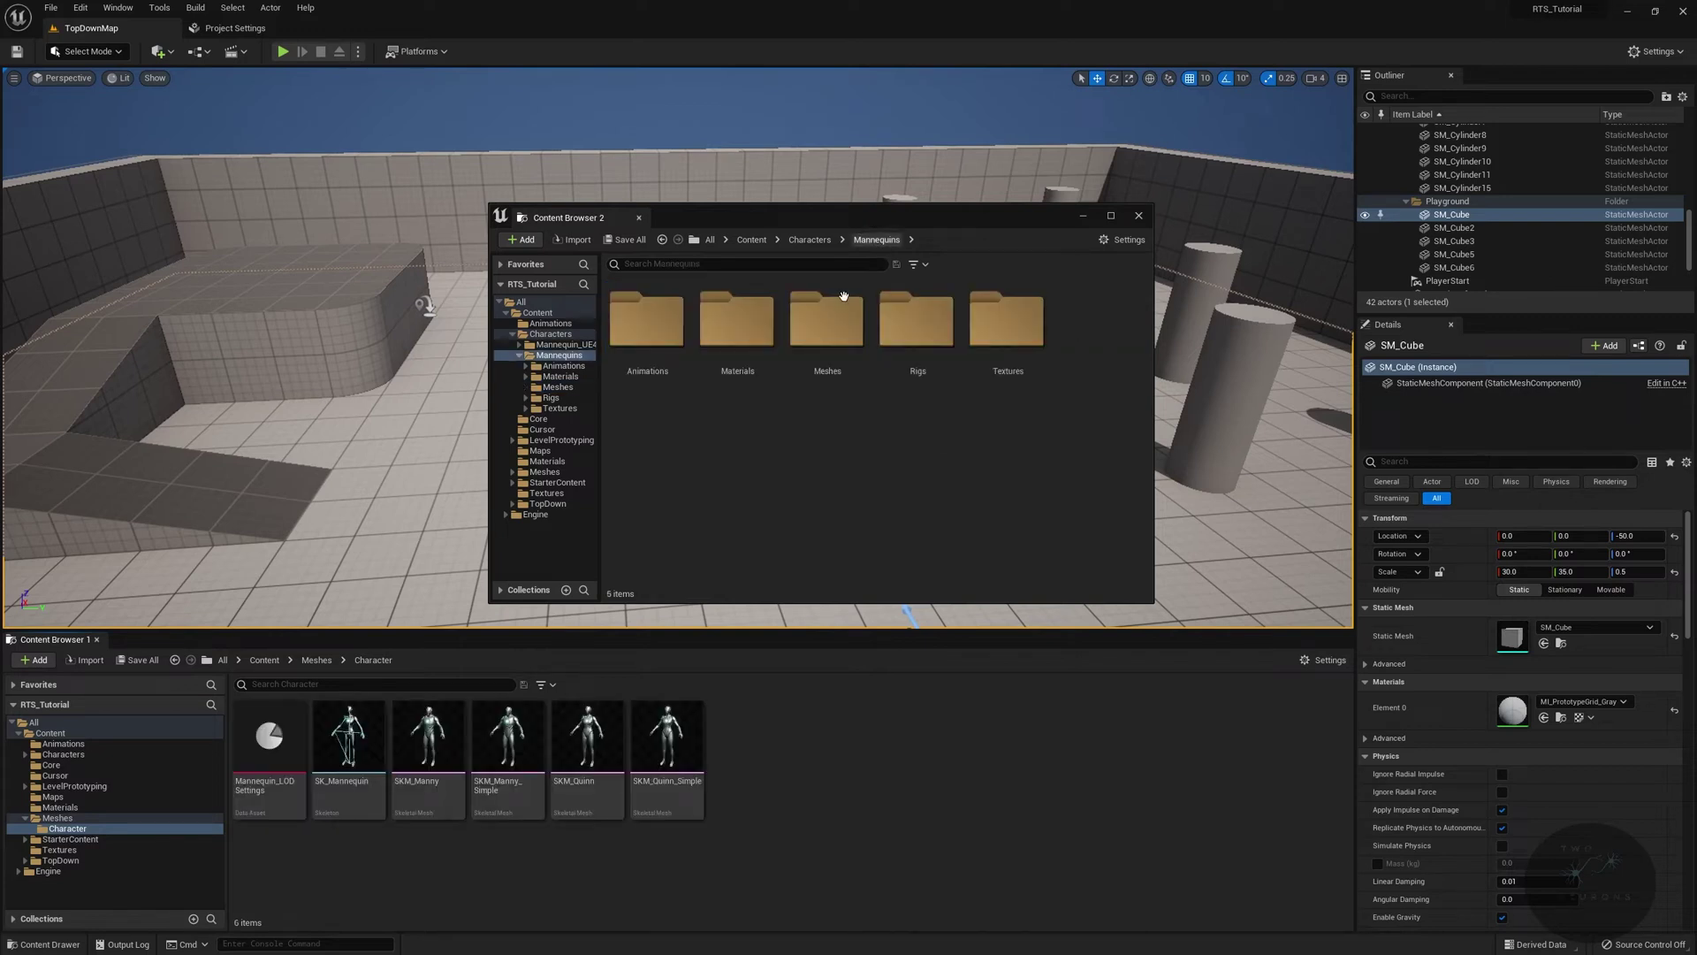
double_click(750, 353)
left_click(317, 659)
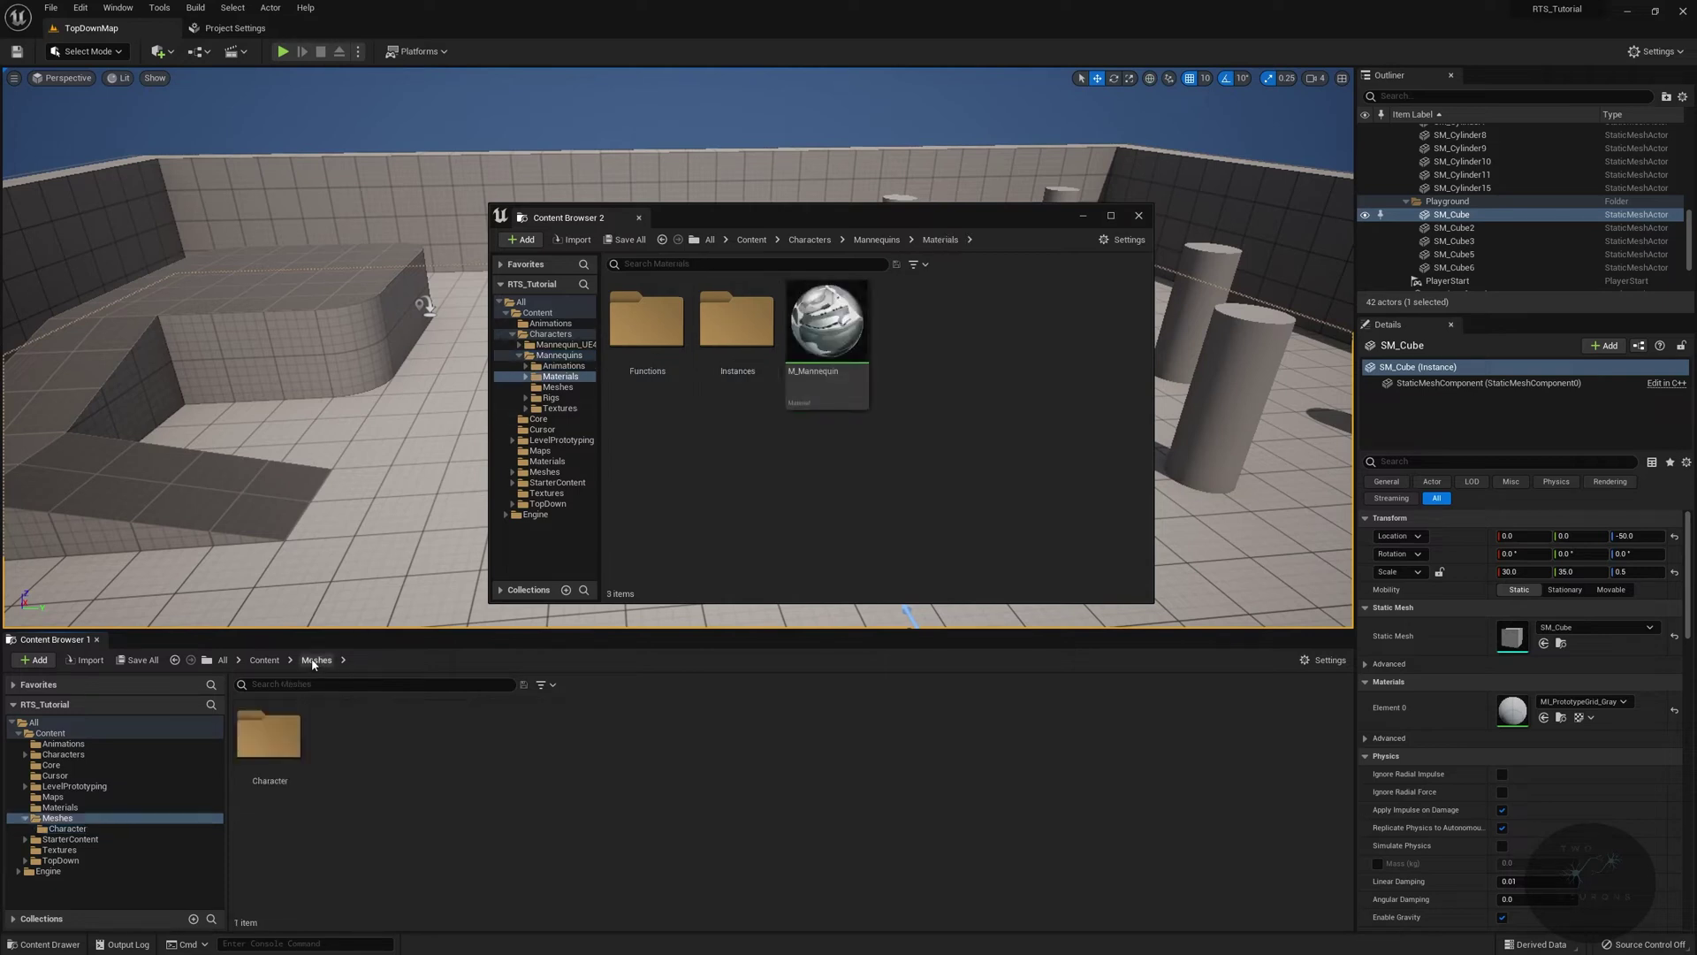
left_click(265, 659)
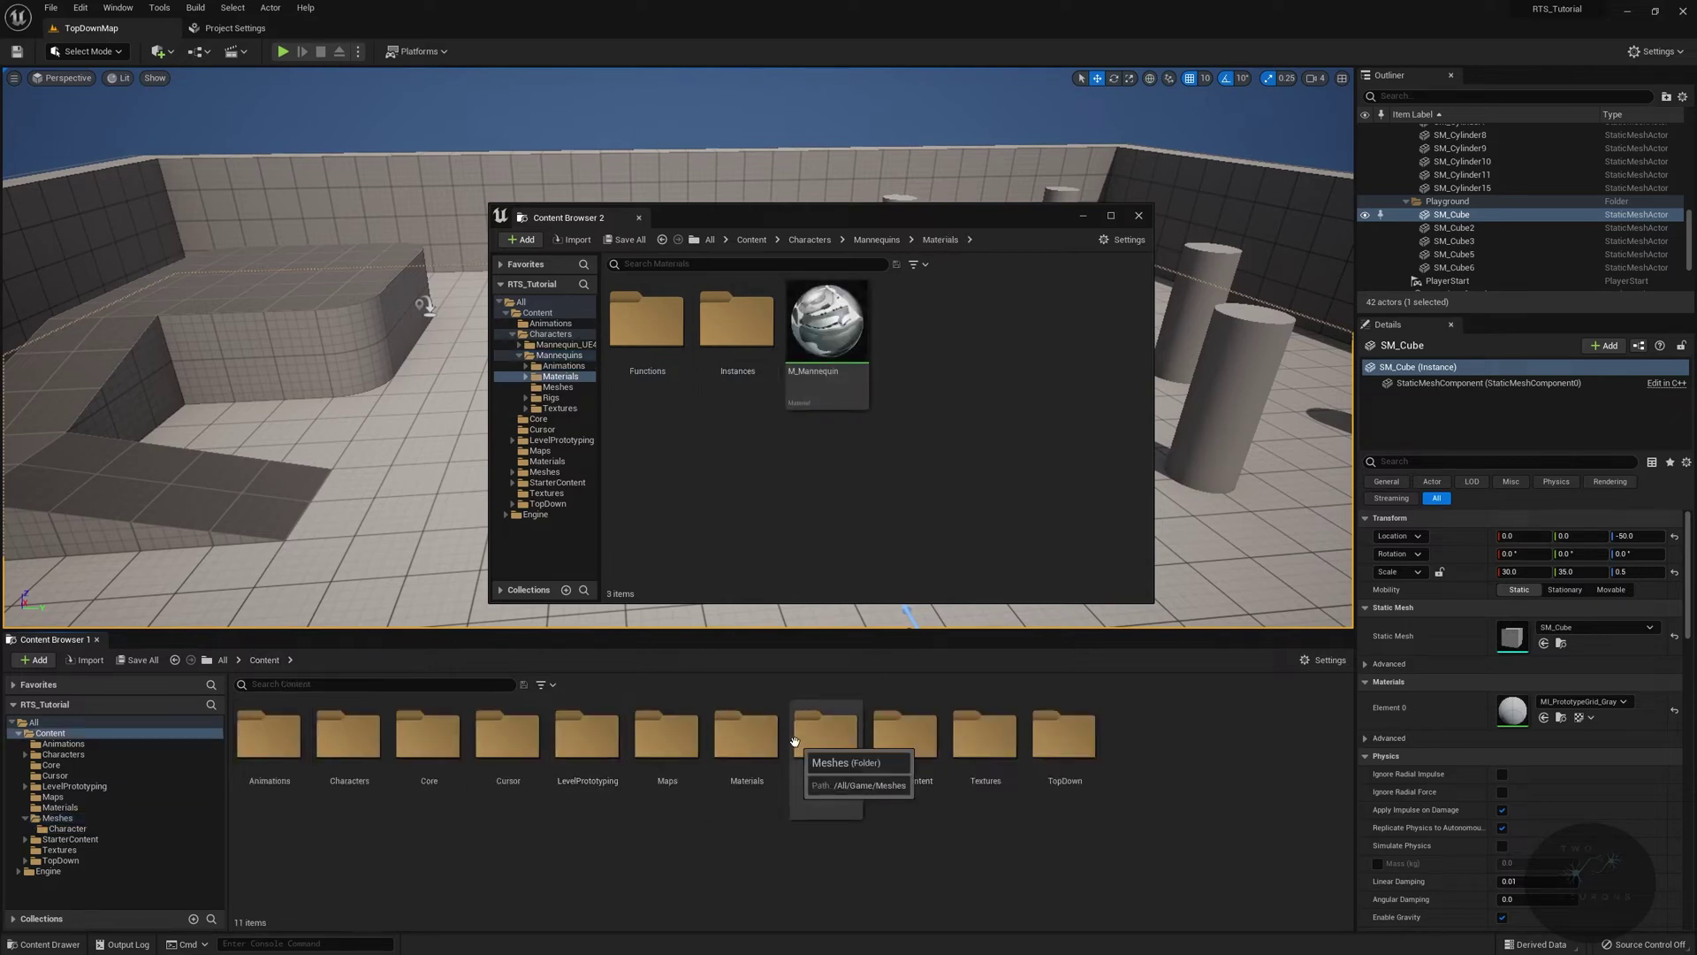
double_click(746, 735)
right_click(488, 762)
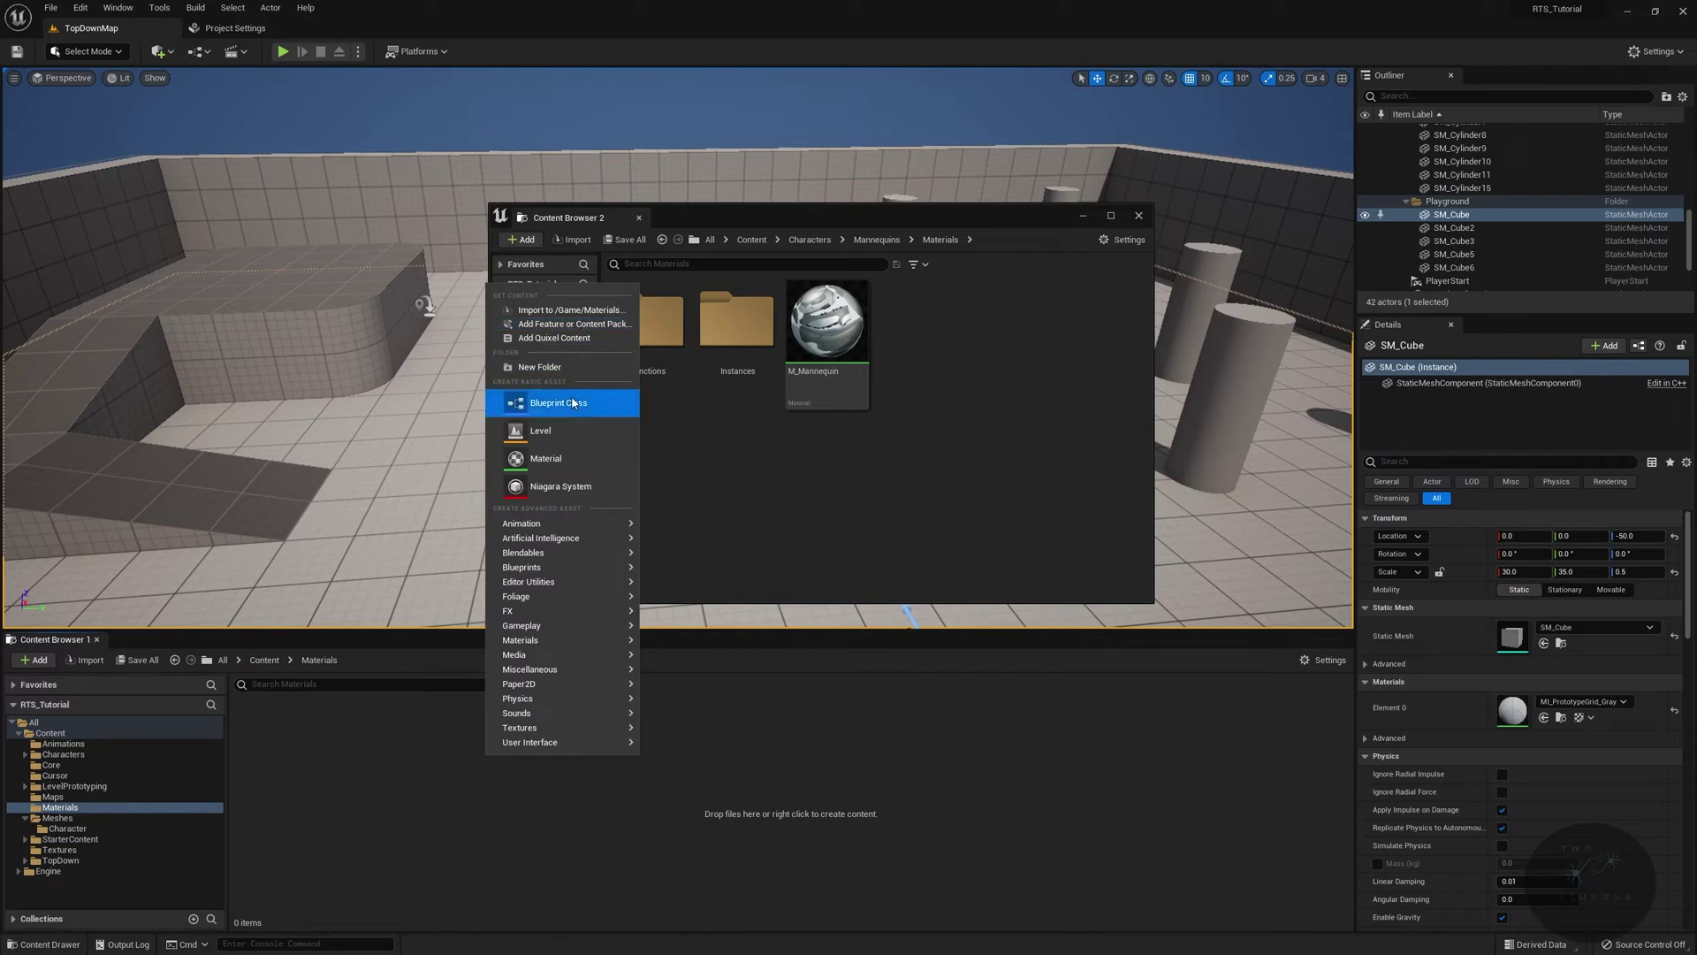
left_click(557, 367)
type("Characte")
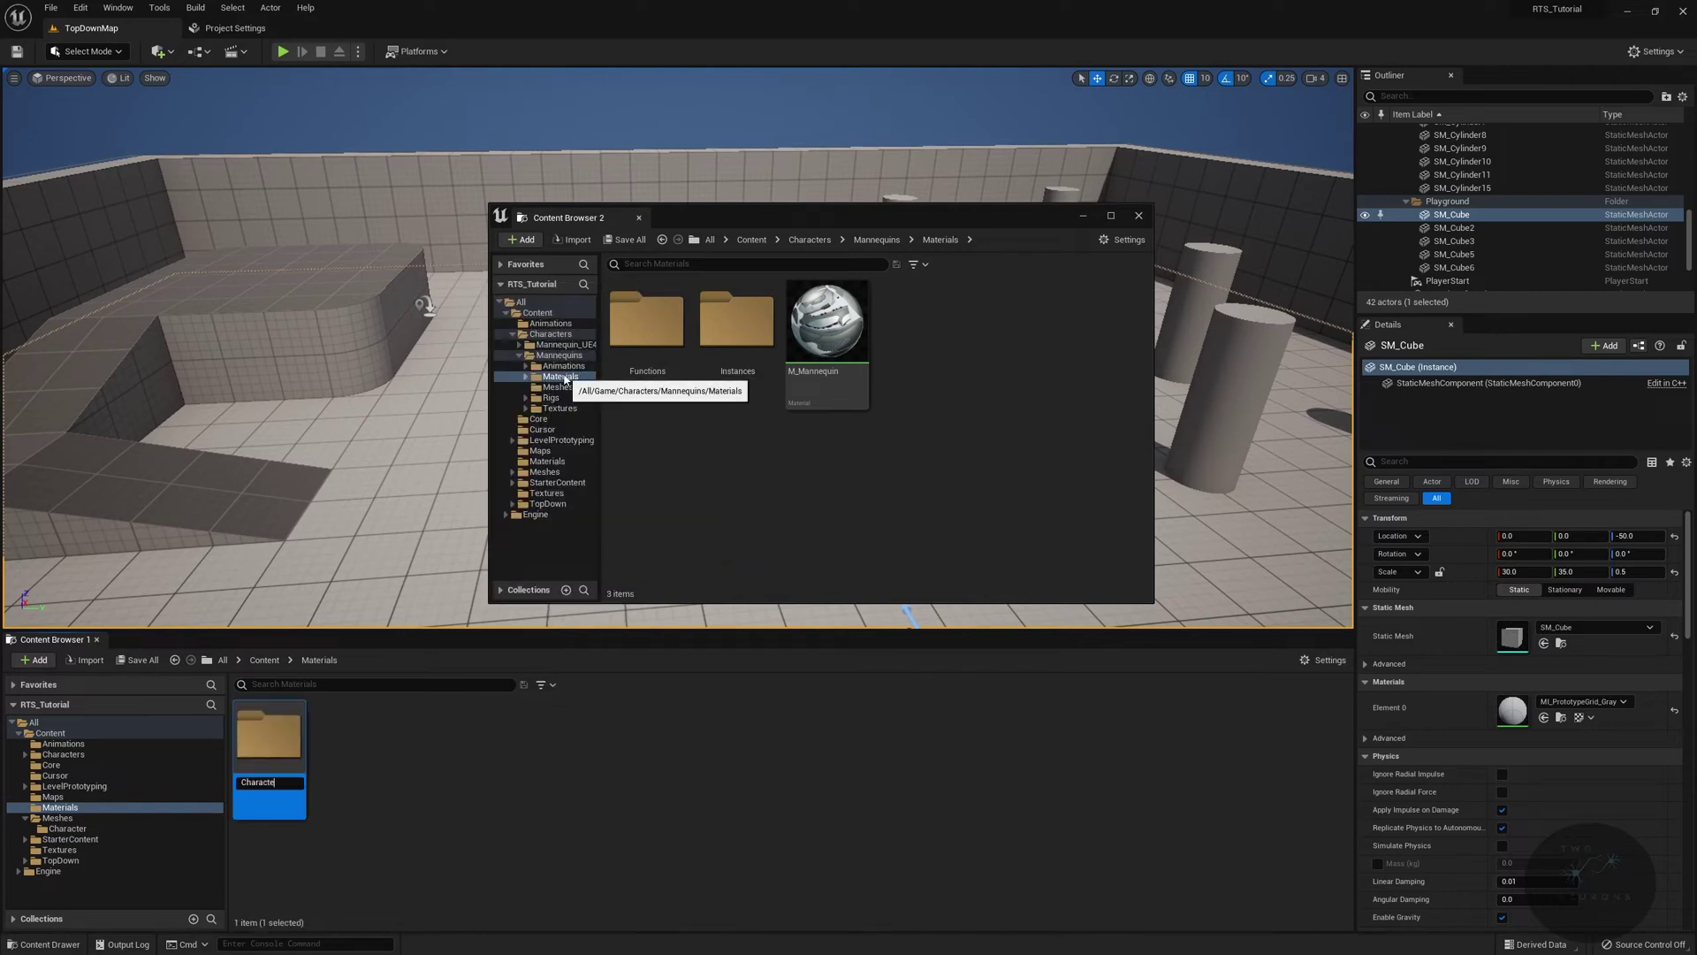
type("rs")
key("Return")
Move the Functions and Instances folders and M_Mannequin into Materials > Characters and view that folder's contents
left_click(646, 318)
left_click(737, 318, "ctrl")
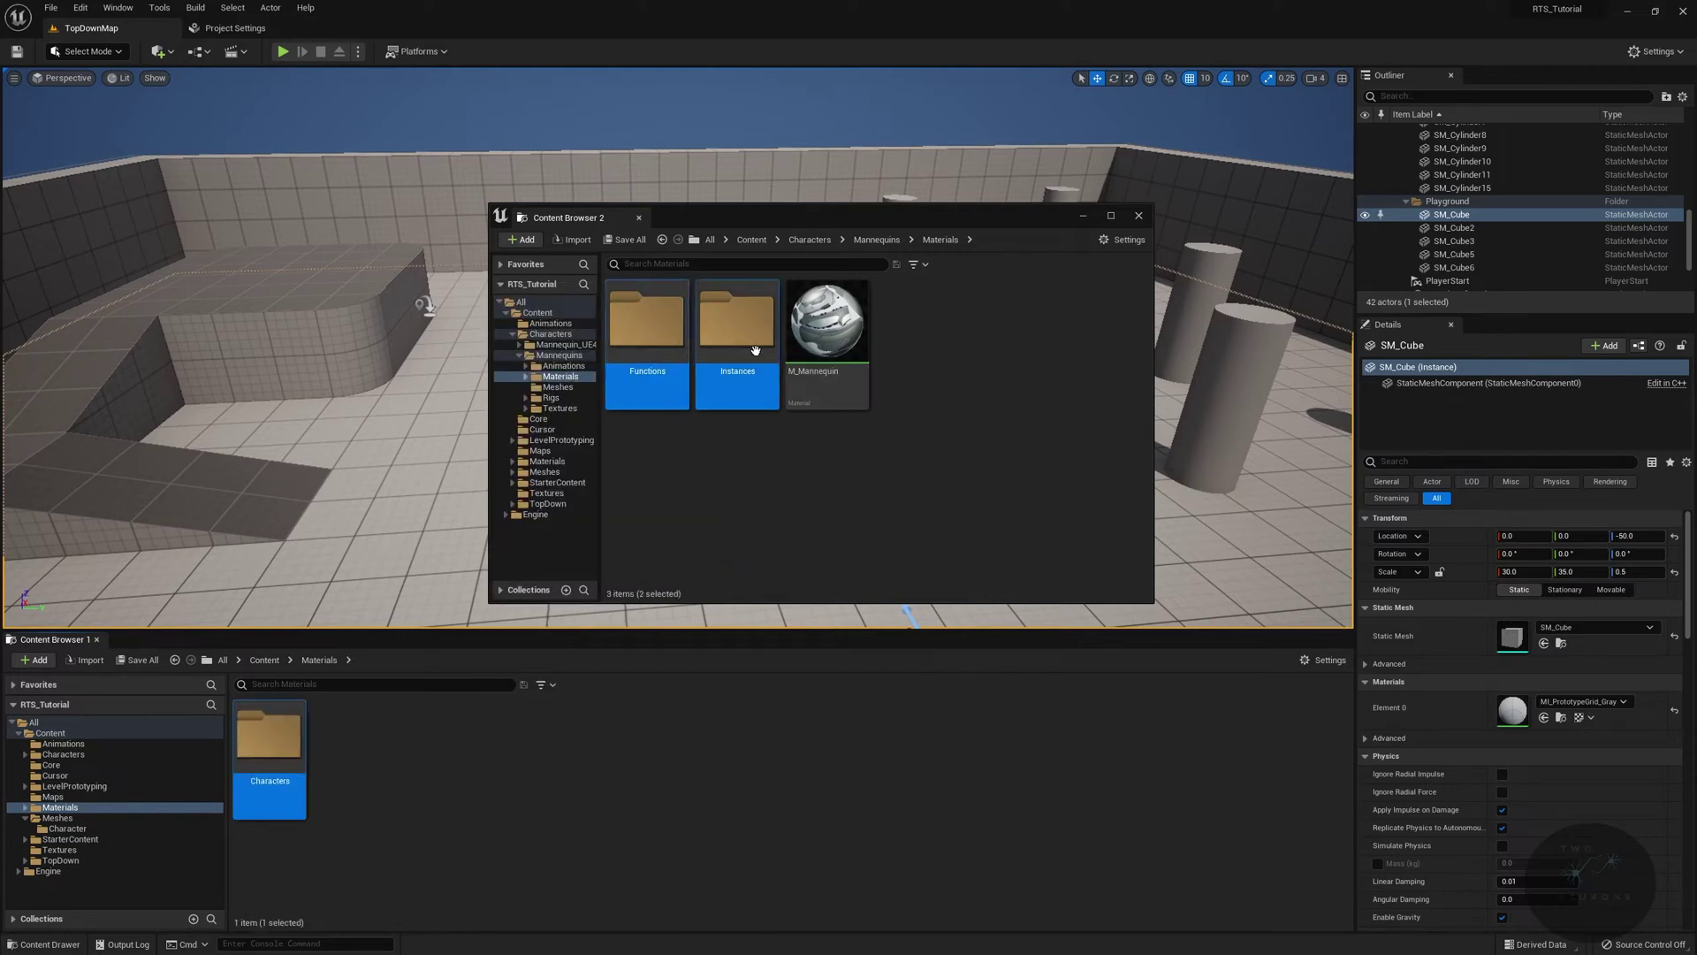
left_click(827, 323, "ctrl")
left_click_drag(826, 322, 294, 751)
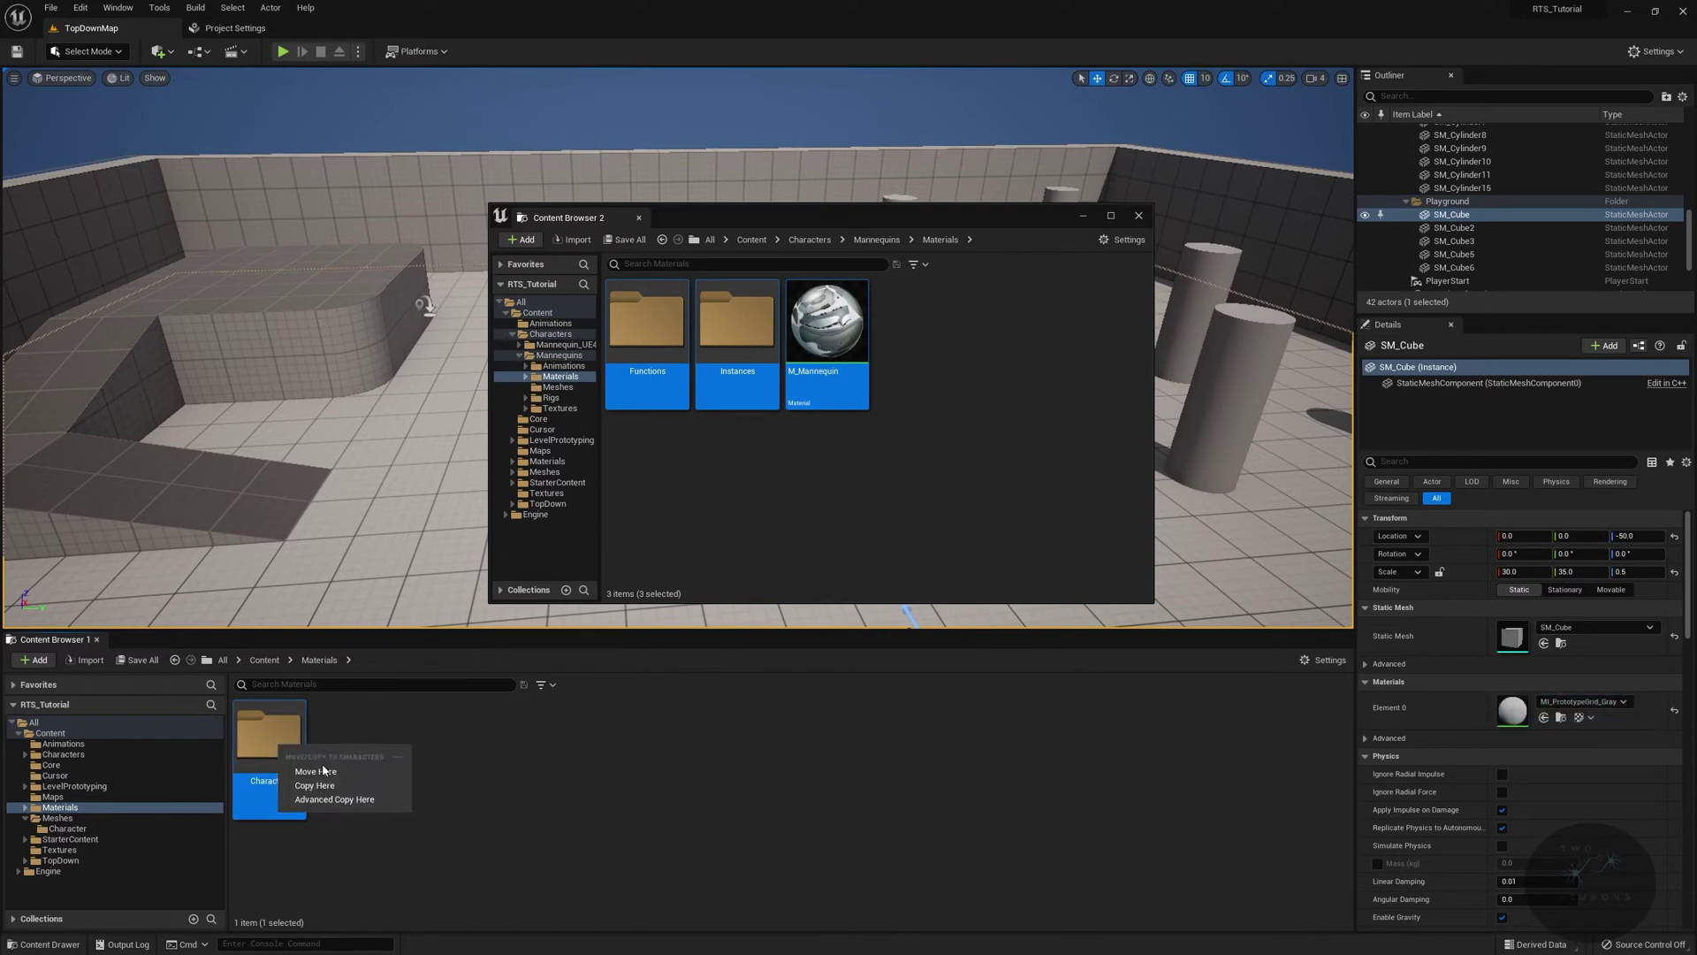
left_click(325, 767)
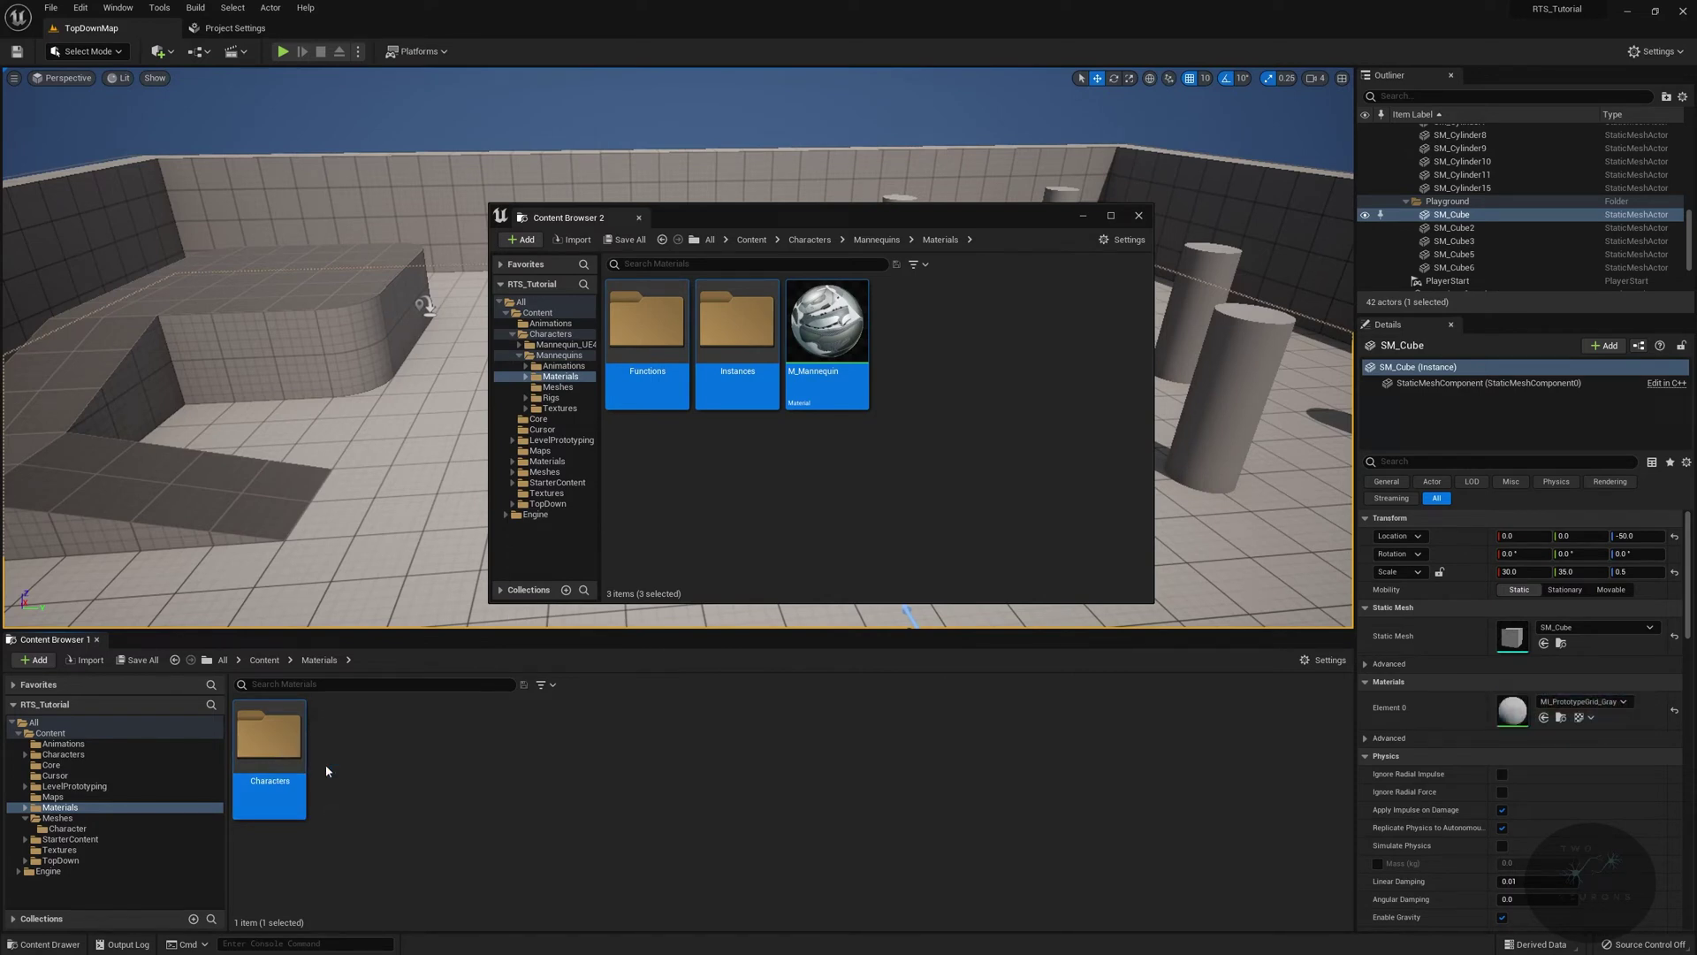
double_click(297, 752)
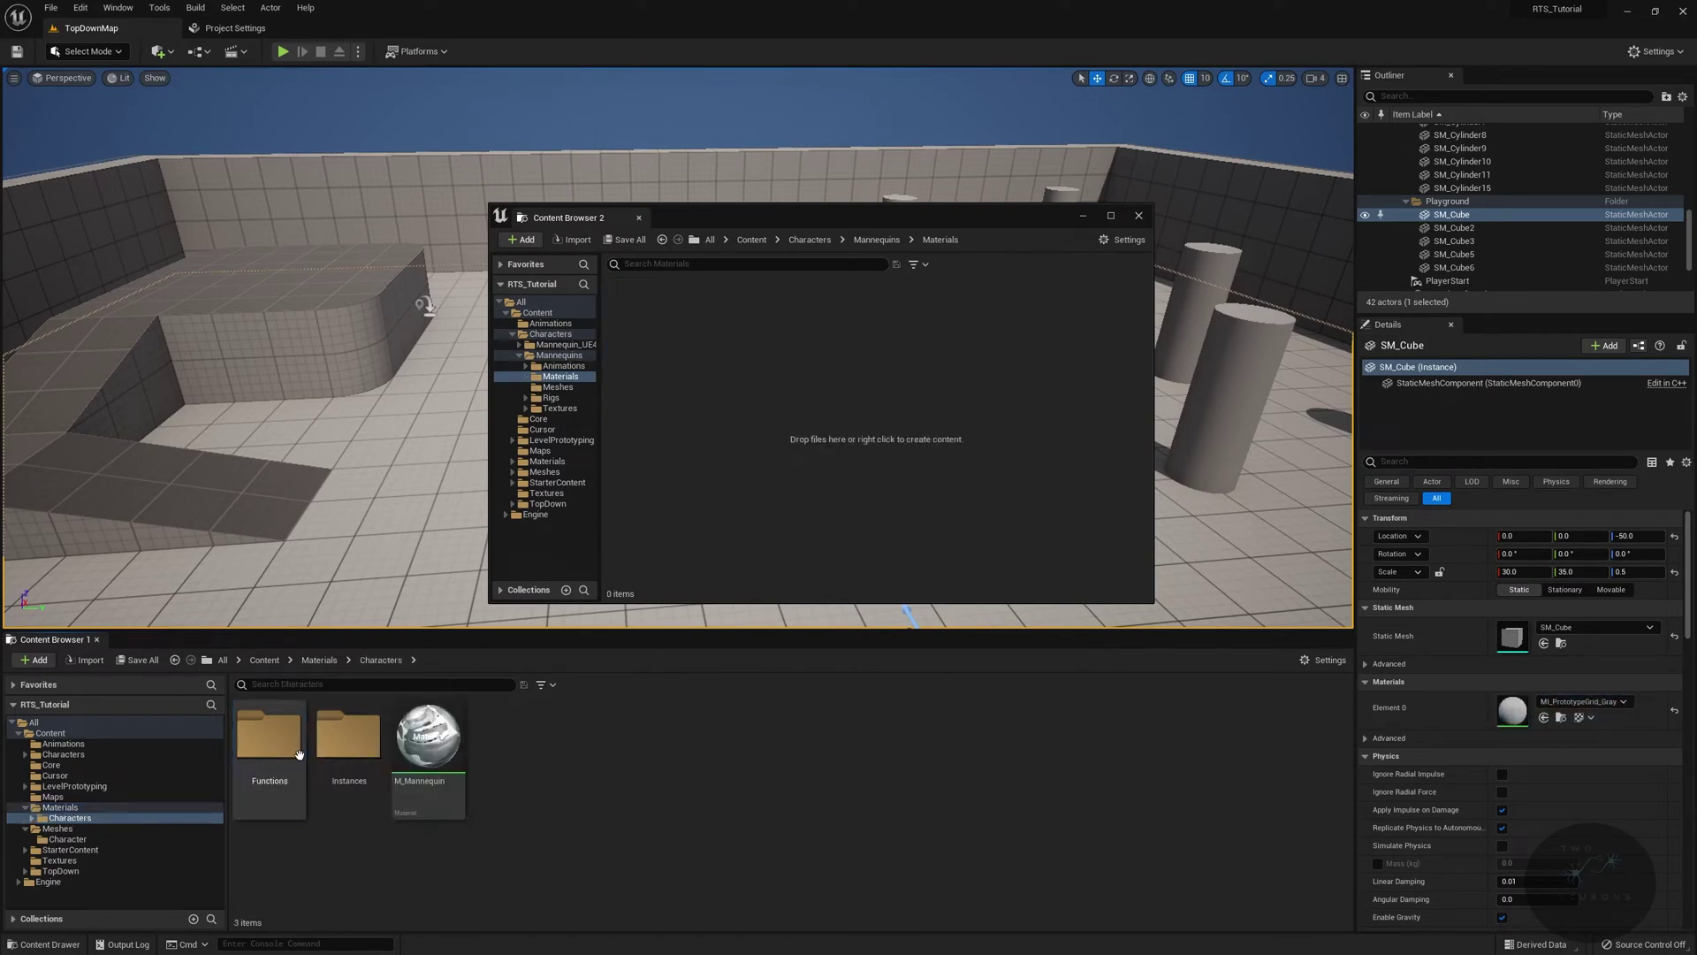
Return the second browser to Mannequins and create a folder named Character inside the Content Animations folder
left_click(875, 240)
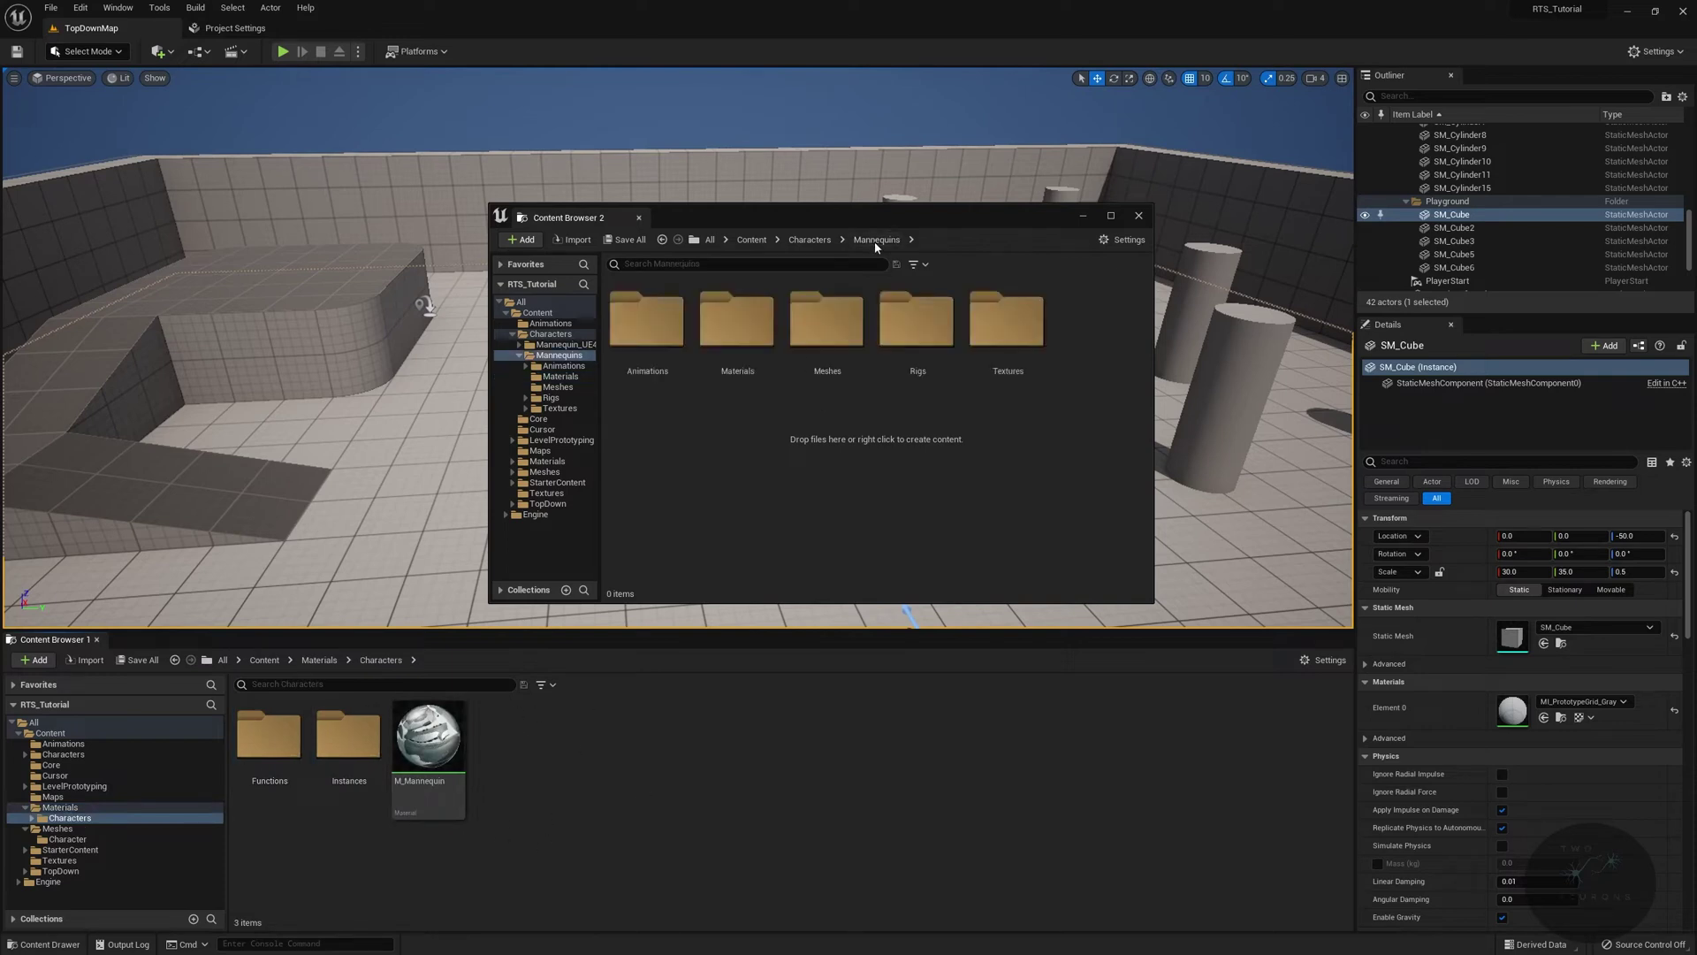
left_click(264, 660)
double_click(269, 734)
right_click(313, 747)
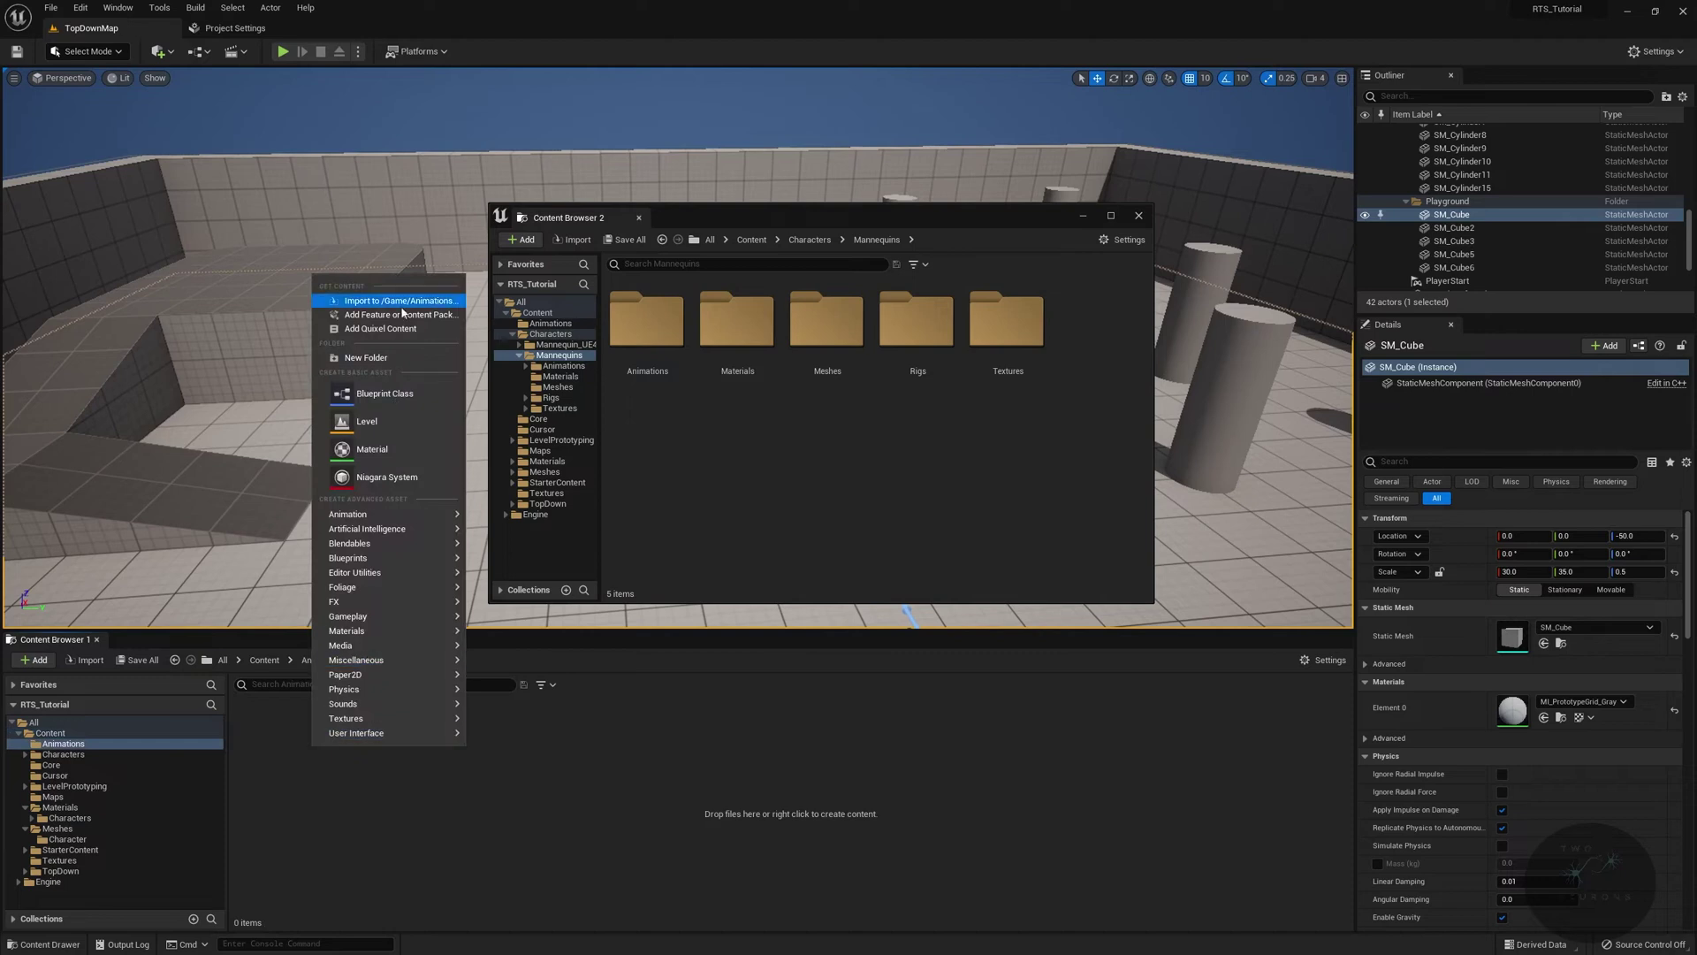
left_click(366, 357)
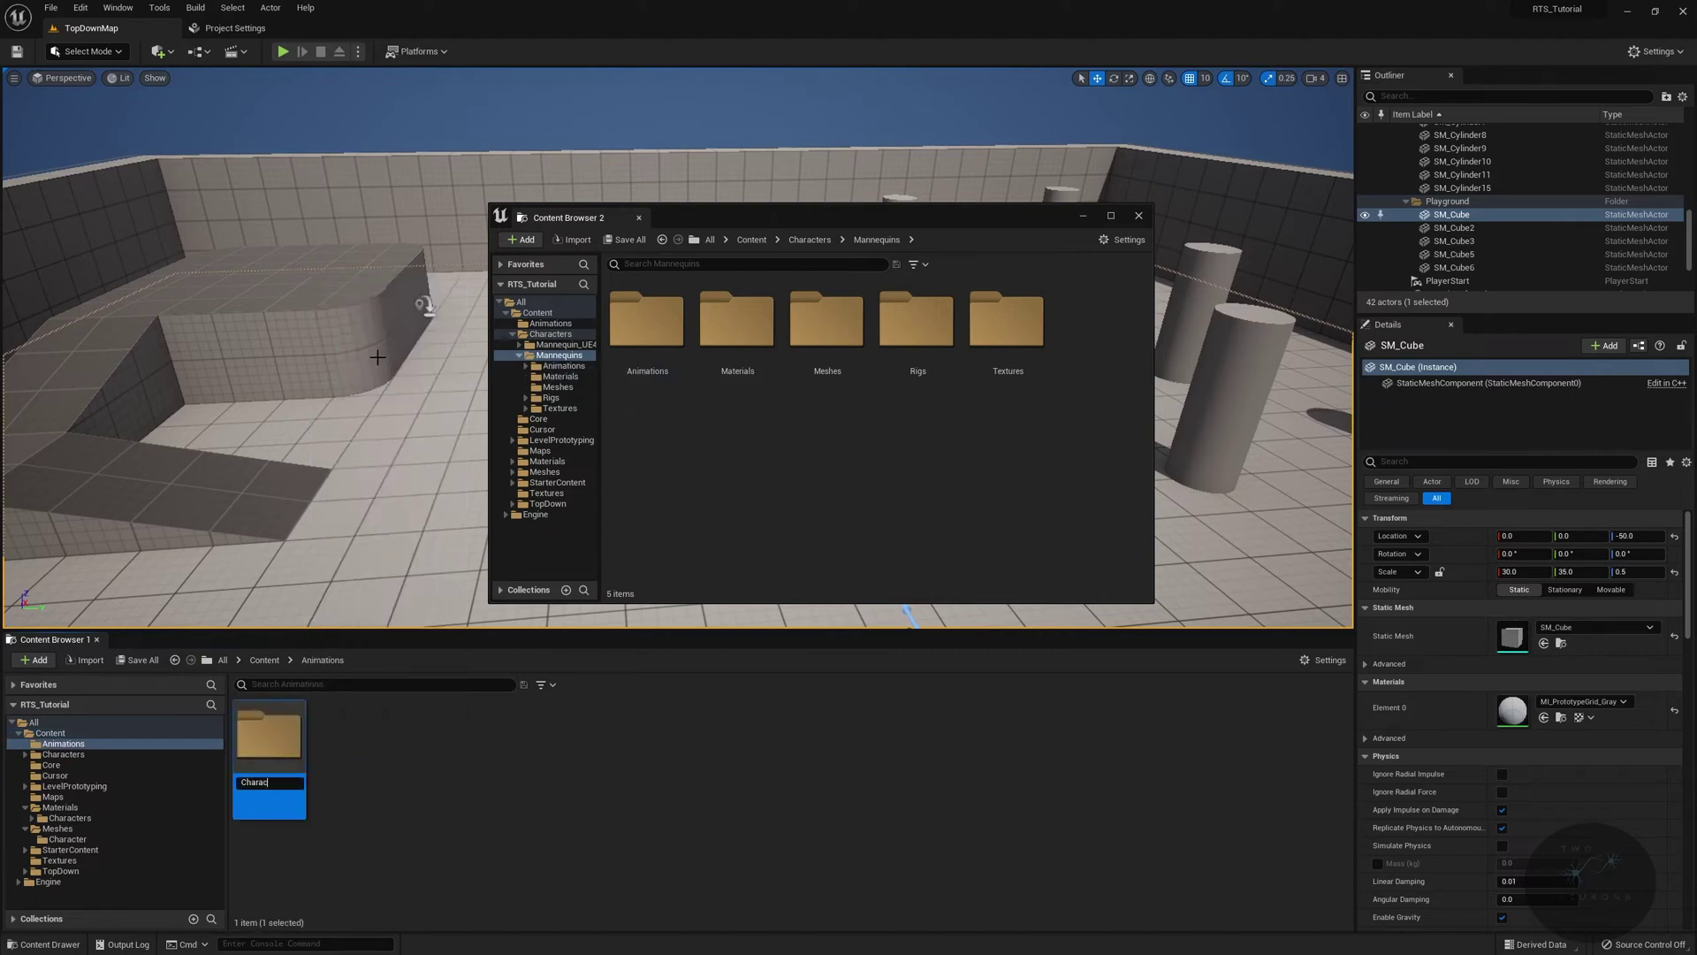
Move the Manny and Quinn folders plus ABP_Manny and ABP_Quinn from the Mannequins Animations folder into Animations > Character
double_click(646, 318)
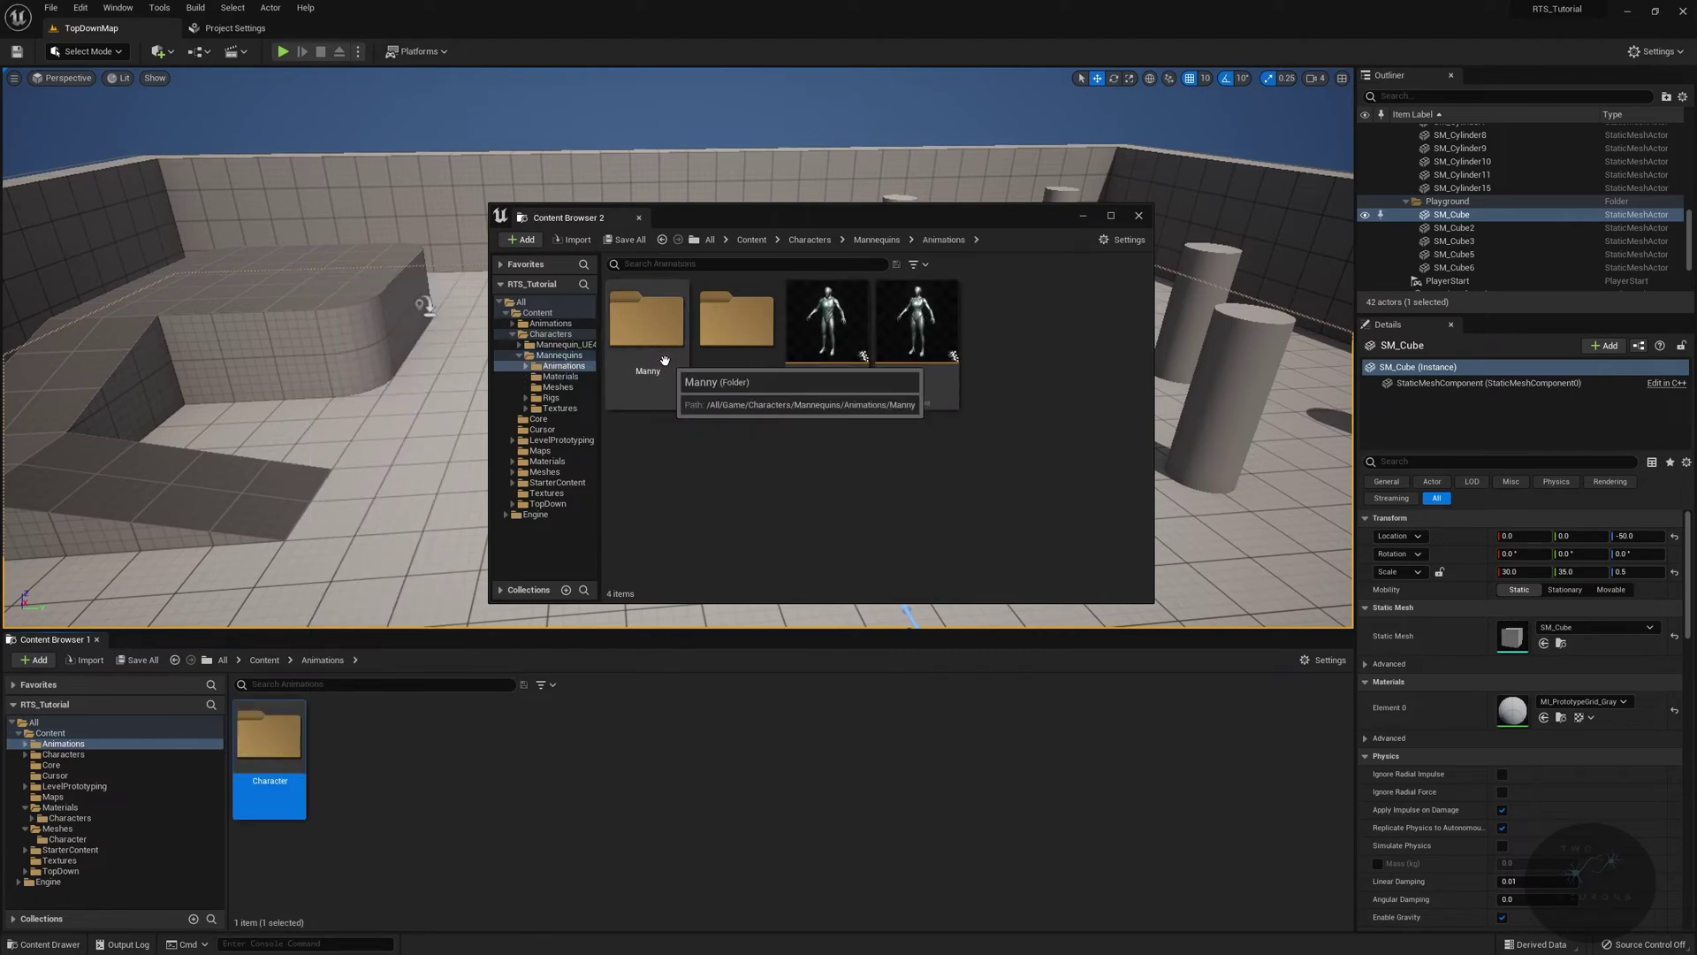
left_click(672, 353)
left_click(862, 341, "shift")
left_click(919, 340, "shift")
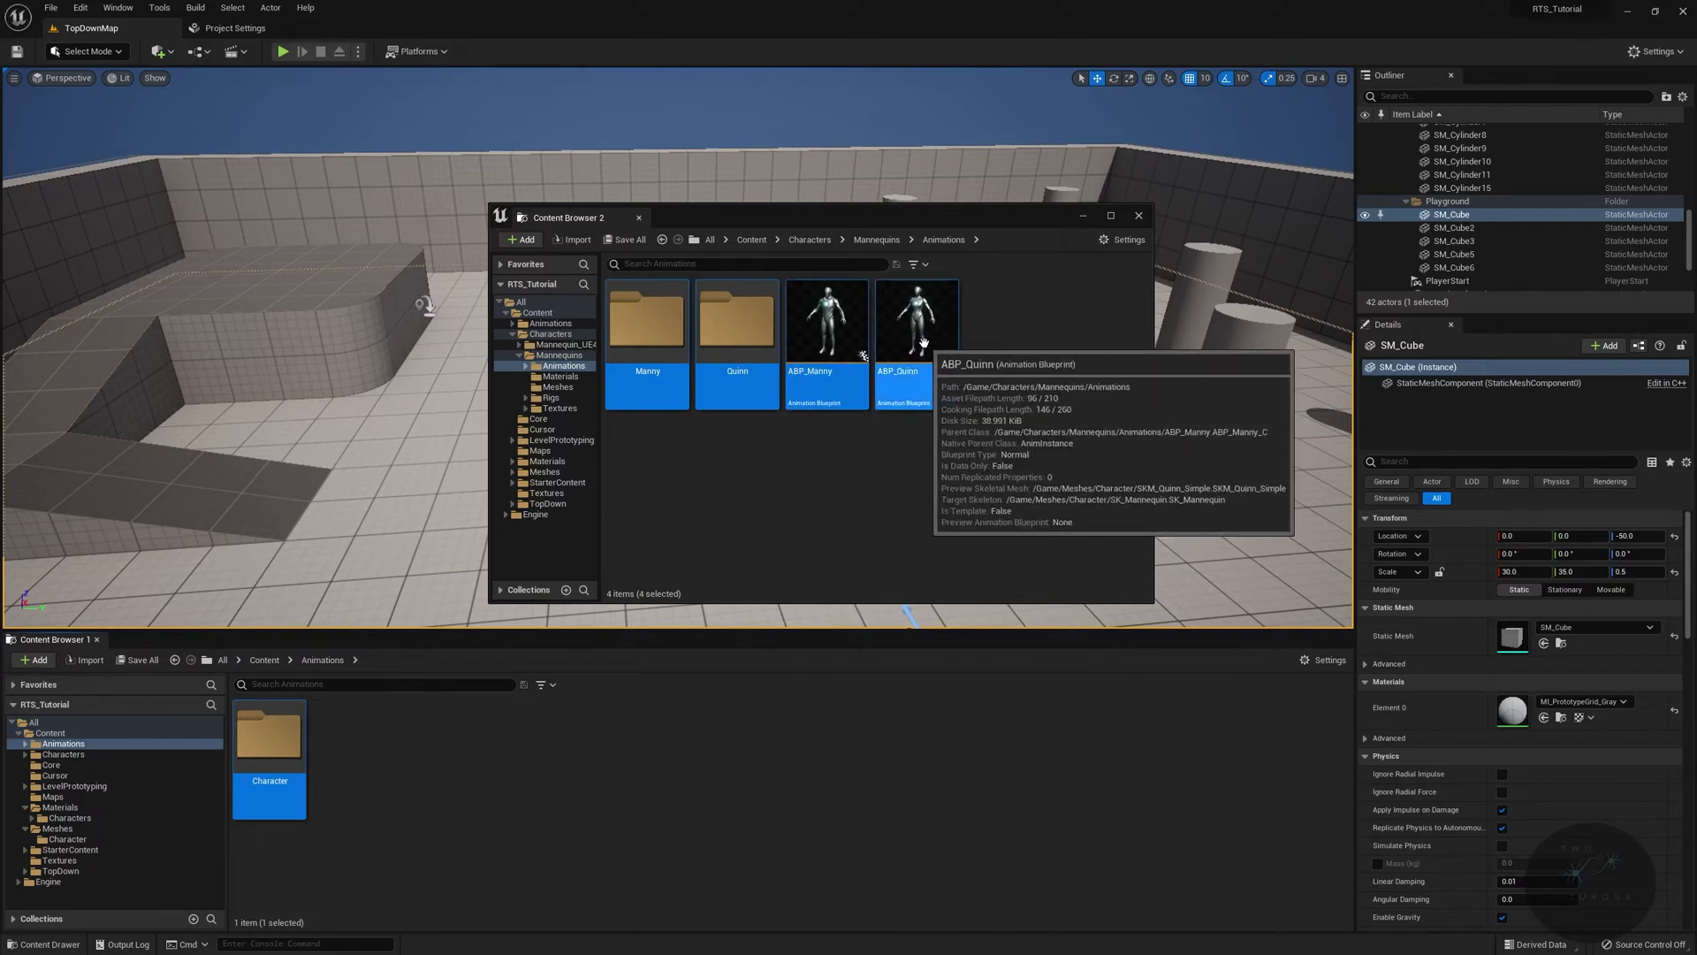
left_click_drag(924, 346, 274, 741)
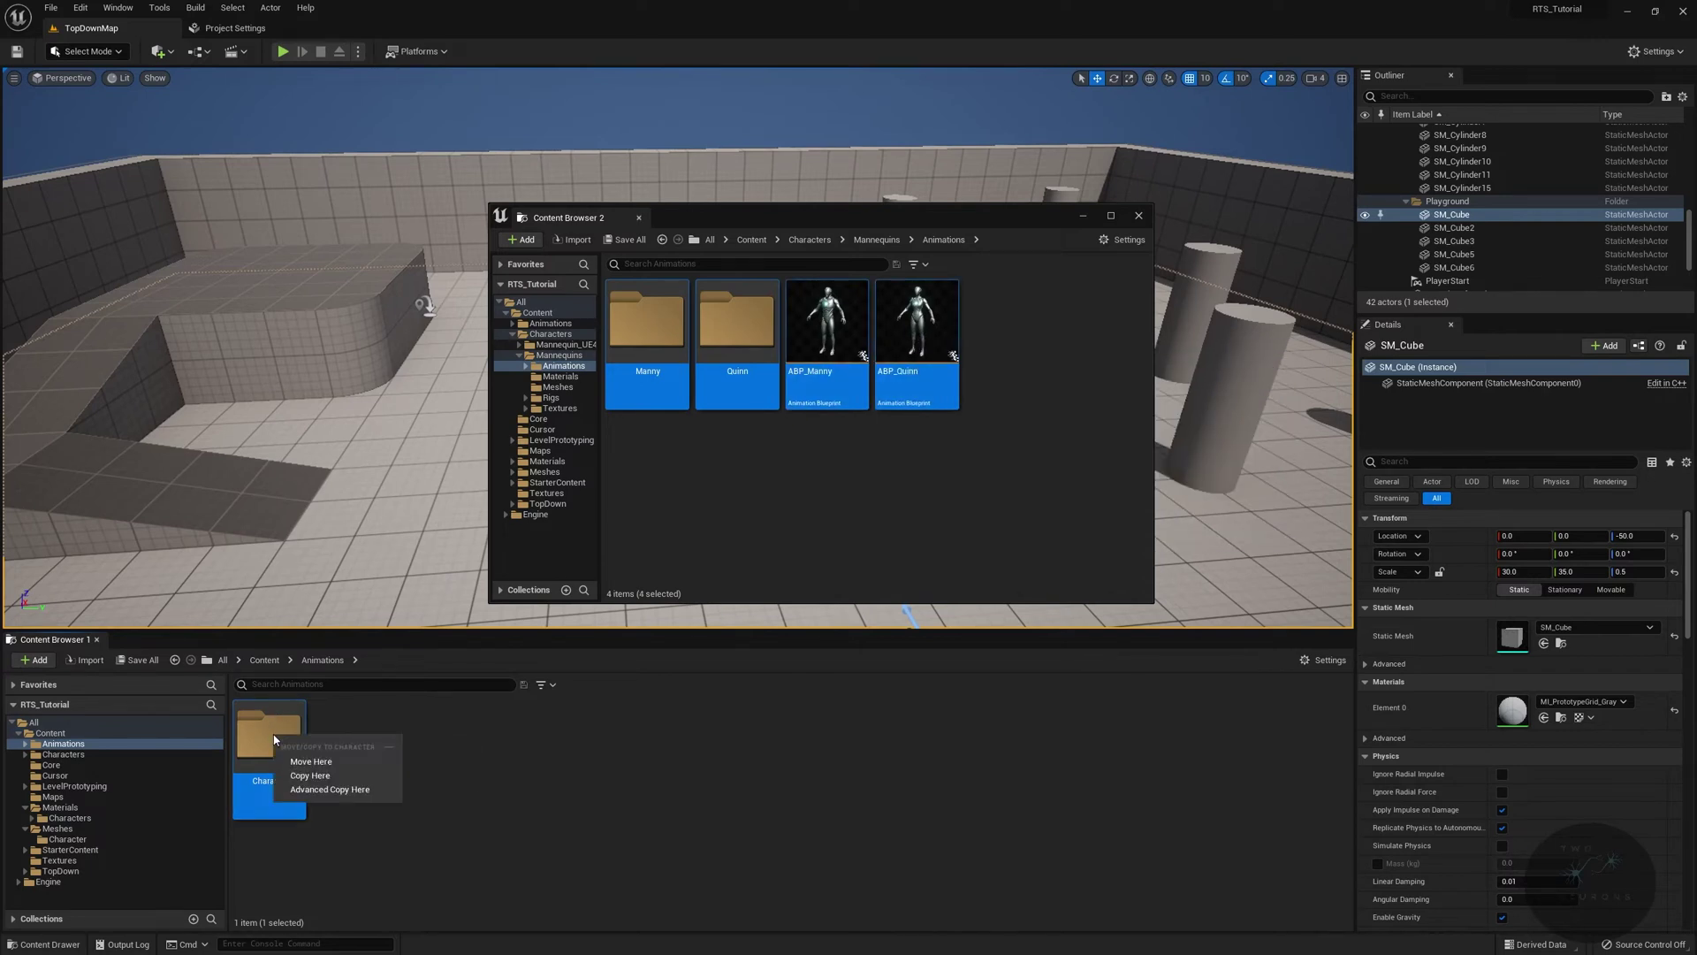
left_click(311, 761)
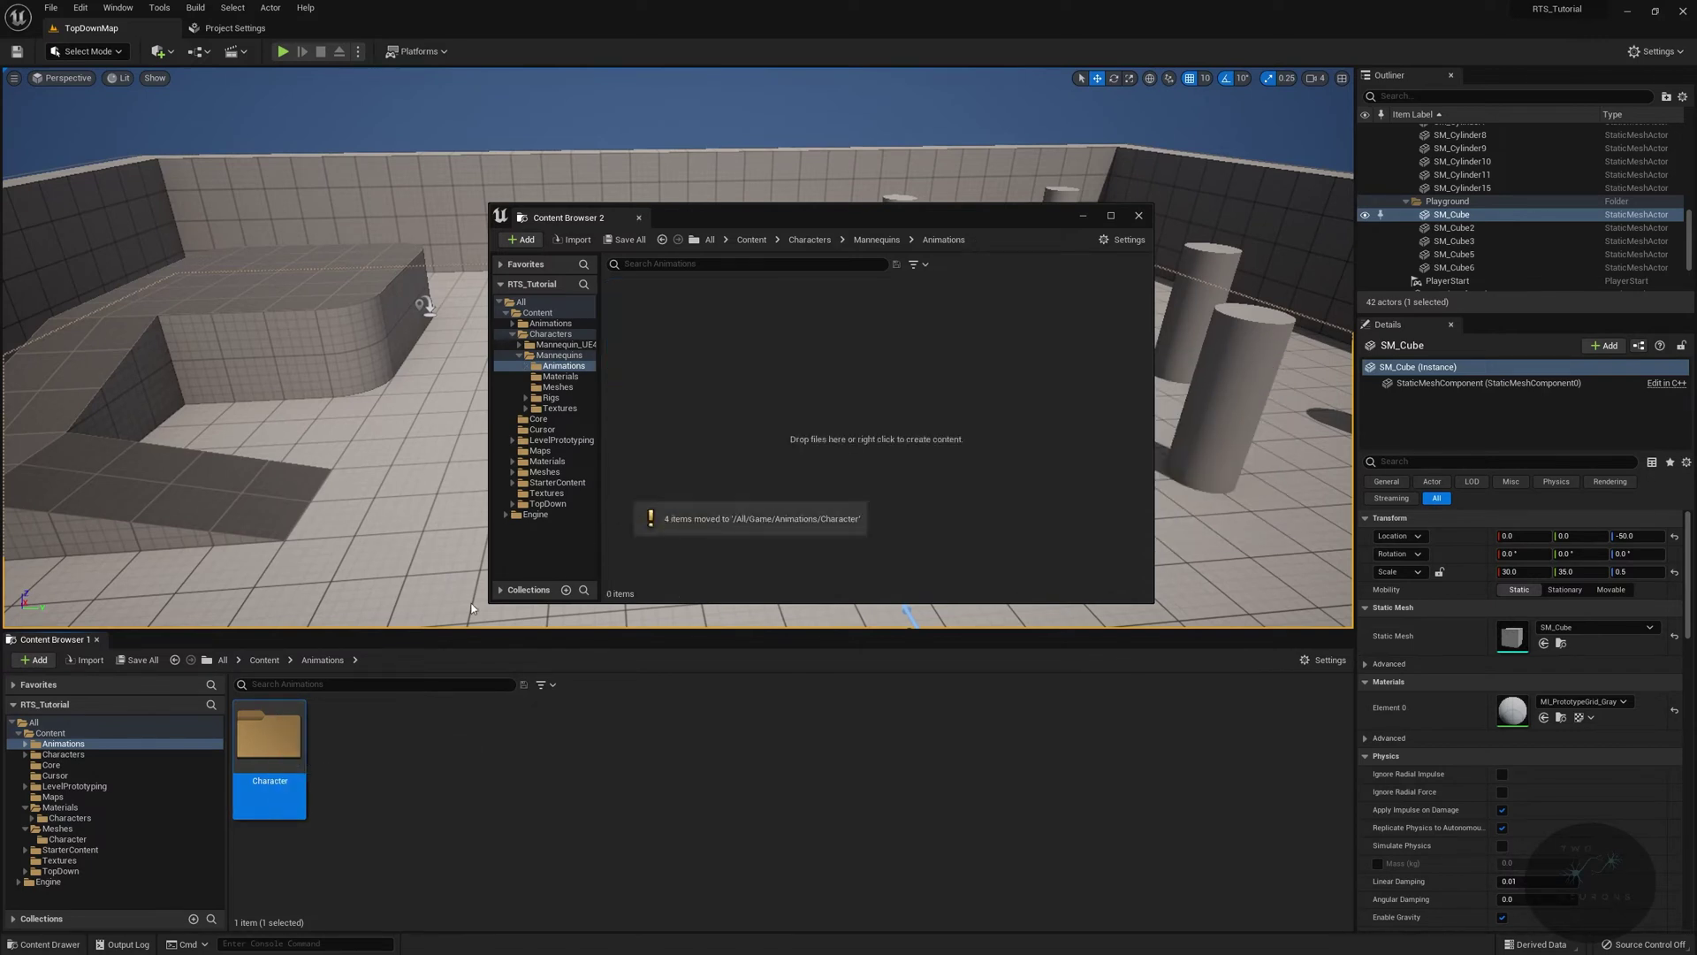
Check the Mannequins Materials and Meshes folders in the second browser for leftover assets
left_click(857, 242)
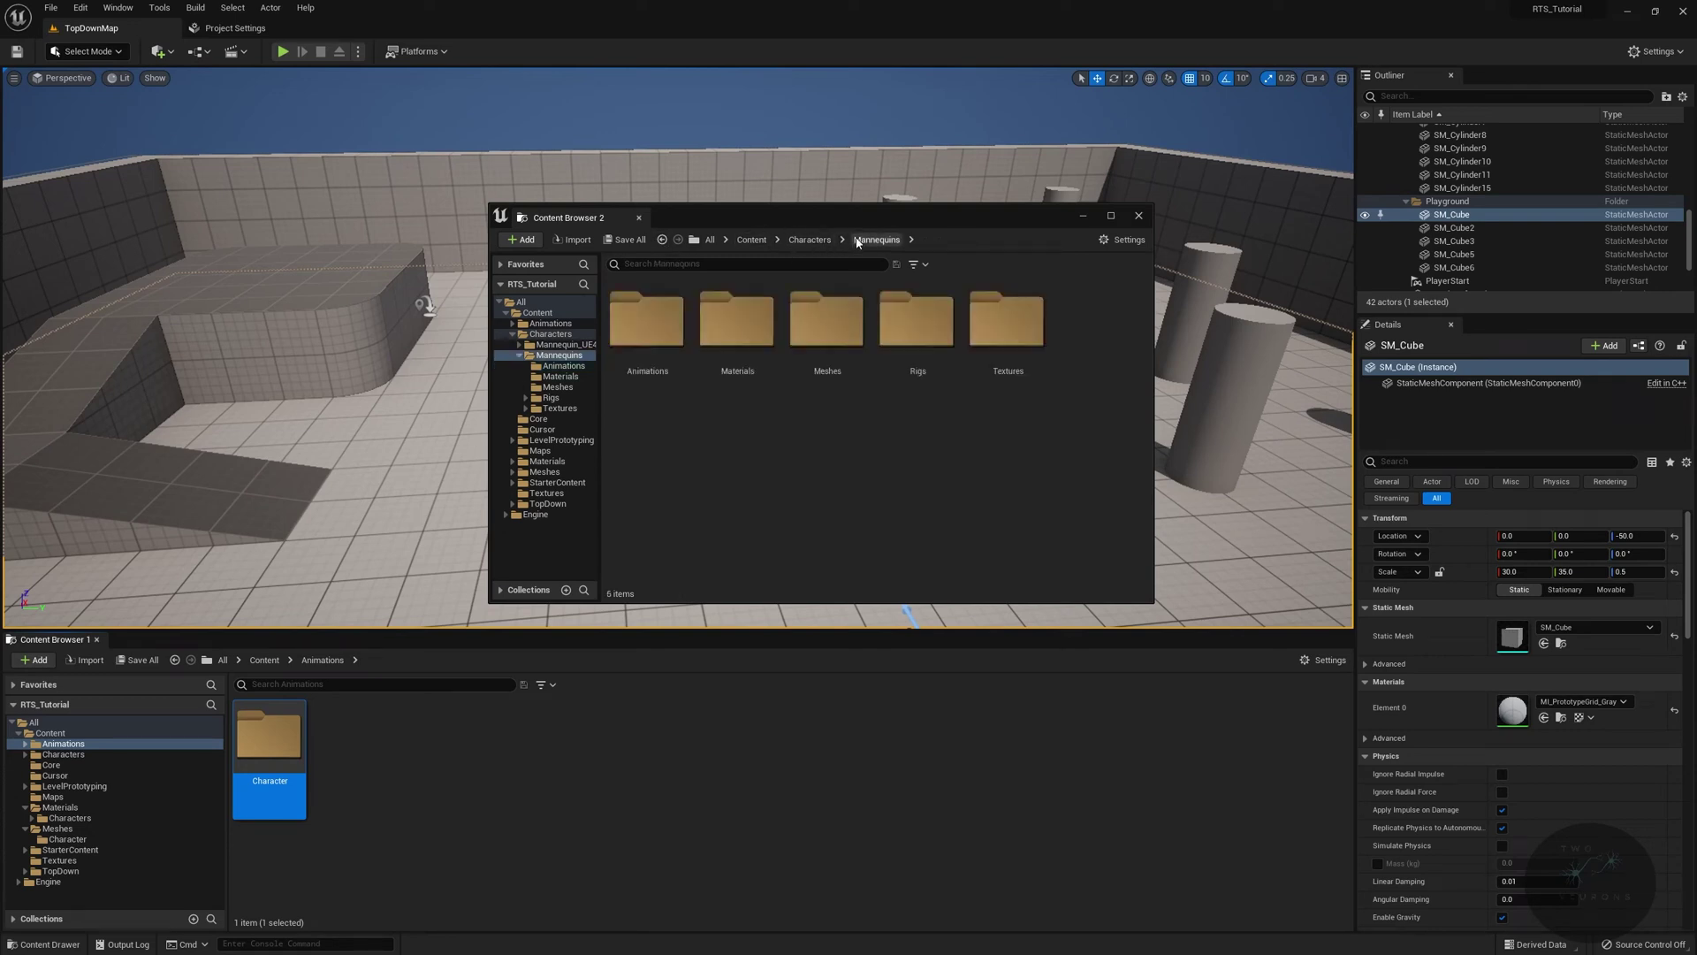
double_click(737, 332)
left_click(854, 242)
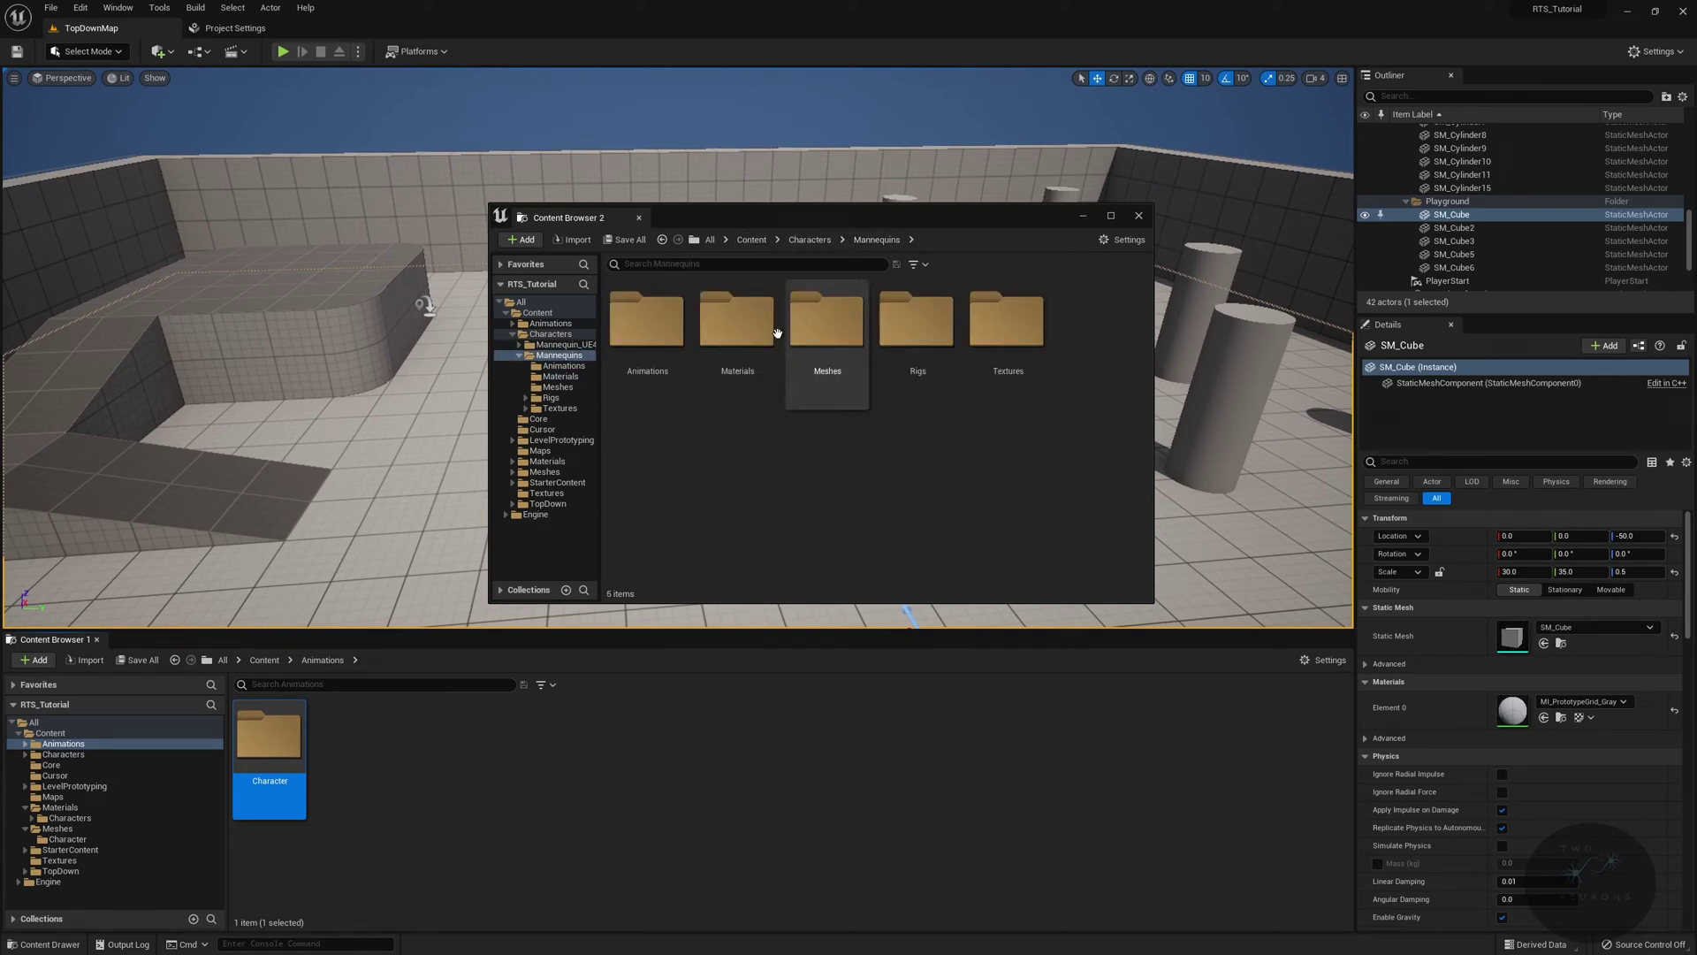
double_click(831, 327)
left_click(876, 239)
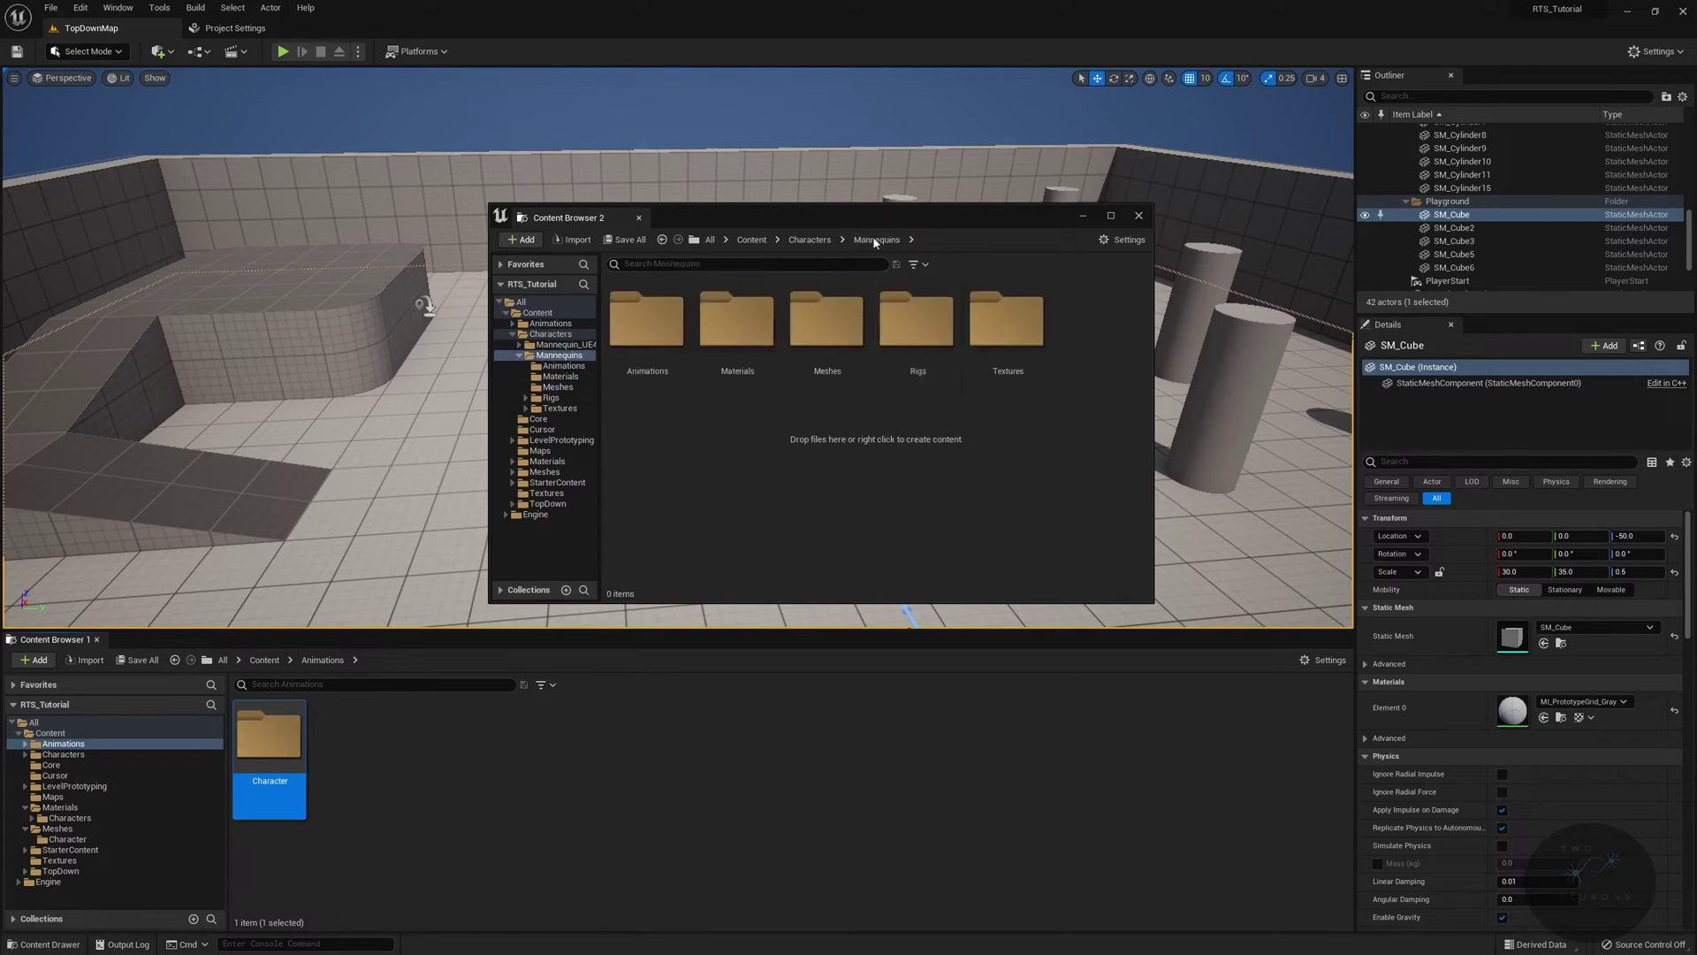
Show the Mannequins Rigs folder in the second browser and create a folder named Rigs in Content
double_click(920, 322)
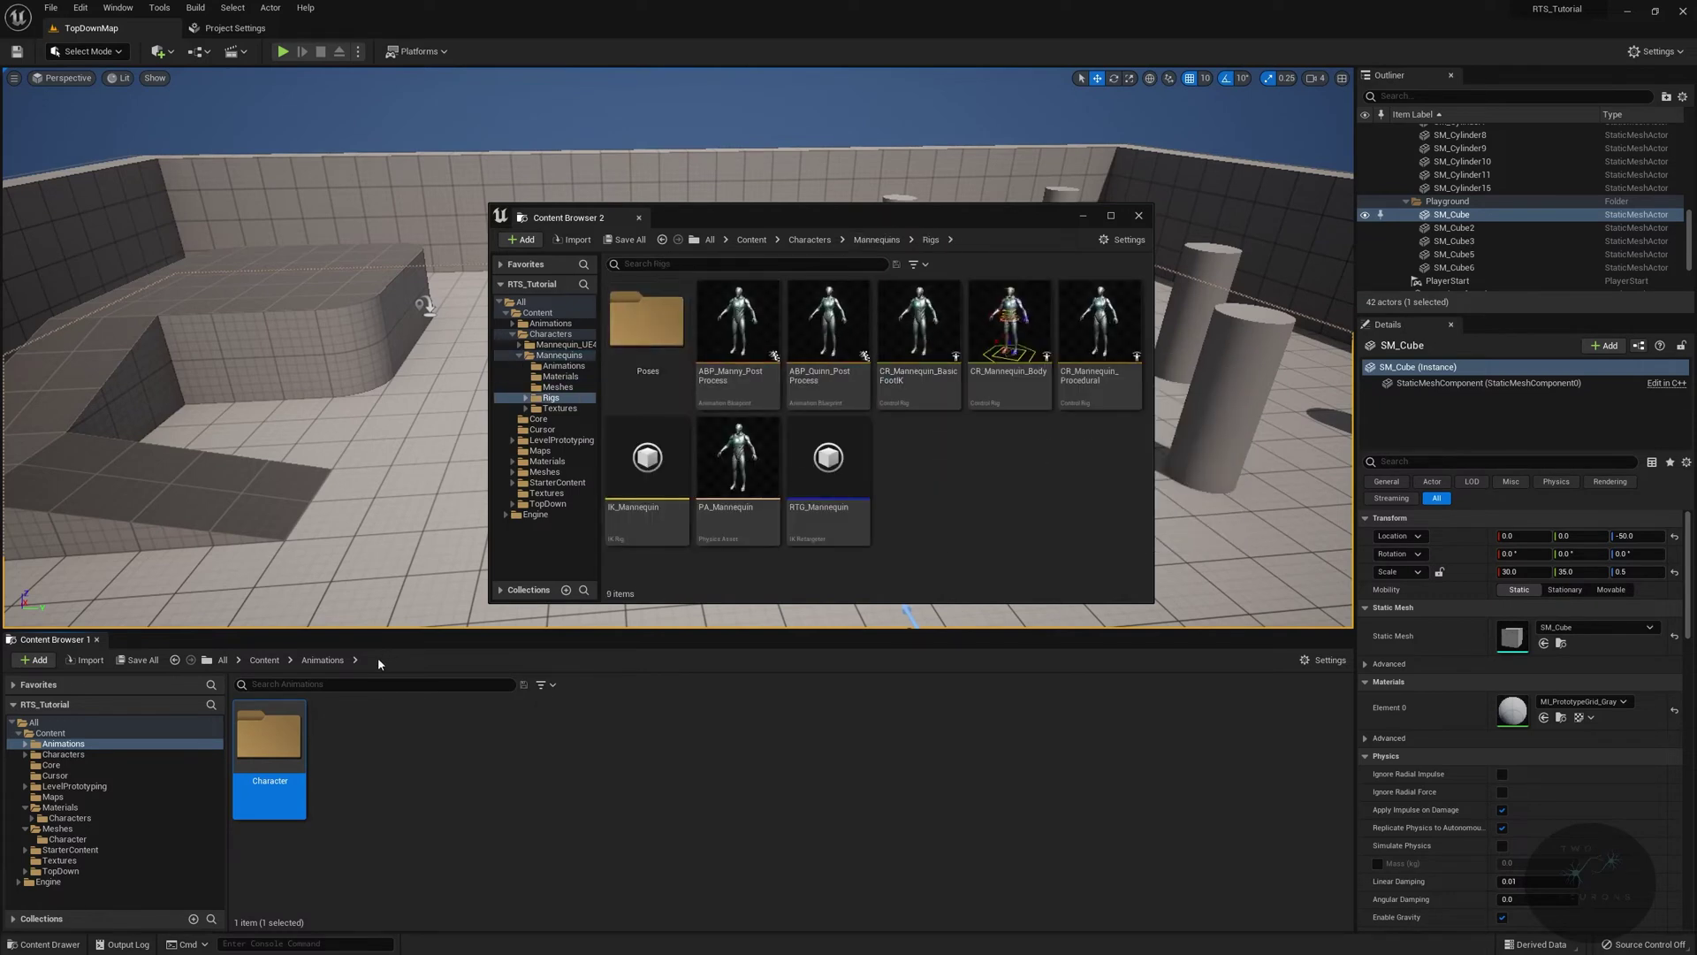
left_click(265, 662)
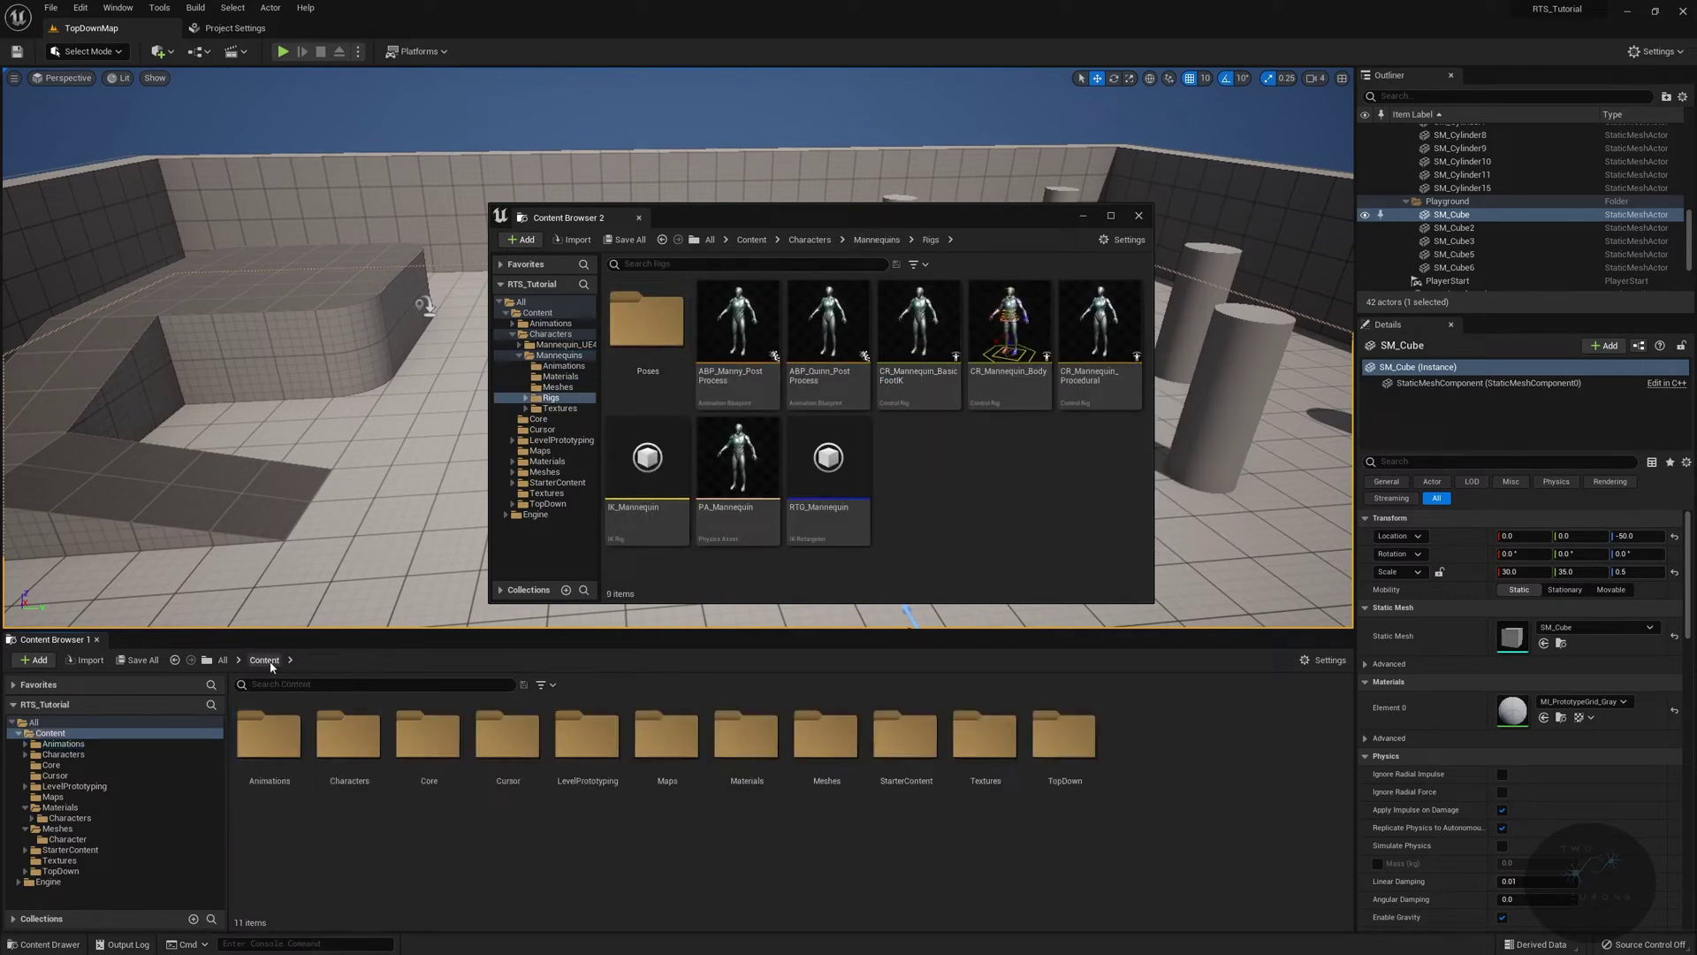
right_click(1194, 810)
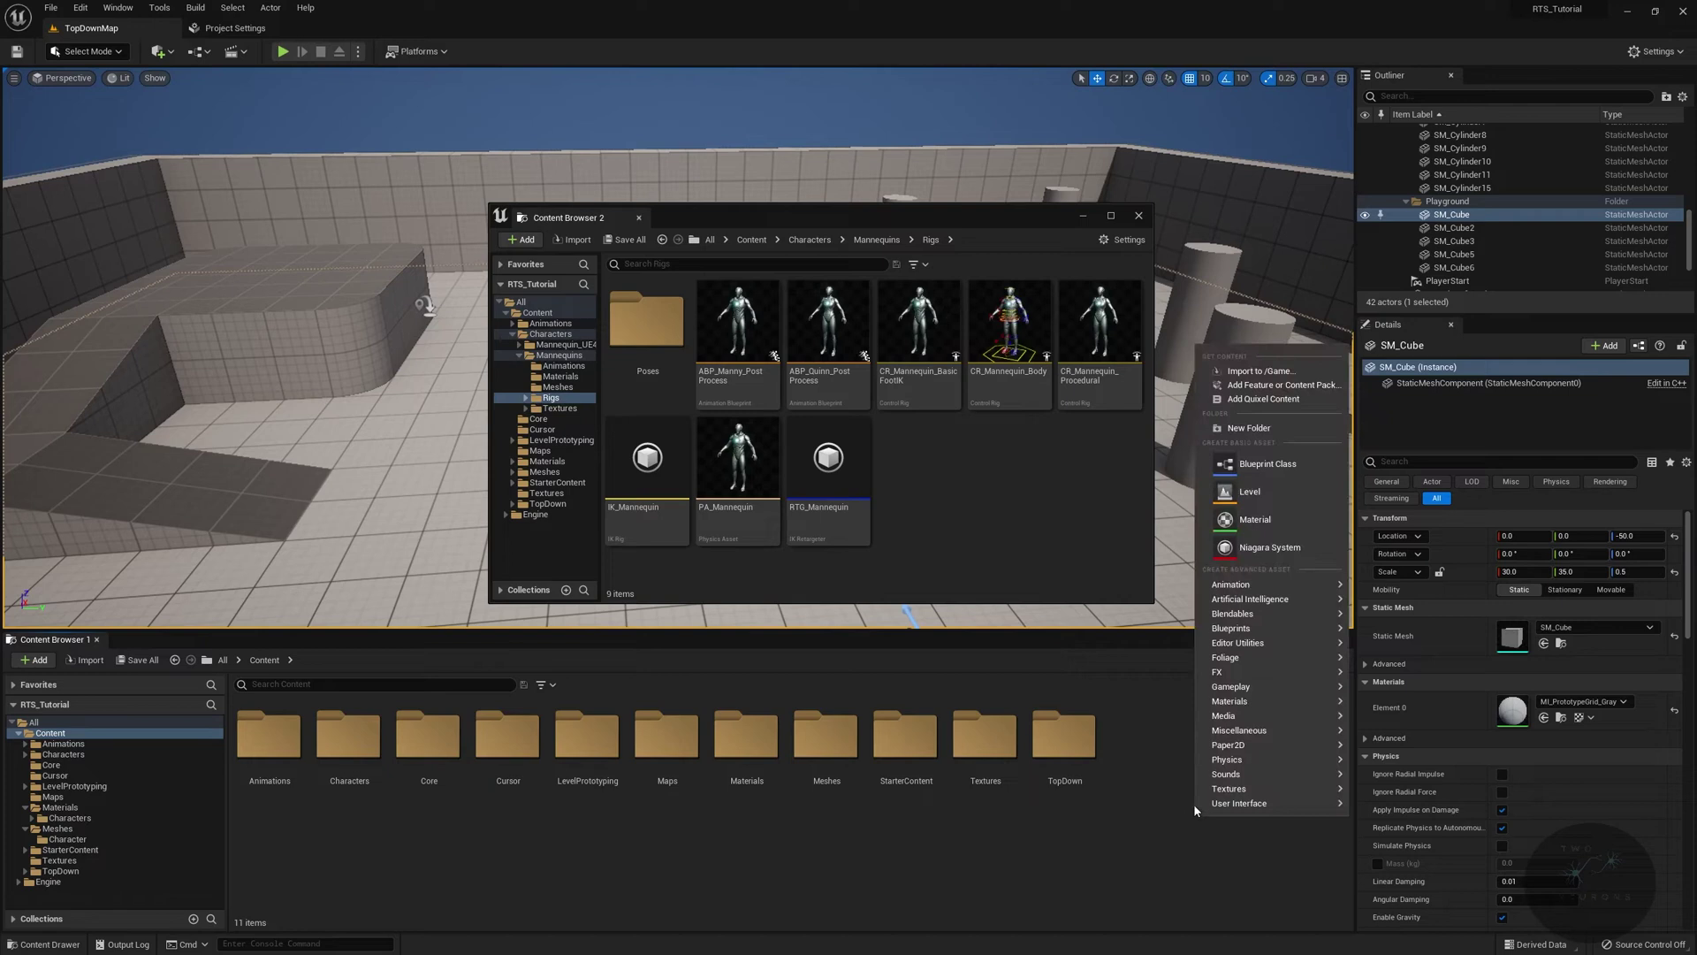
left_click(1281, 429)
type("Rigs")
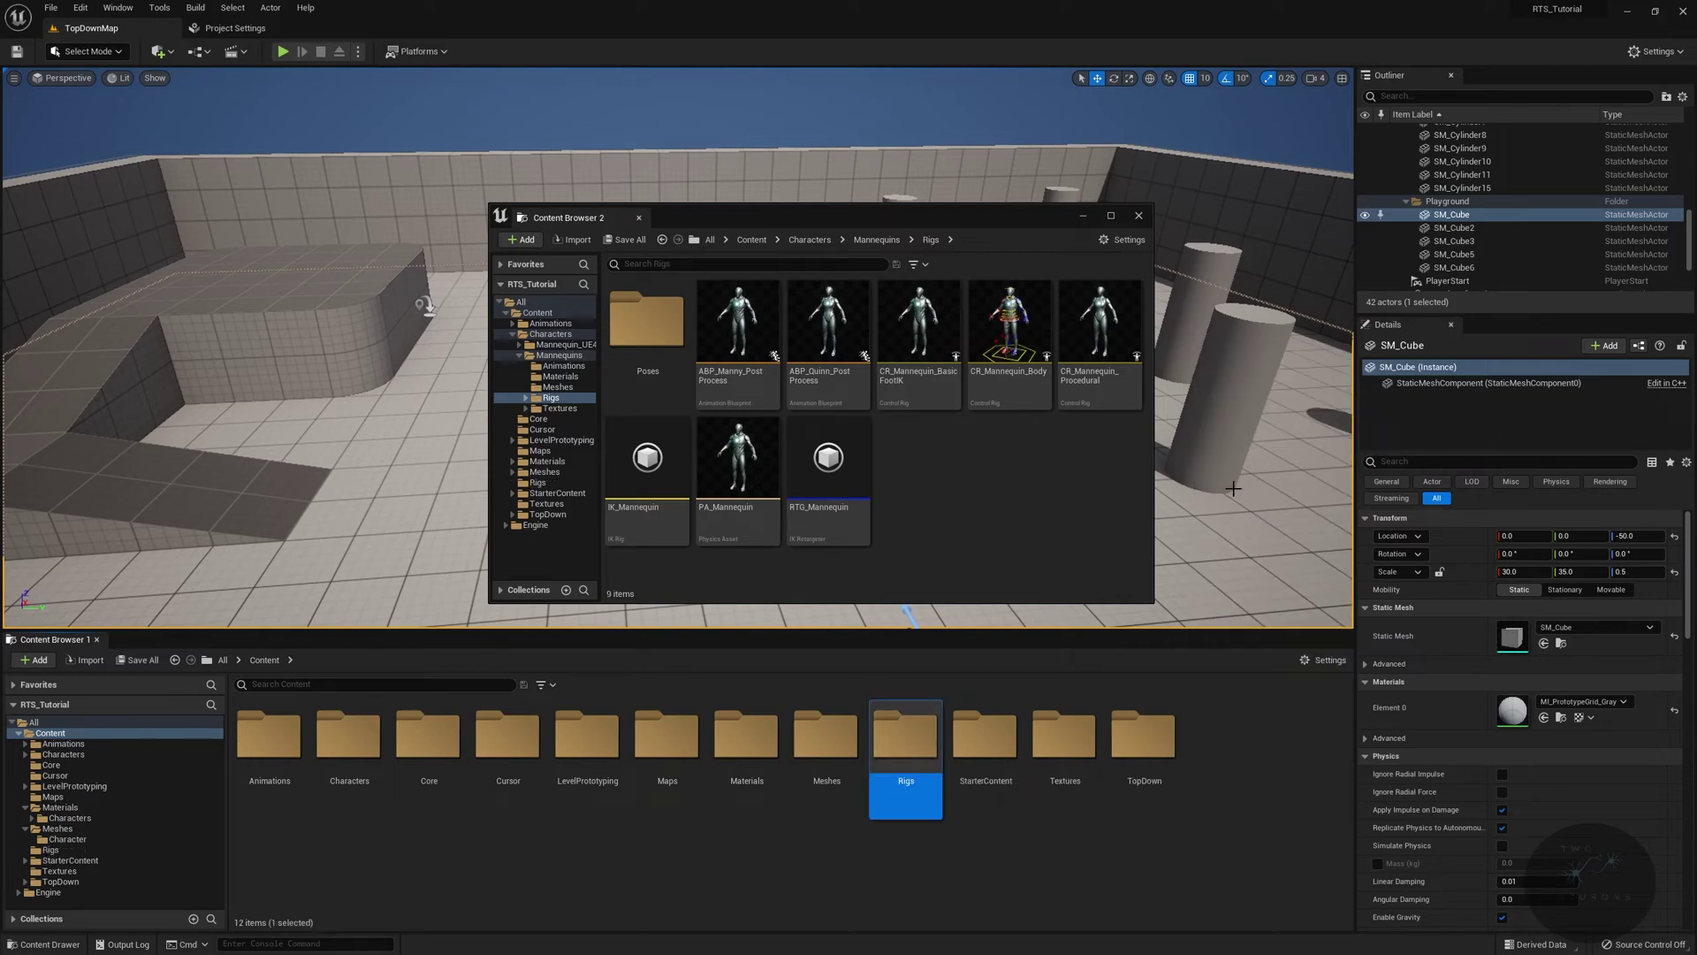
Create a folder named Character inside the new Content Rigs folder
double_click(905, 738)
right_click(856, 746)
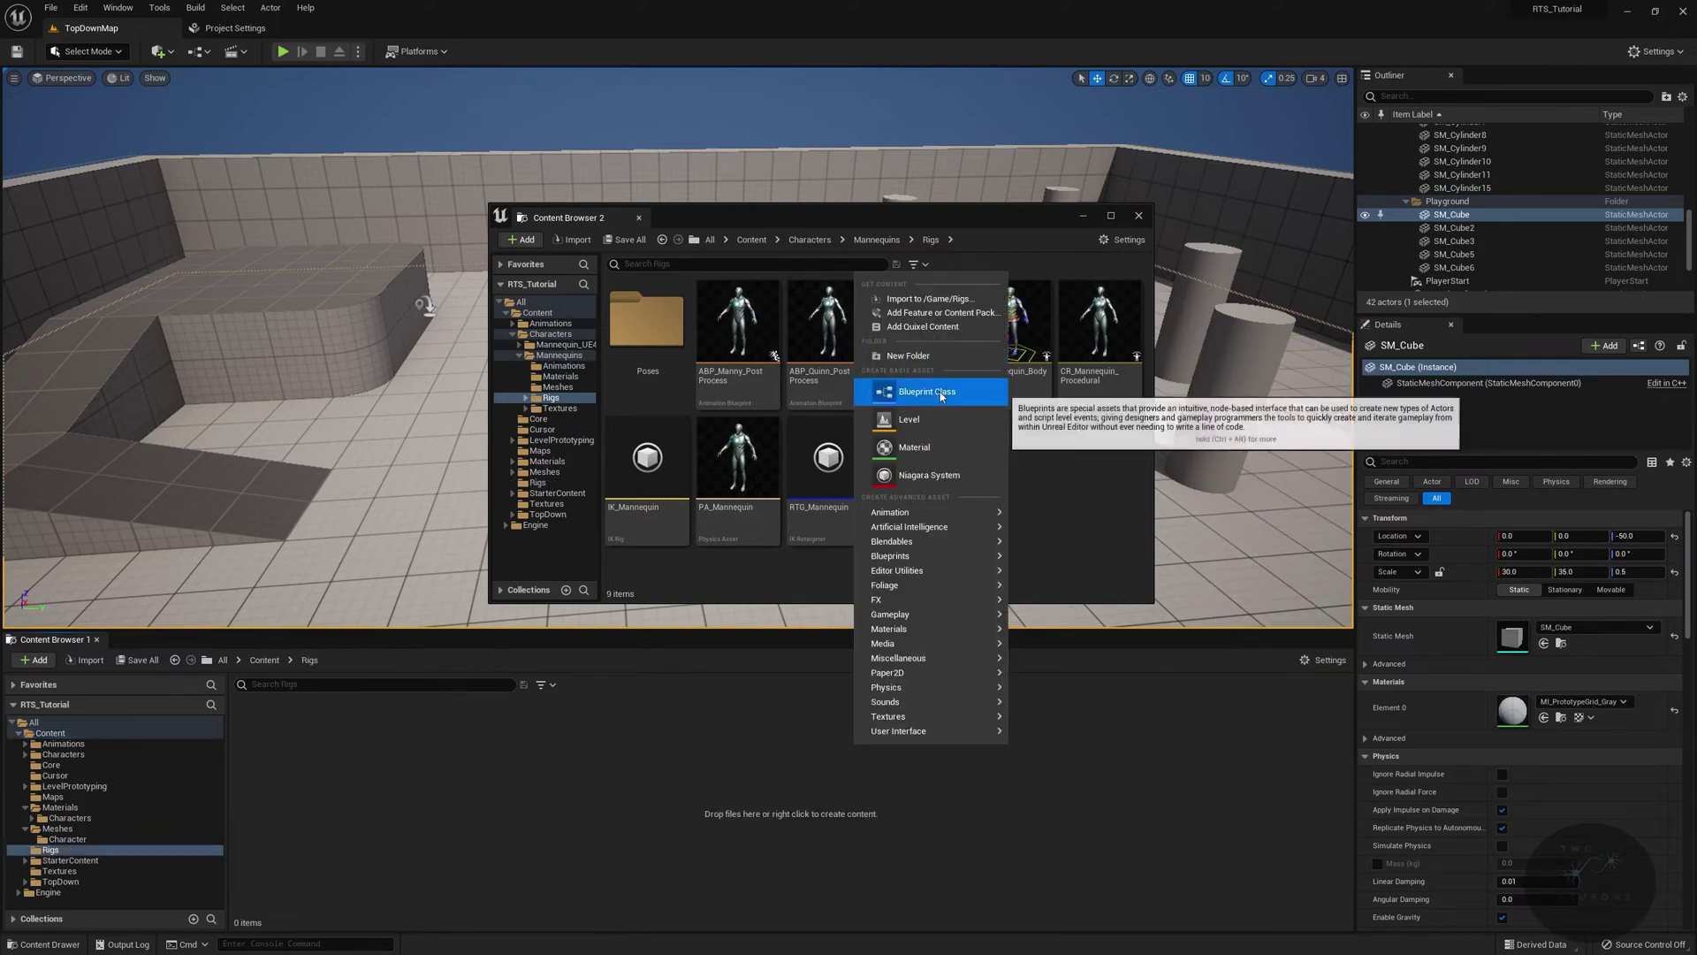
left_click(951, 357)
type("Chara")
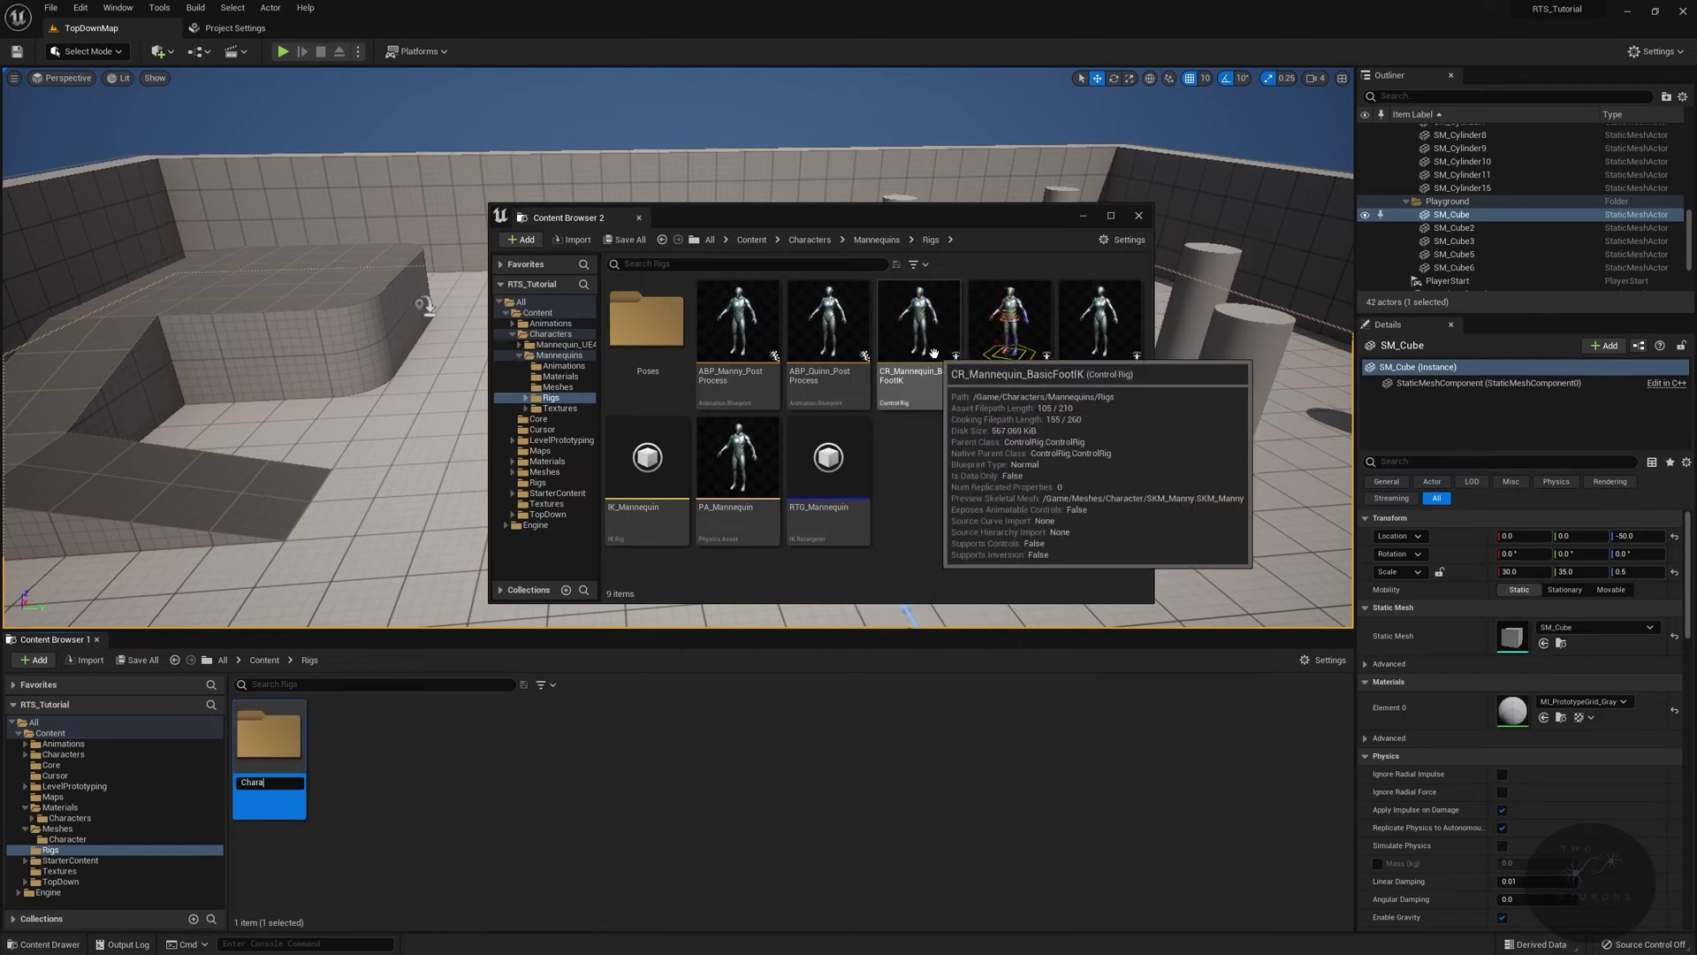
type("cter")
Move the Poses folder and all rig assets from Mannequins > Rigs into Rigs > Character and view that folder's contents
left_click(646, 327)
left_click(826, 495, "shift")
left_click_drag(826, 495, 282, 739)
left_click(309, 762)
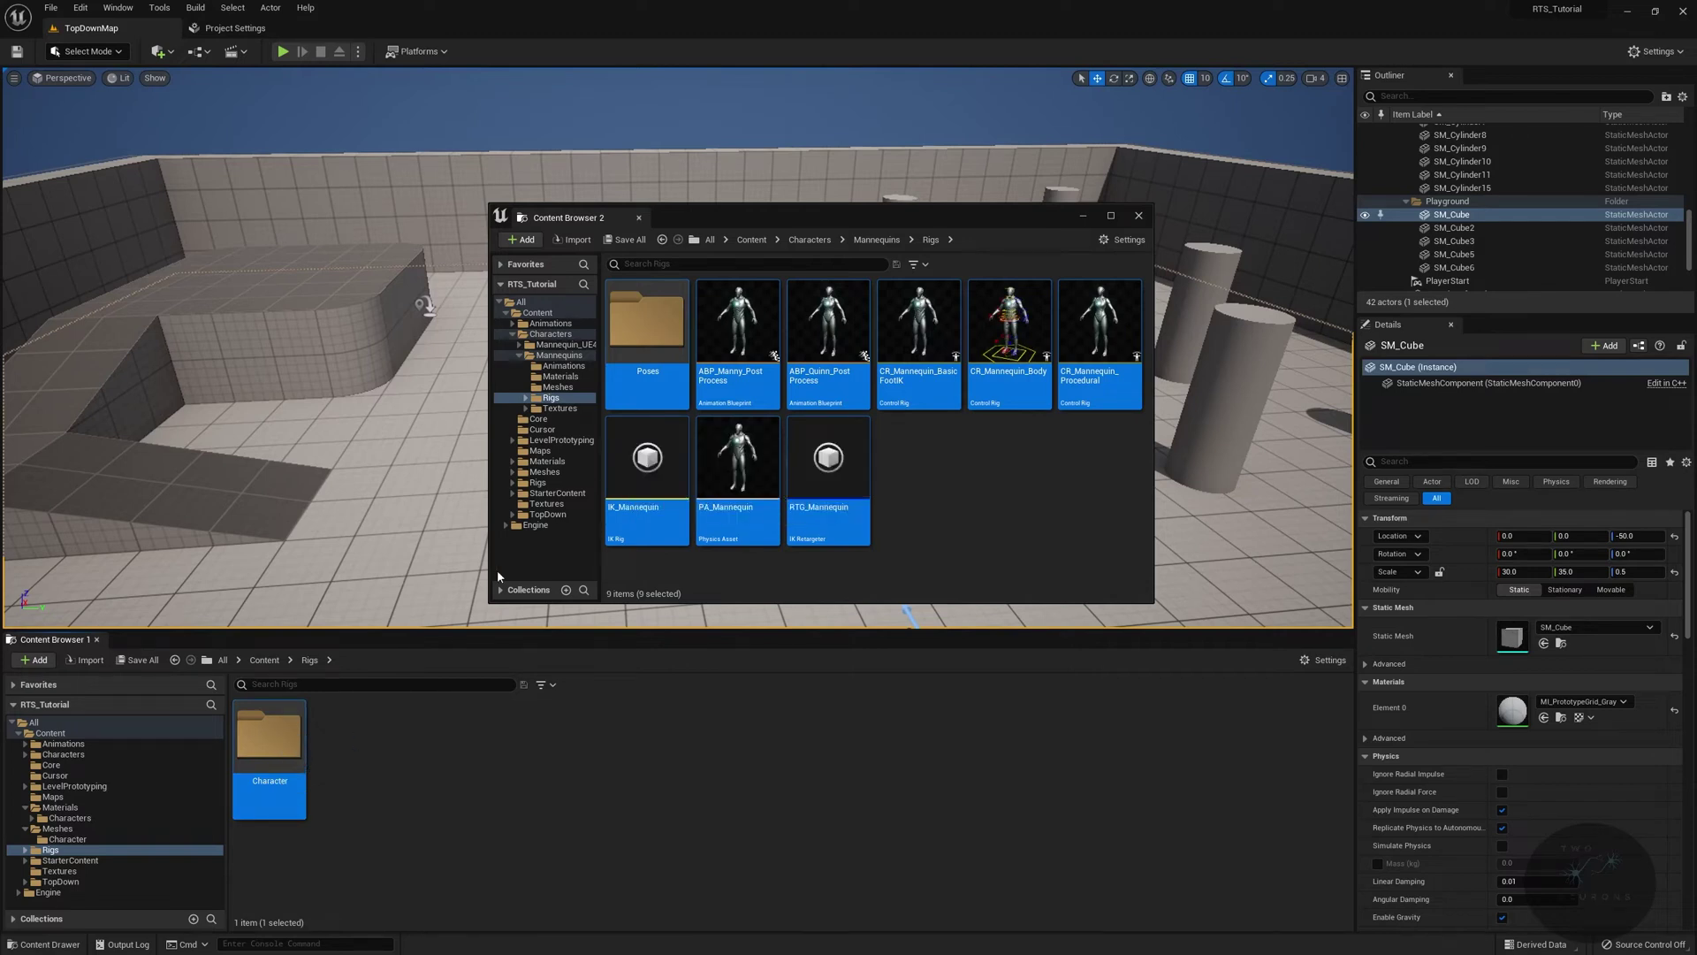
double_click(284, 735)
Show the Mannequins Textures folder in the second browser and create a folder named Character inside Content > Textures
left_click(874, 239)
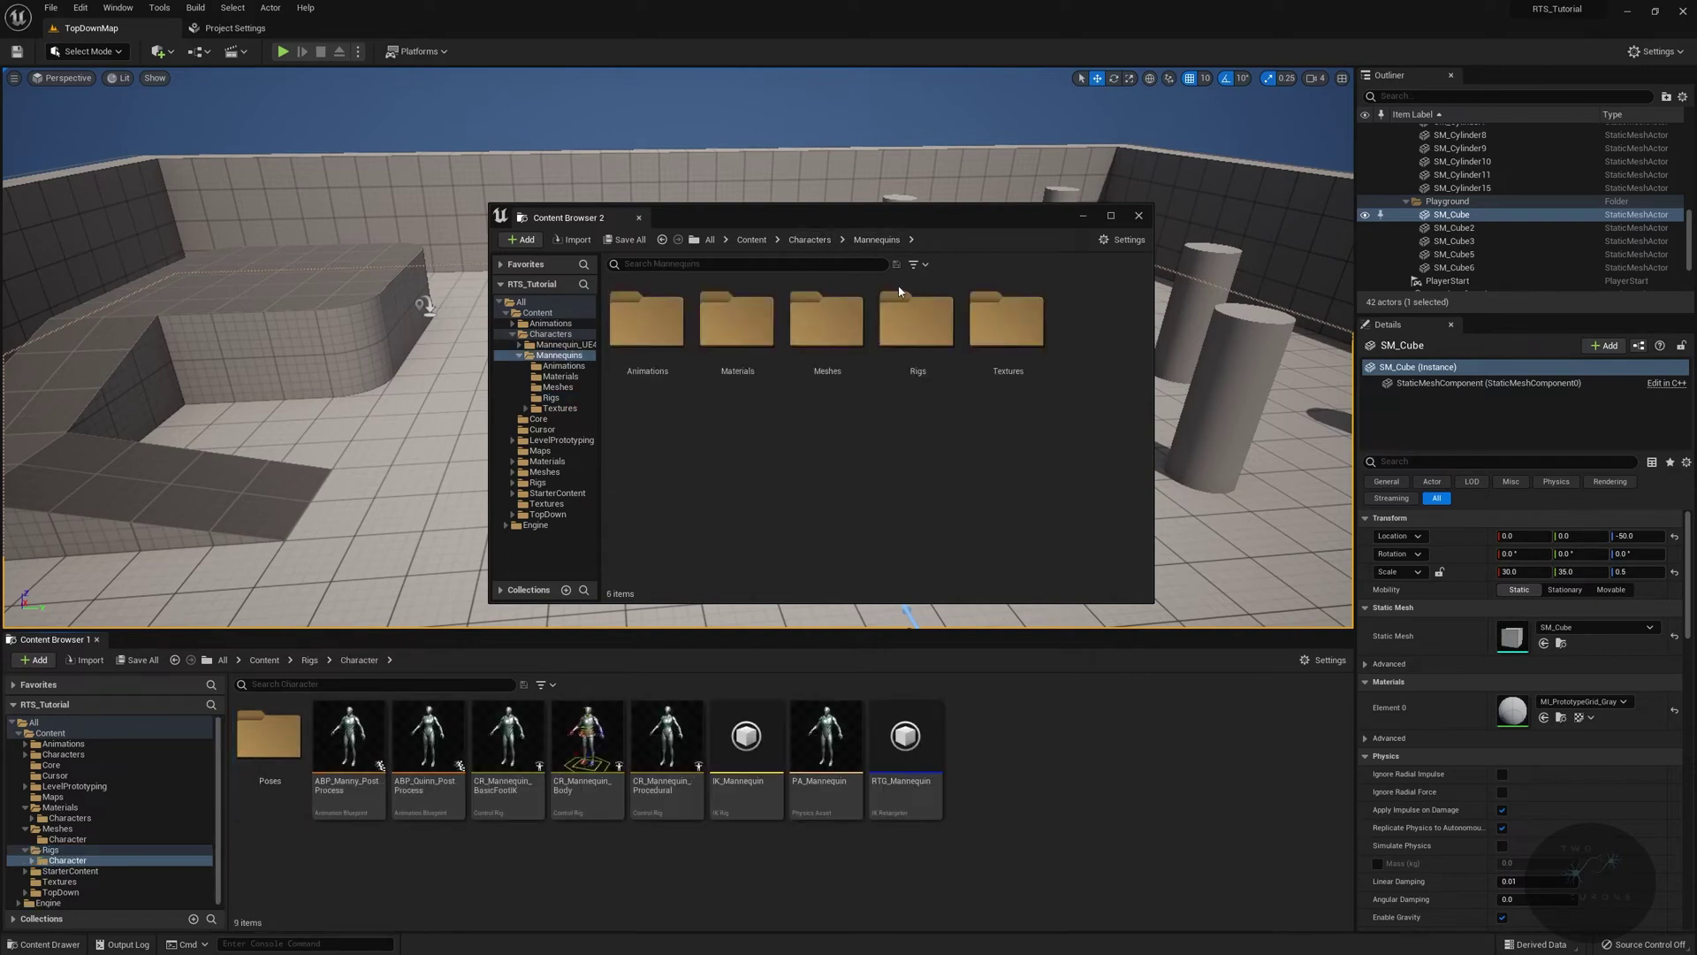
double_click(1004, 320)
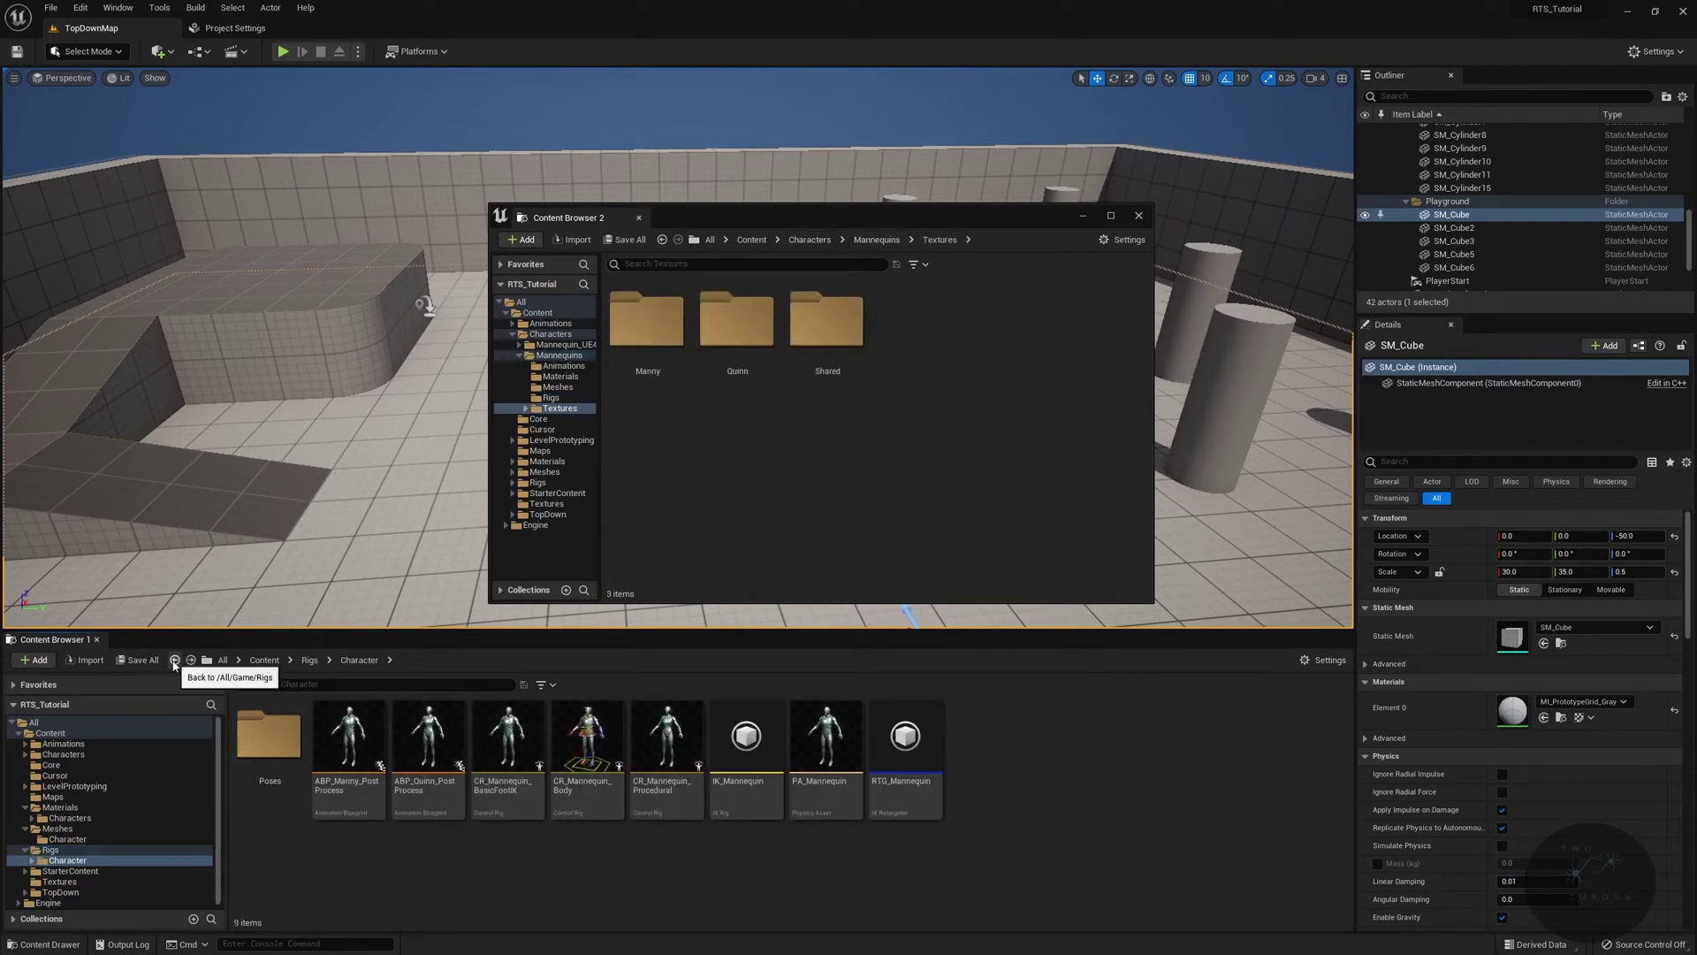
left_click(265, 665)
double_click(1143, 733)
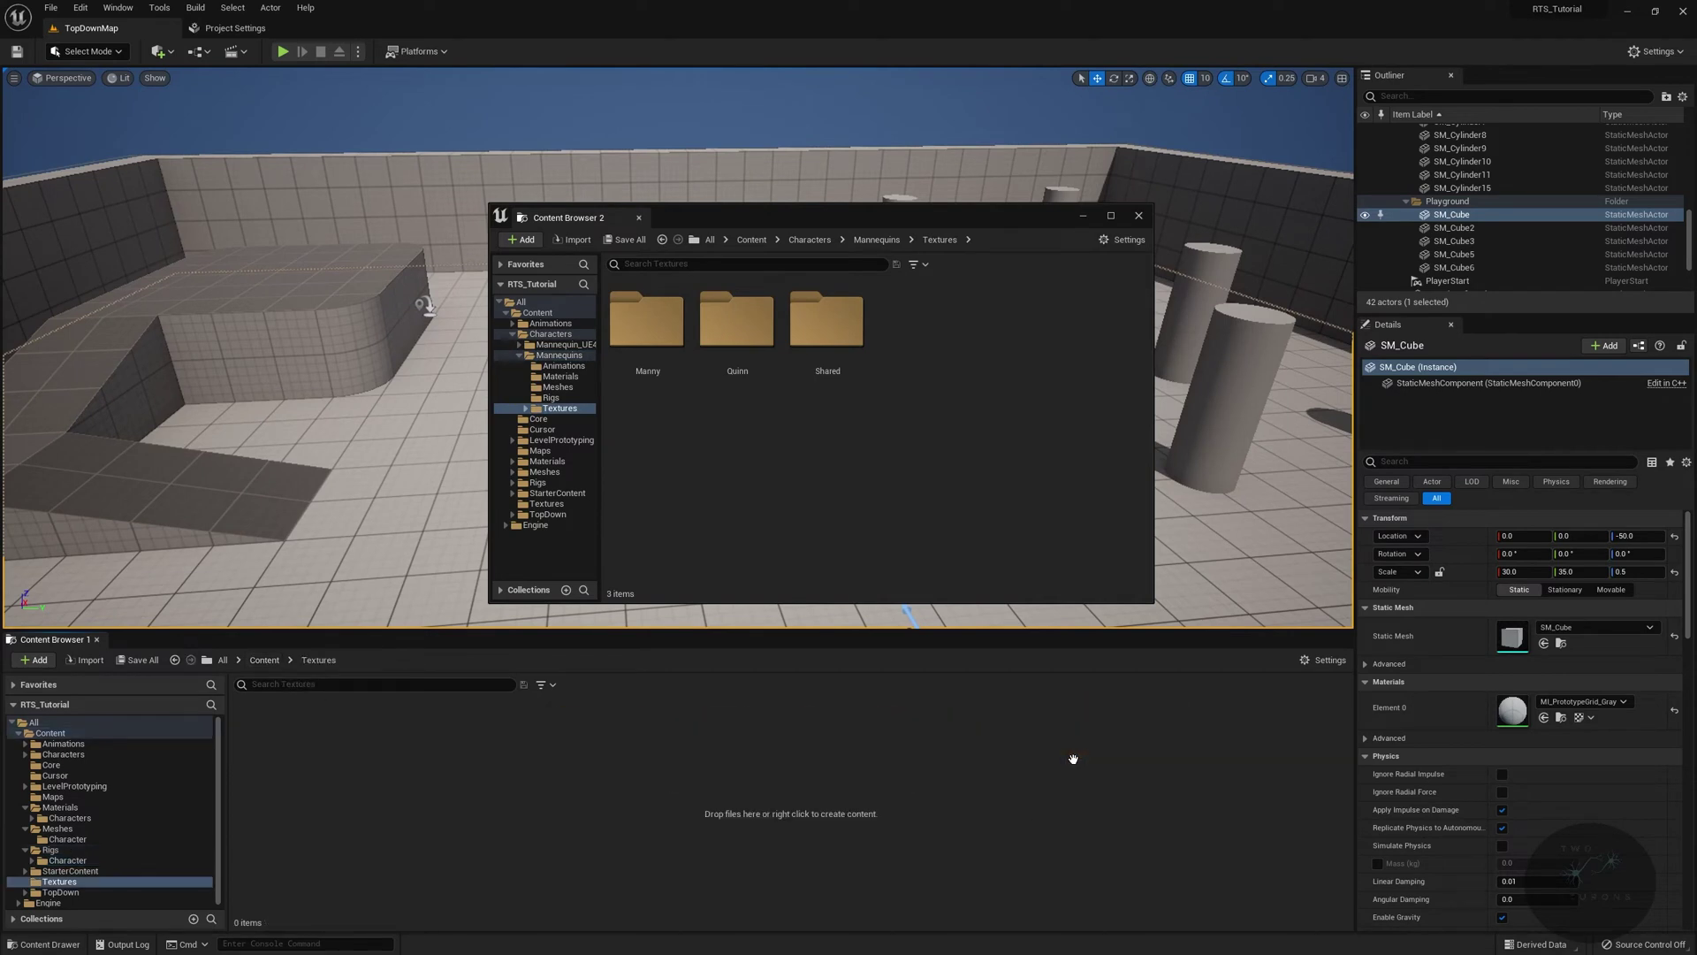
right_click(661, 756)
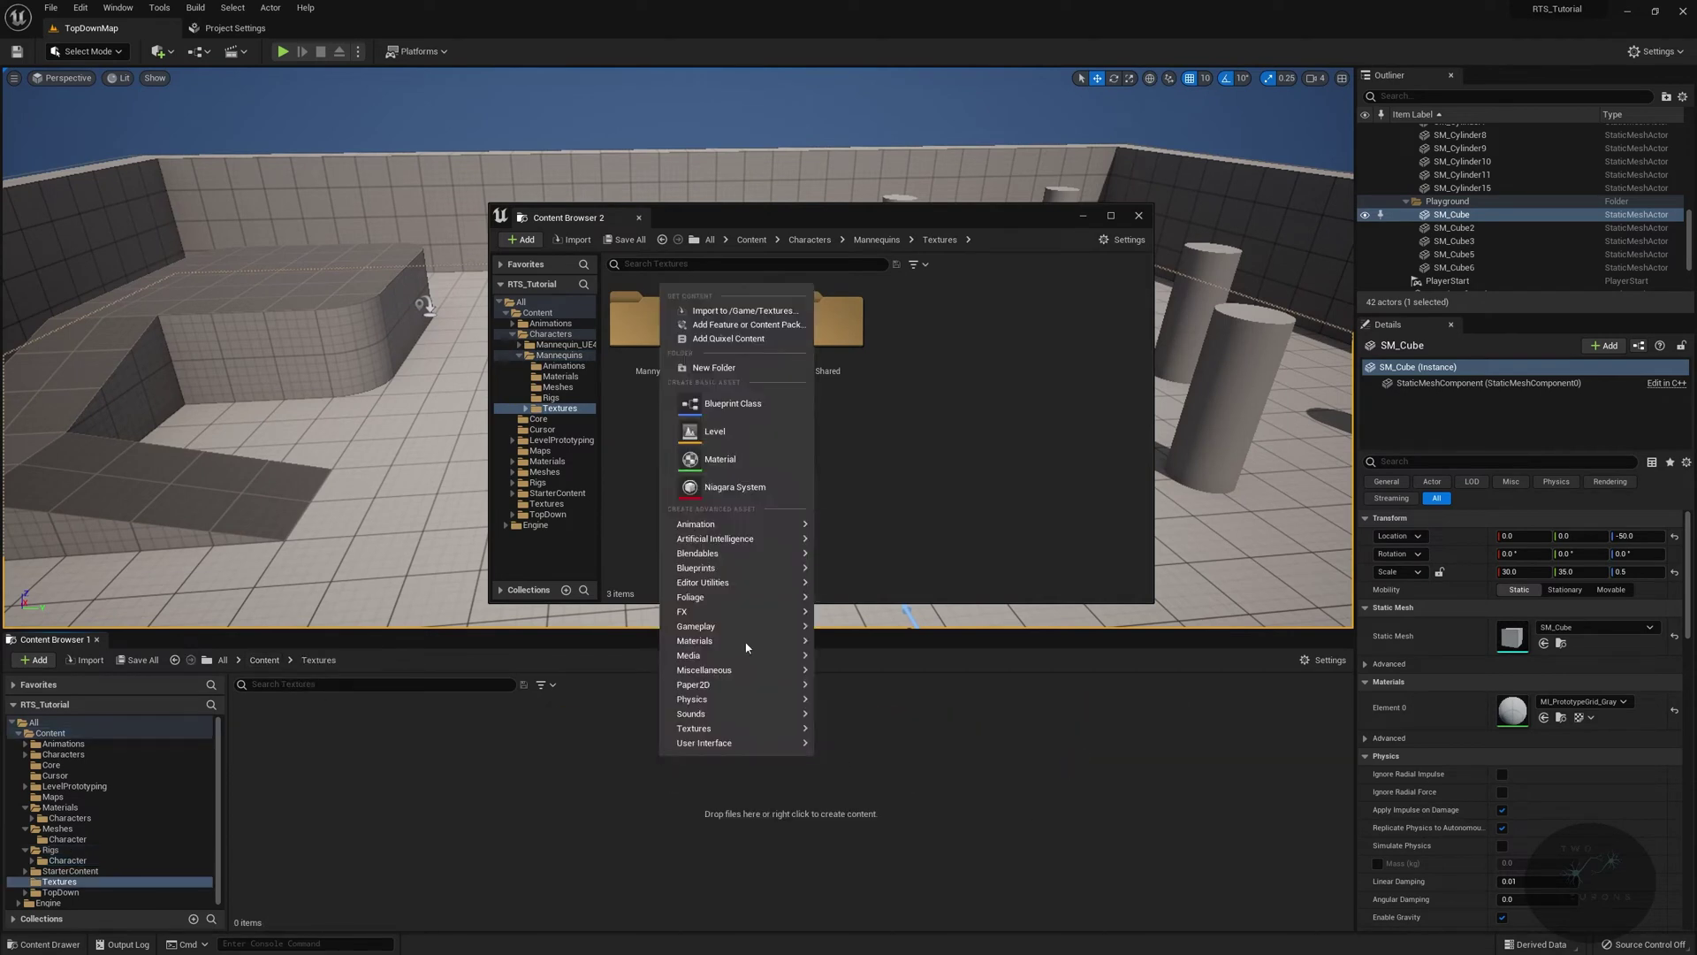
left_click(744, 366)
type("Character")
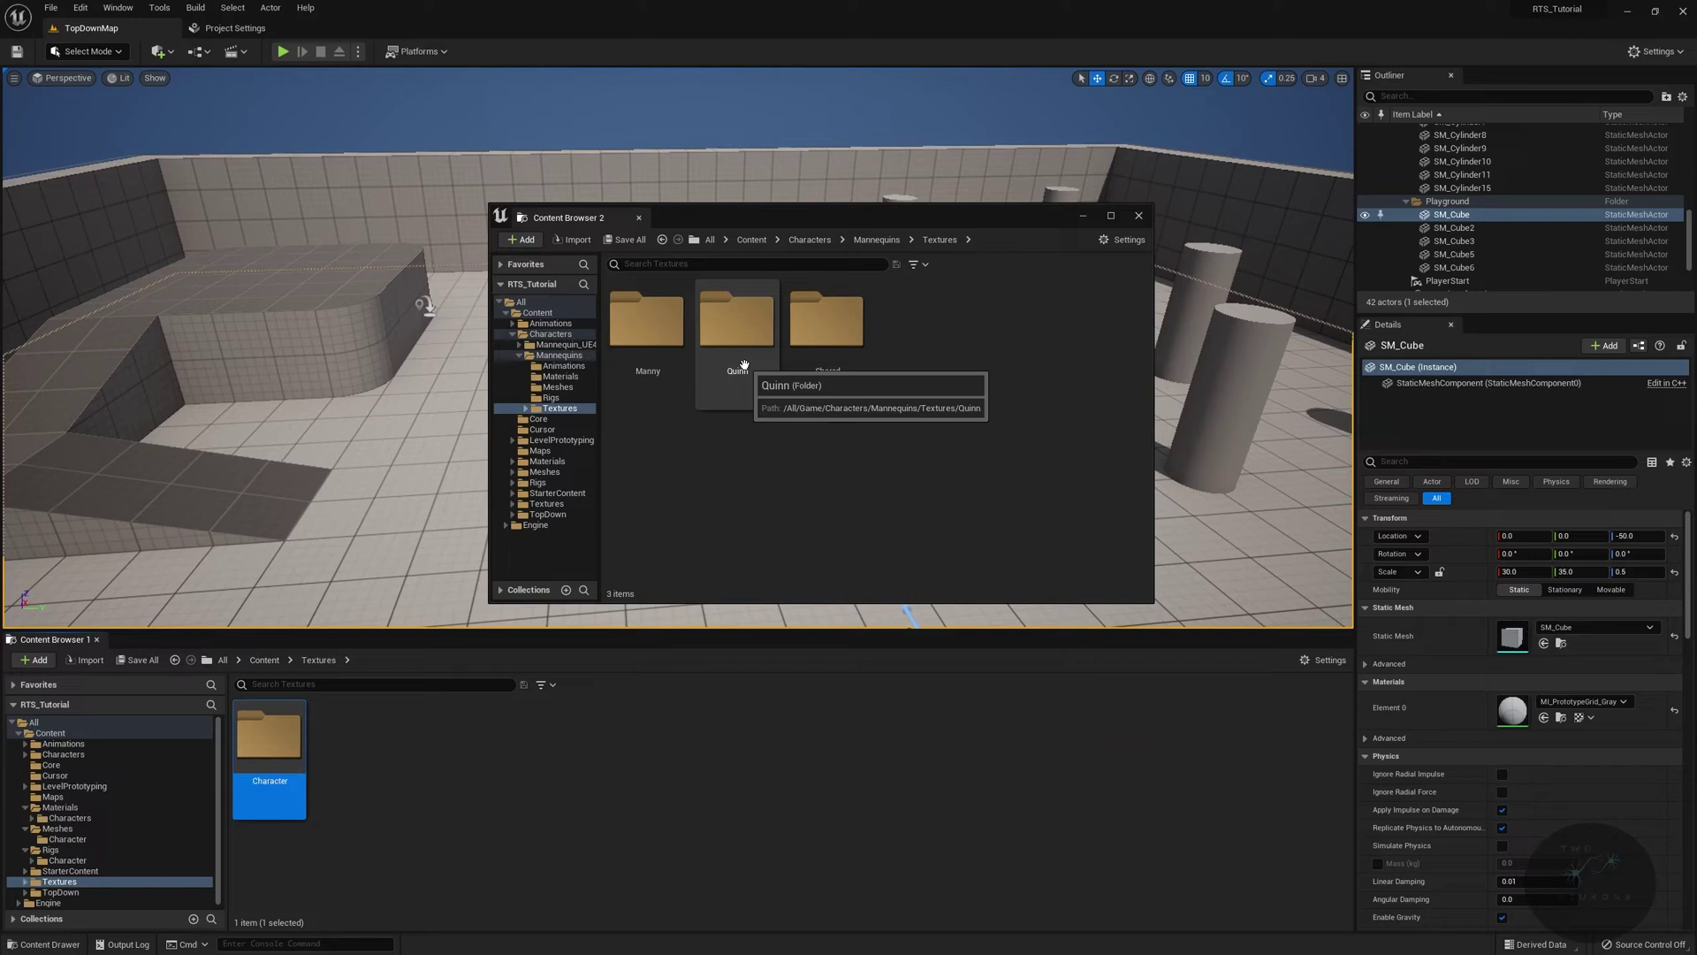
Move the Manny, Quinn and Shared texture folders into Textures > Character and view that folder's contents
left_click(647, 331)
left_click(795, 344, "shift")
left_click_drag(796, 345, 290, 736)
left_click(334, 762)
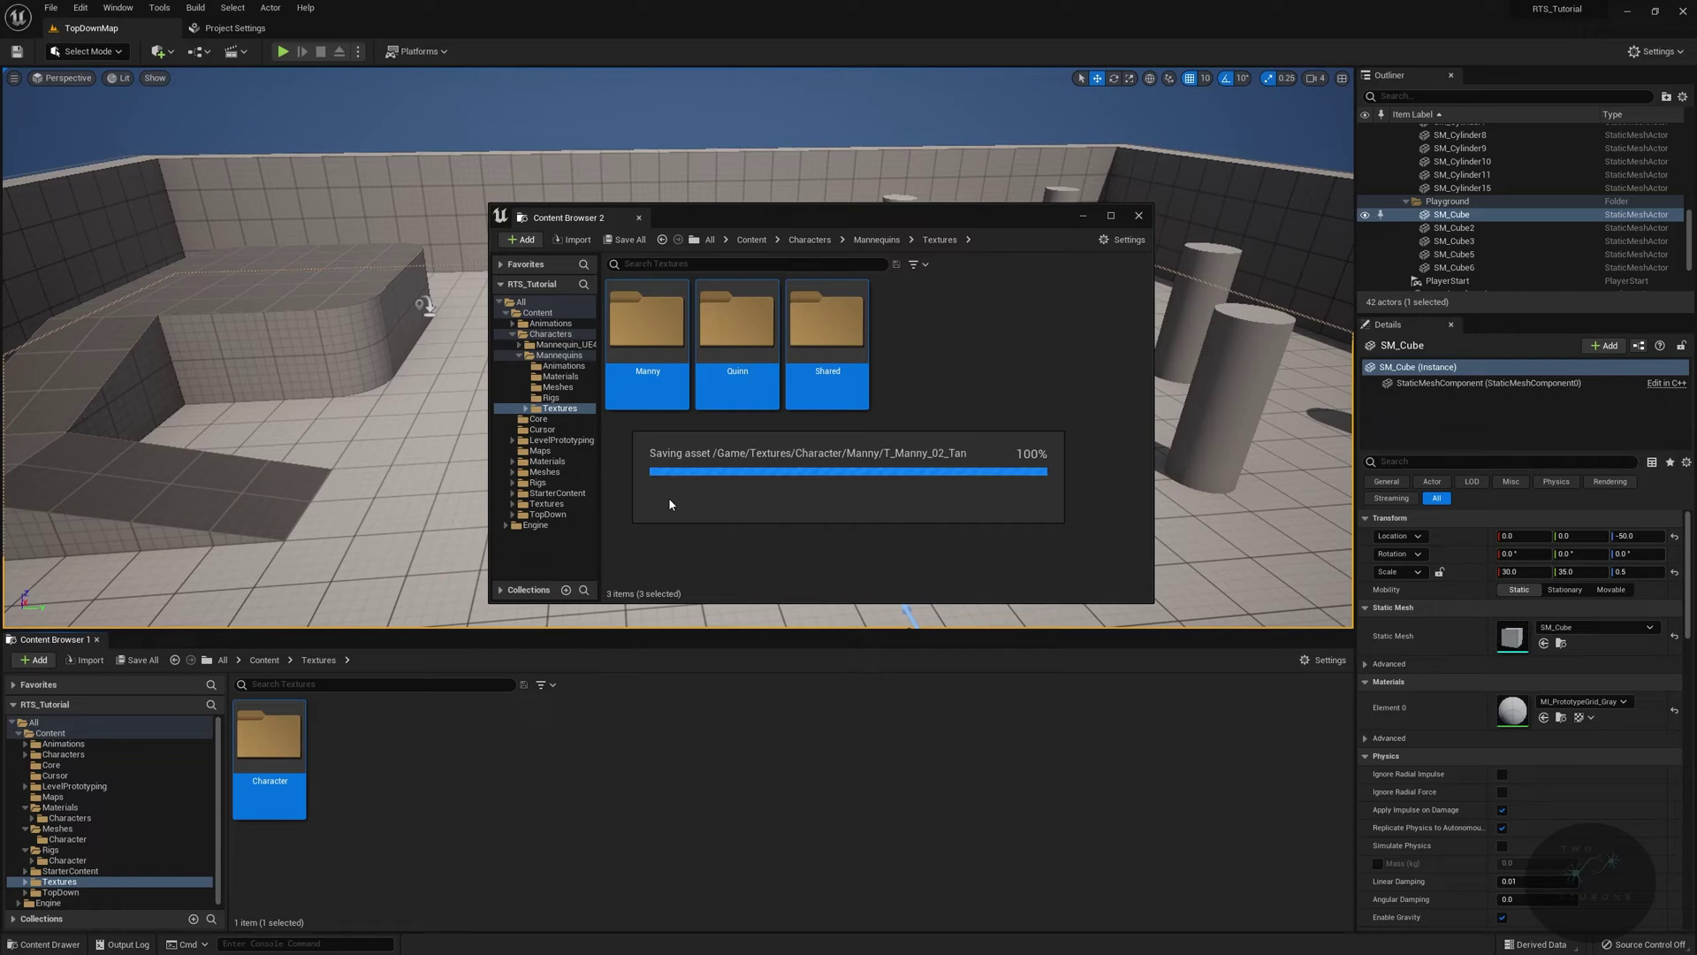
double_click(269, 741)
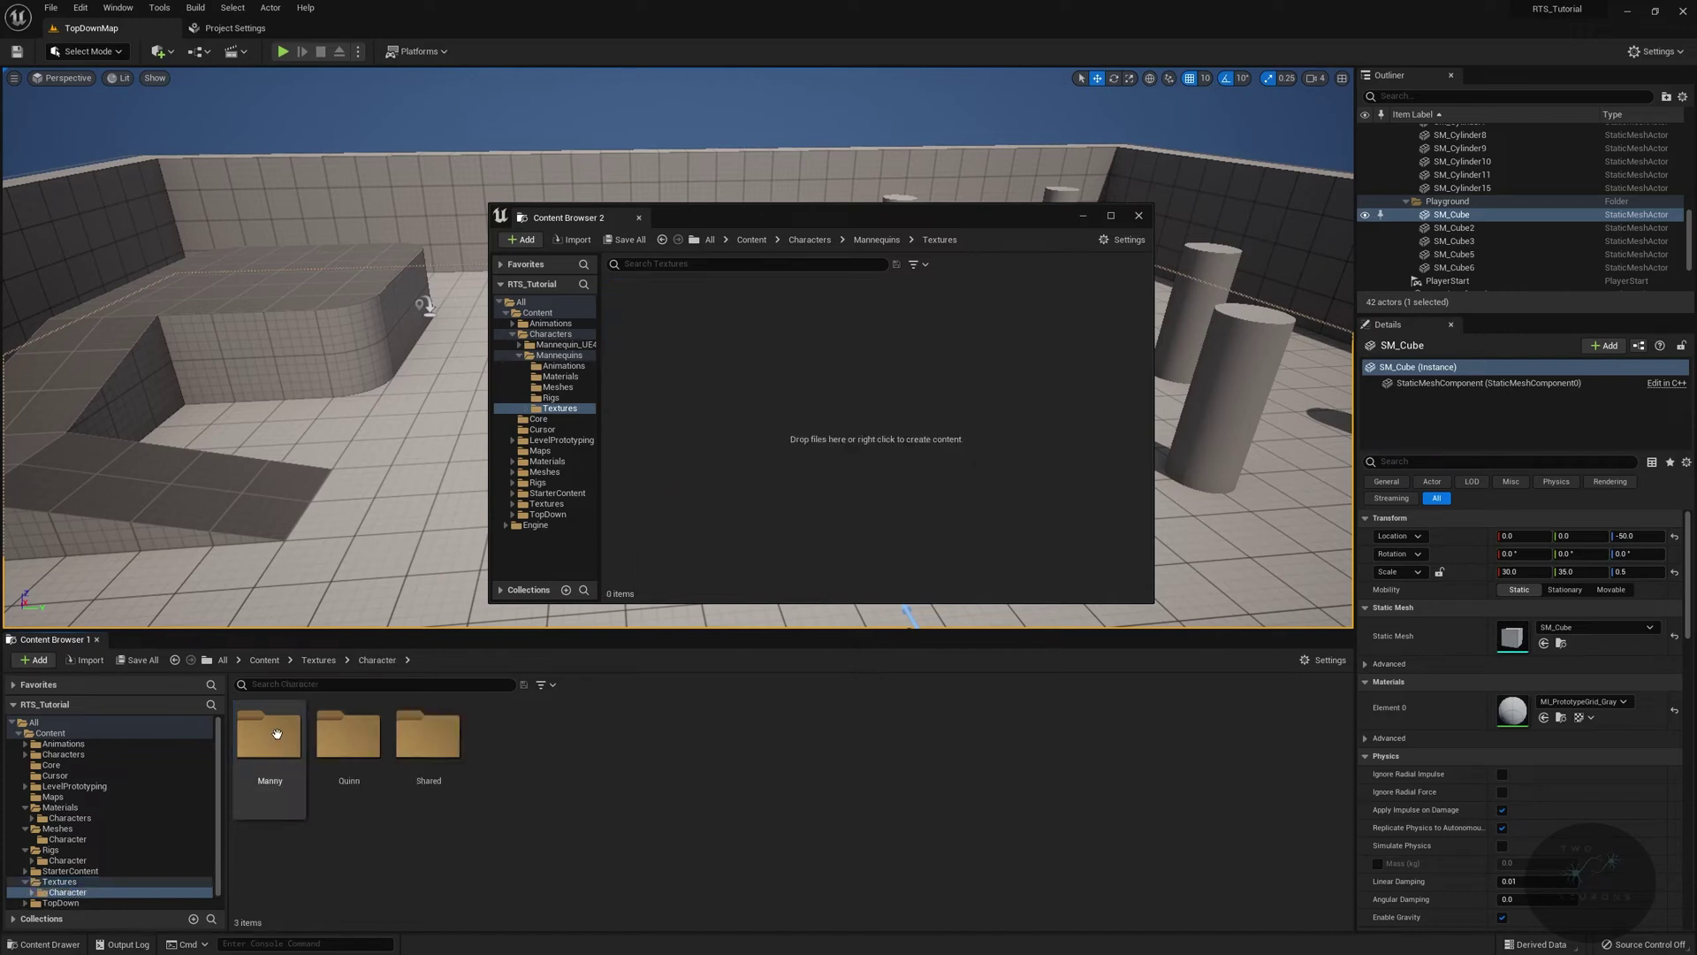
Fix up redirectors in the Mannequins folder and in the whole Content folder
left_click(551, 398)
left_click(557, 354)
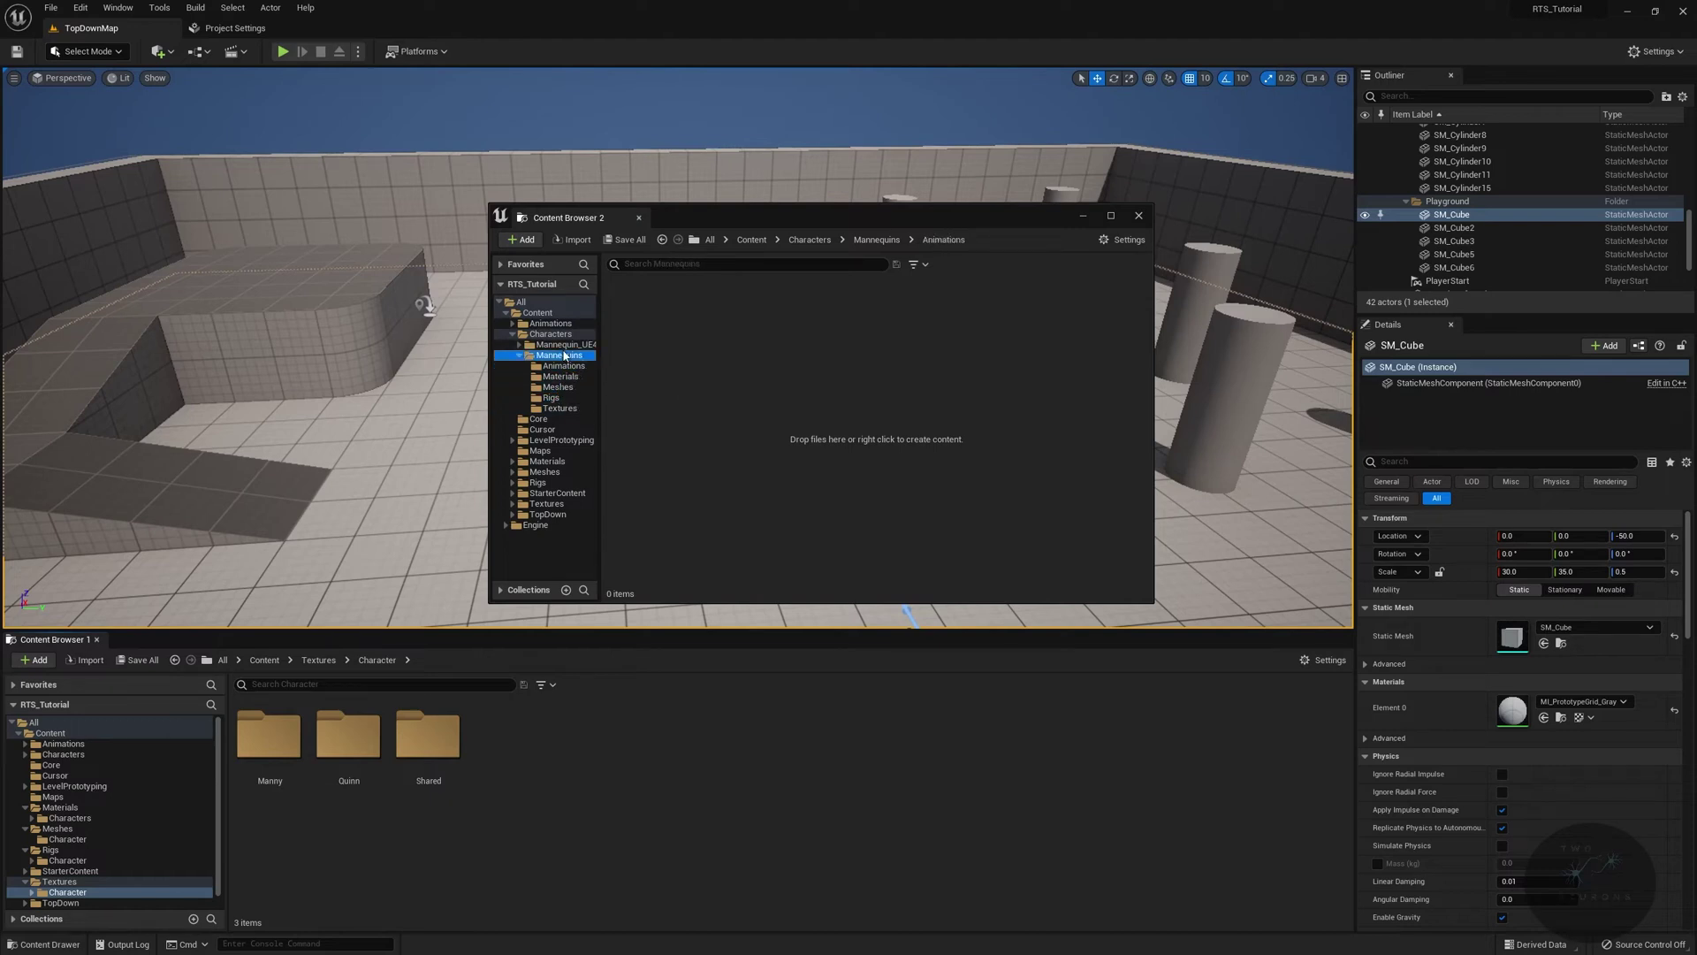
right_click(533, 305)
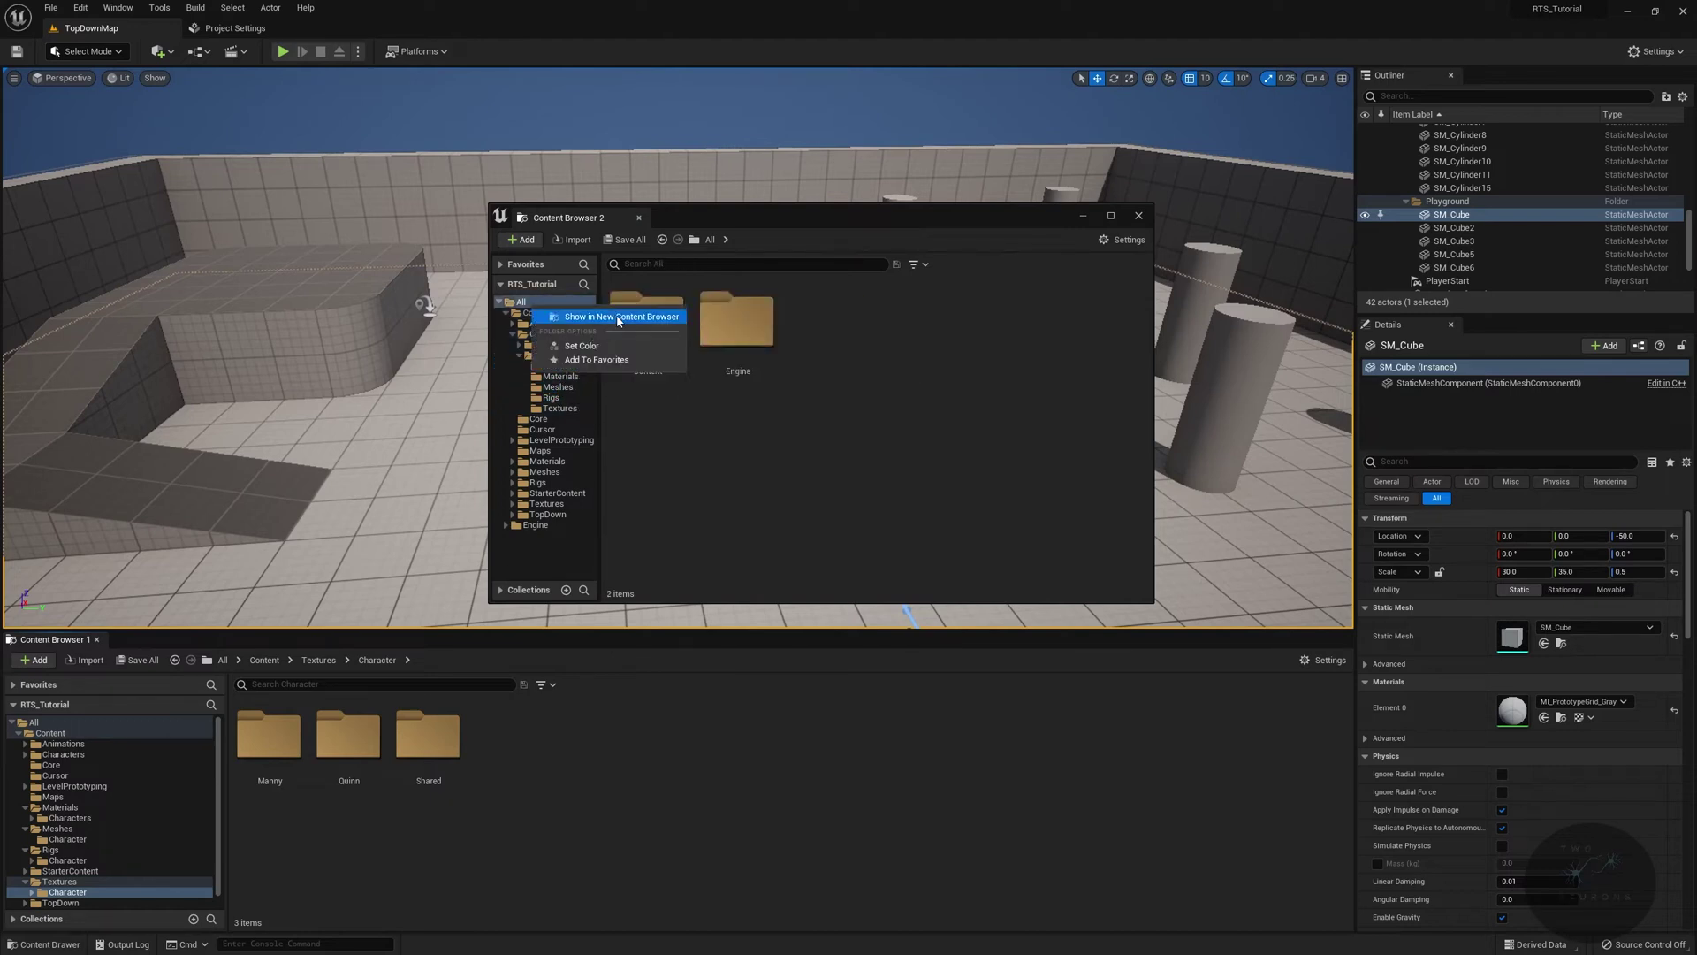
left_click(509, 380)
right_click(537, 356)
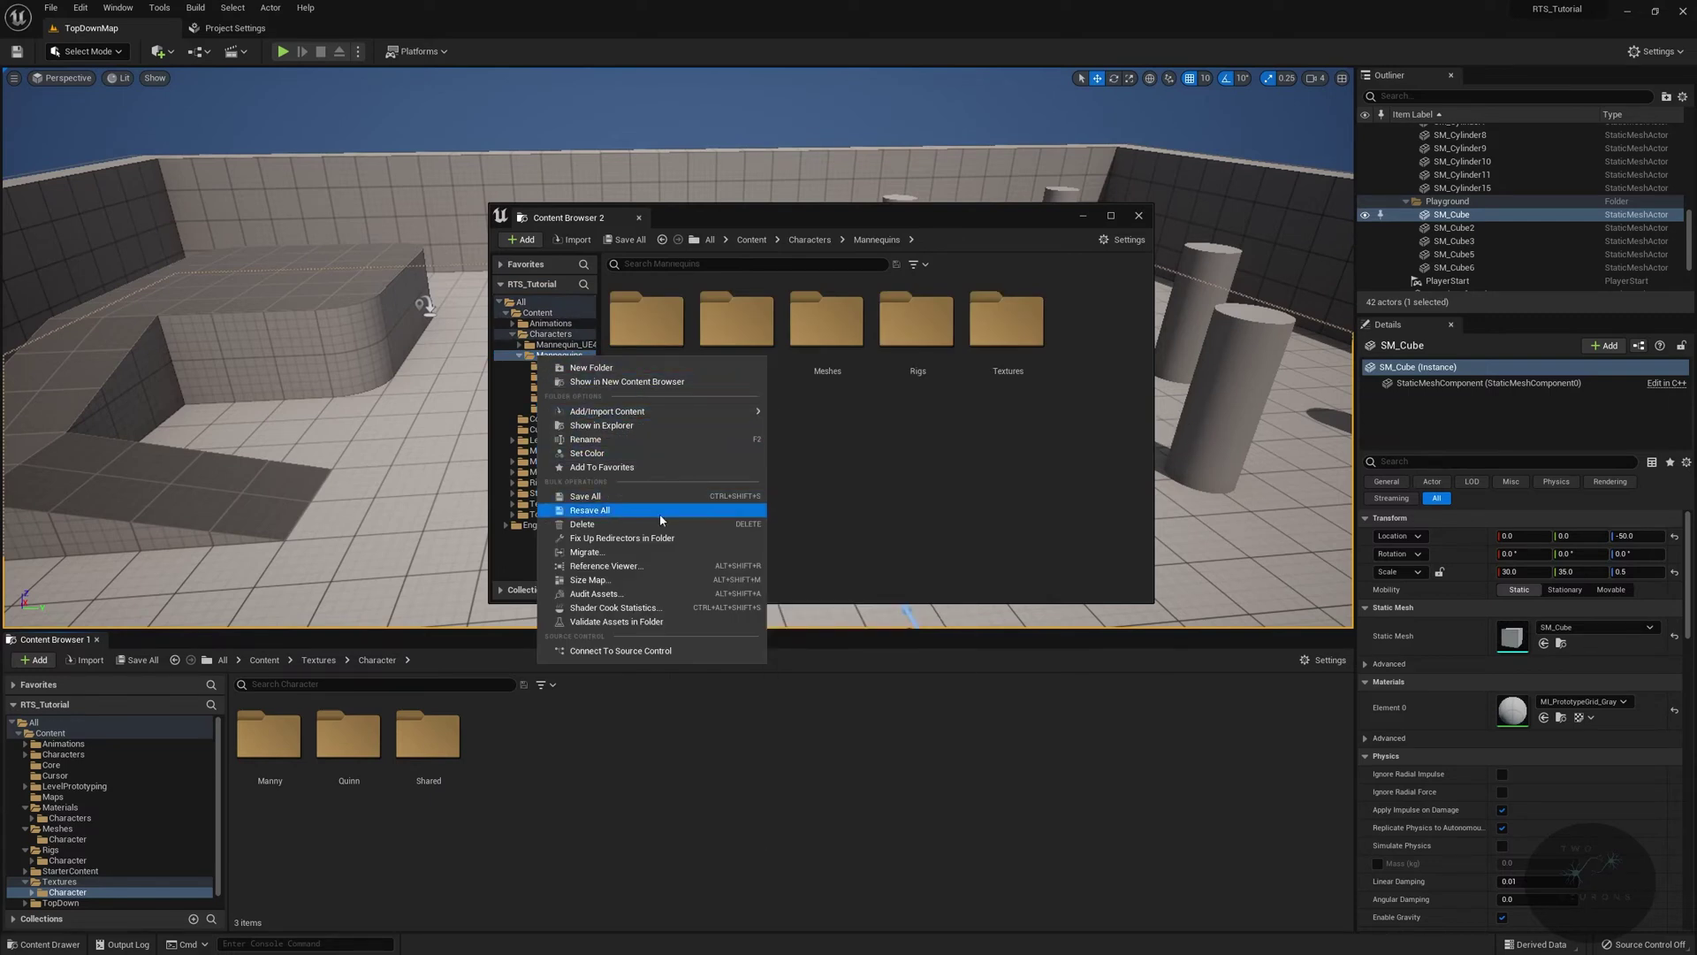
left_click(646, 538)
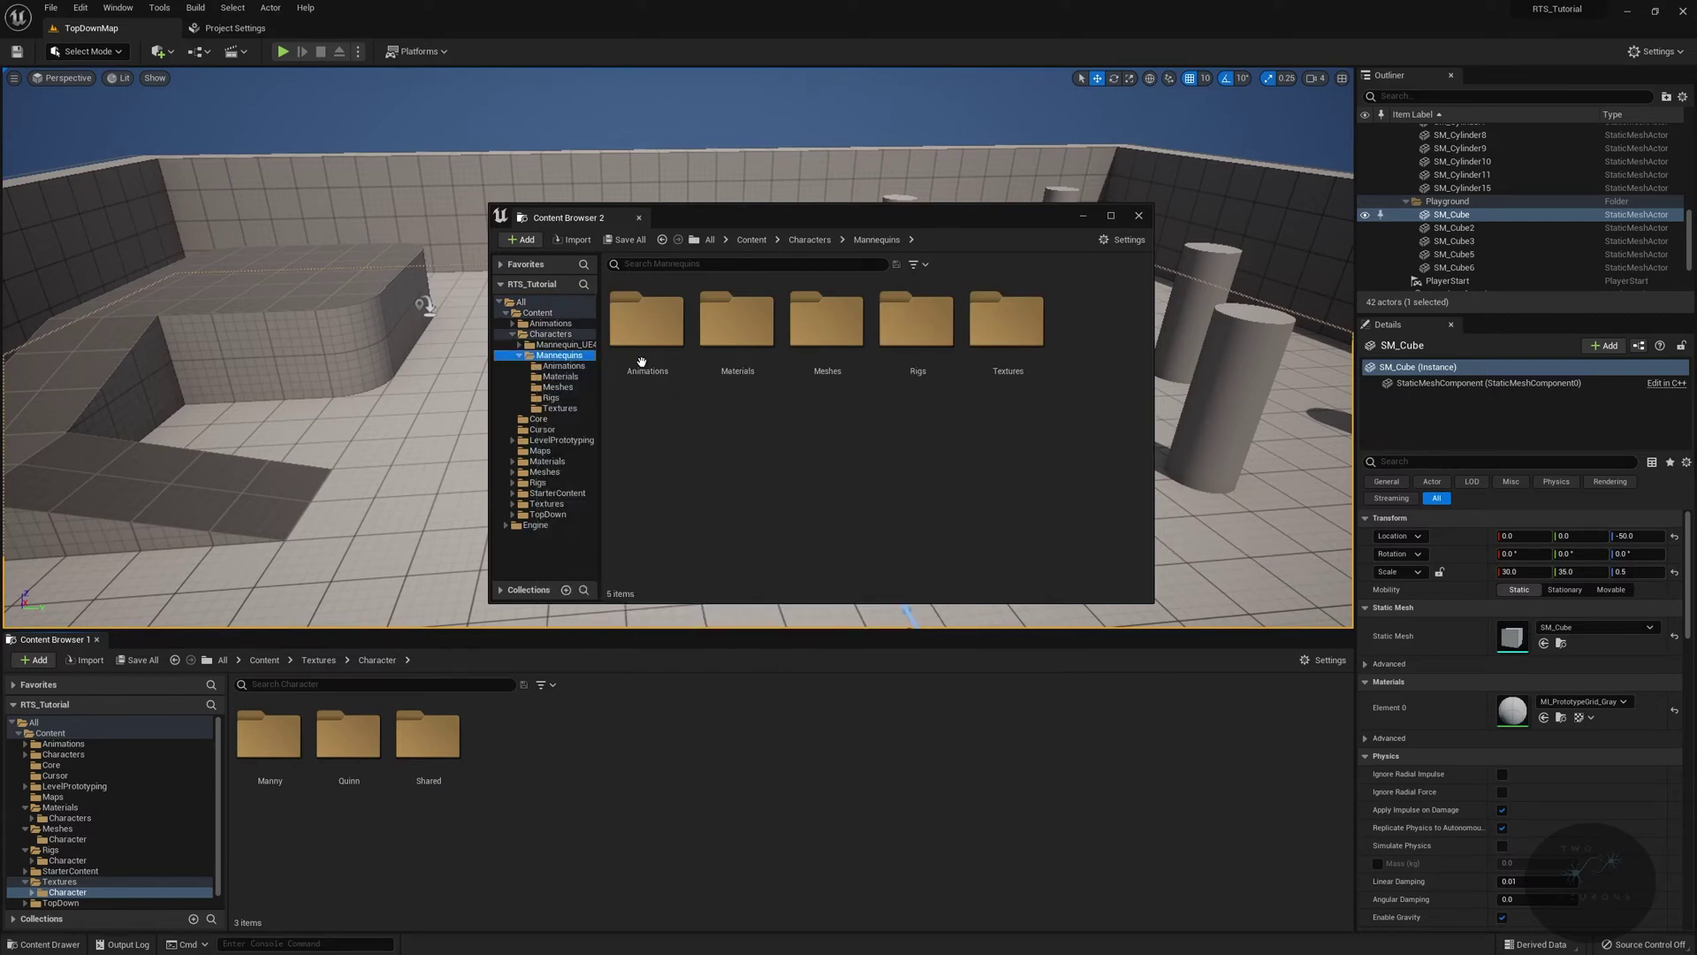
right_click(522, 303)
right_click(518, 313)
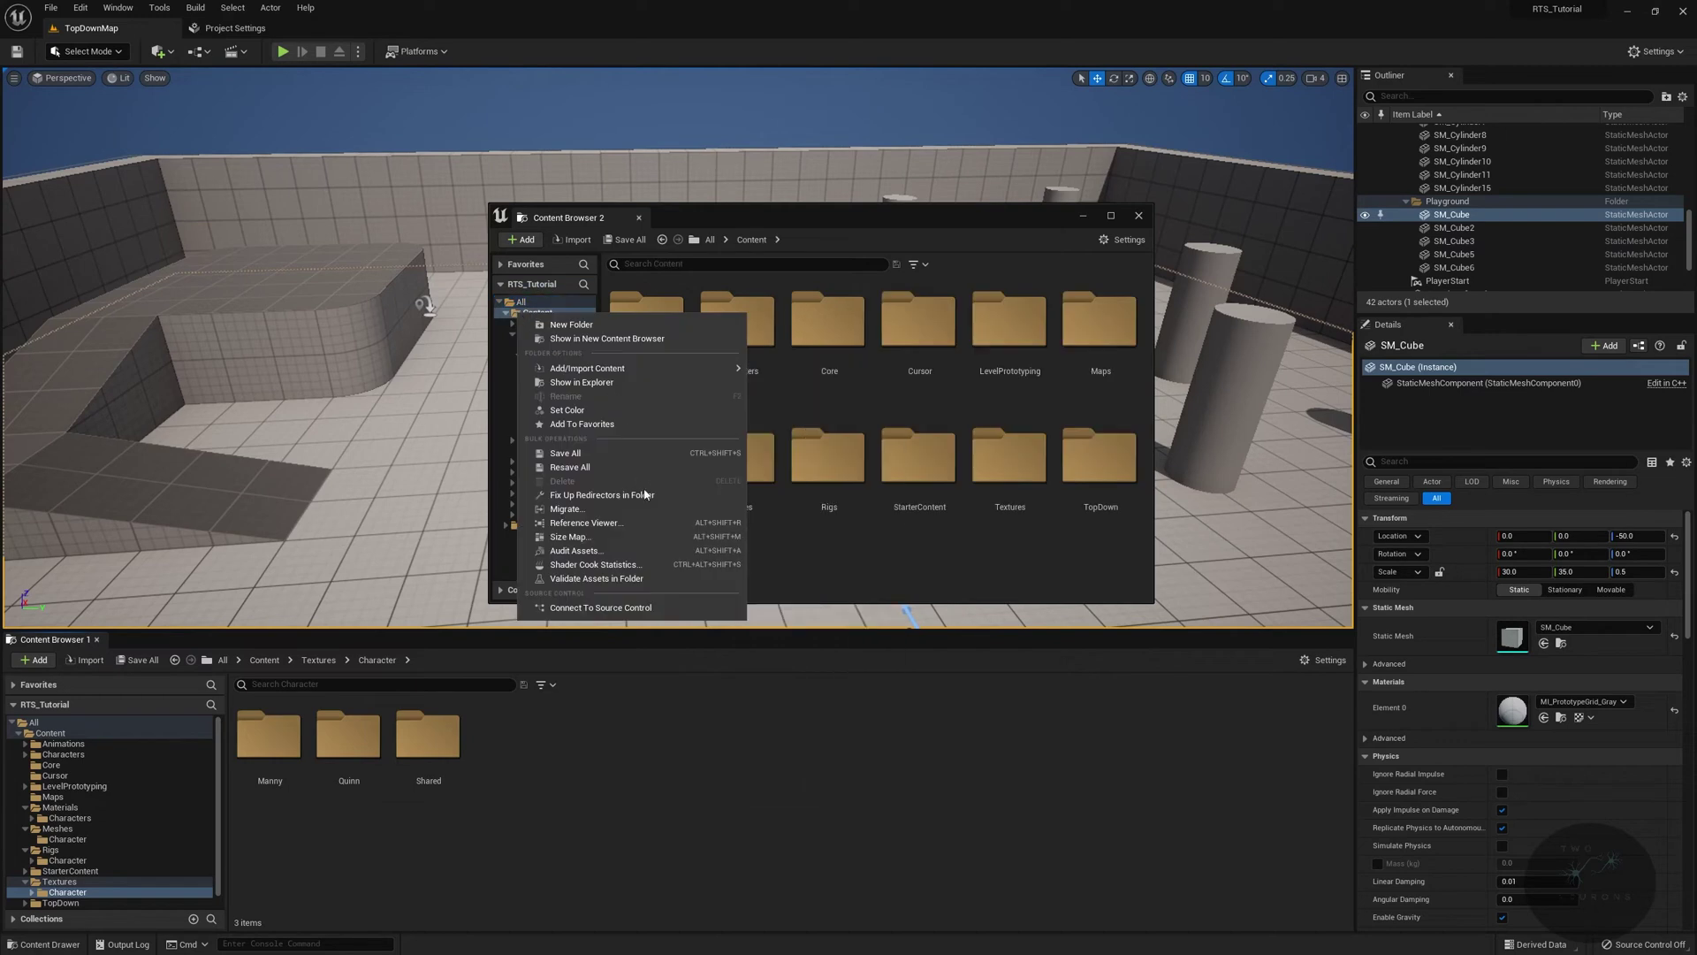
left_click(645, 495)
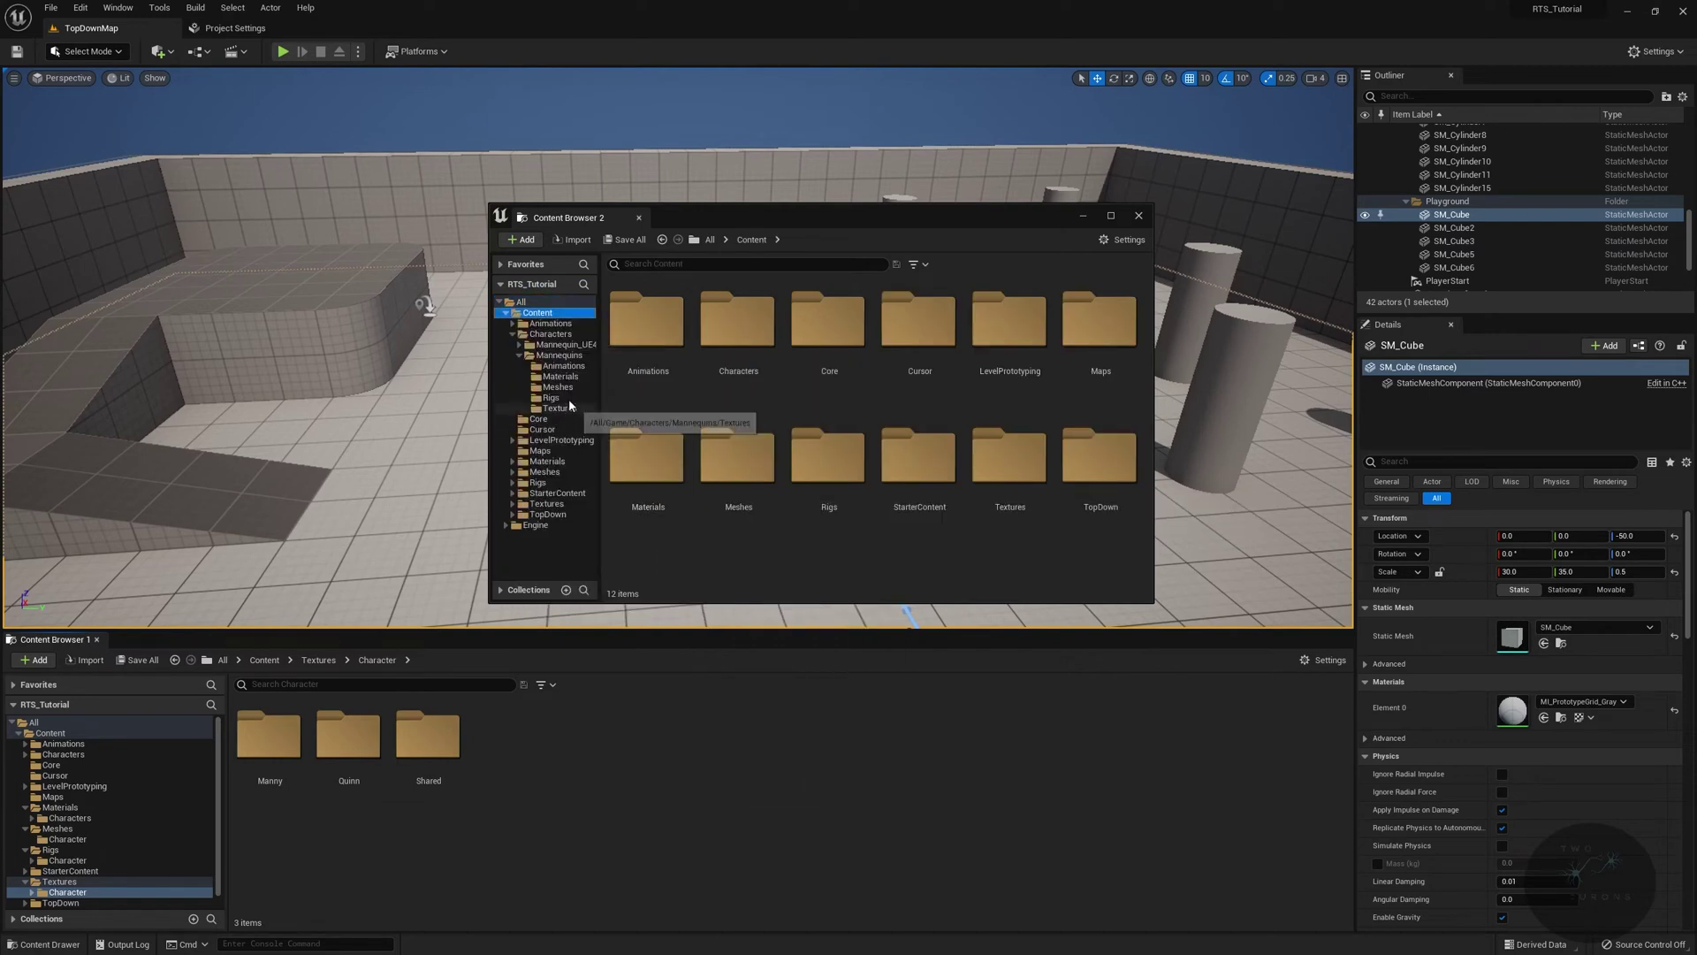
Try to delete the whole Mannequins folder from Characters
left_click(554, 356)
key("Delete")
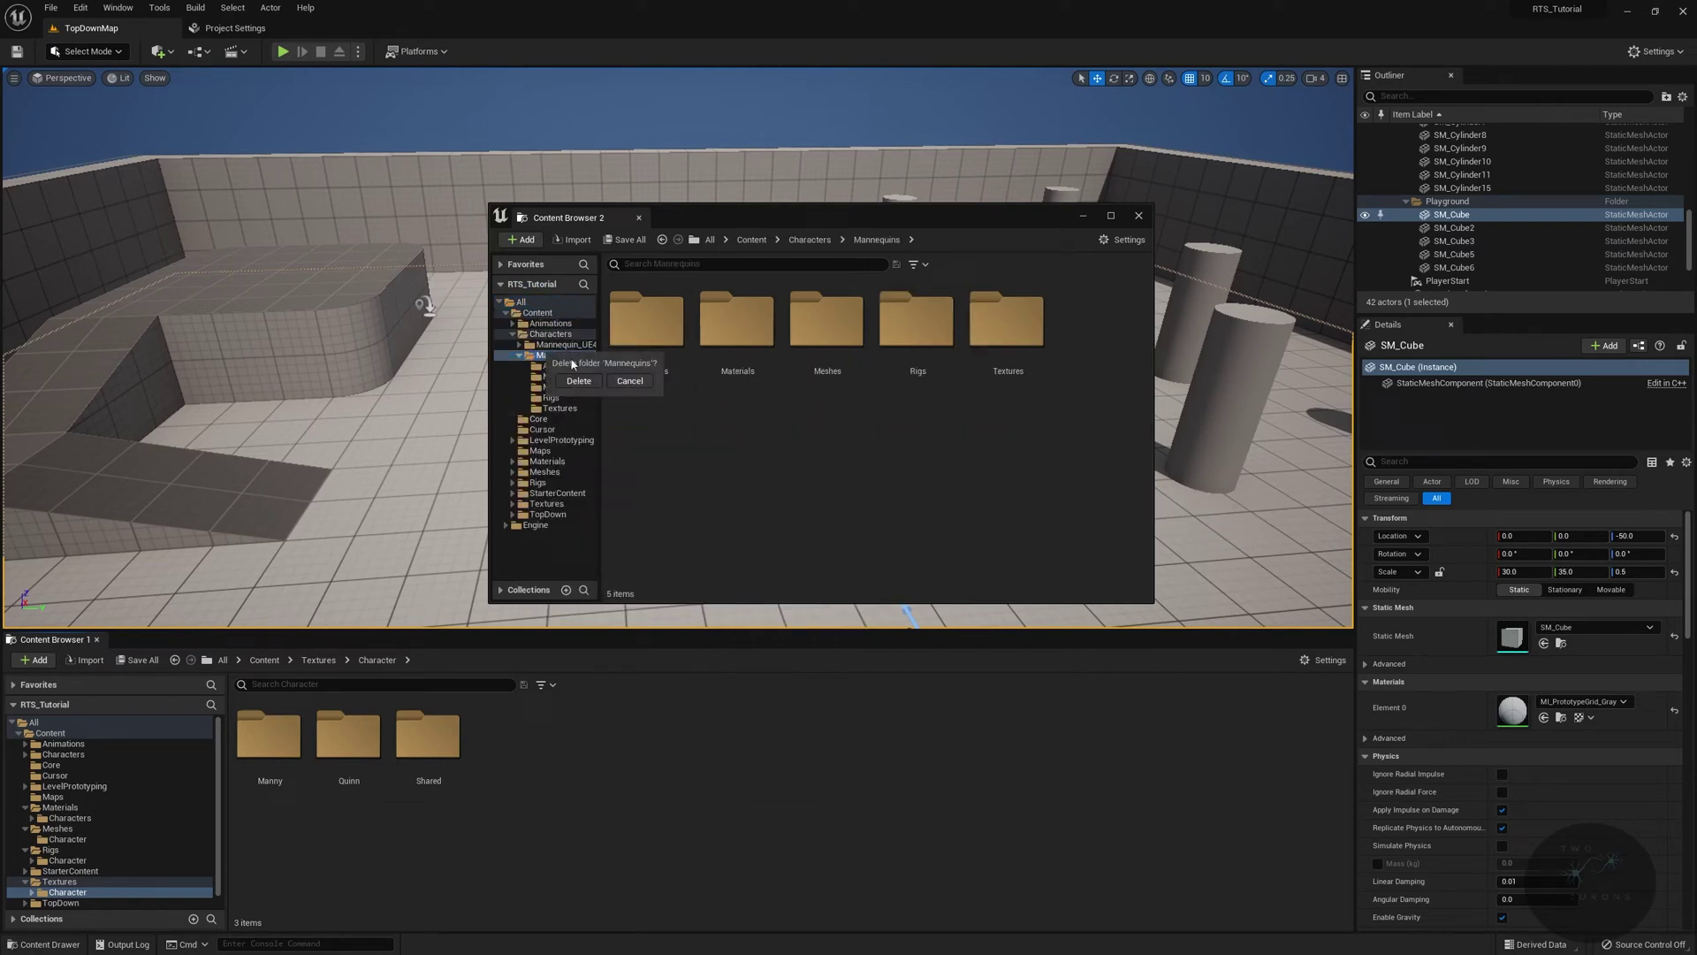
left_click(580, 380)
left_click(568, 358)
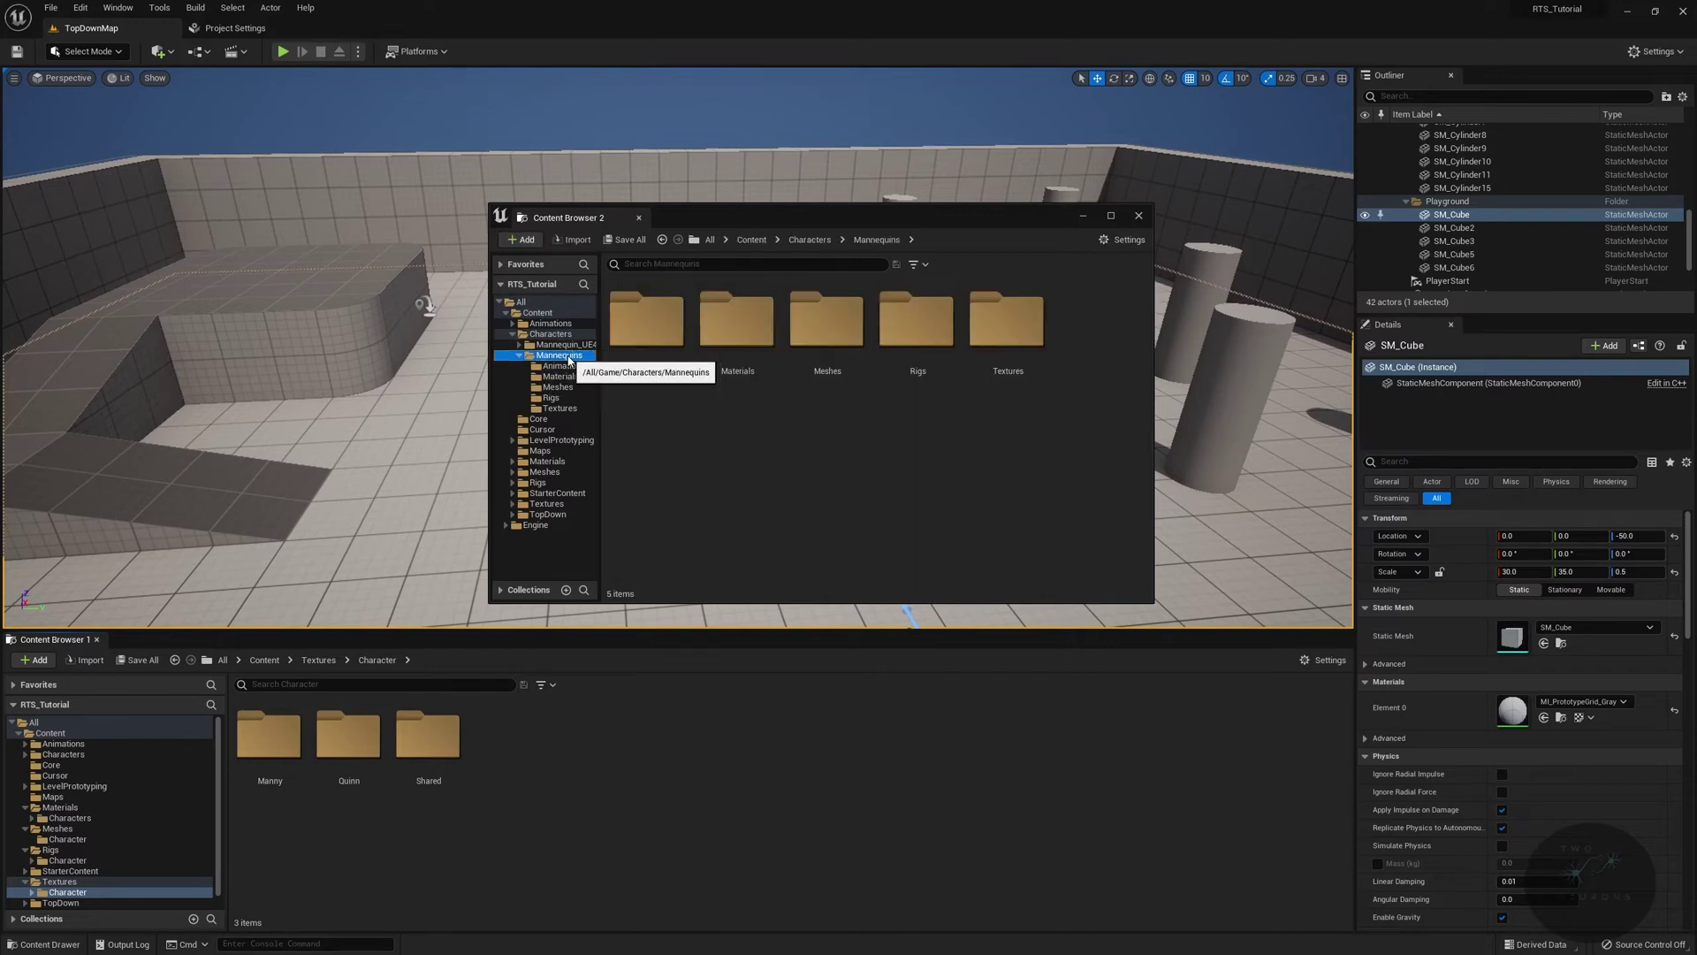
Delete the emptied Animations, Materials and Meshes subfolders of Mannequins
left_click(564, 366)
key("Delete")
left_click(568, 380)
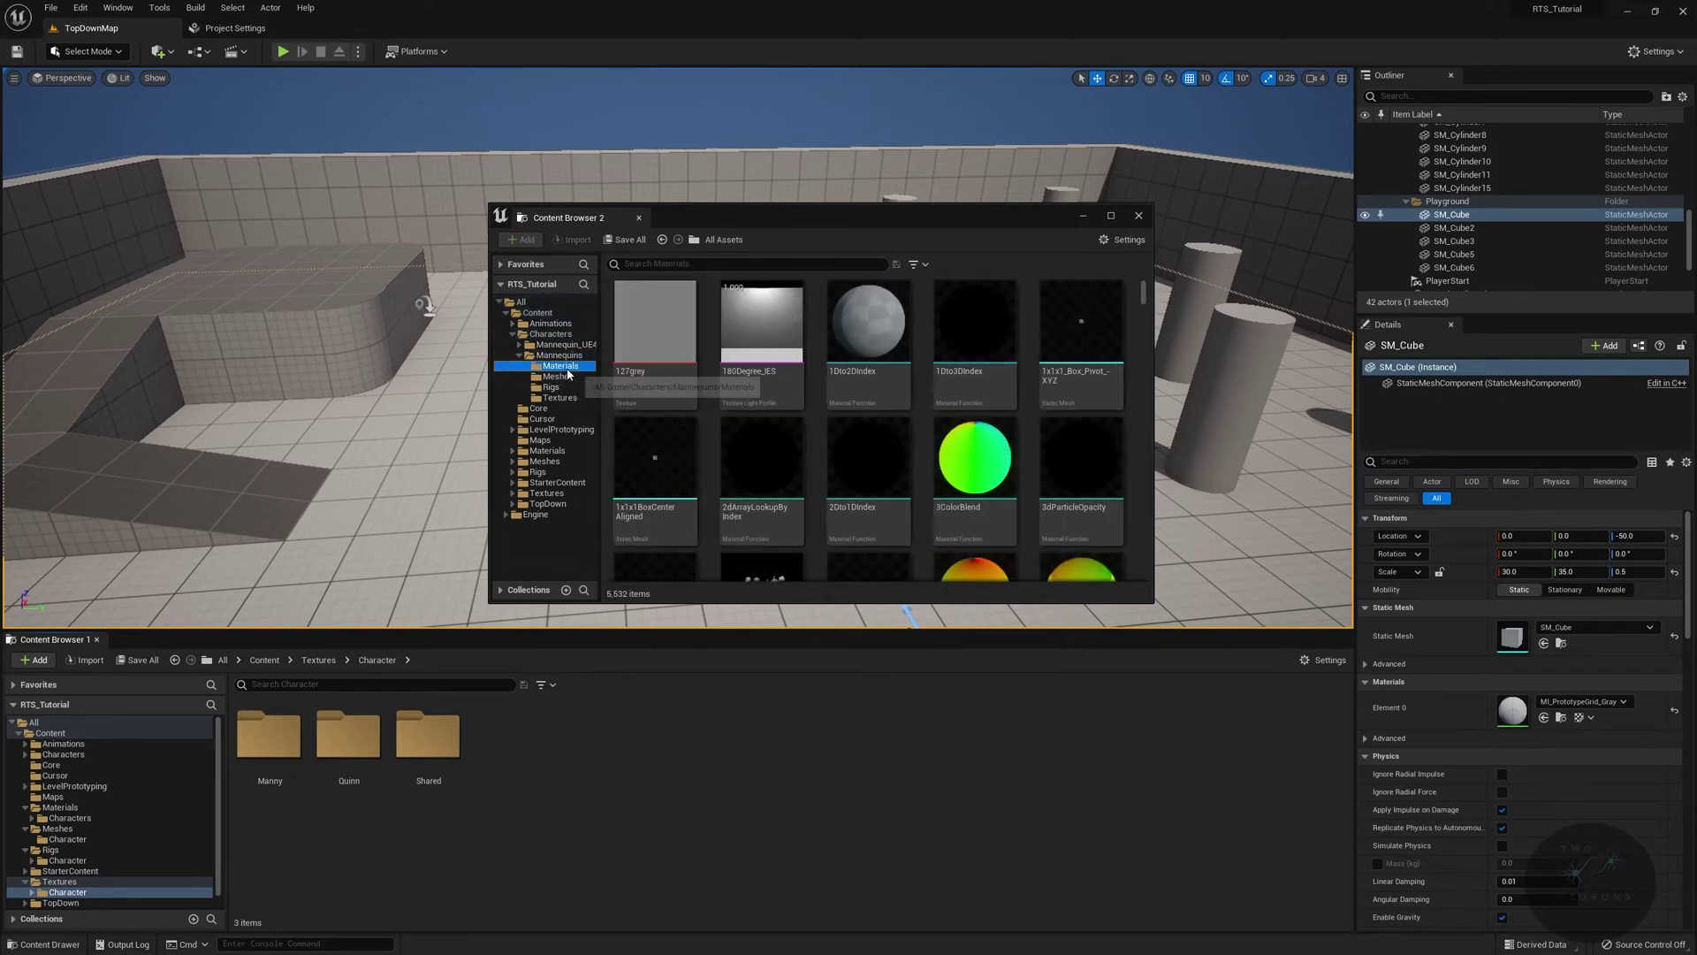
left_click(562, 365)
key("Delete")
left_click(584, 387)
key("Delete")
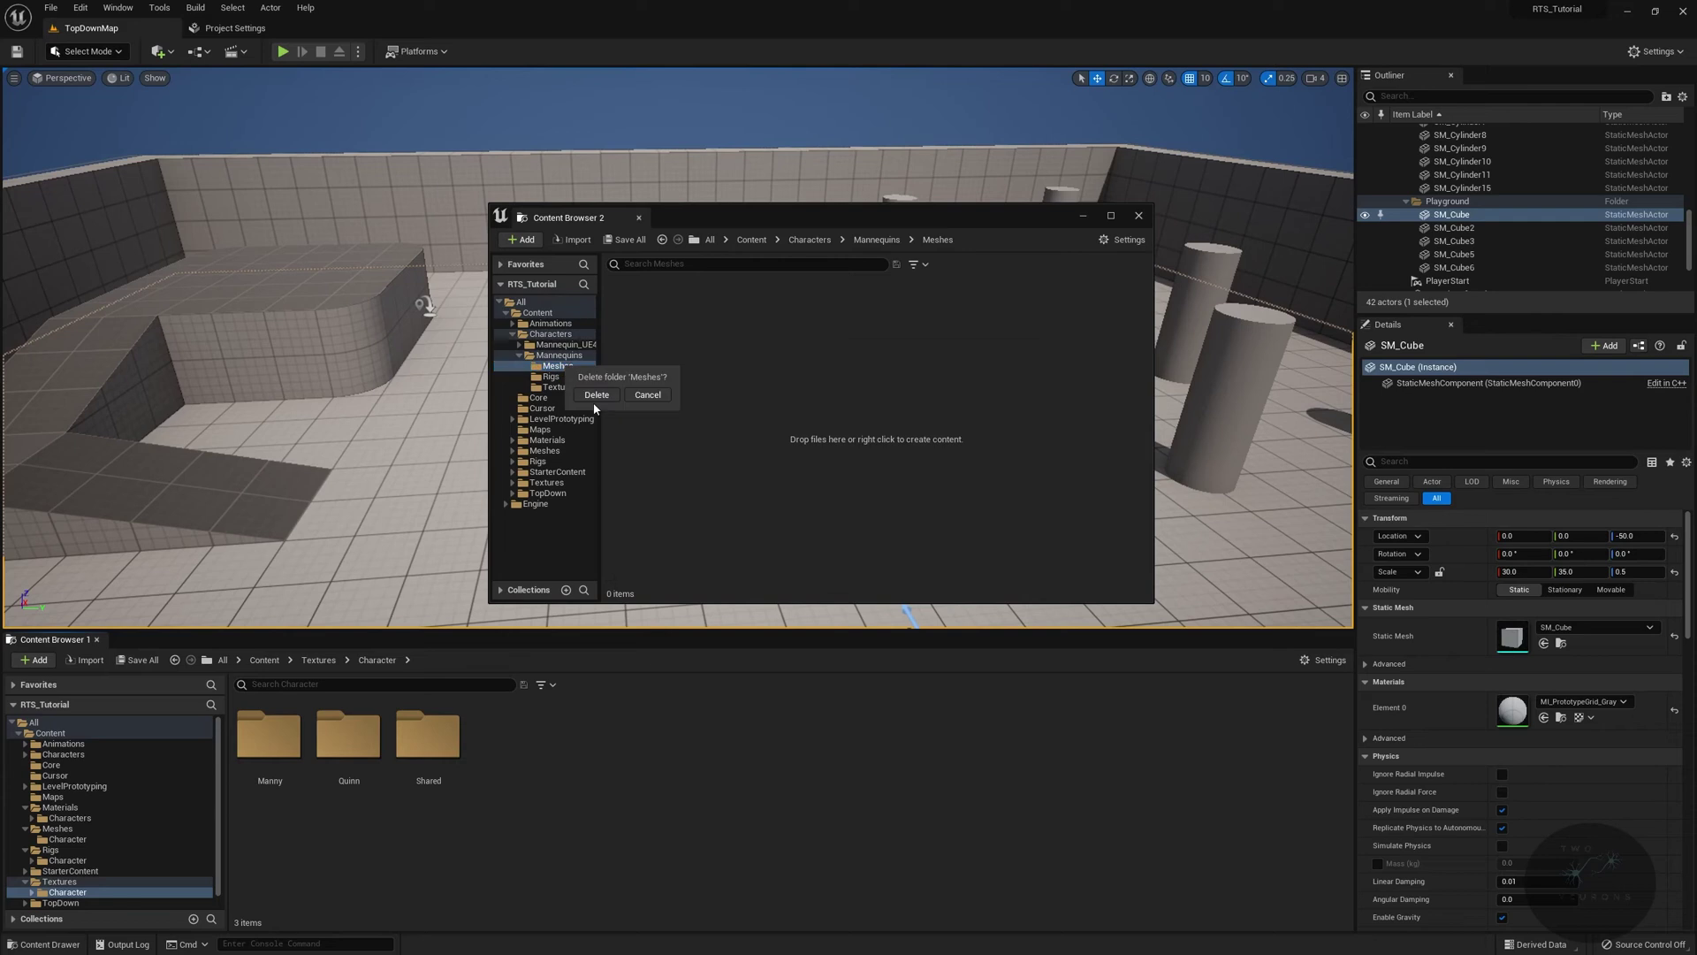
left_click(585, 391)
key("Delete")
left_click(596, 395)
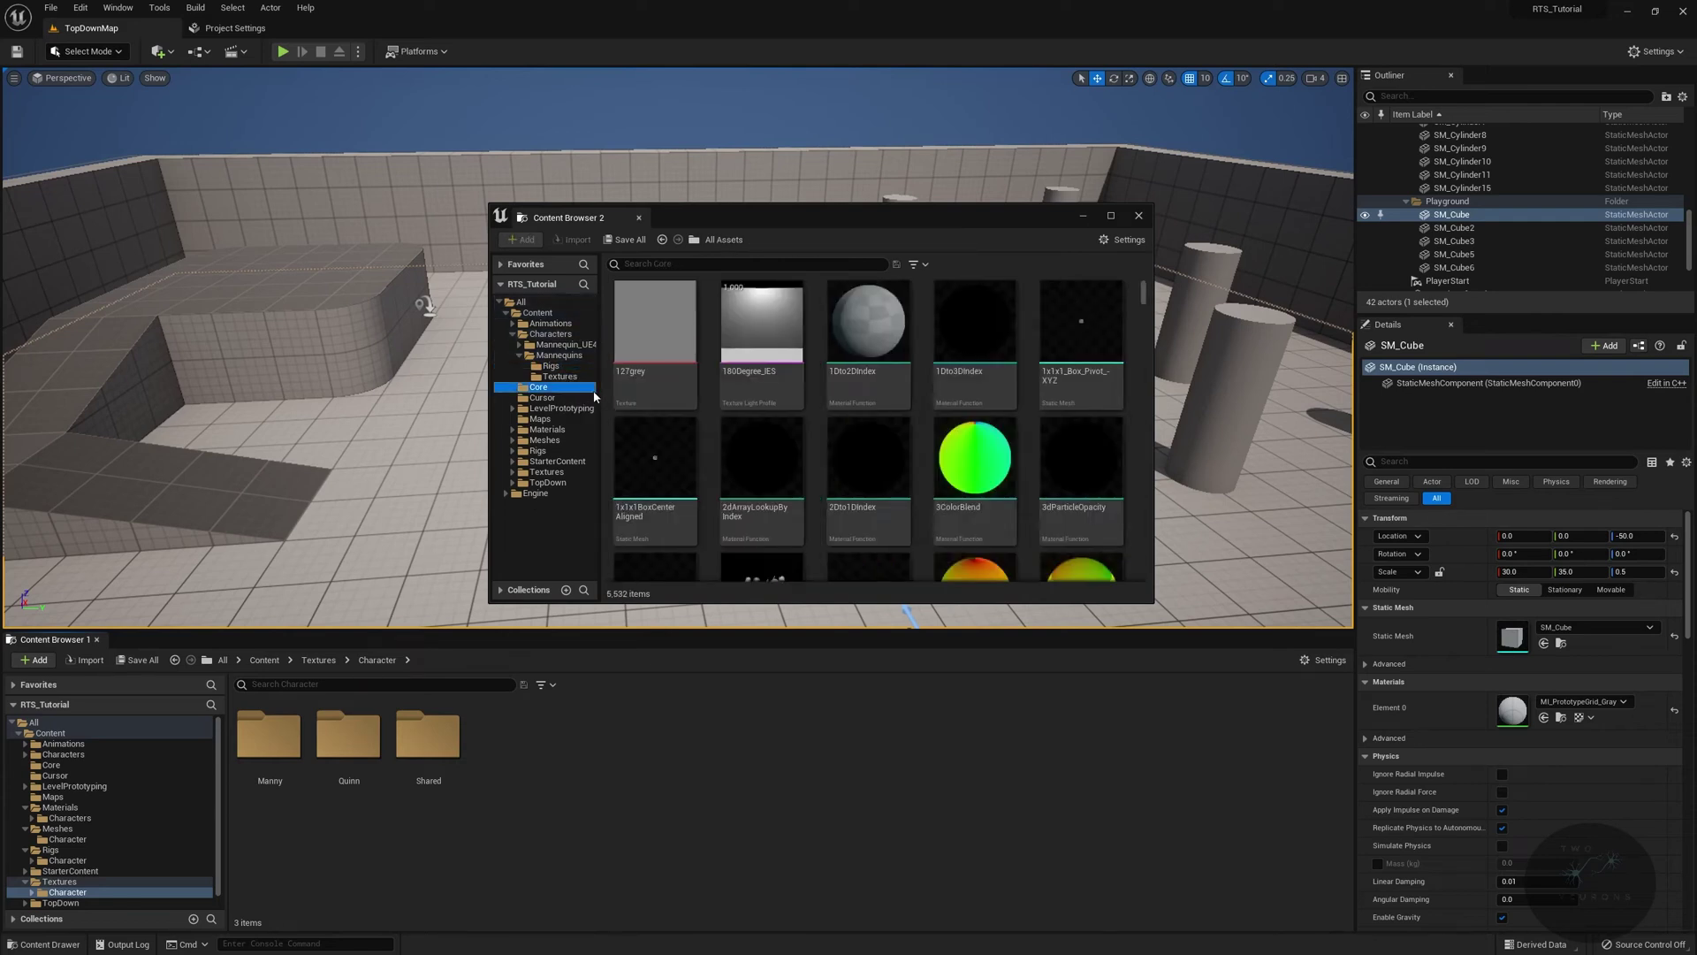
Delete the emptied Textures subfolder of Mannequins
left_click(569, 370)
left_click(573, 380)
key("Delete")
left_click(611, 417)
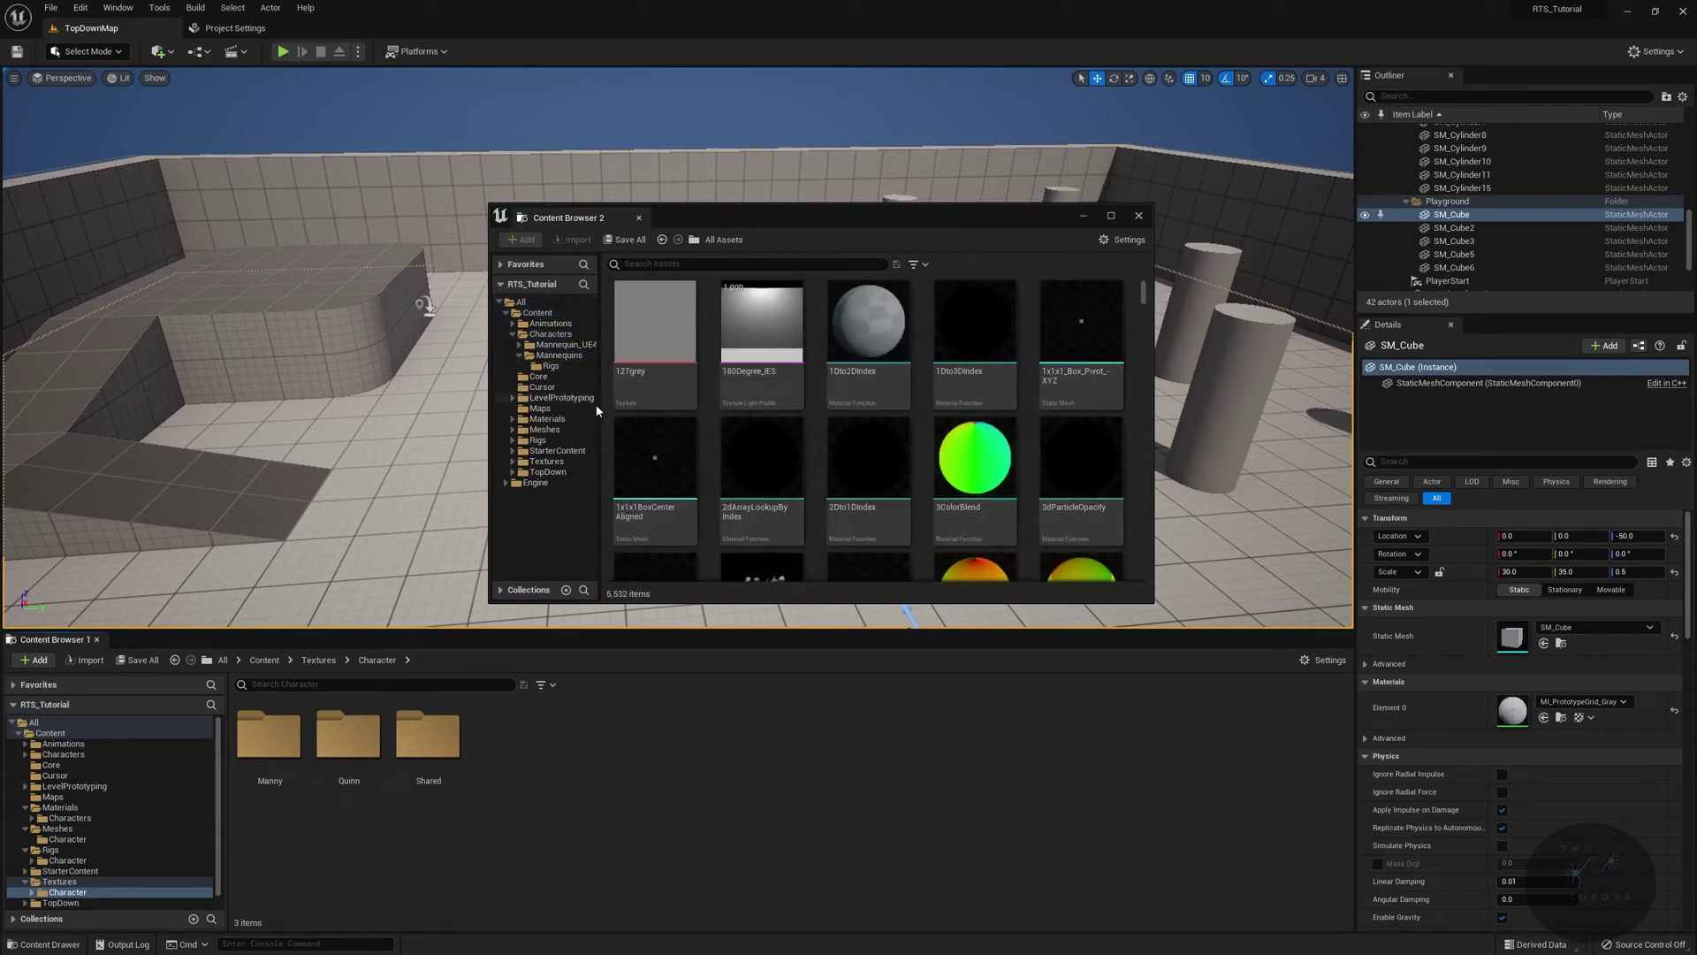
Fix up redirectors in the remaining Mannequins > Rigs folder
right_click(565, 364)
mouse_move(665, 412)
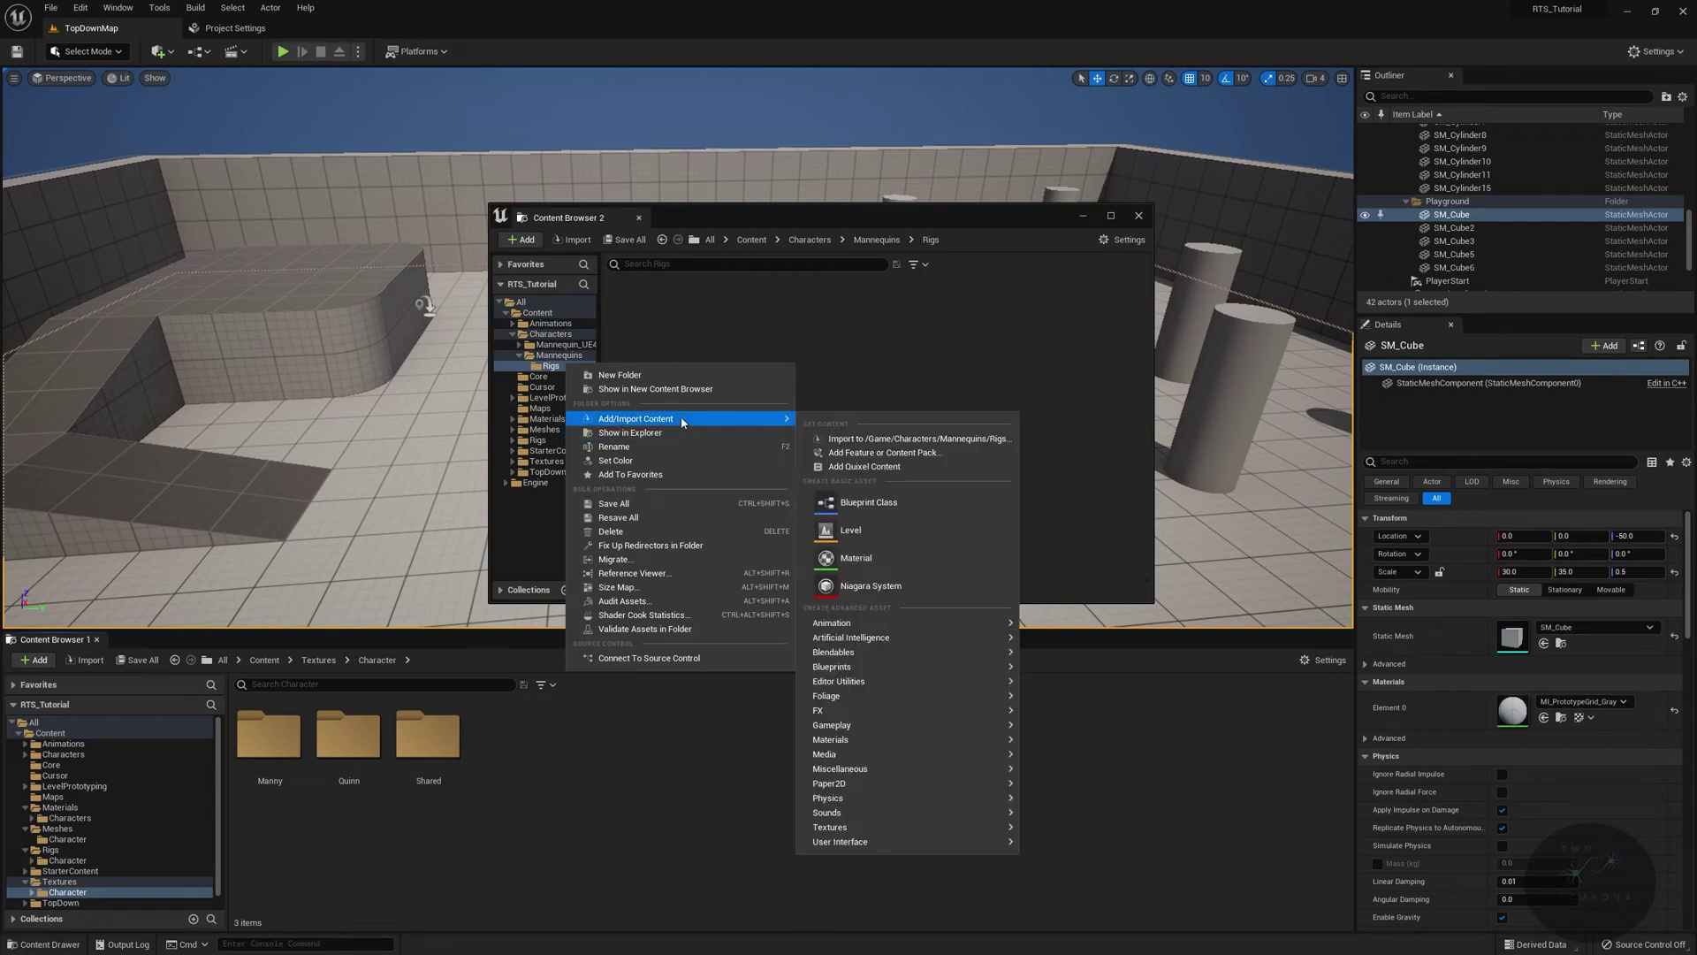
left_click(681, 546)
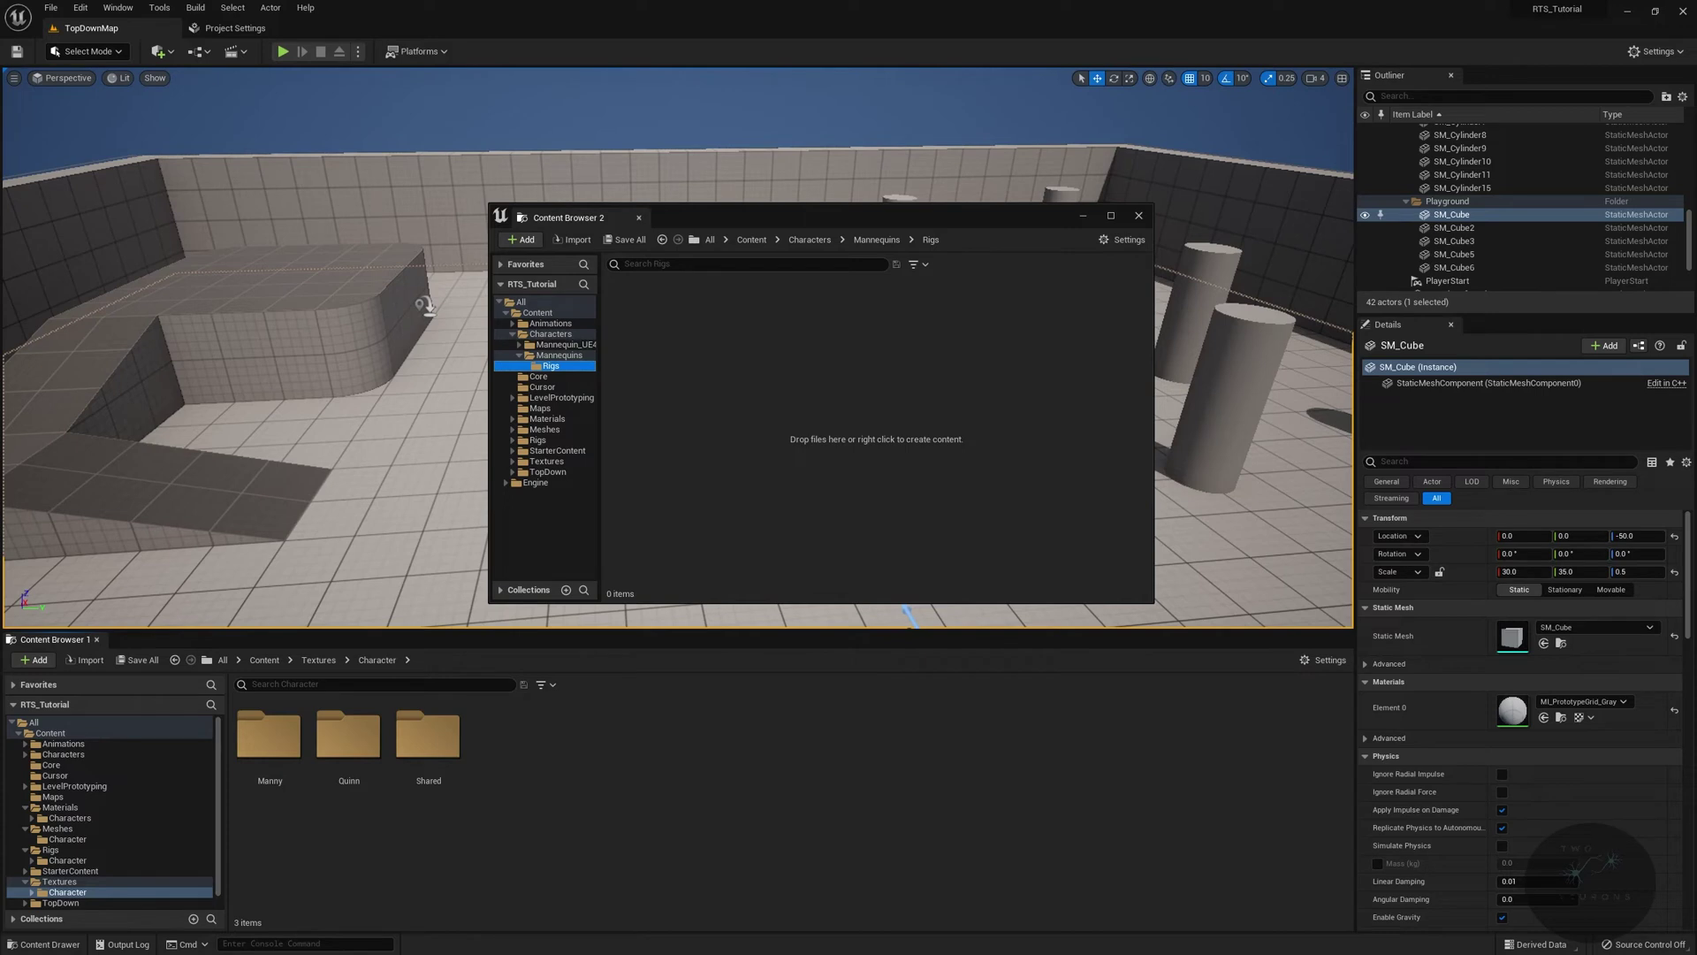
Examine the Mannequin_UE4 folder and the contents of its Animations subfolder
left_click(564, 354)
left_click(562, 344)
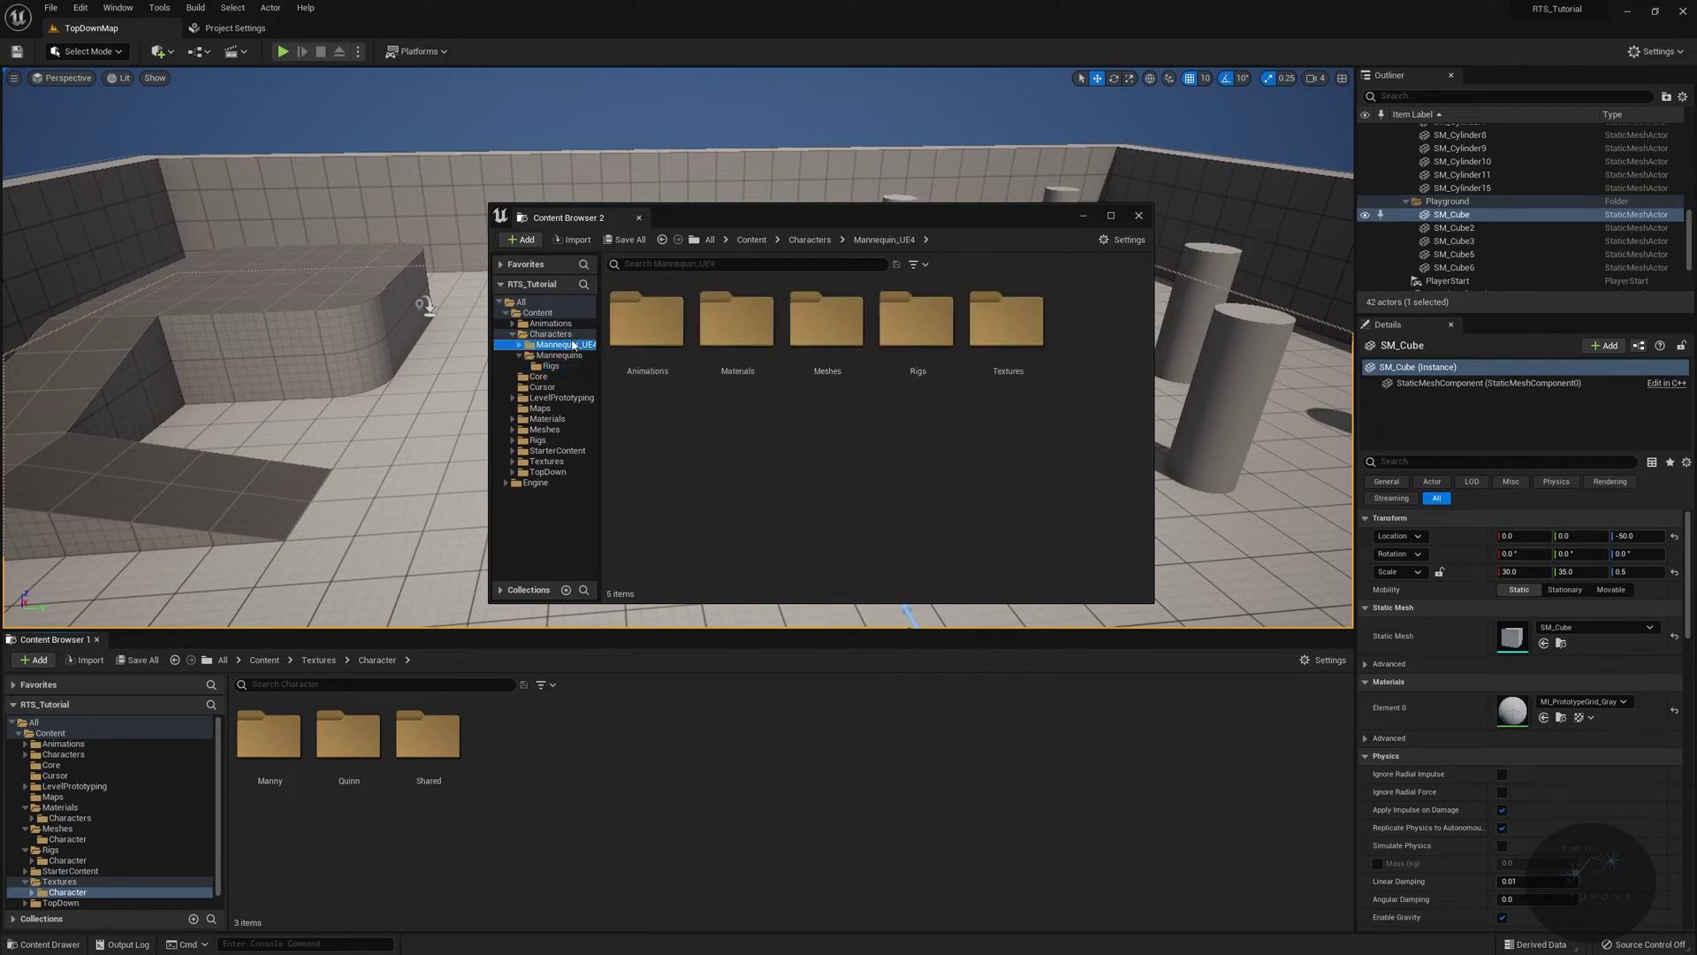
double_click(642, 395)
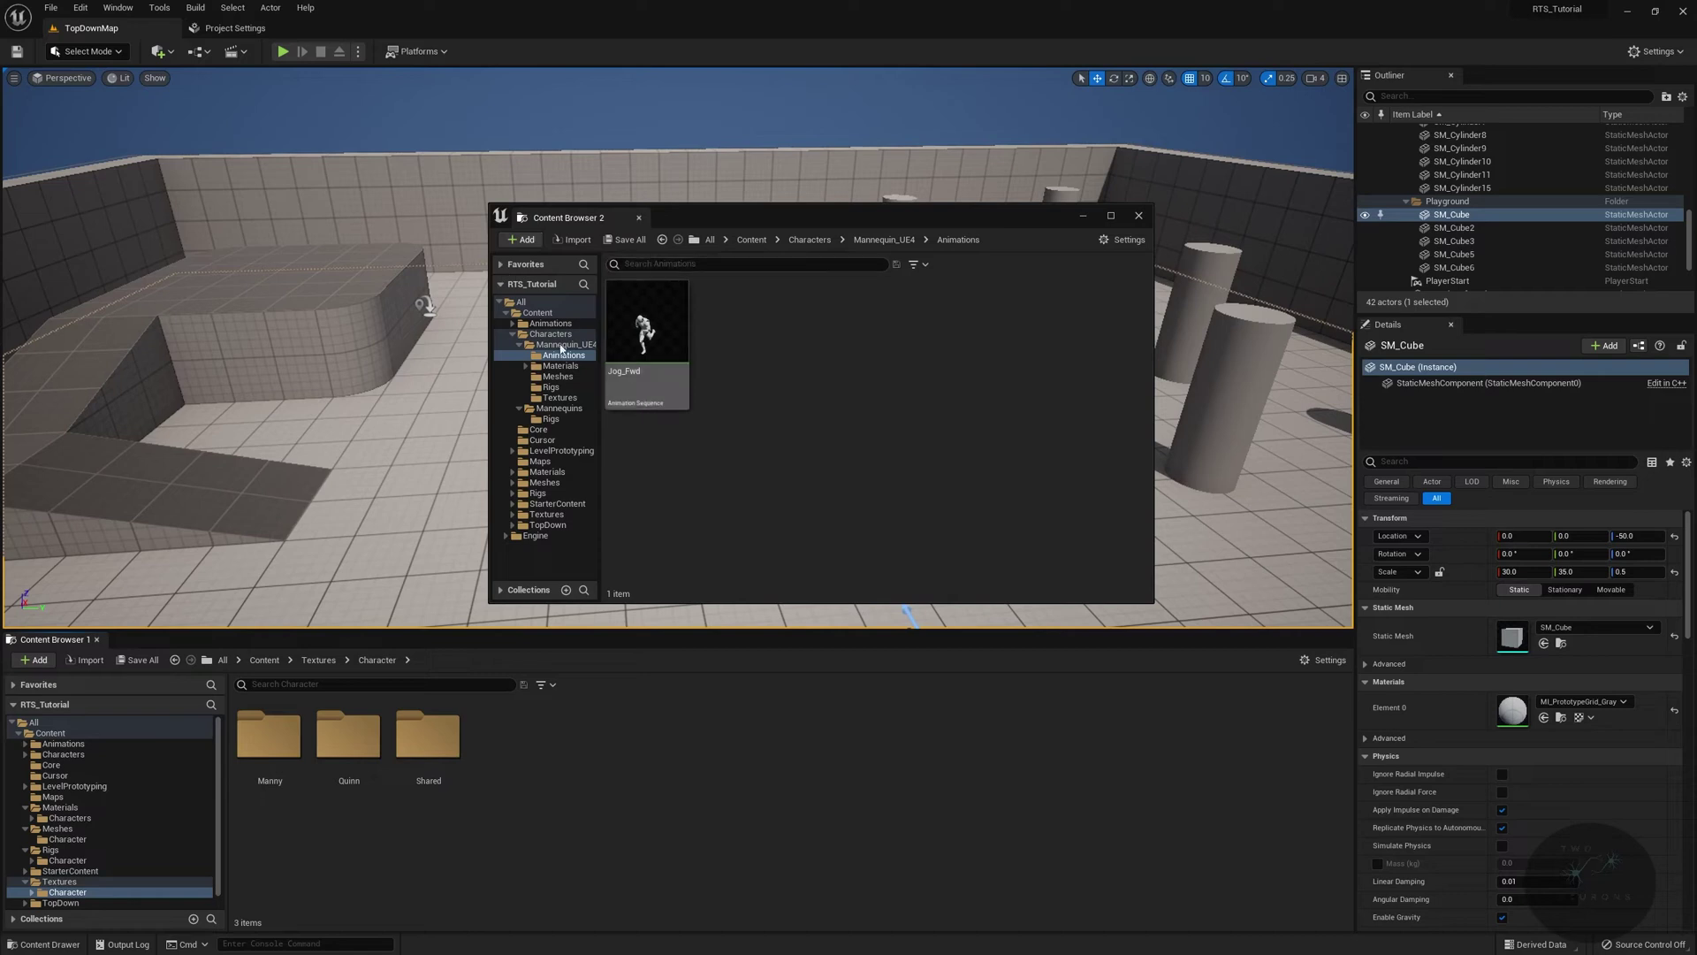
Create a folder named Starter in the Content folder
left_click(535, 310)
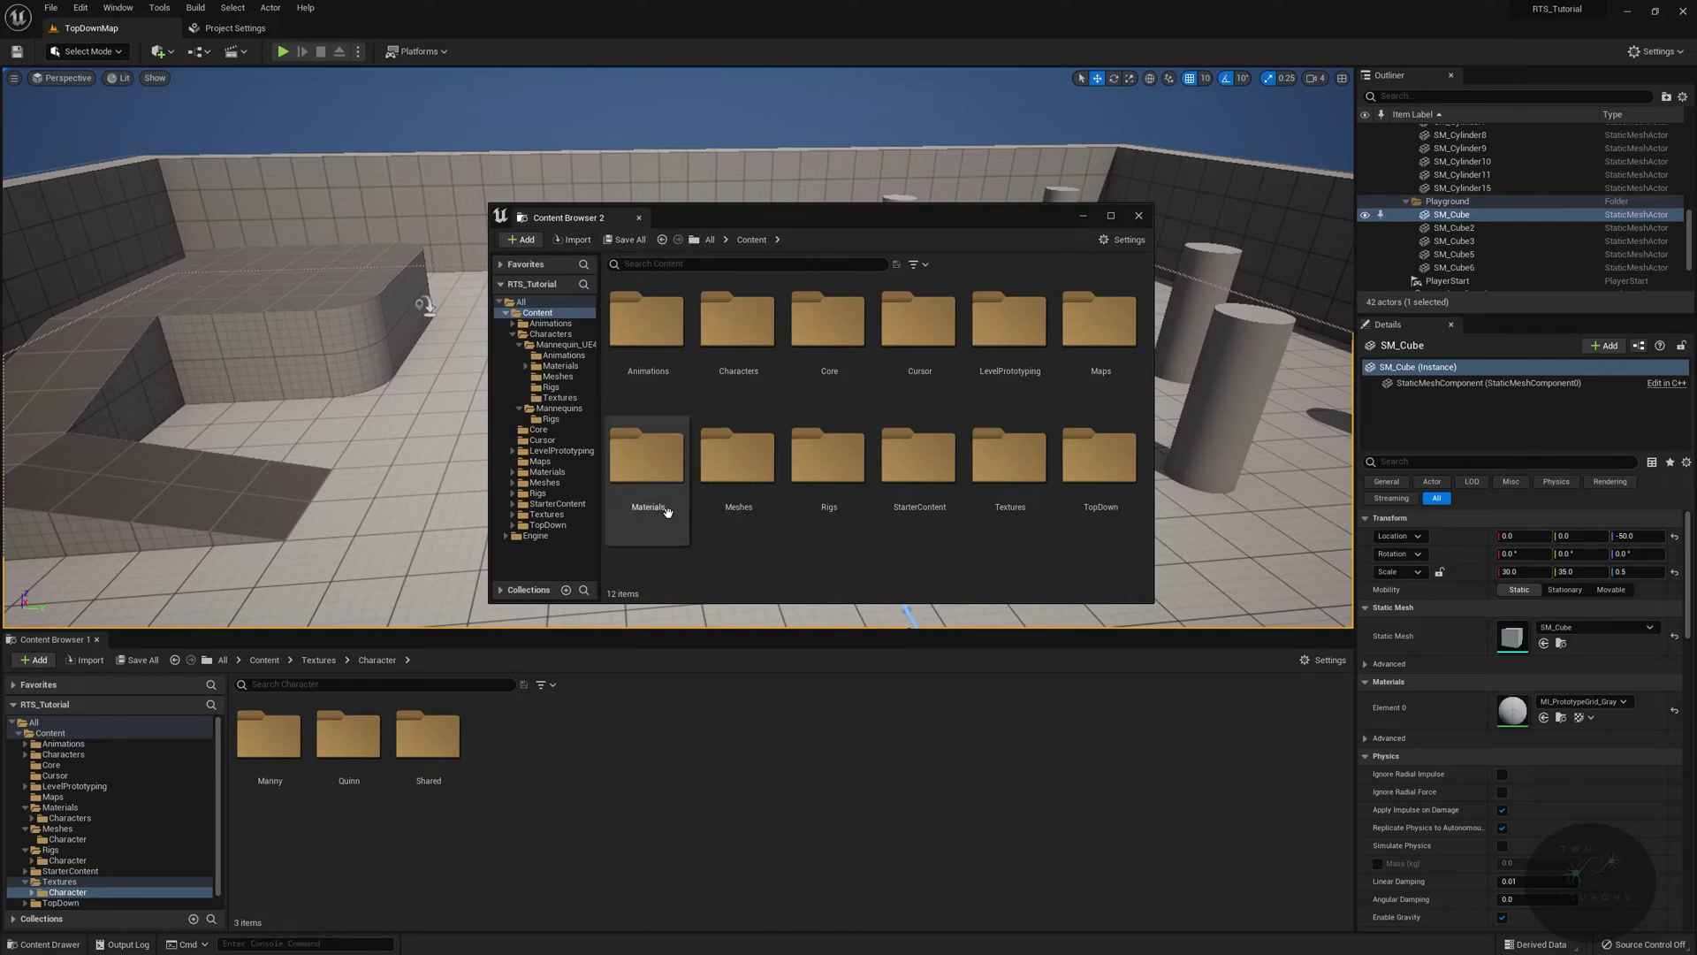
right_click(738, 560)
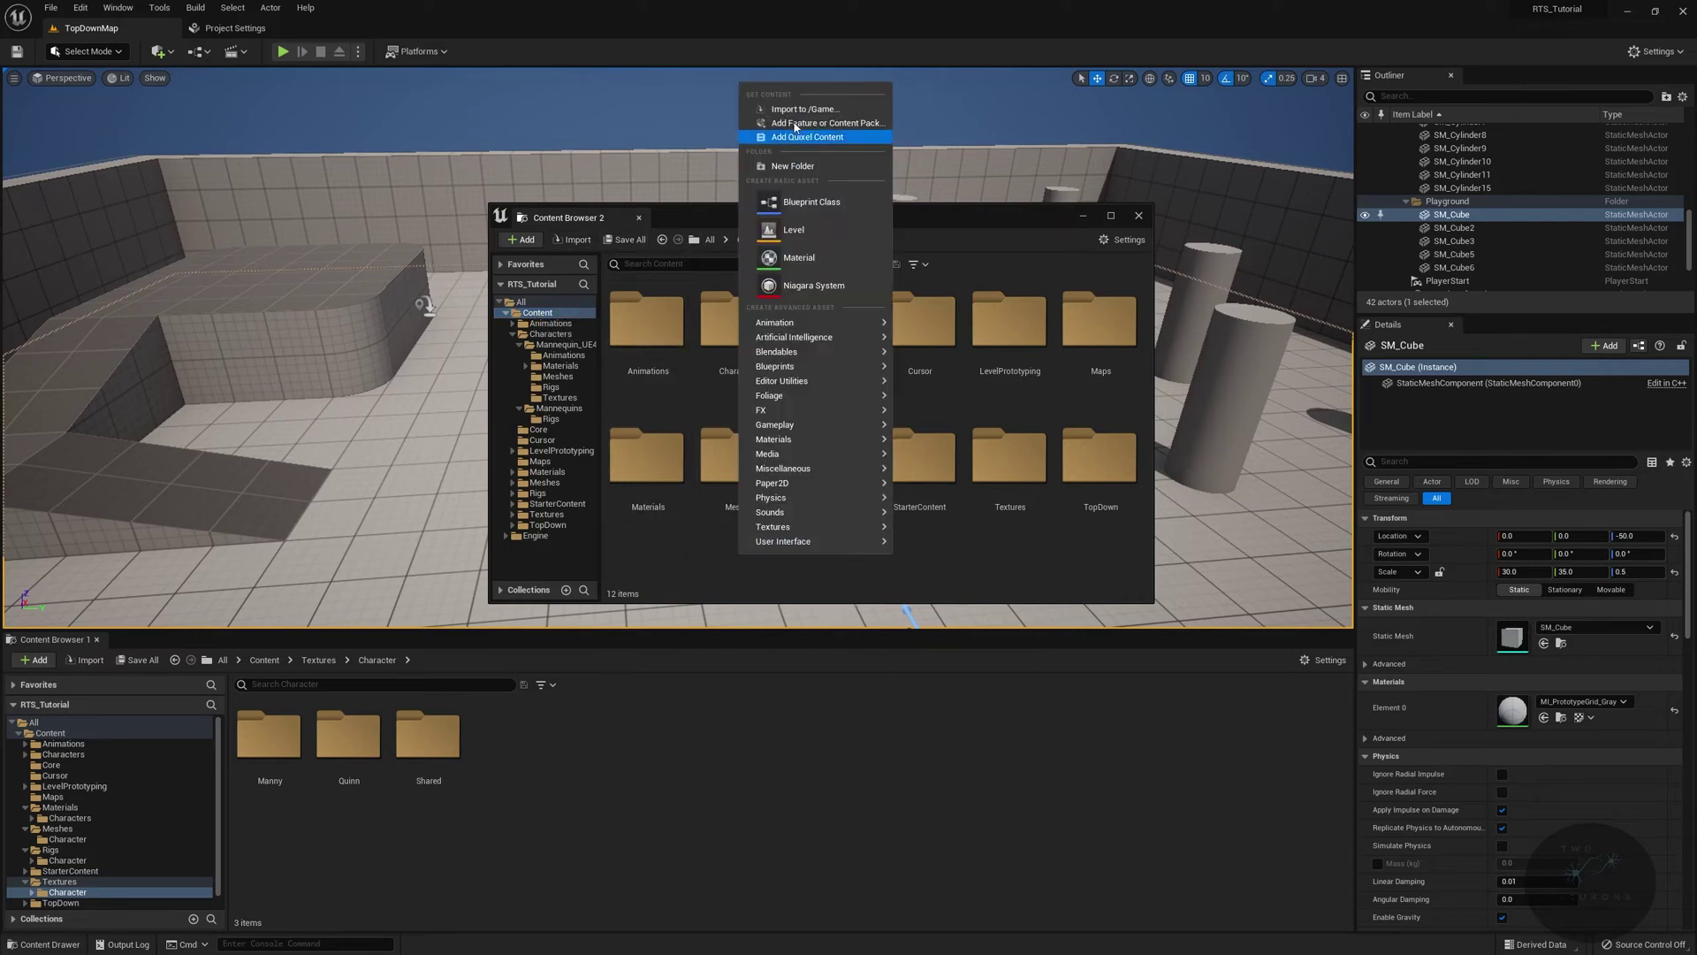
left_click(824, 167)
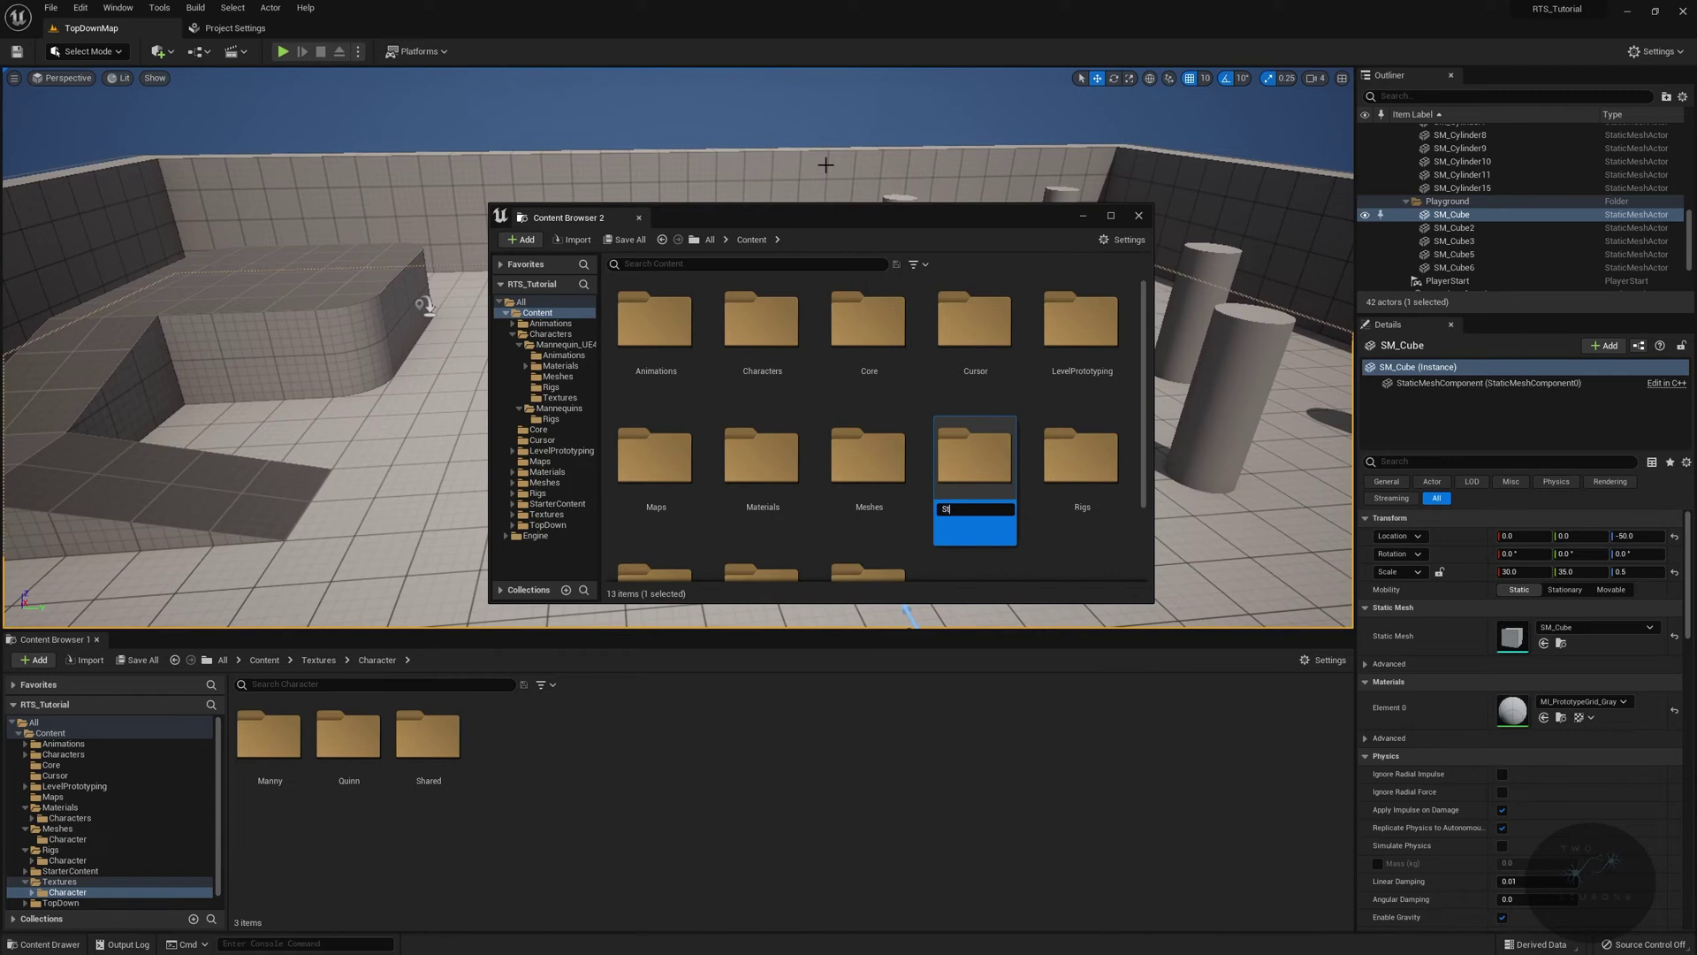
key("Return")
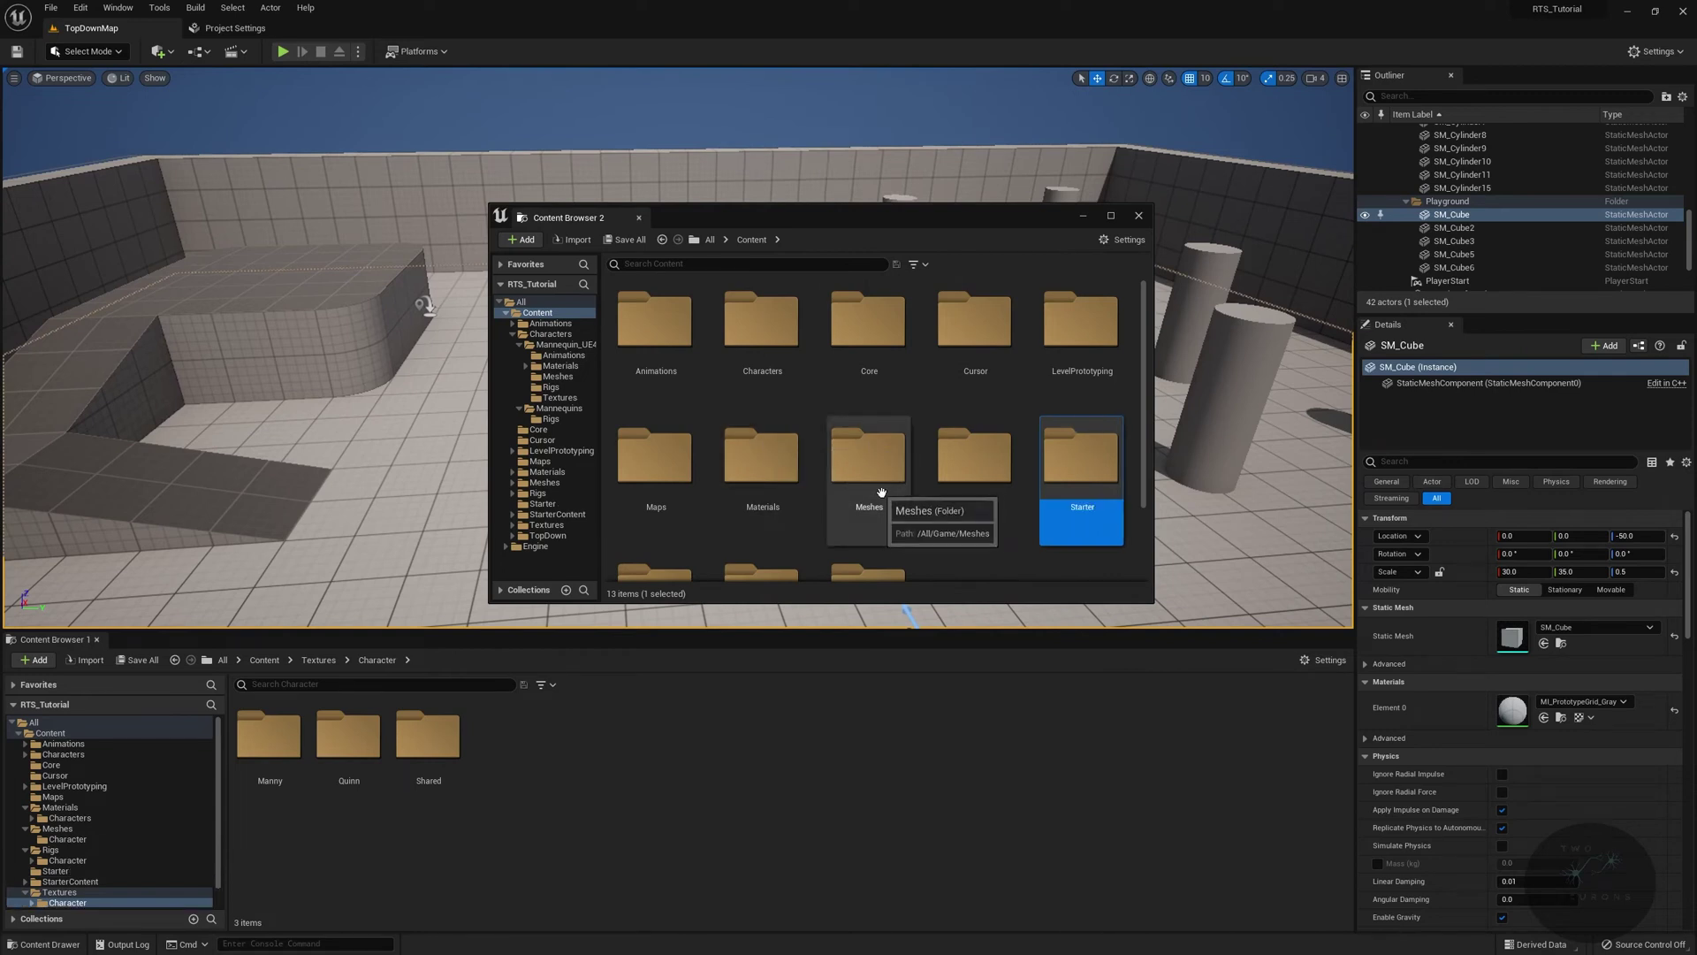
Look over the Content folders in the second browser and open Characters
scroll(822, 410, "down", 1)
scroll(822, 409, "up", 1)
double_click(762, 331)
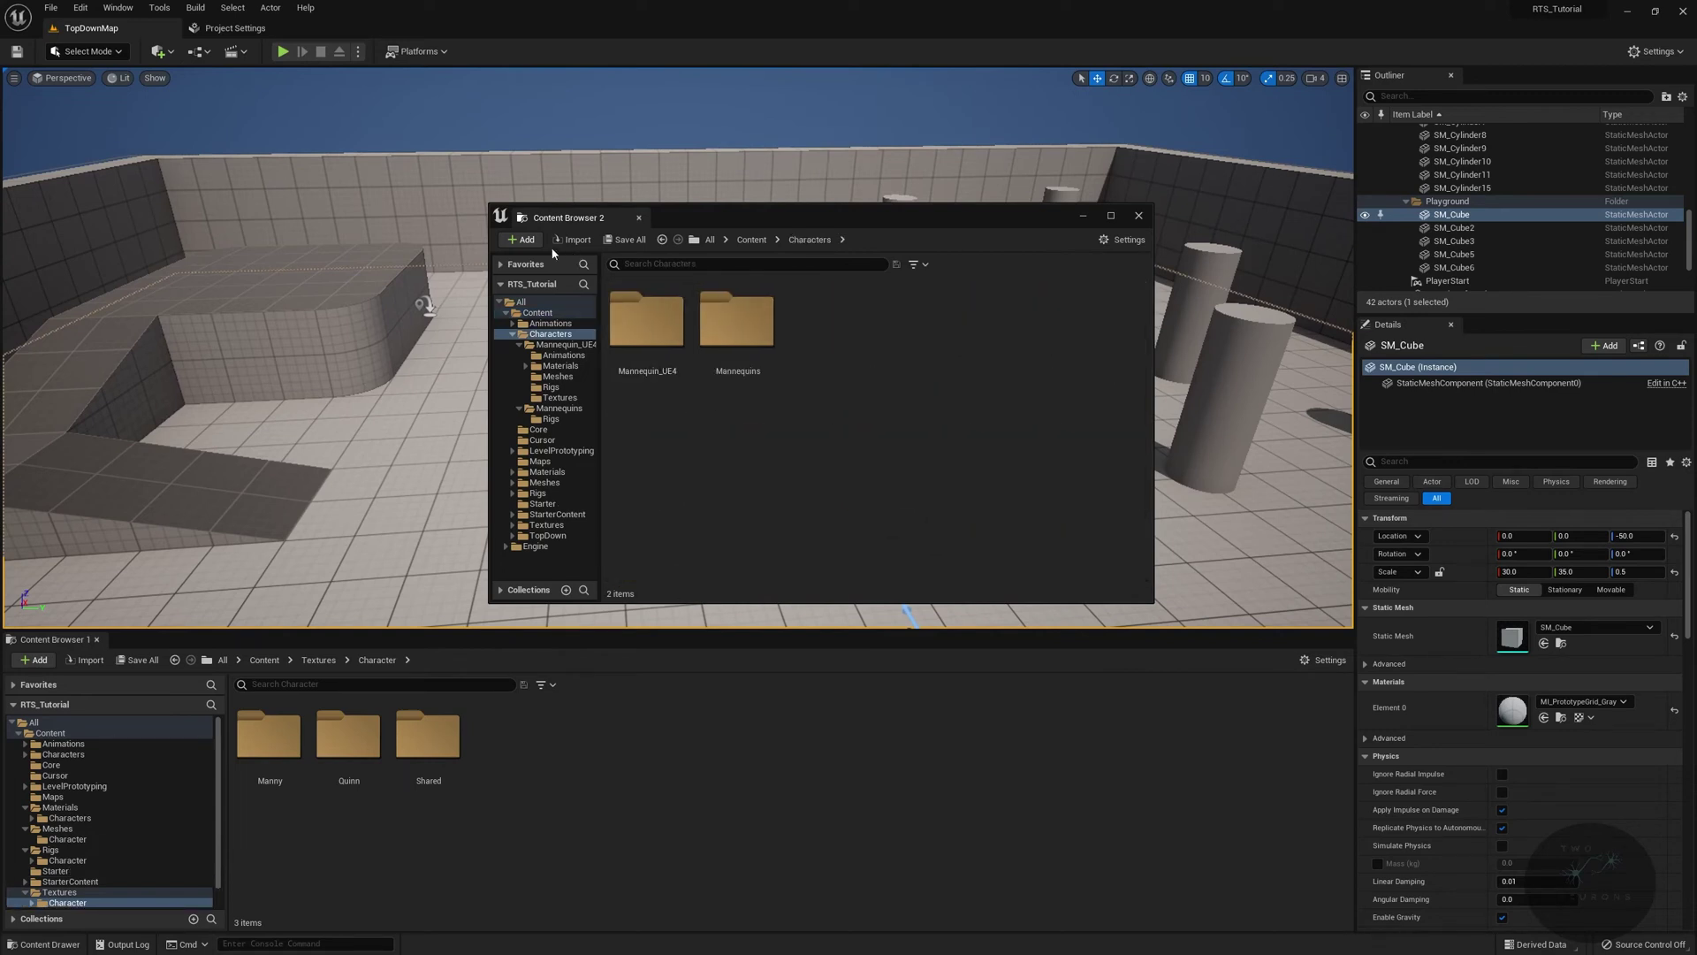
Move the Characters folder from Content into the Starter folder and open the moved Characters folder
left_click(725, 239)
left_click(751, 280)
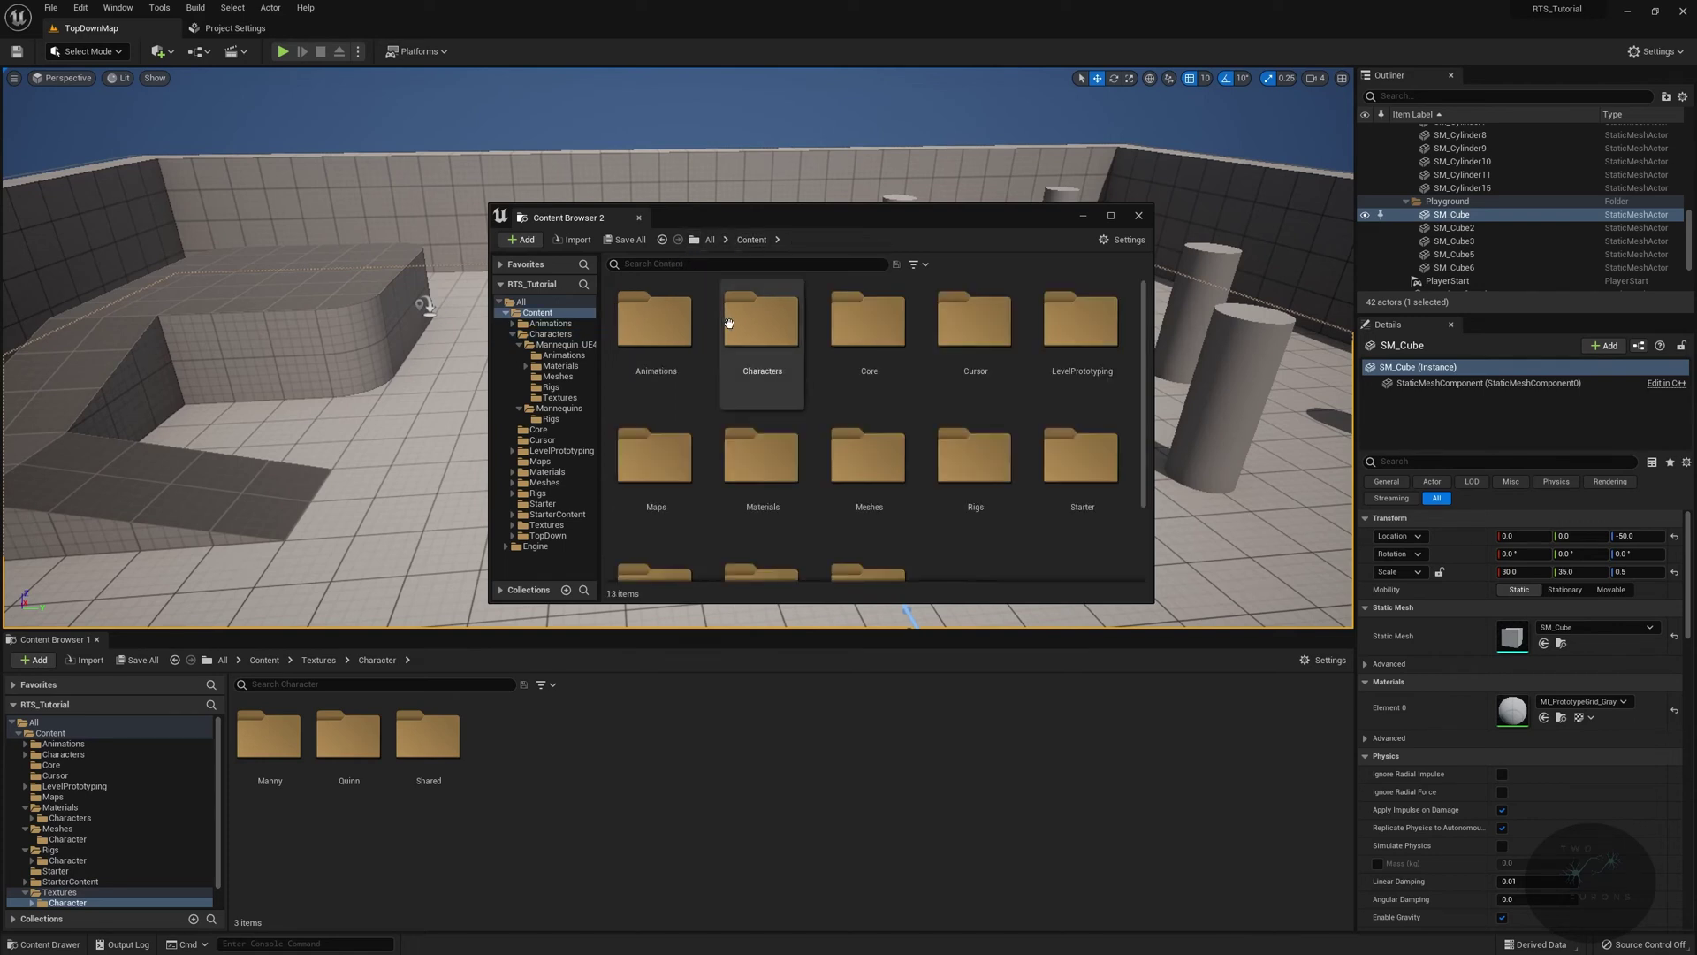
left_click_drag(762, 332, 1069, 468)
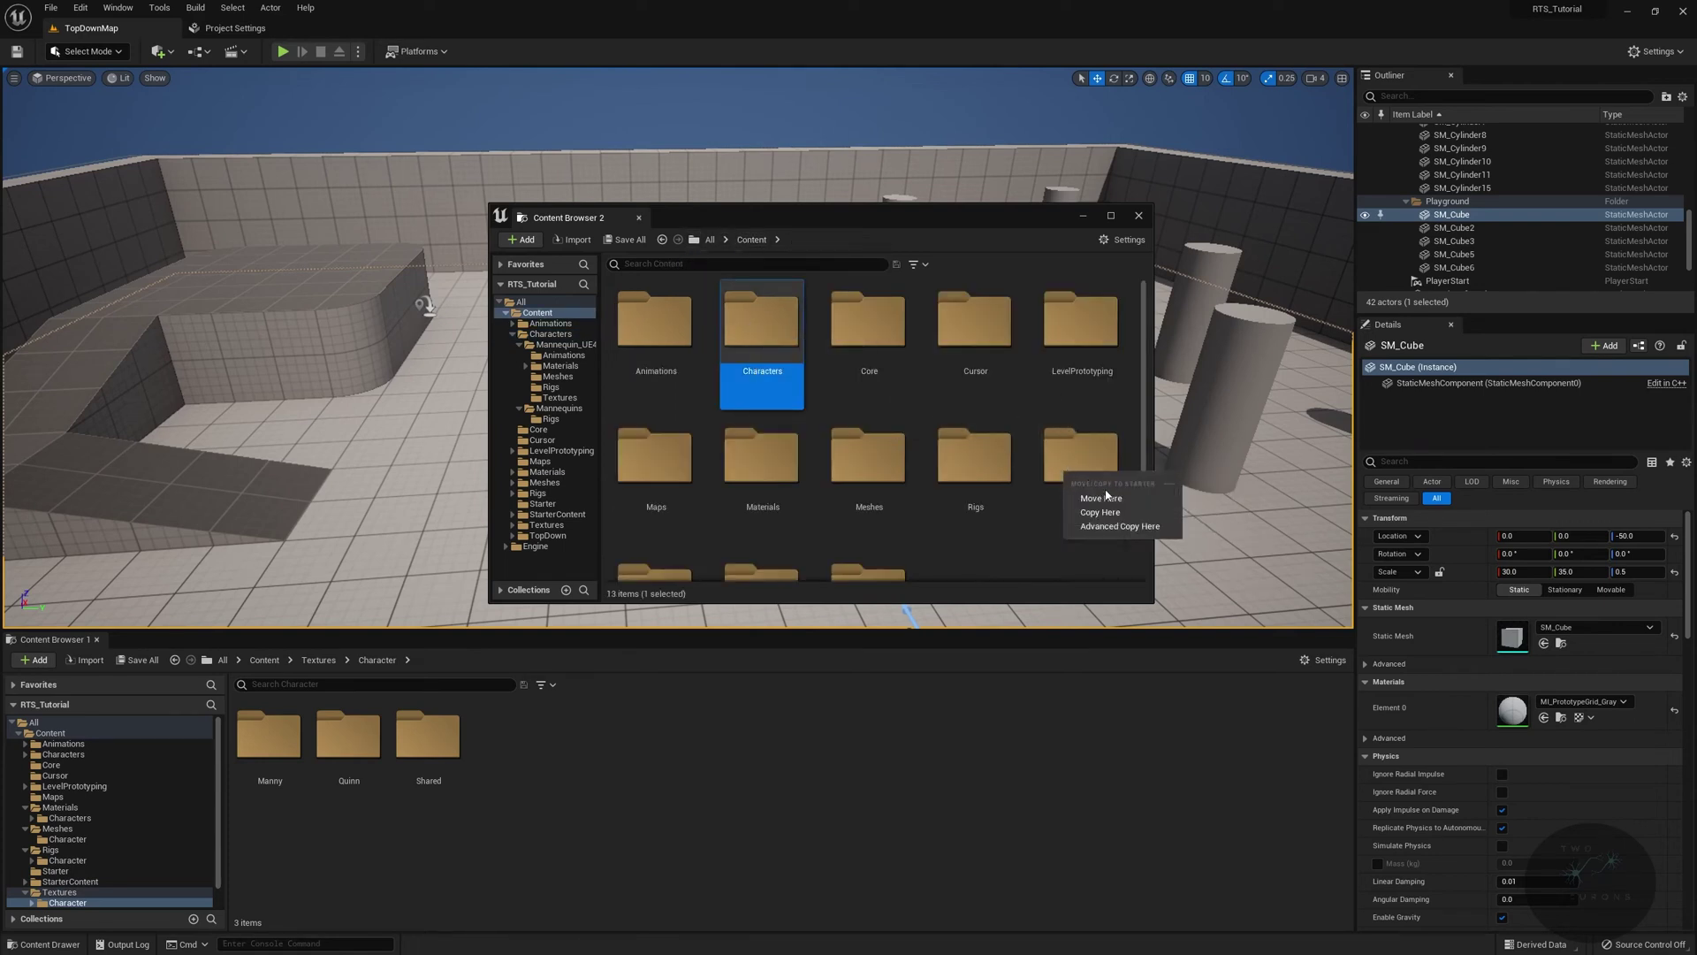
left_click(1106, 493)
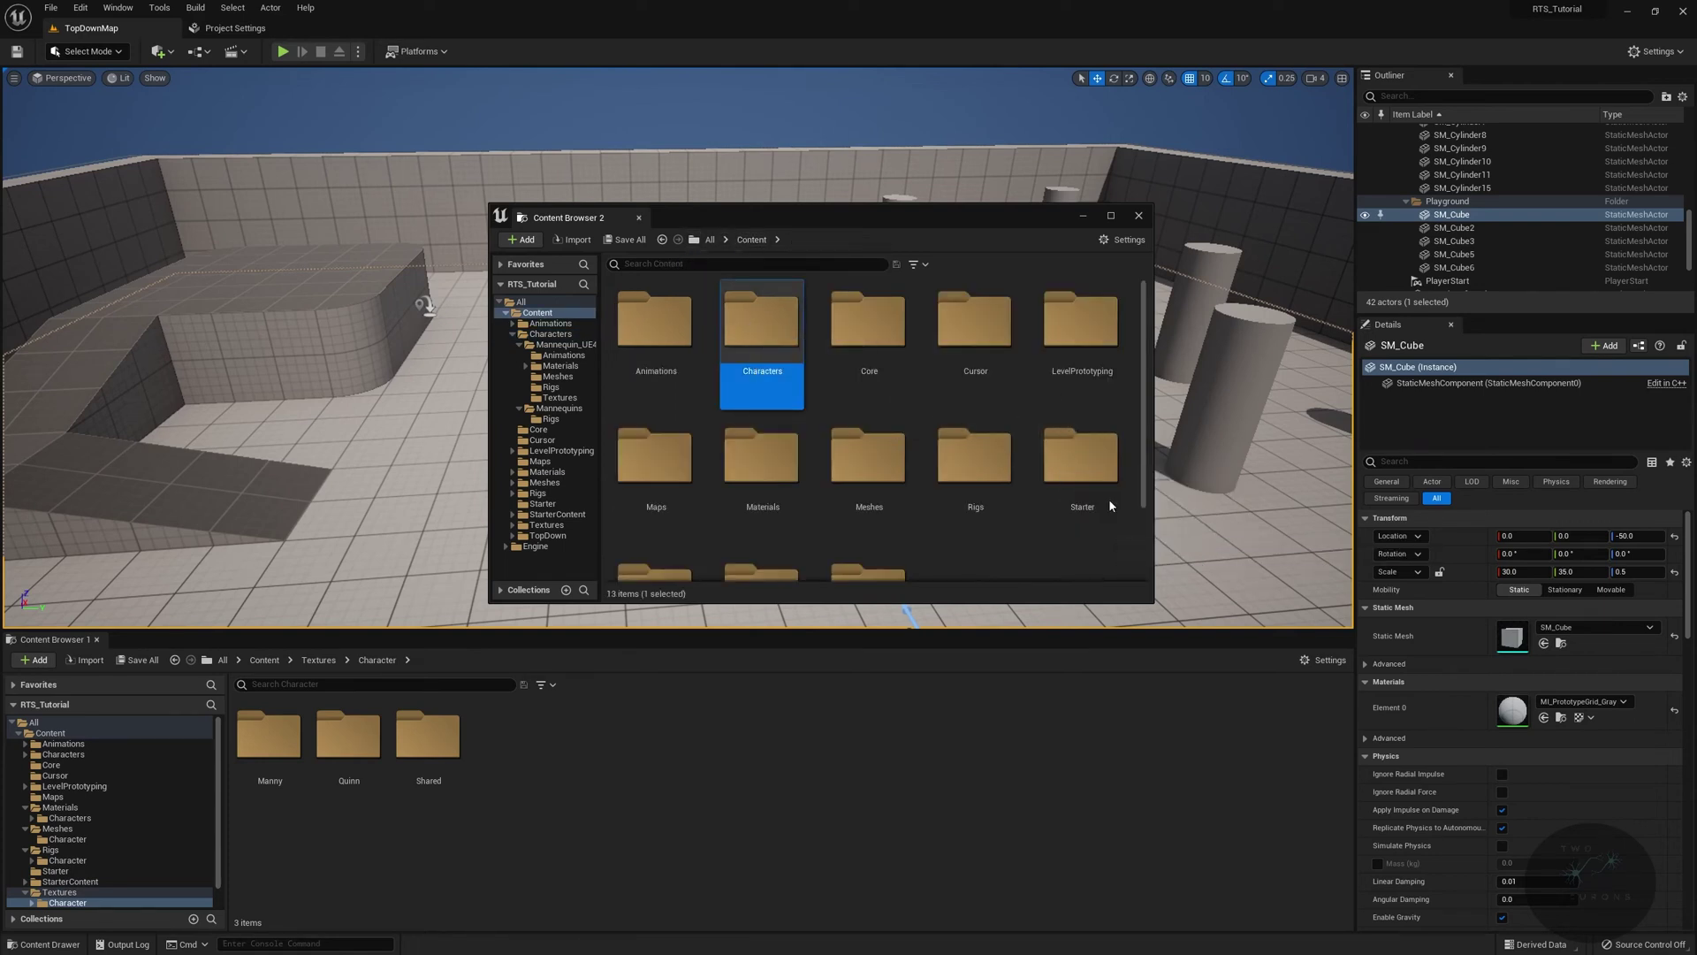
double_click(996, 464)
double_click(654, 358)
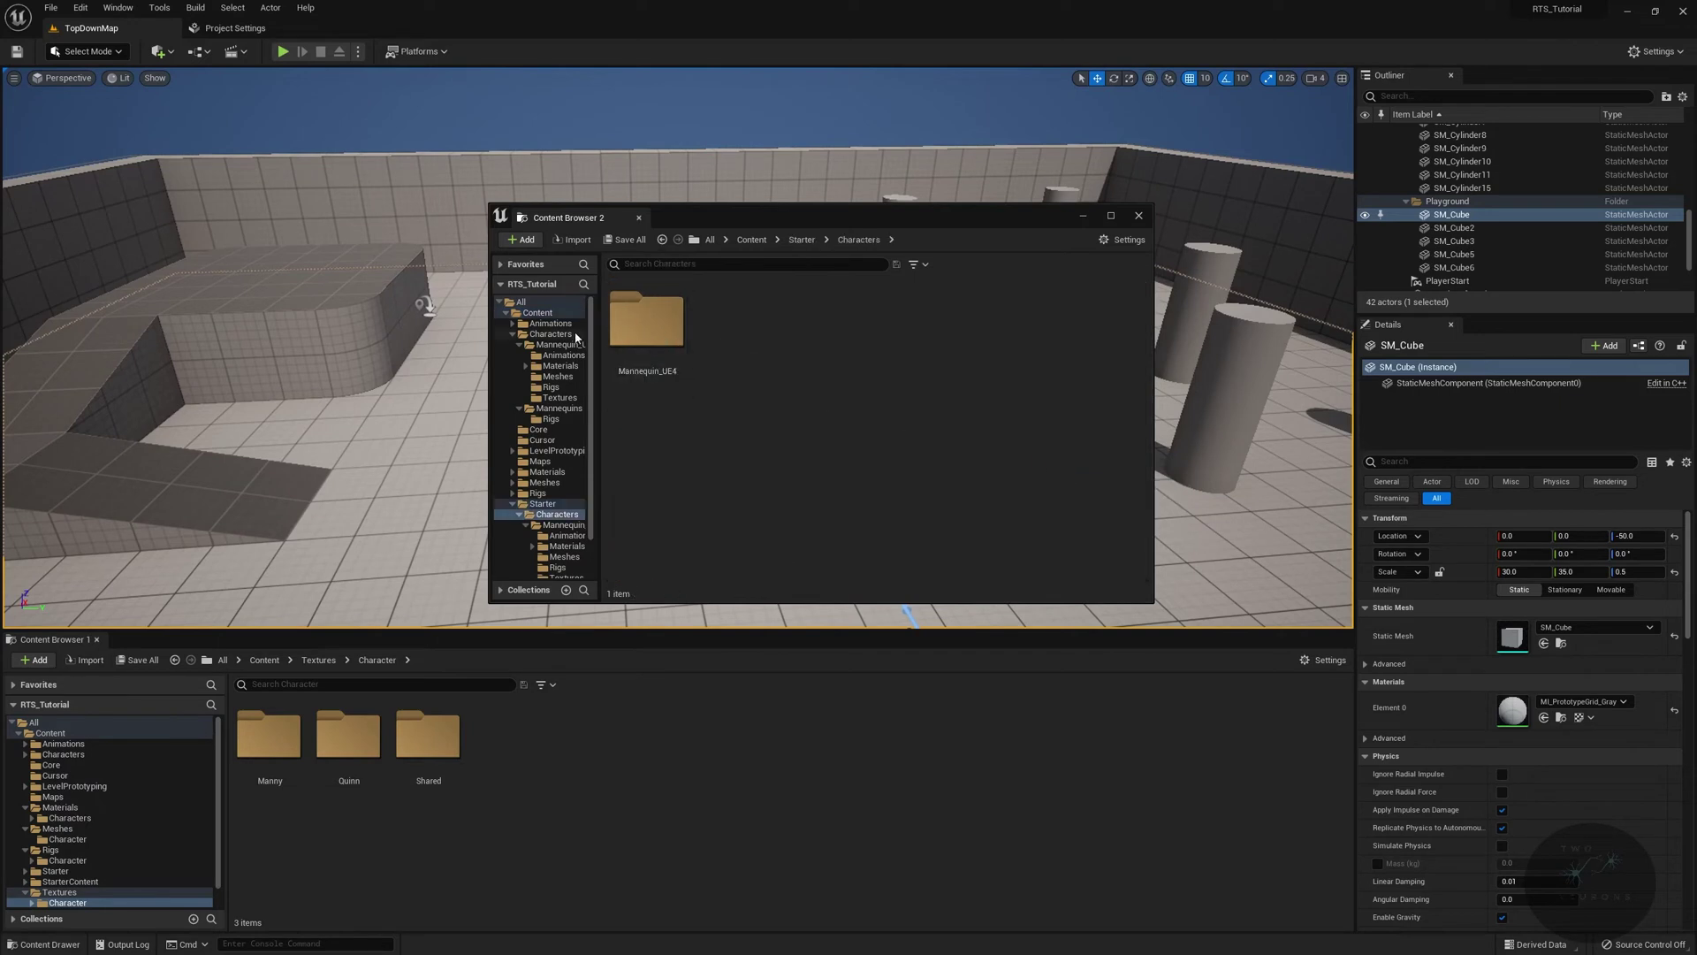
Fix up redirectors in the original Characters folder under Content and try to delete that folder
left_click(539, 312)
right_click(778, 330)
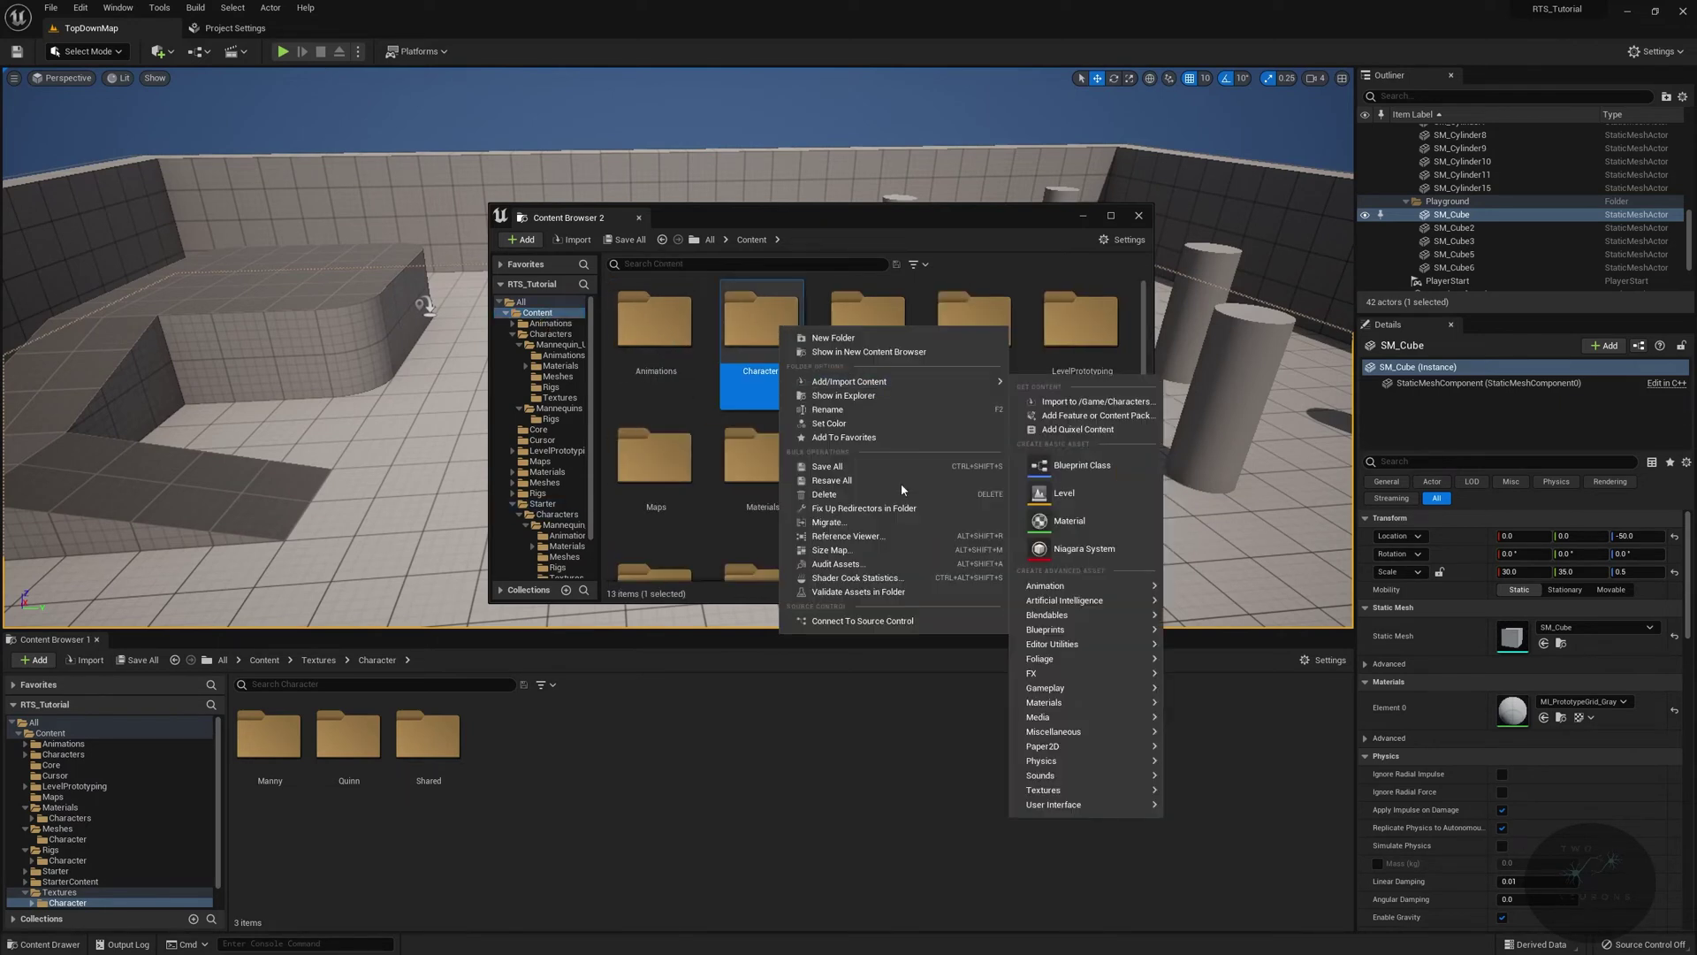
left_click(907, 503)
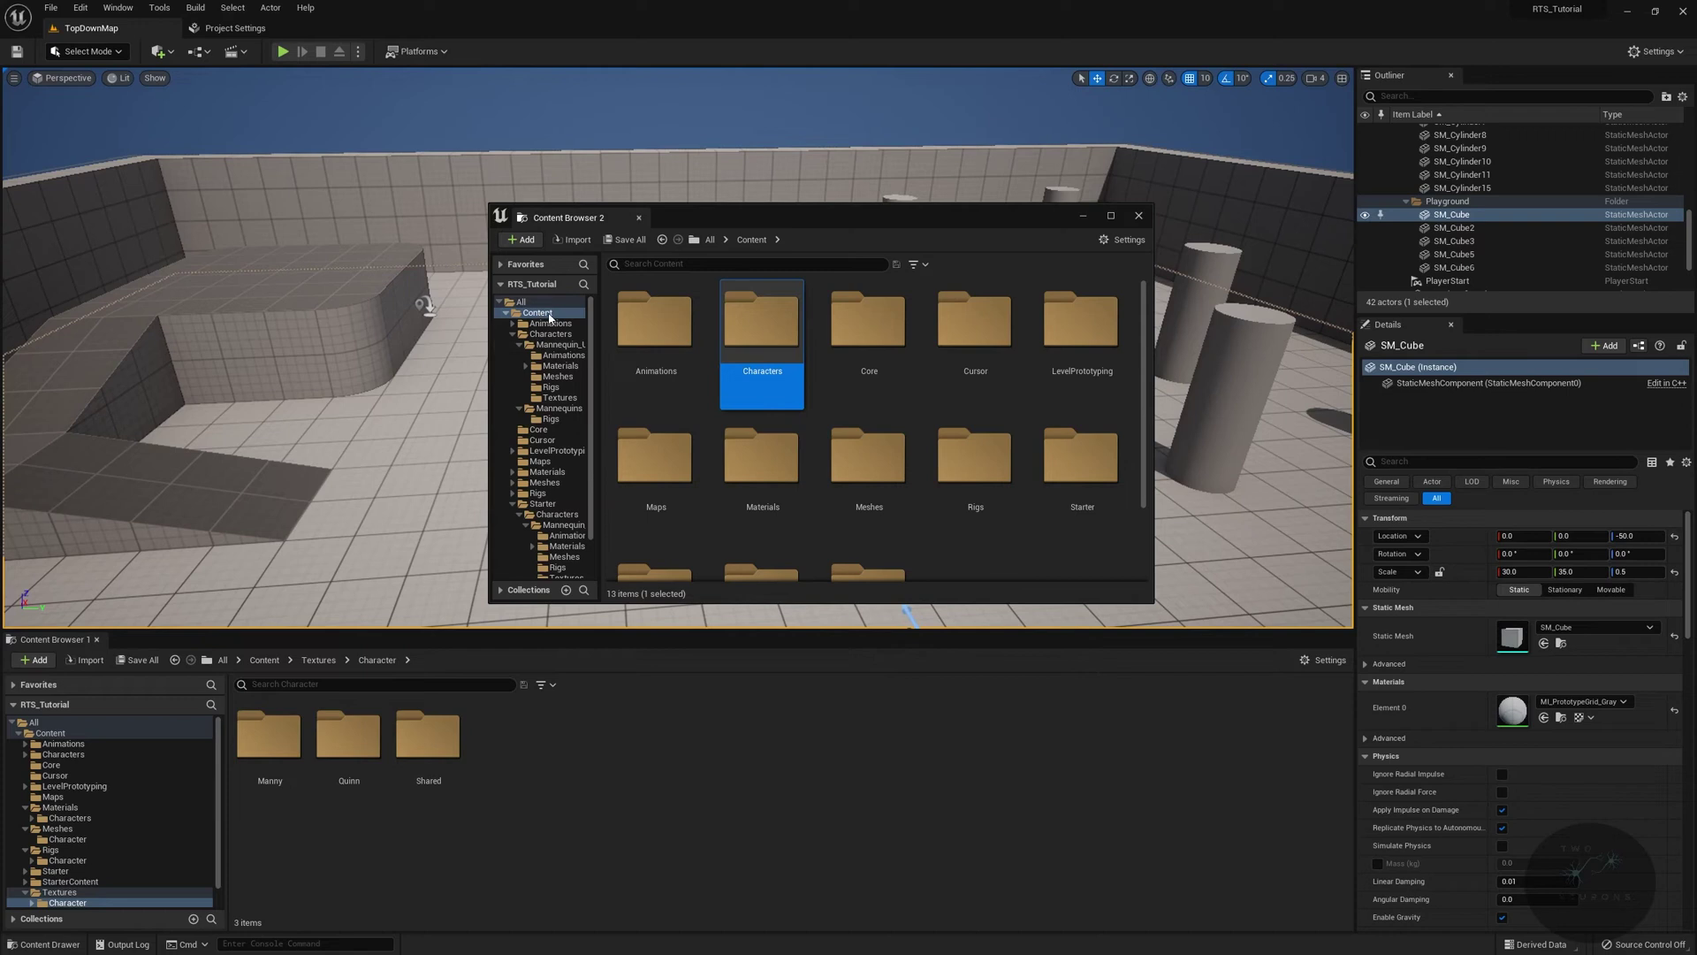
right_click(546, 316)
left_click(751, 322)
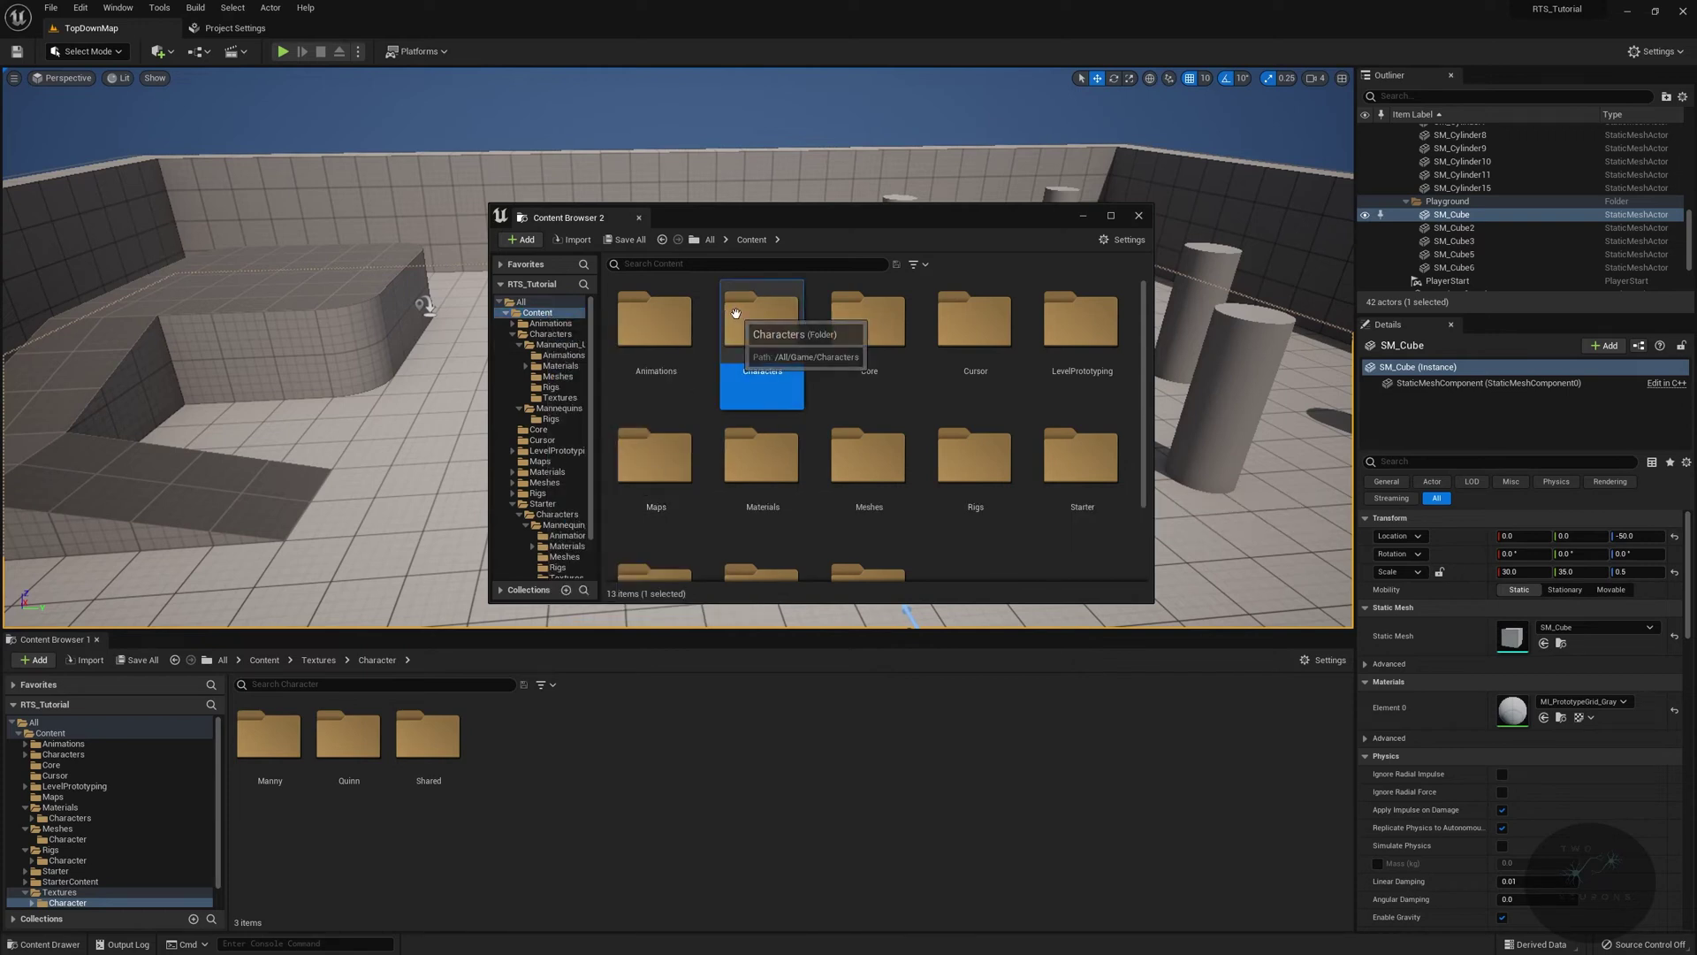
key("Delete")
left_click(791, 330)
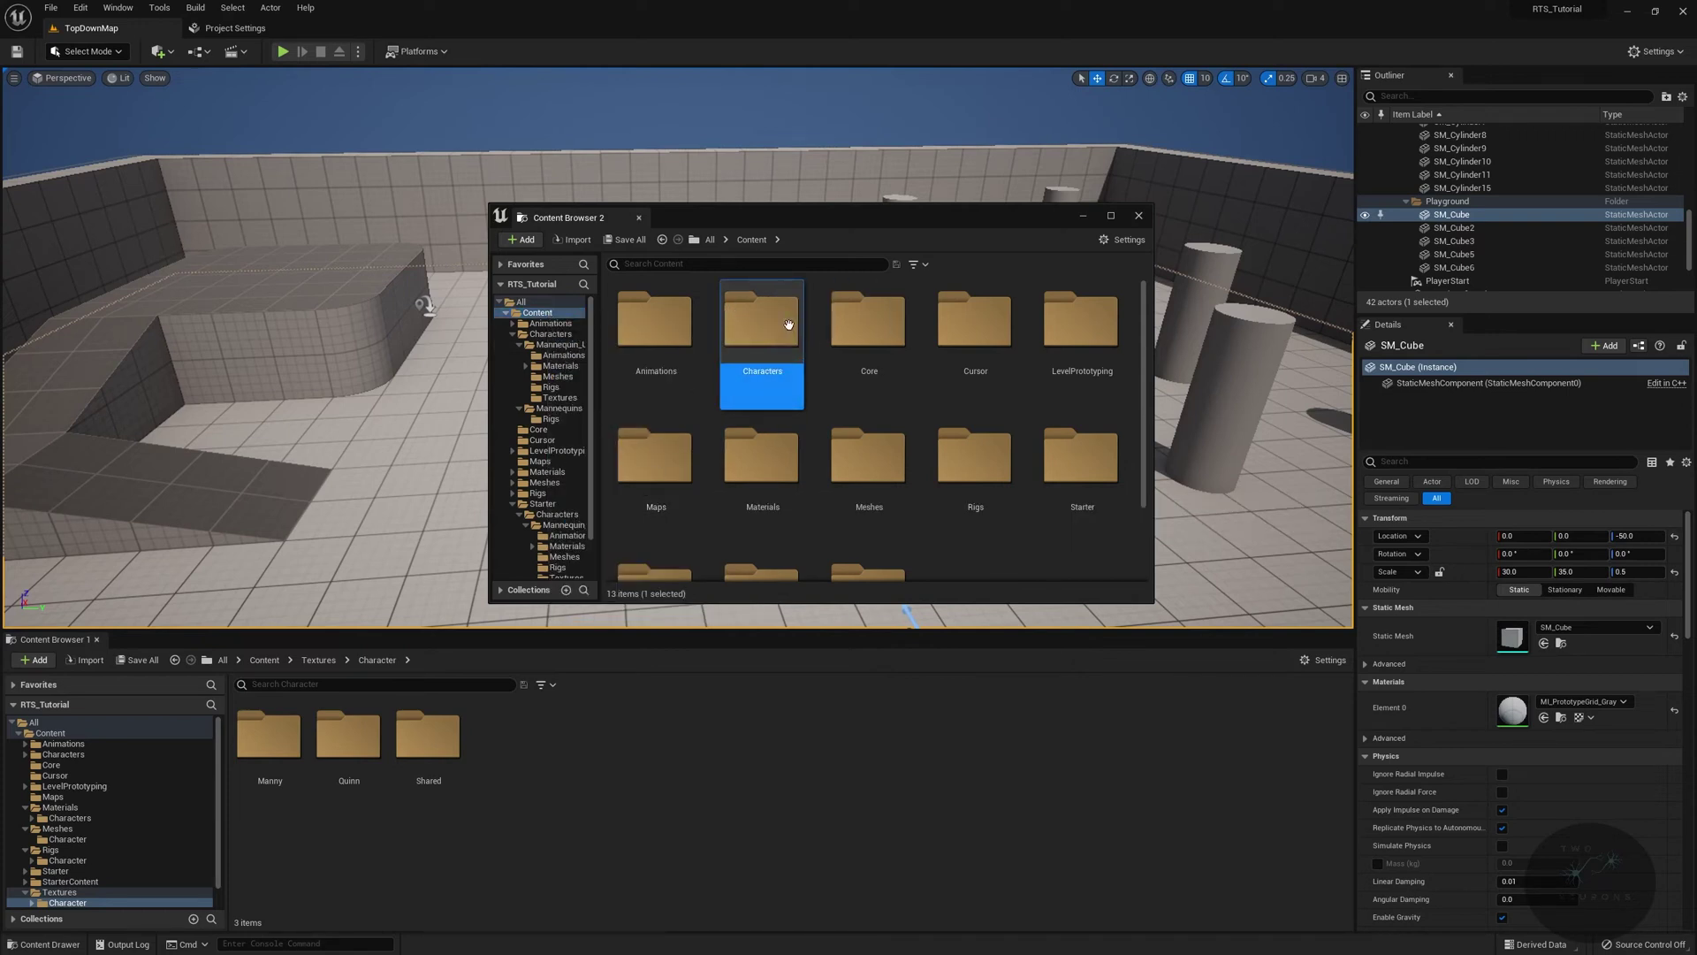
Delete the leftover Mannequin_UE4 folder from the original Characters folder and return to Content
double_click(788, 329)
left_click(647, 322)
key("Delete")
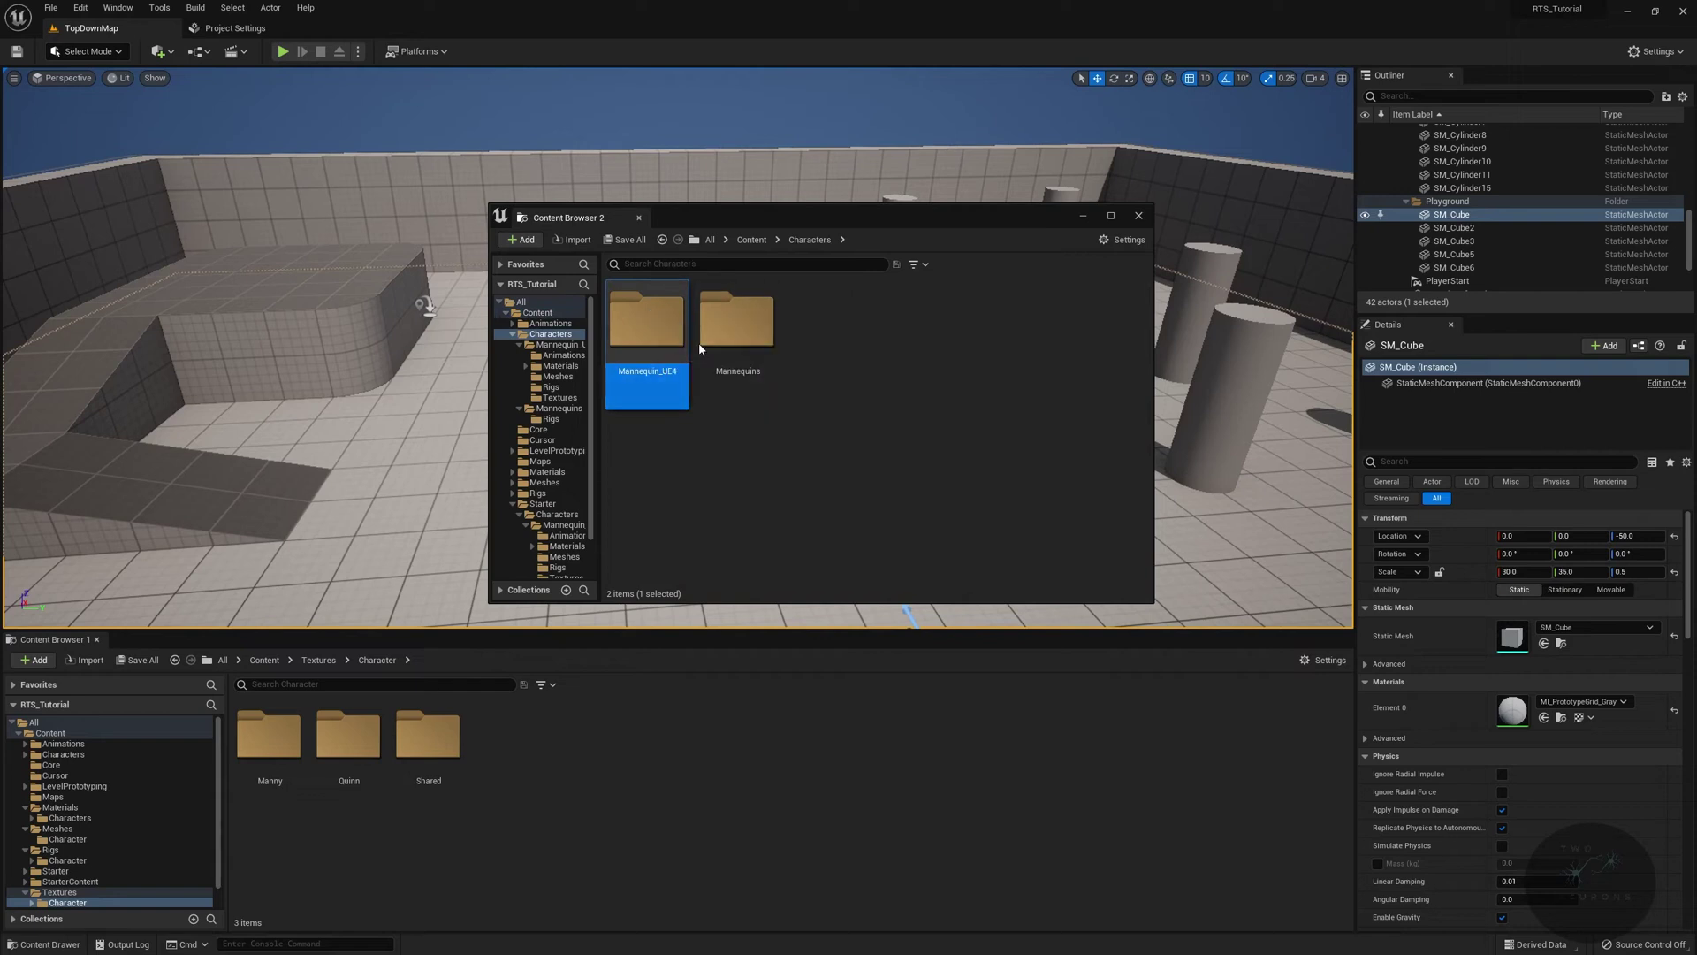
left_click(697, 345)
left_click(752, 241)
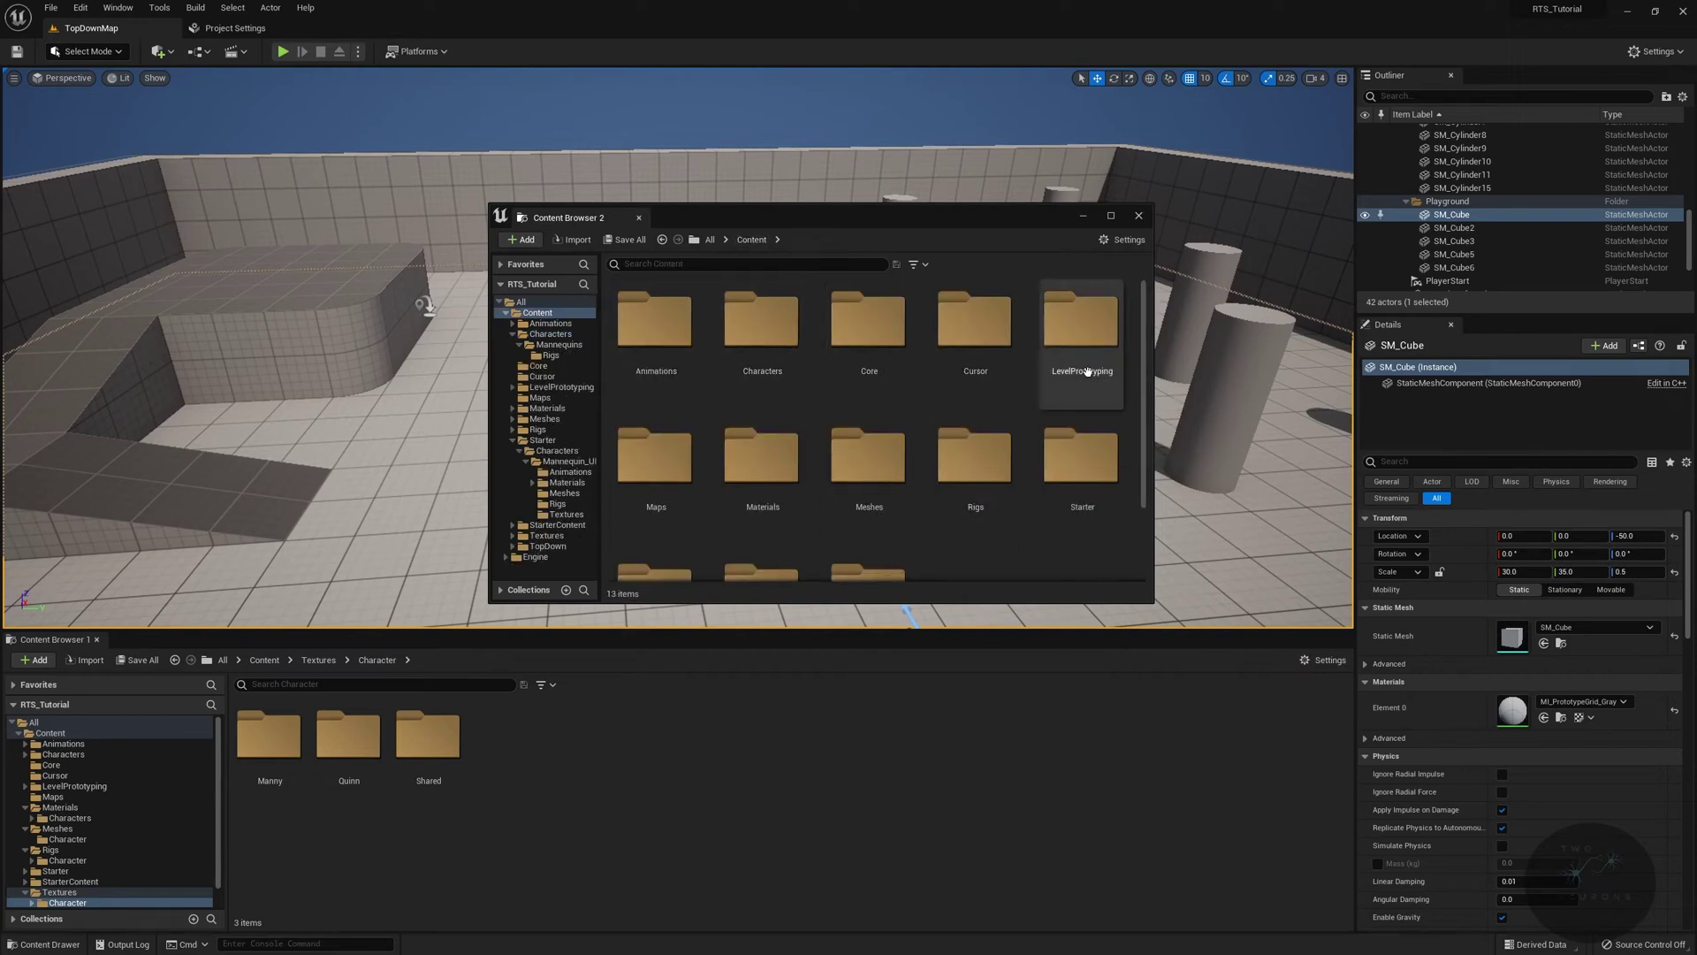
Examine the contents of the Textures, Meshes and Materials subfolders in LevelPrototyping
double_click(1087, 372)
left_click(737, 332)
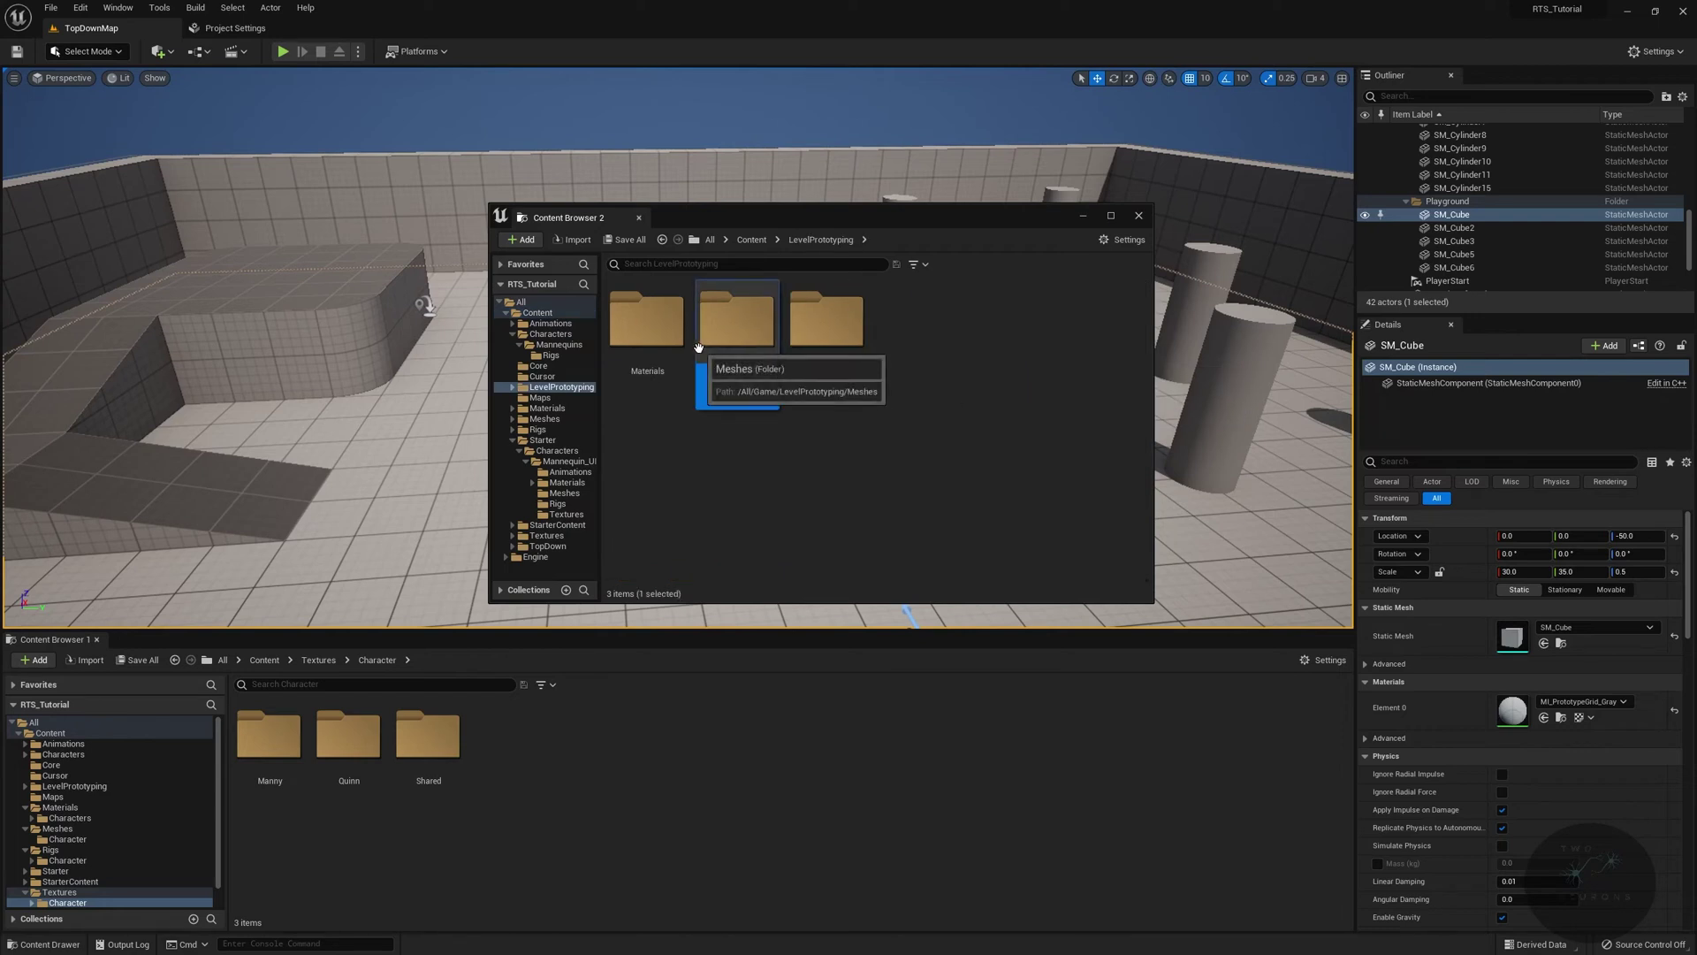
double_click(840, 318)
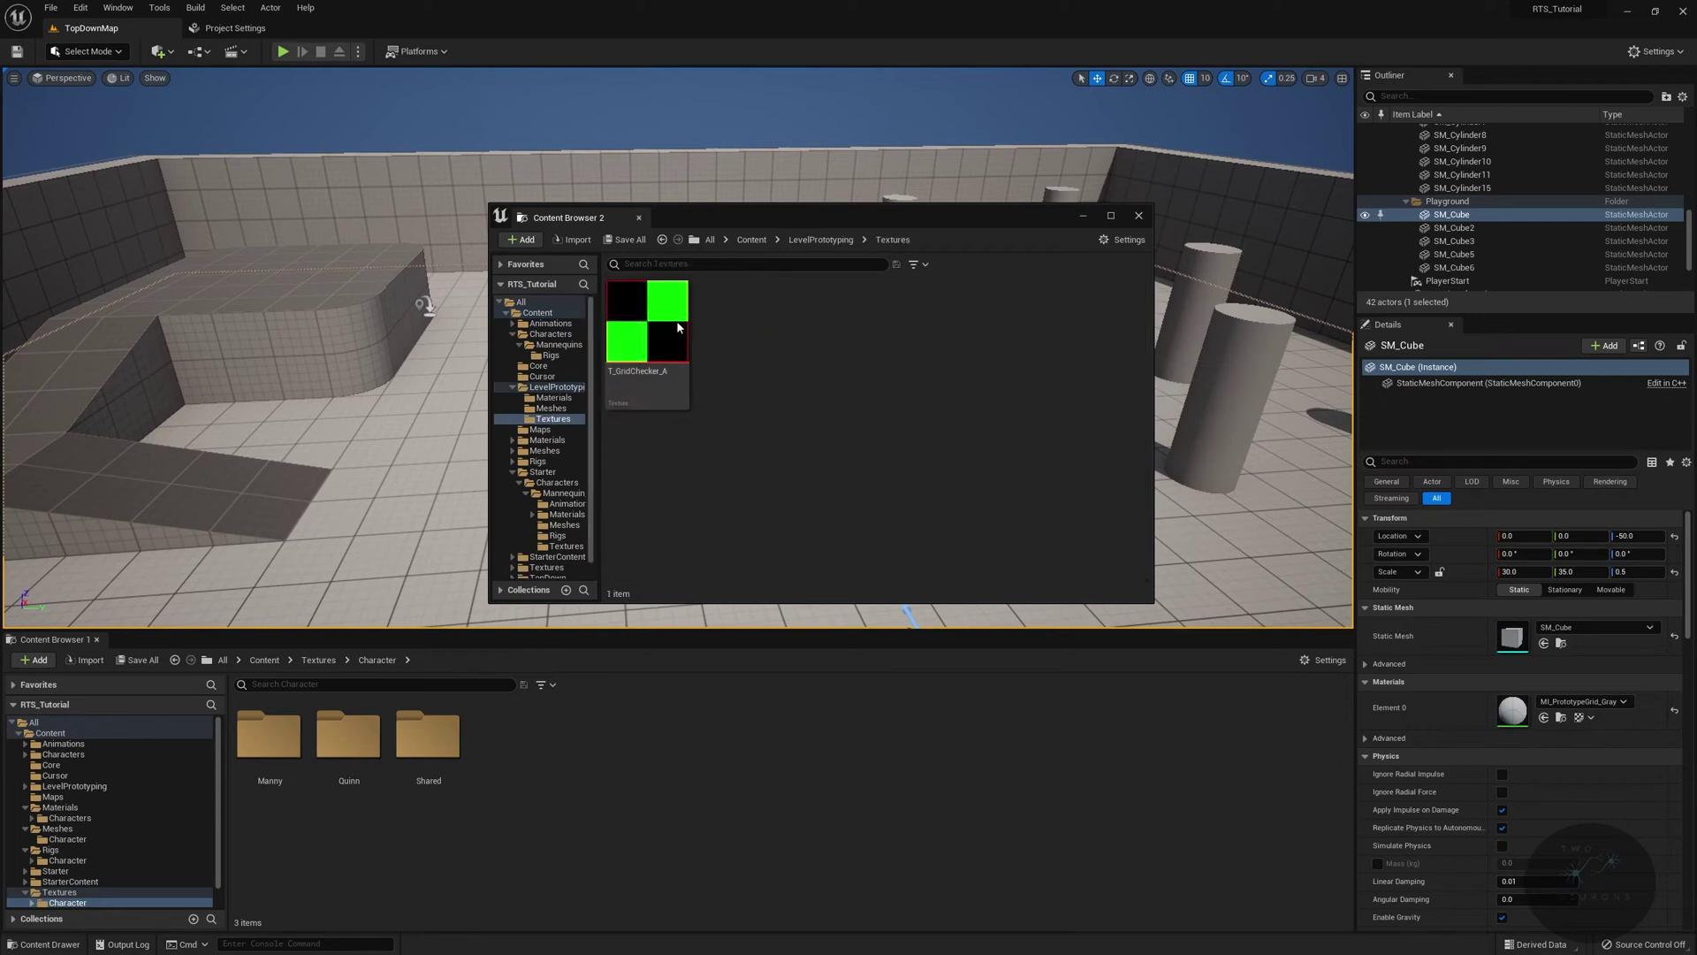
left_click(823, 243)
double_click(731, 294)
left_click(822, 243)
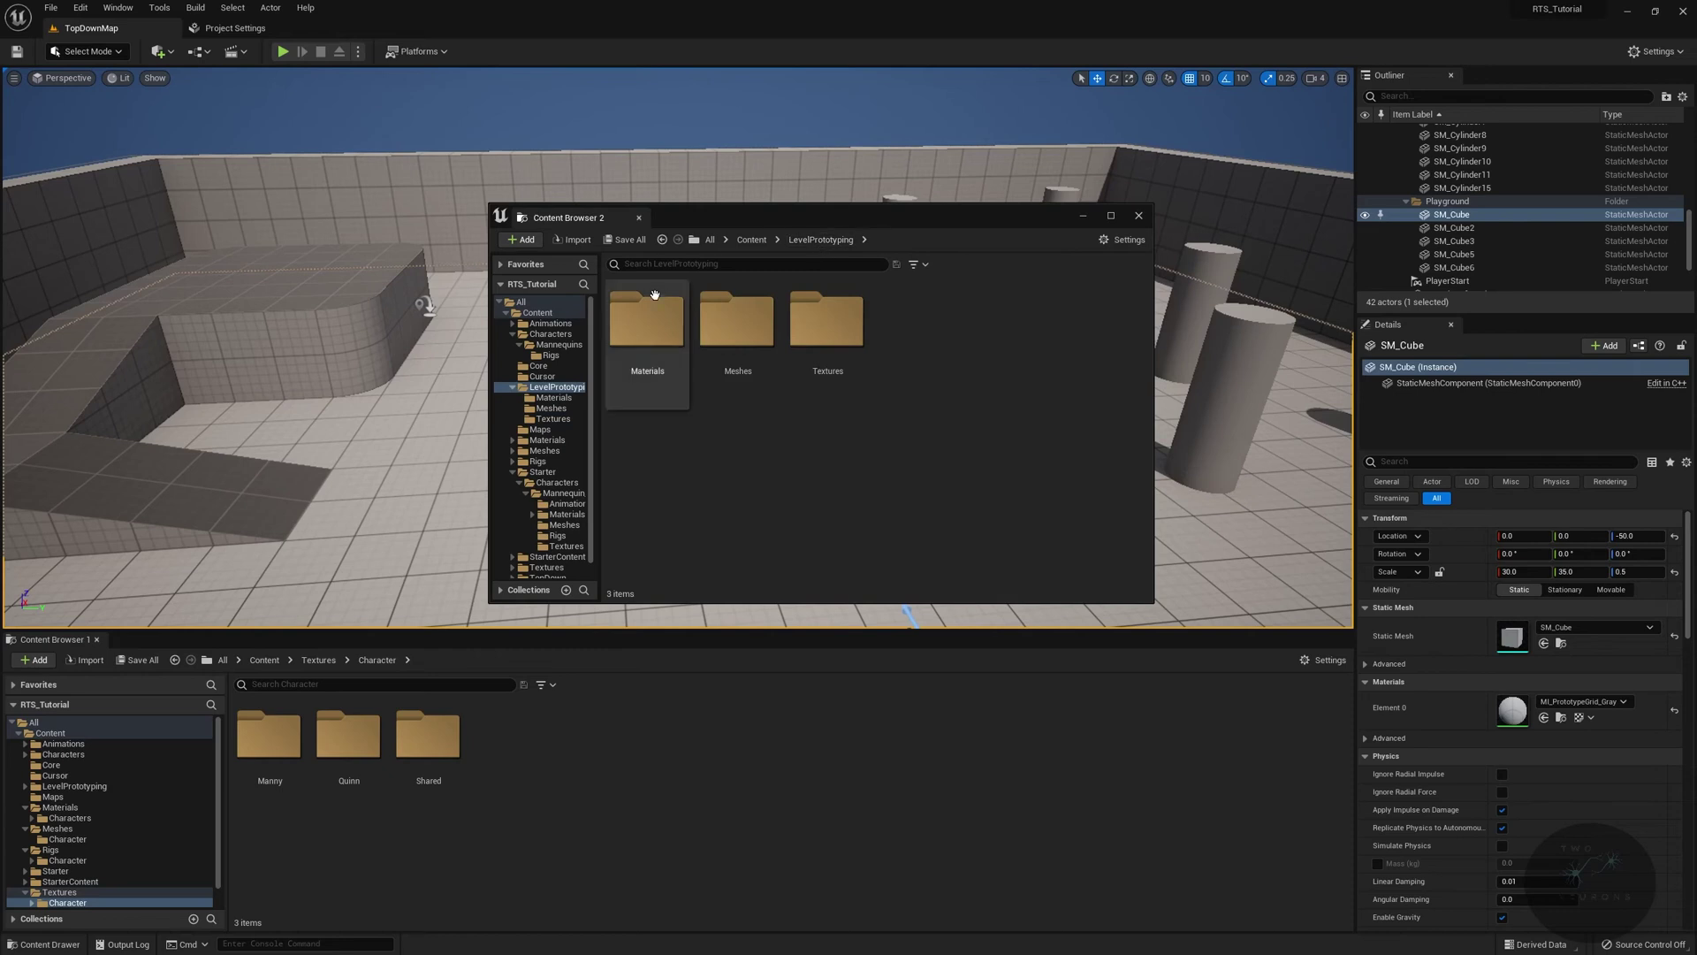
double_click(654, 296)
left_click(818, 240)
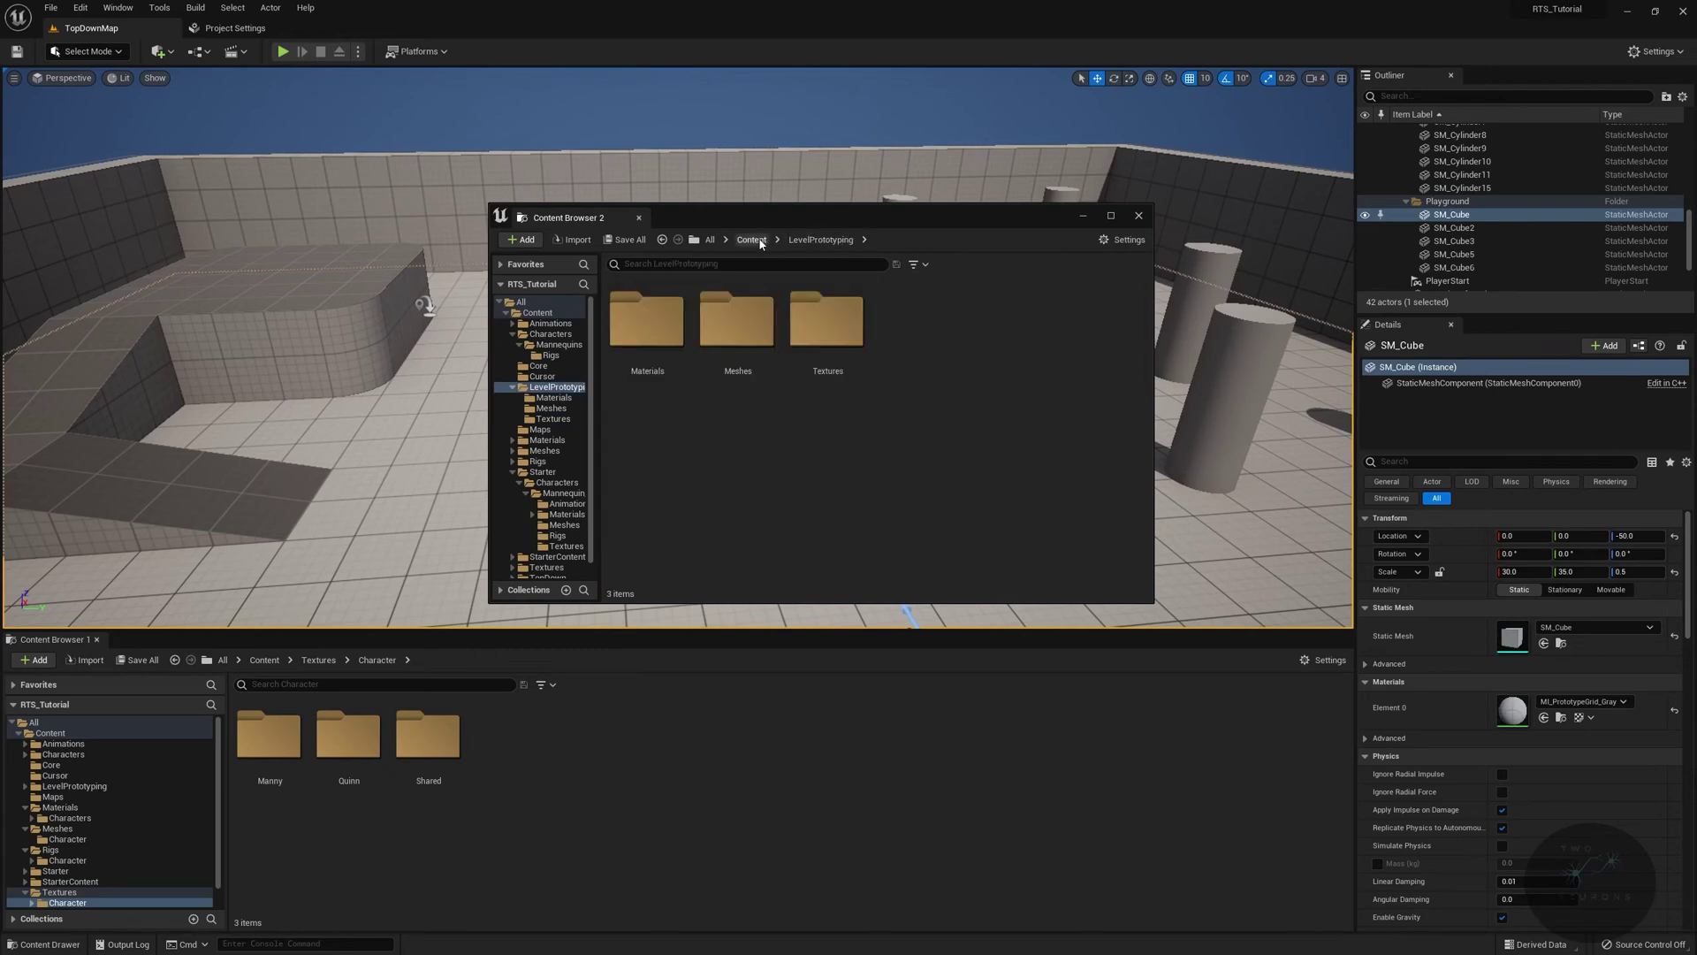
Move the LevelPrototyping folder into Starter and check the contents of the Cursor folder
left_click(751, 240)
right_click_drag(1299, 372, 1226, 379)
left_click_drag(1094, 348, 1088, 471)
left_click(1126, 480)
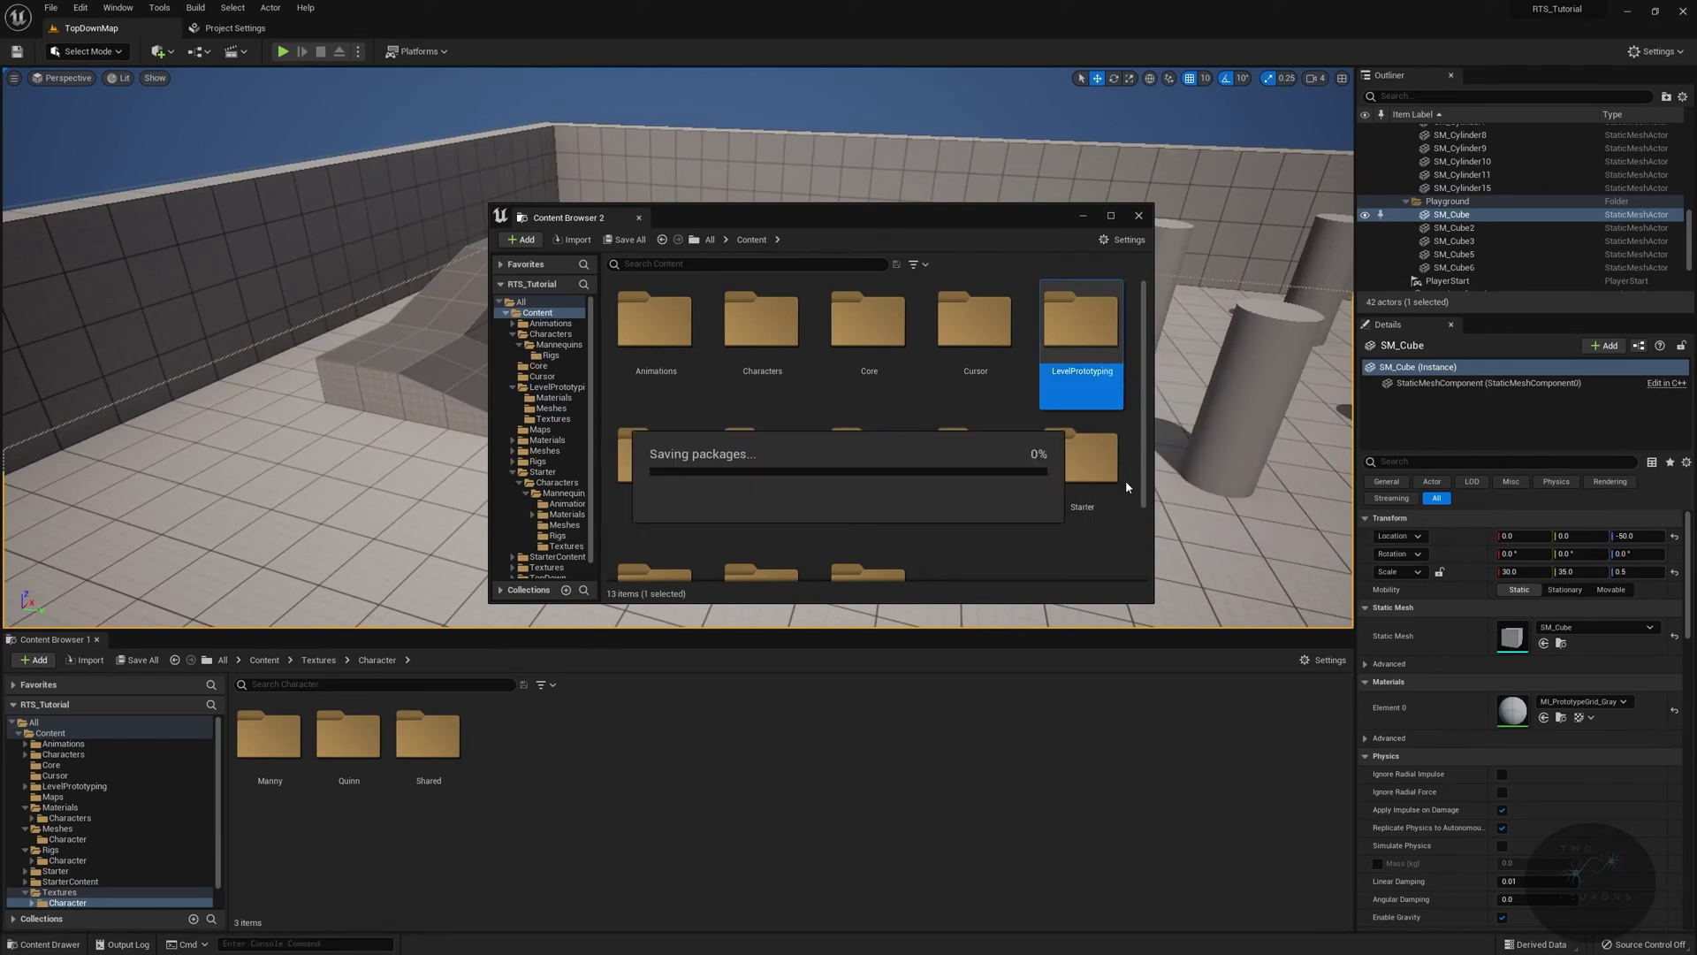
double_click(975, 320)
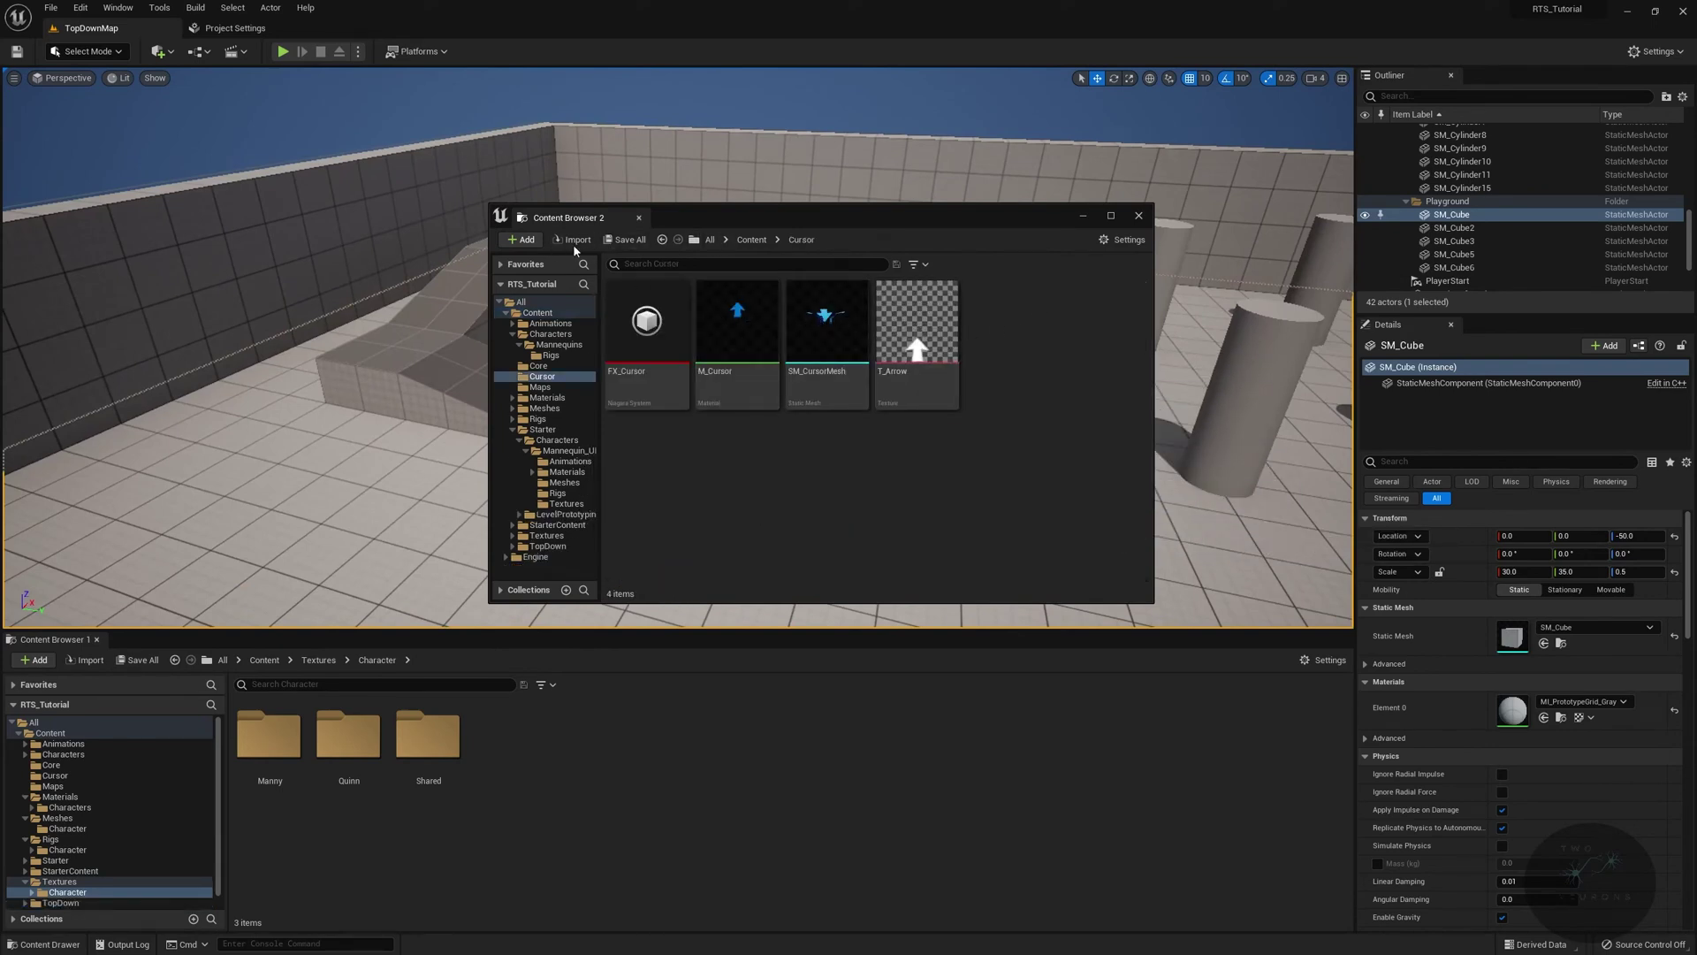
left_click(749, 242)
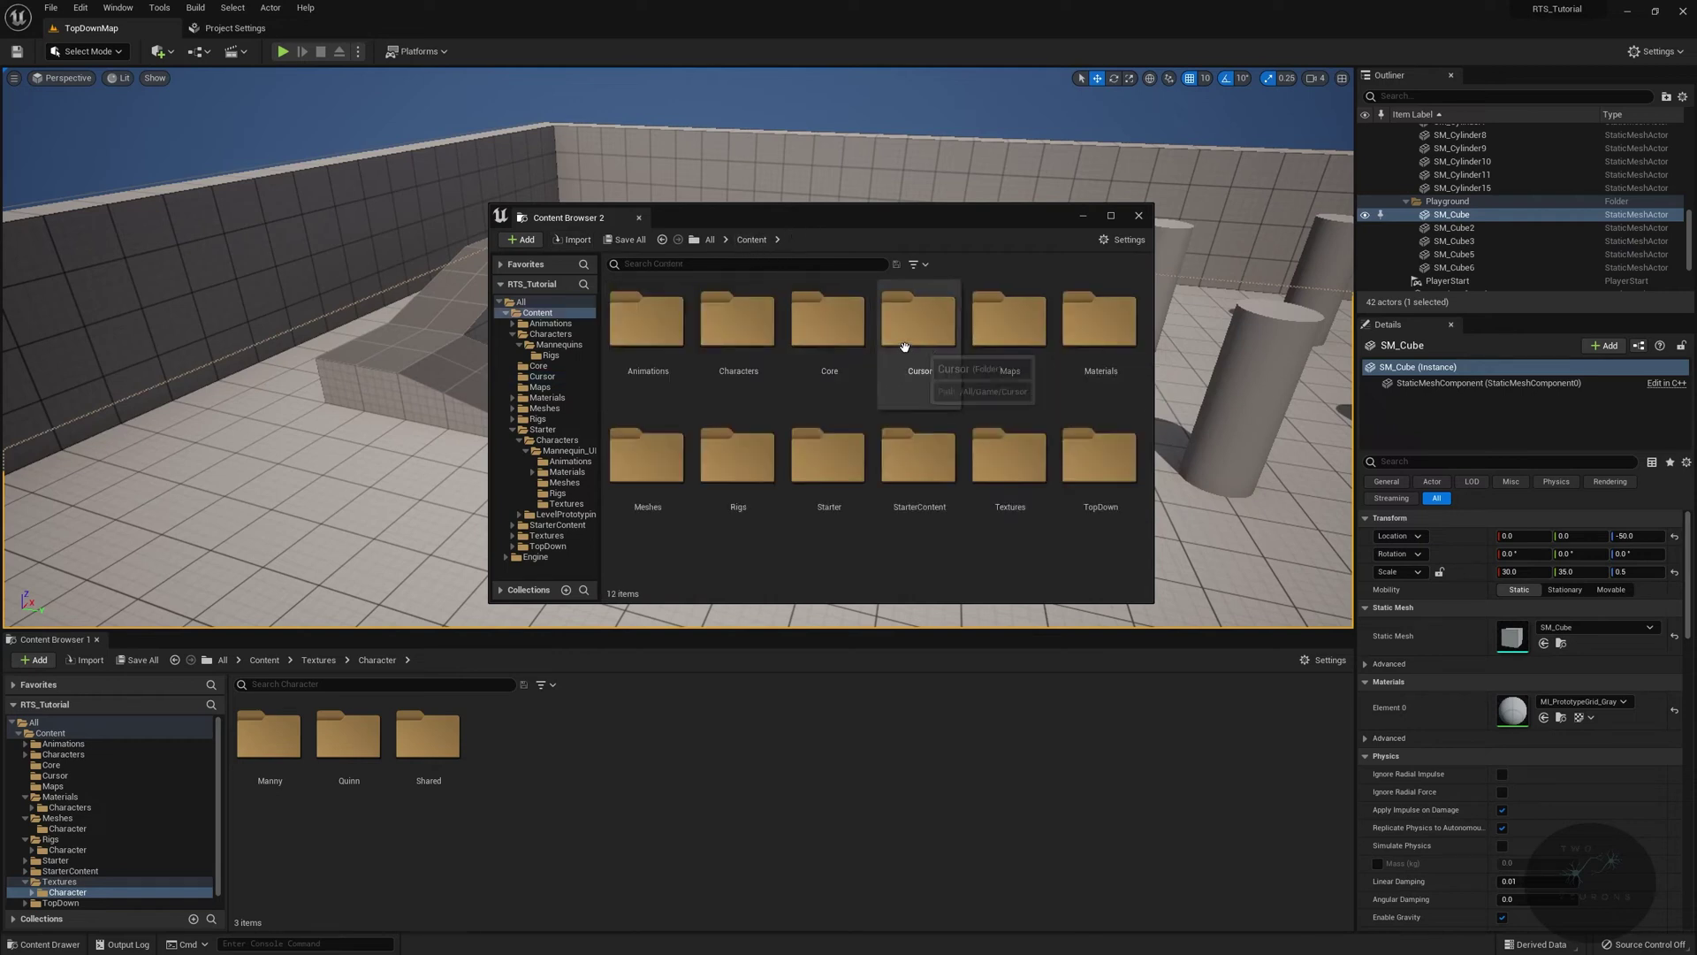
Move TopDownMap and TopDownMap_BuiltData from TopDown > Maps into the Content > Maps folder, accepting the reference warning
double_click(1100, 452)
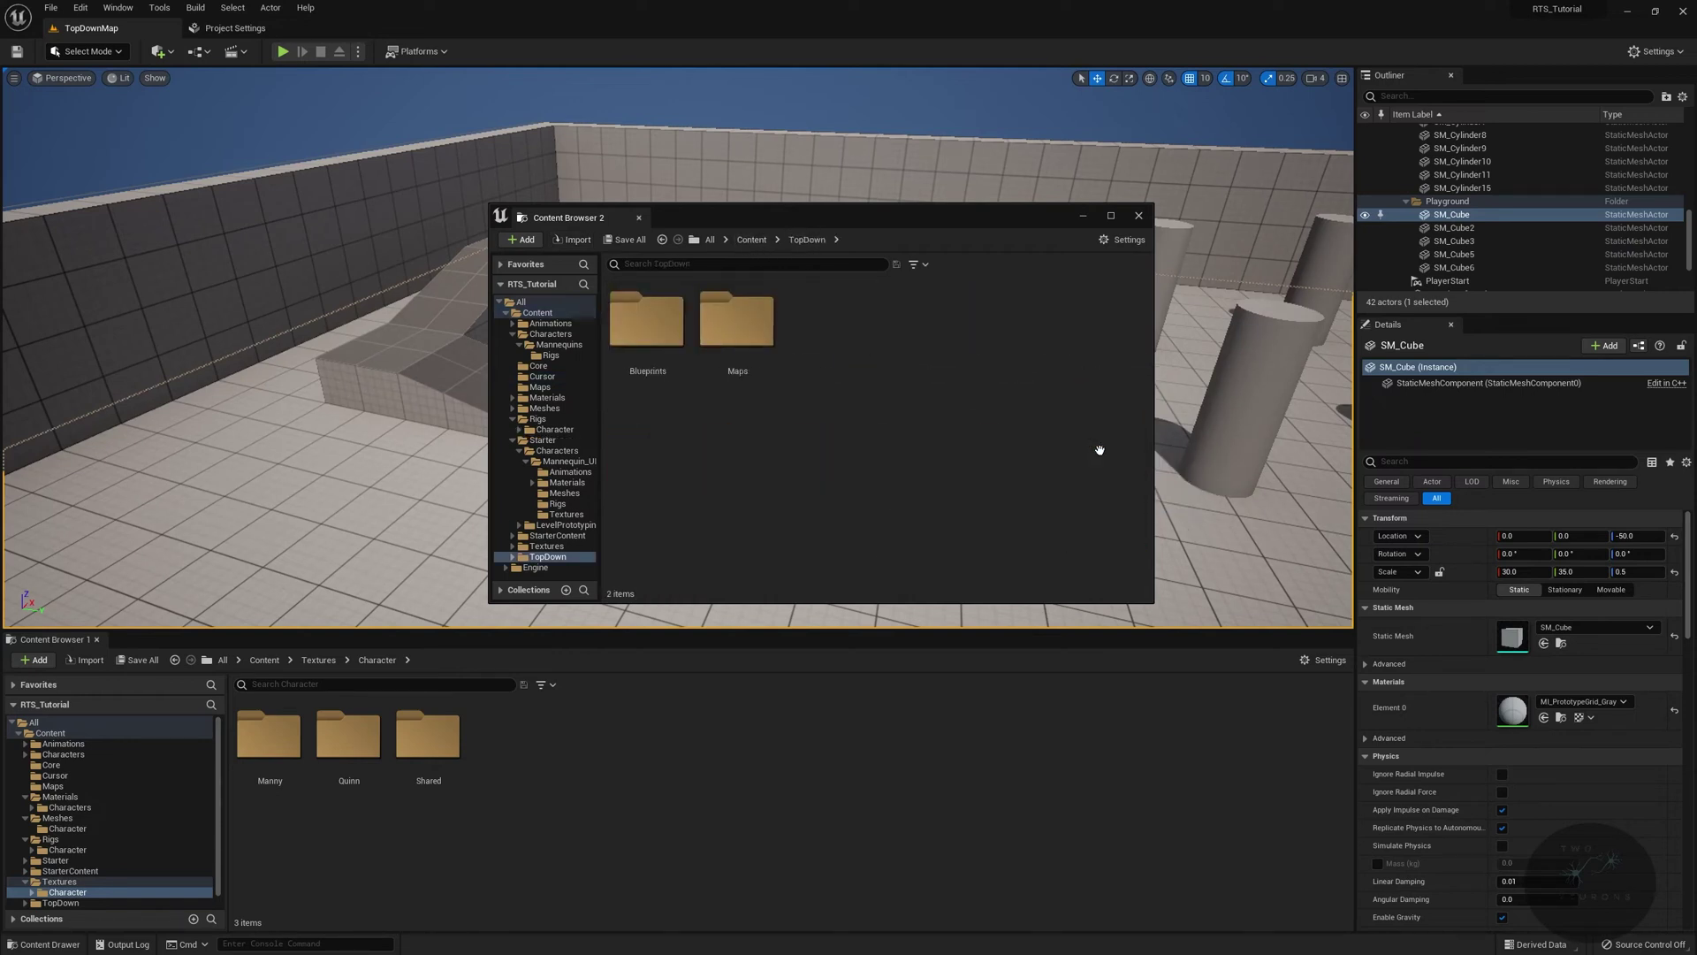
left_click(264, 660)
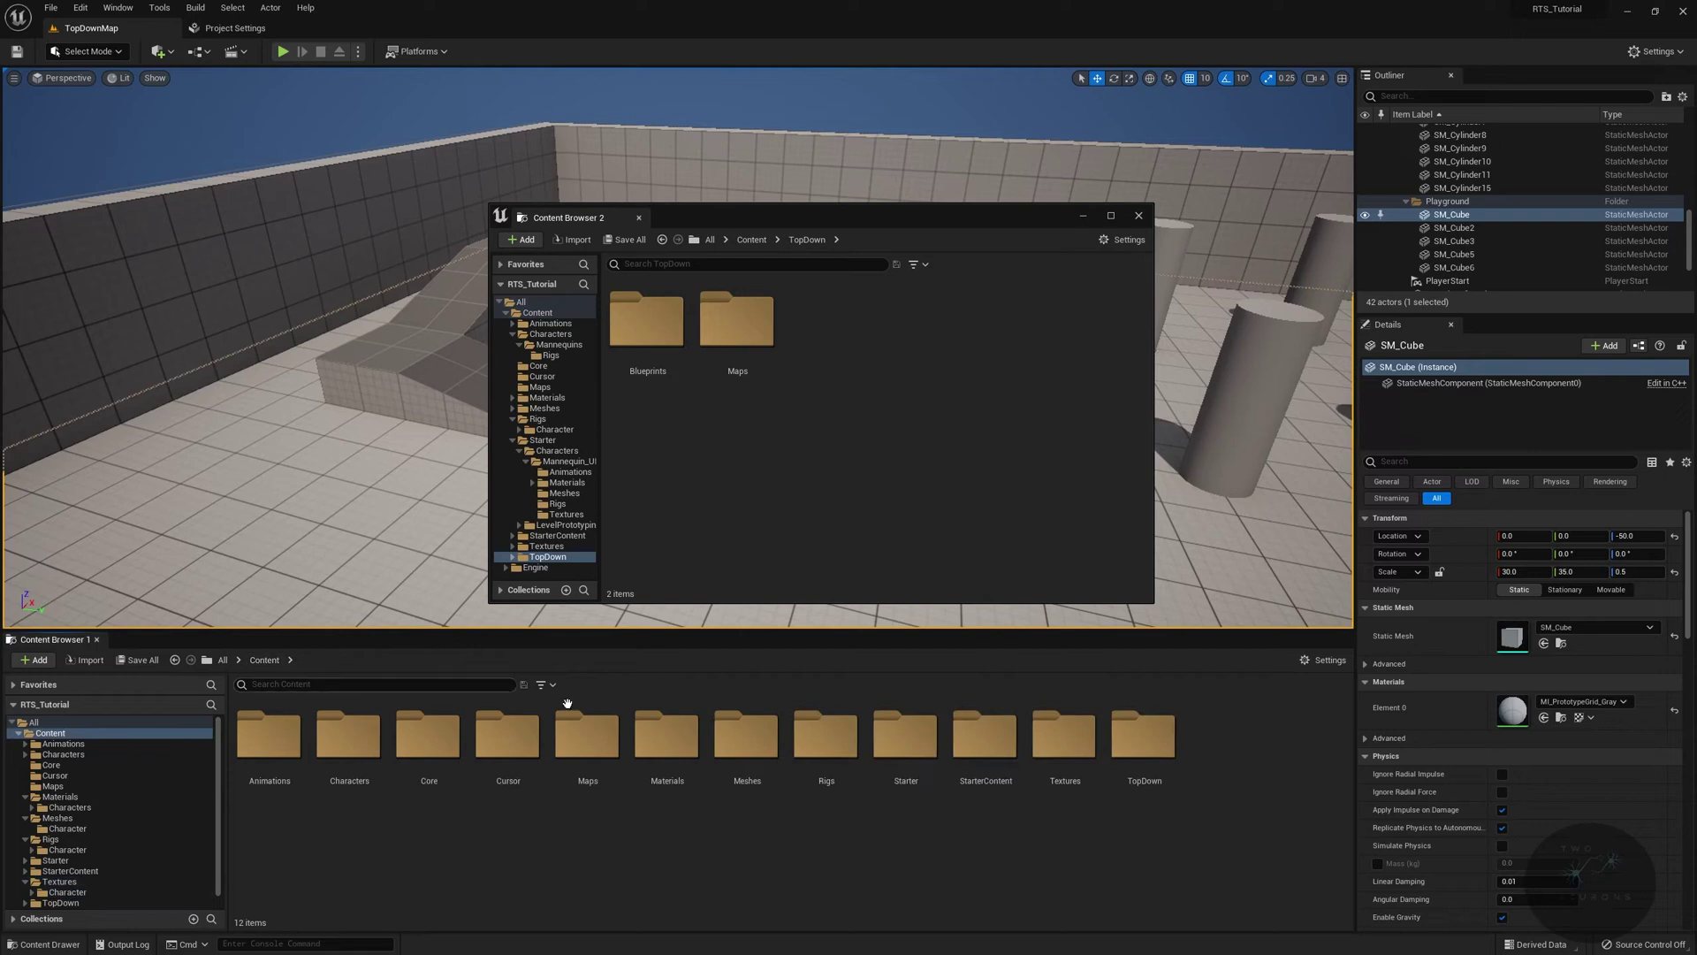
double_click(736, 320)
double_click(587, 734)
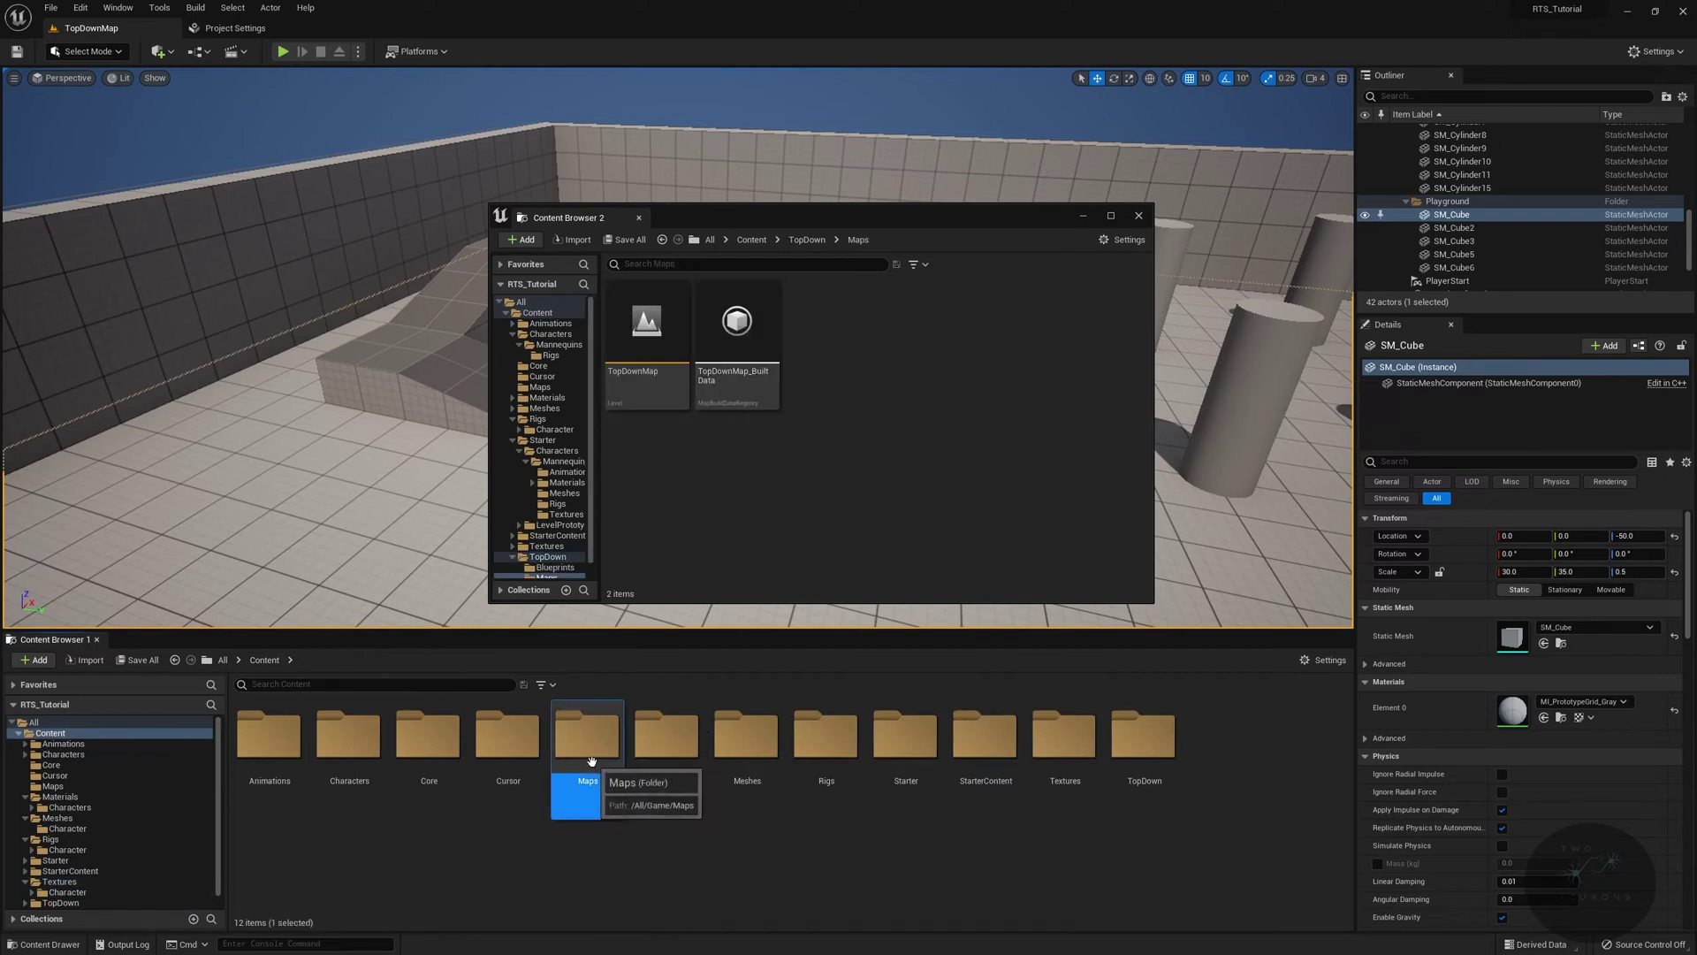
left_click(647, 327)
left_click(719, 344, "ctrl")
left_click_drag(720, 344, 691, 765)
left_click(724, 791)
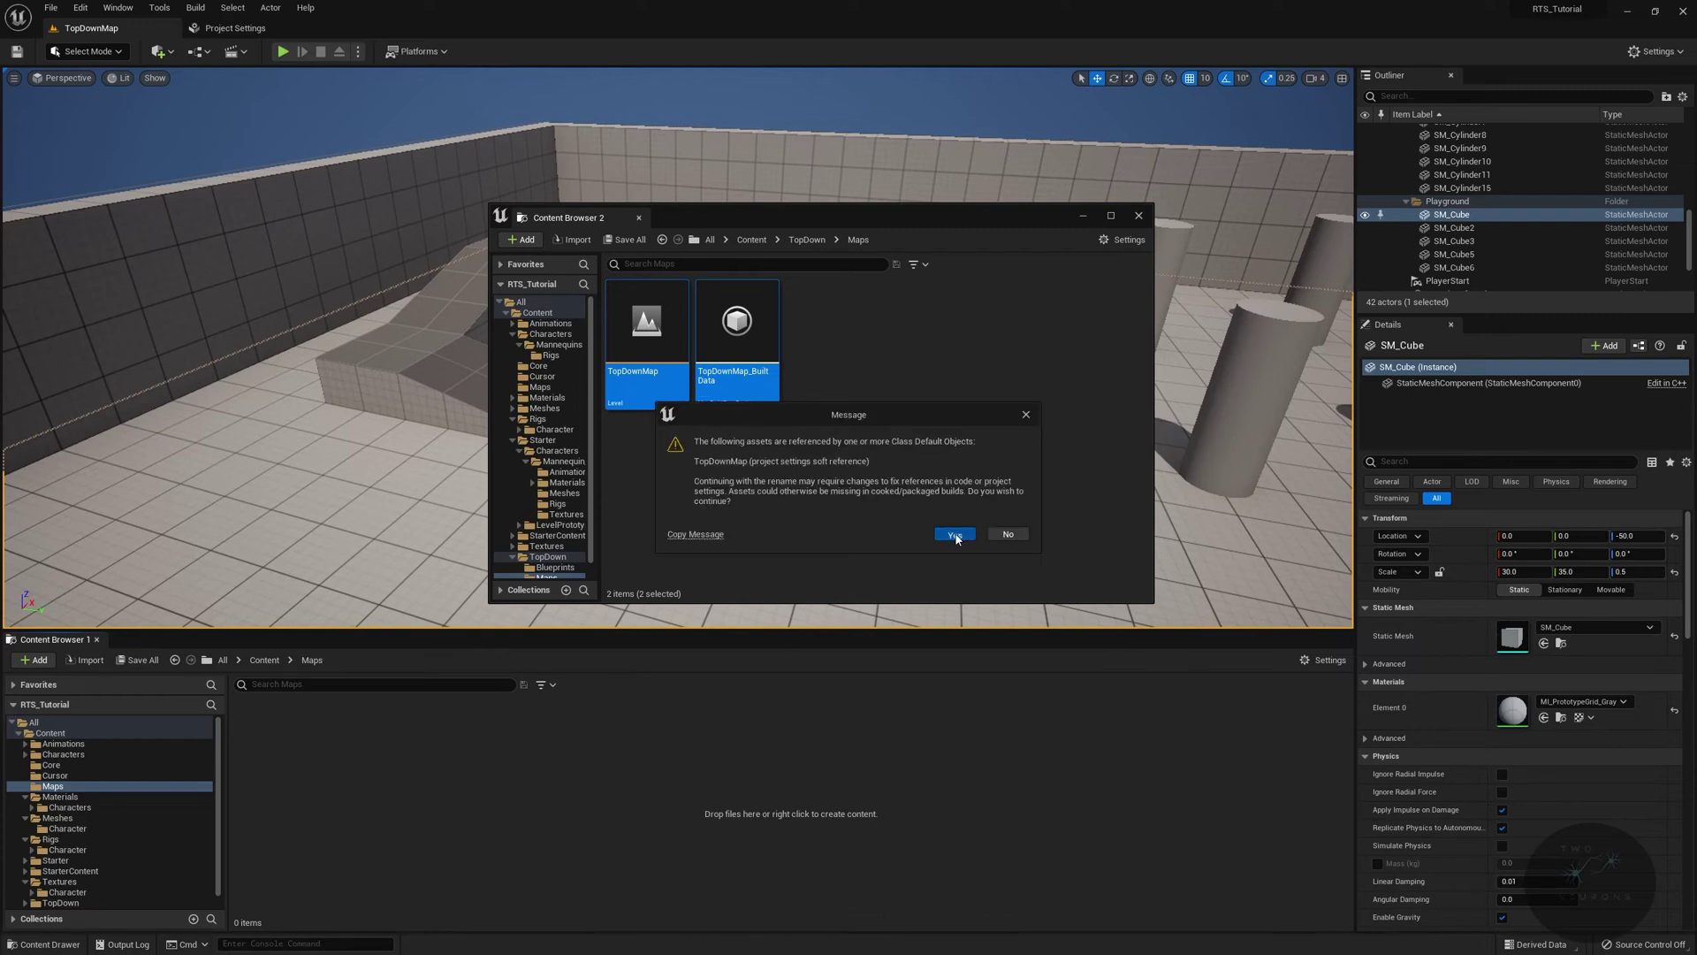
left_click(964, 537)
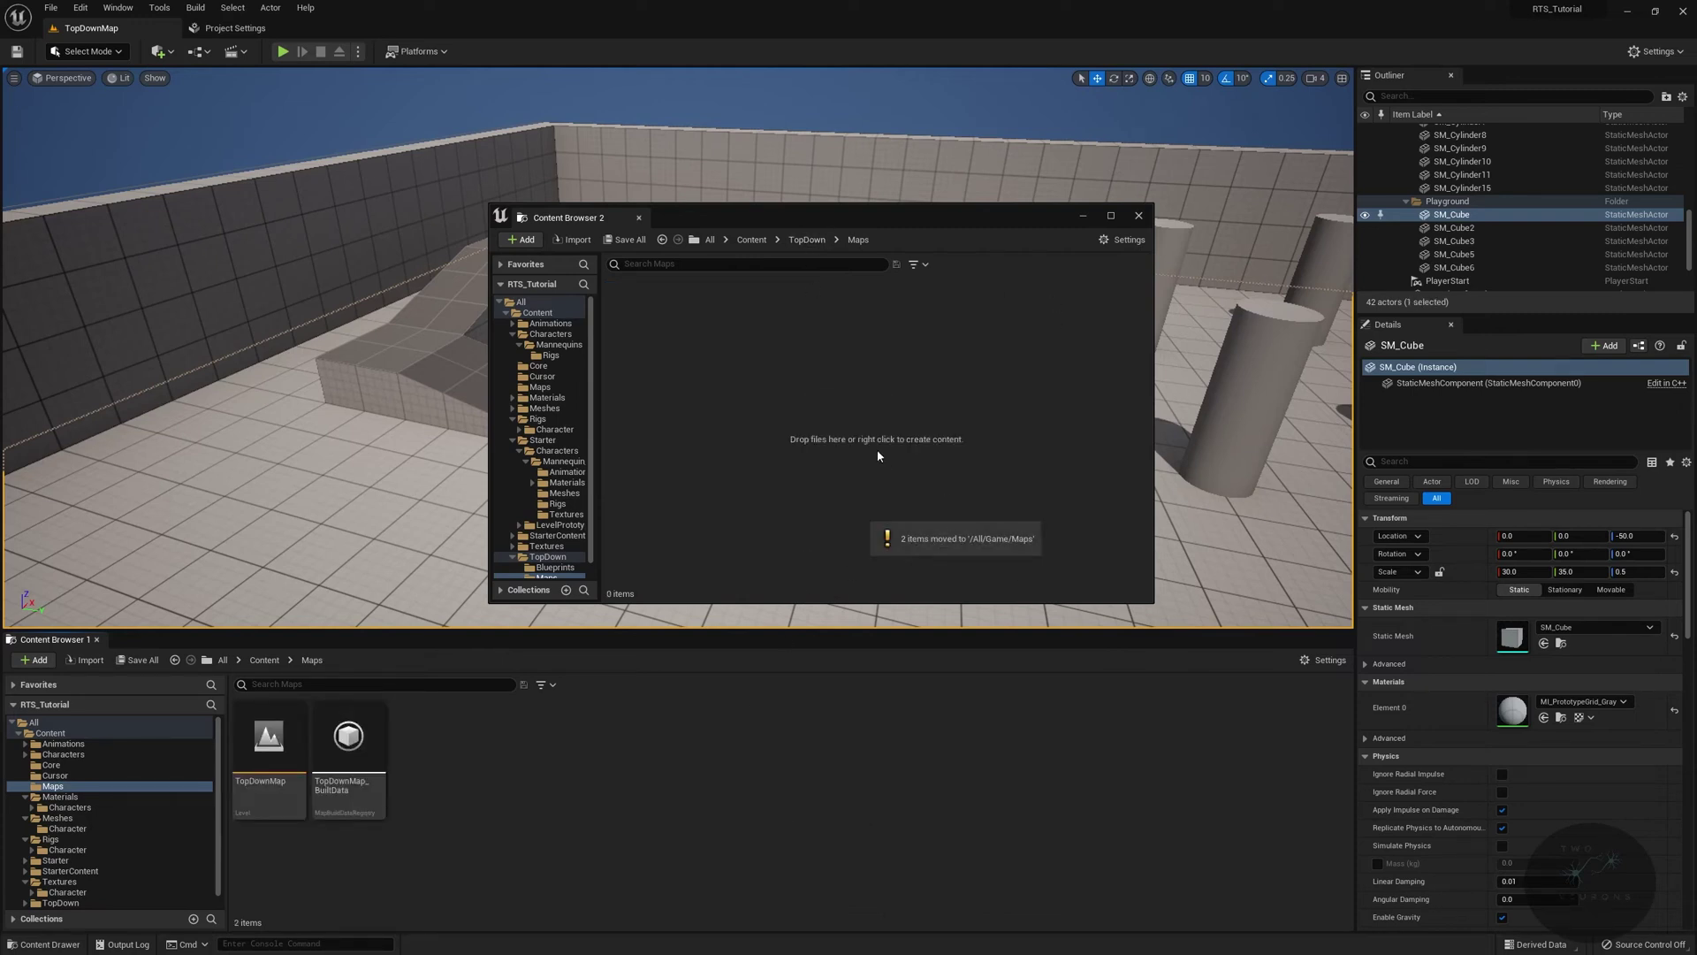
Delete the emptied Maps folder inside TopDown
left_click(806, 239)
right_click(747, 329)
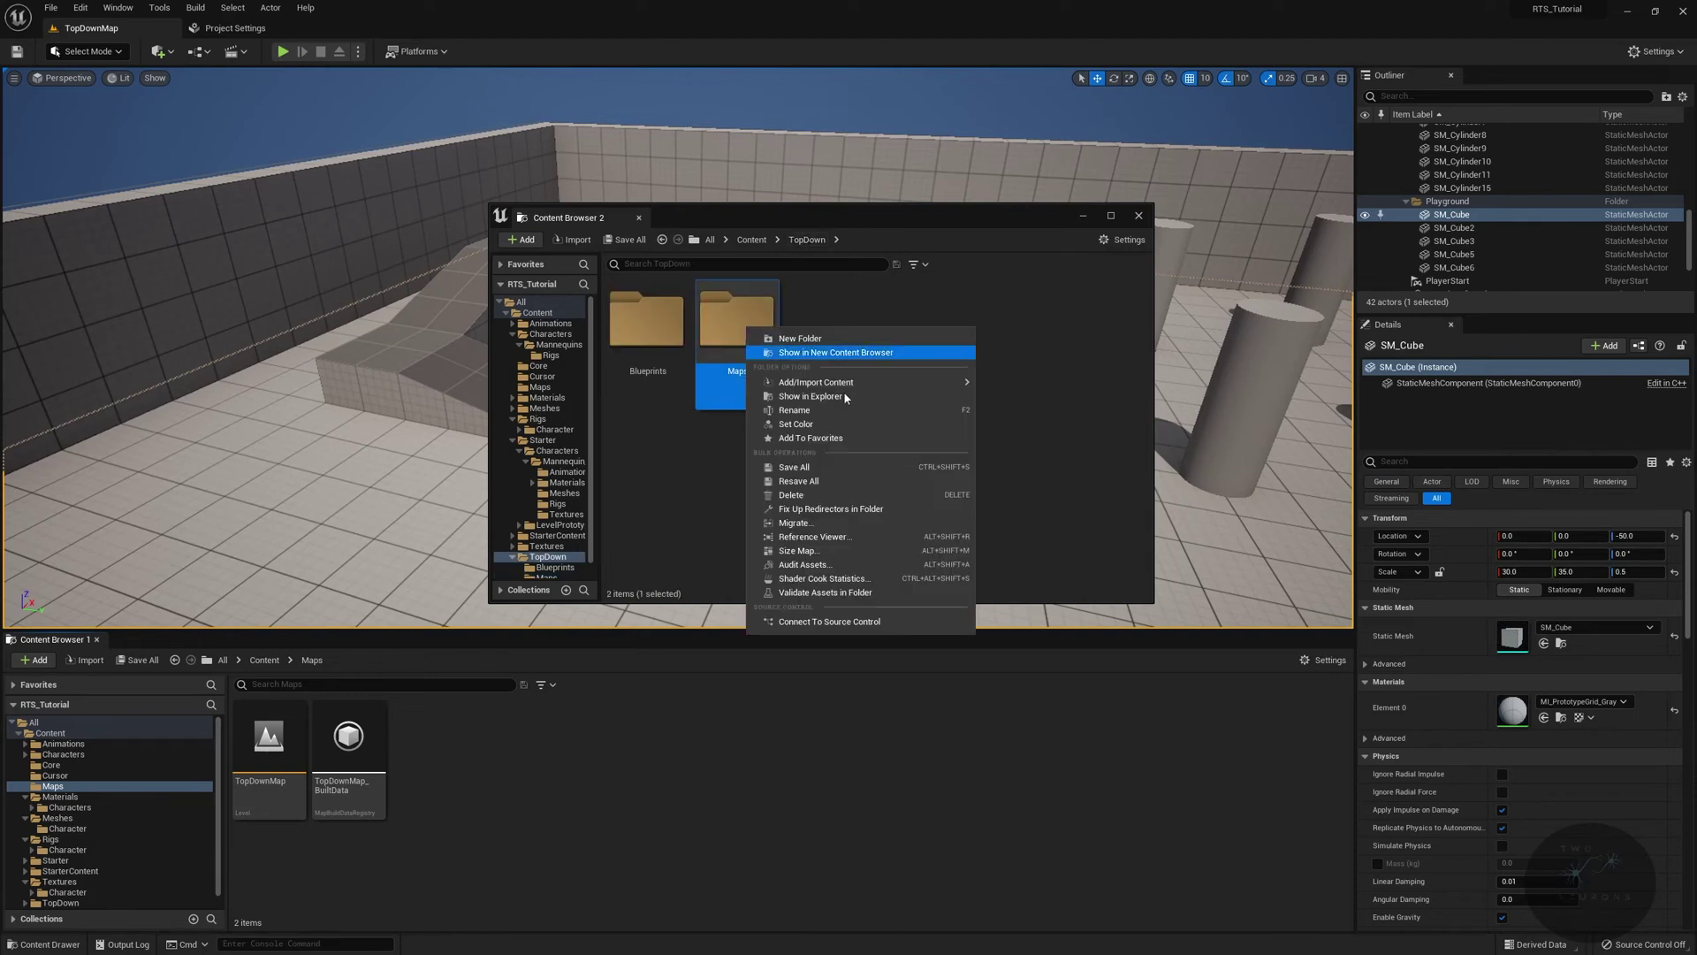
left_click(839, 496)
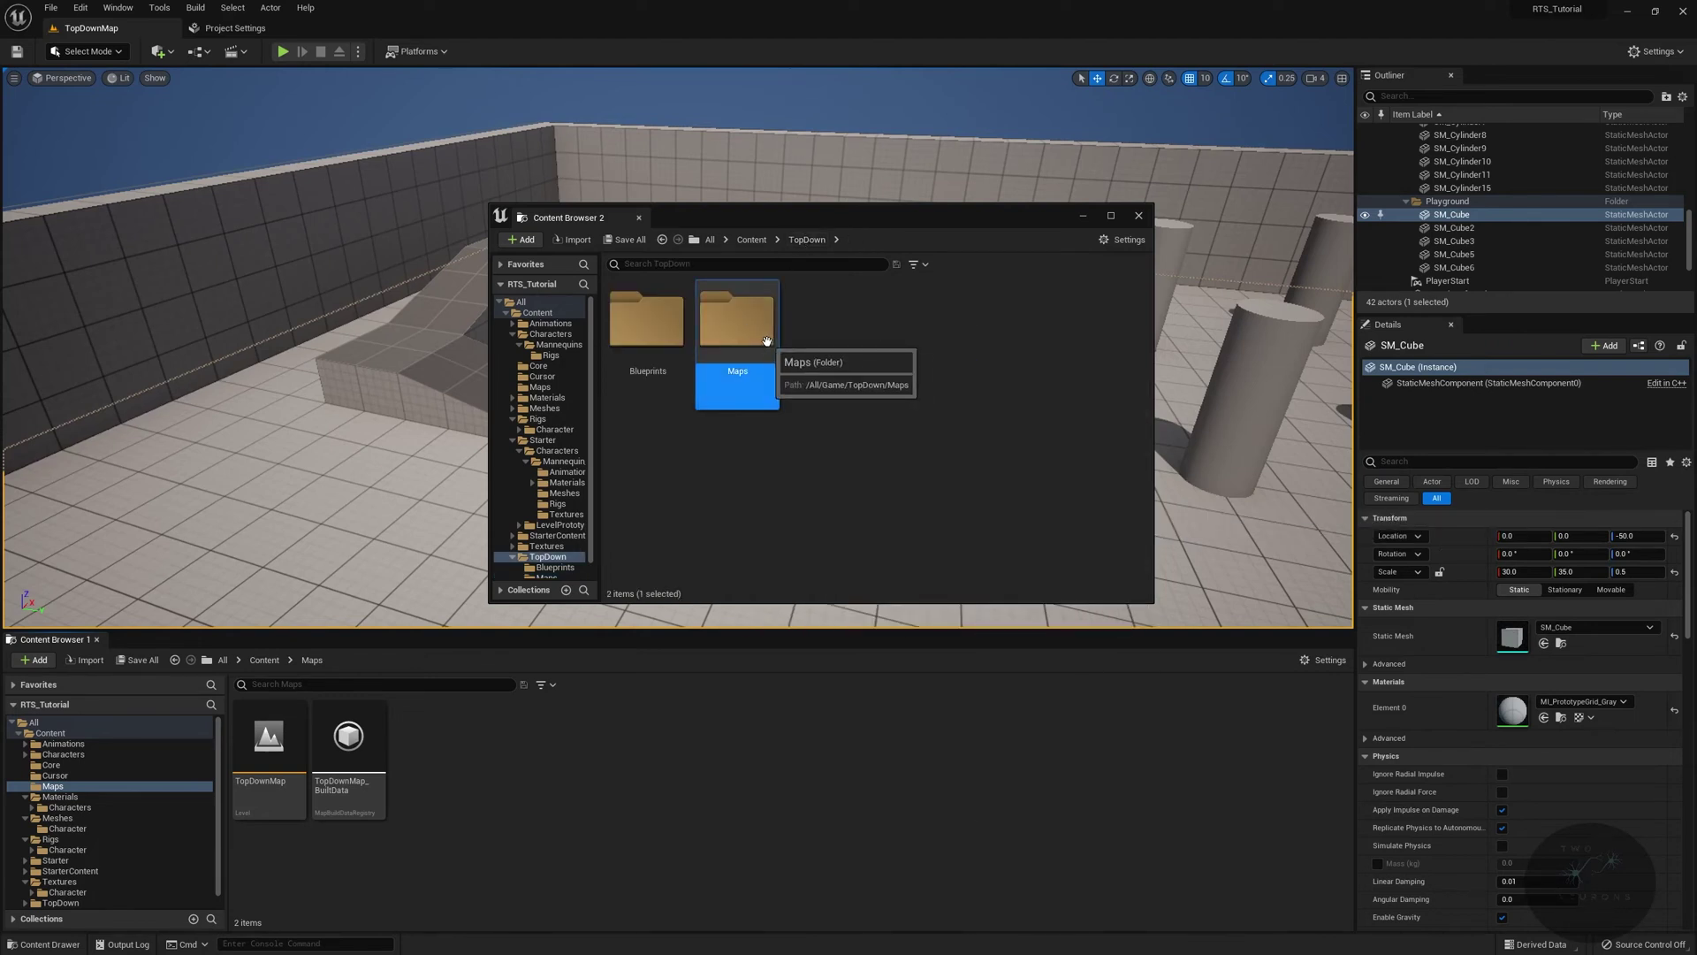
left_click(798, 369)
Open the TopDown > Blueprints folder in the second browser and create a folder named Player inside Core
double_click(646, 323)
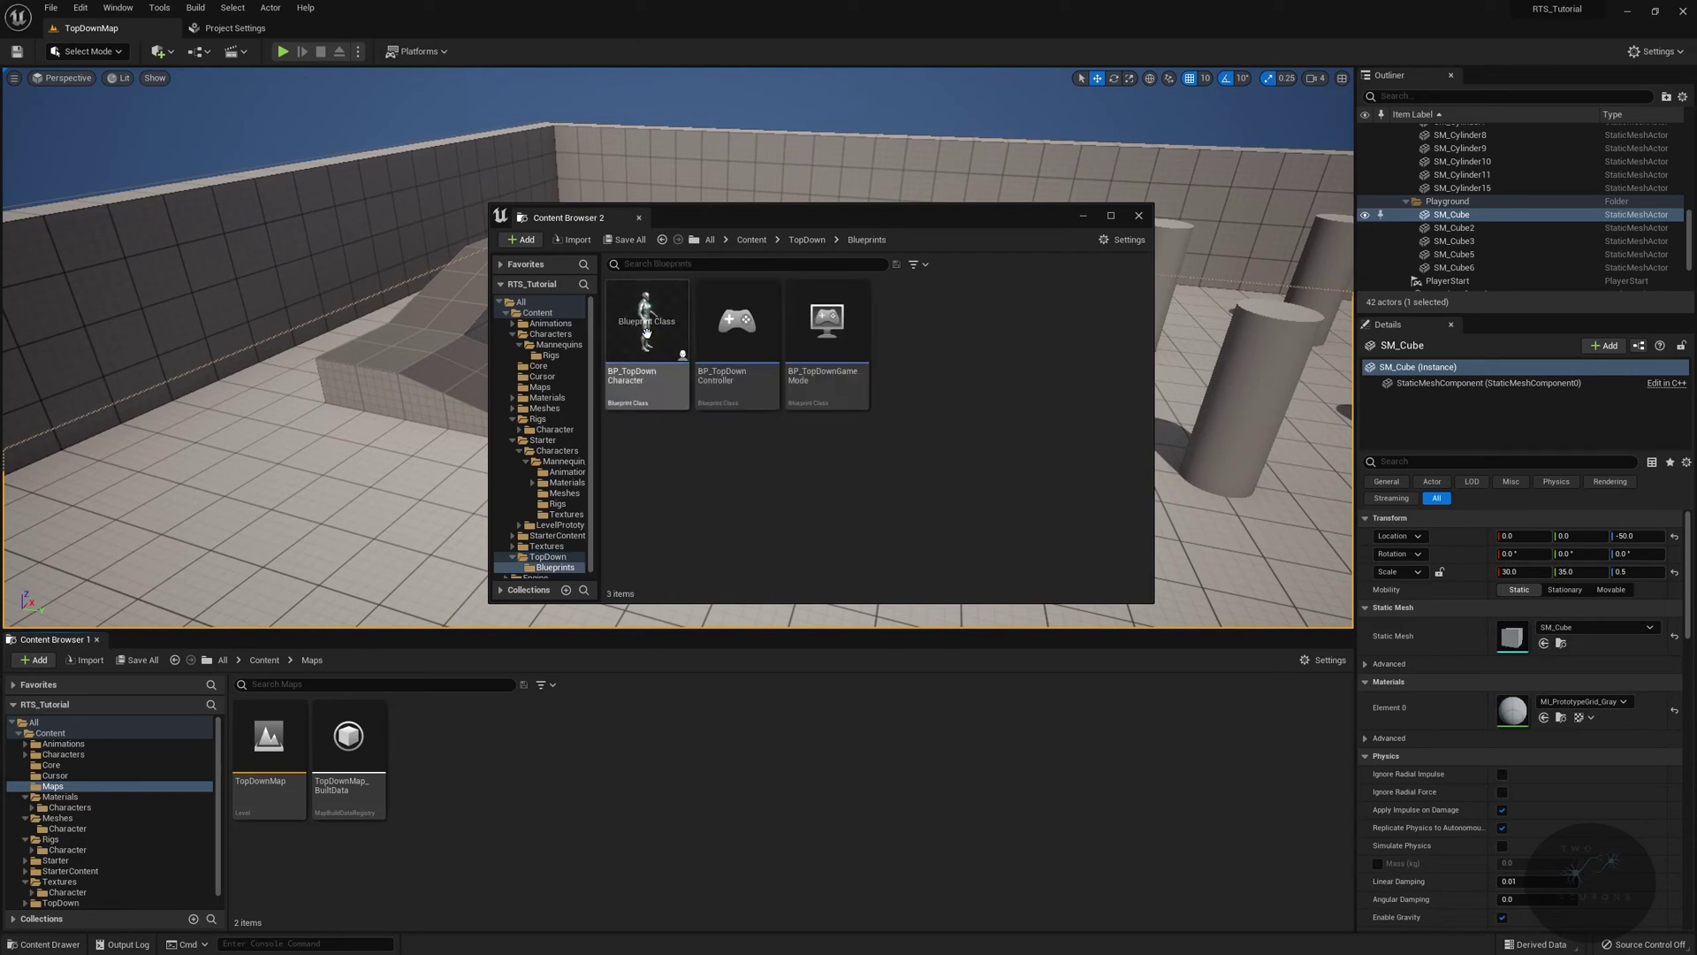
left_click(256, 662)
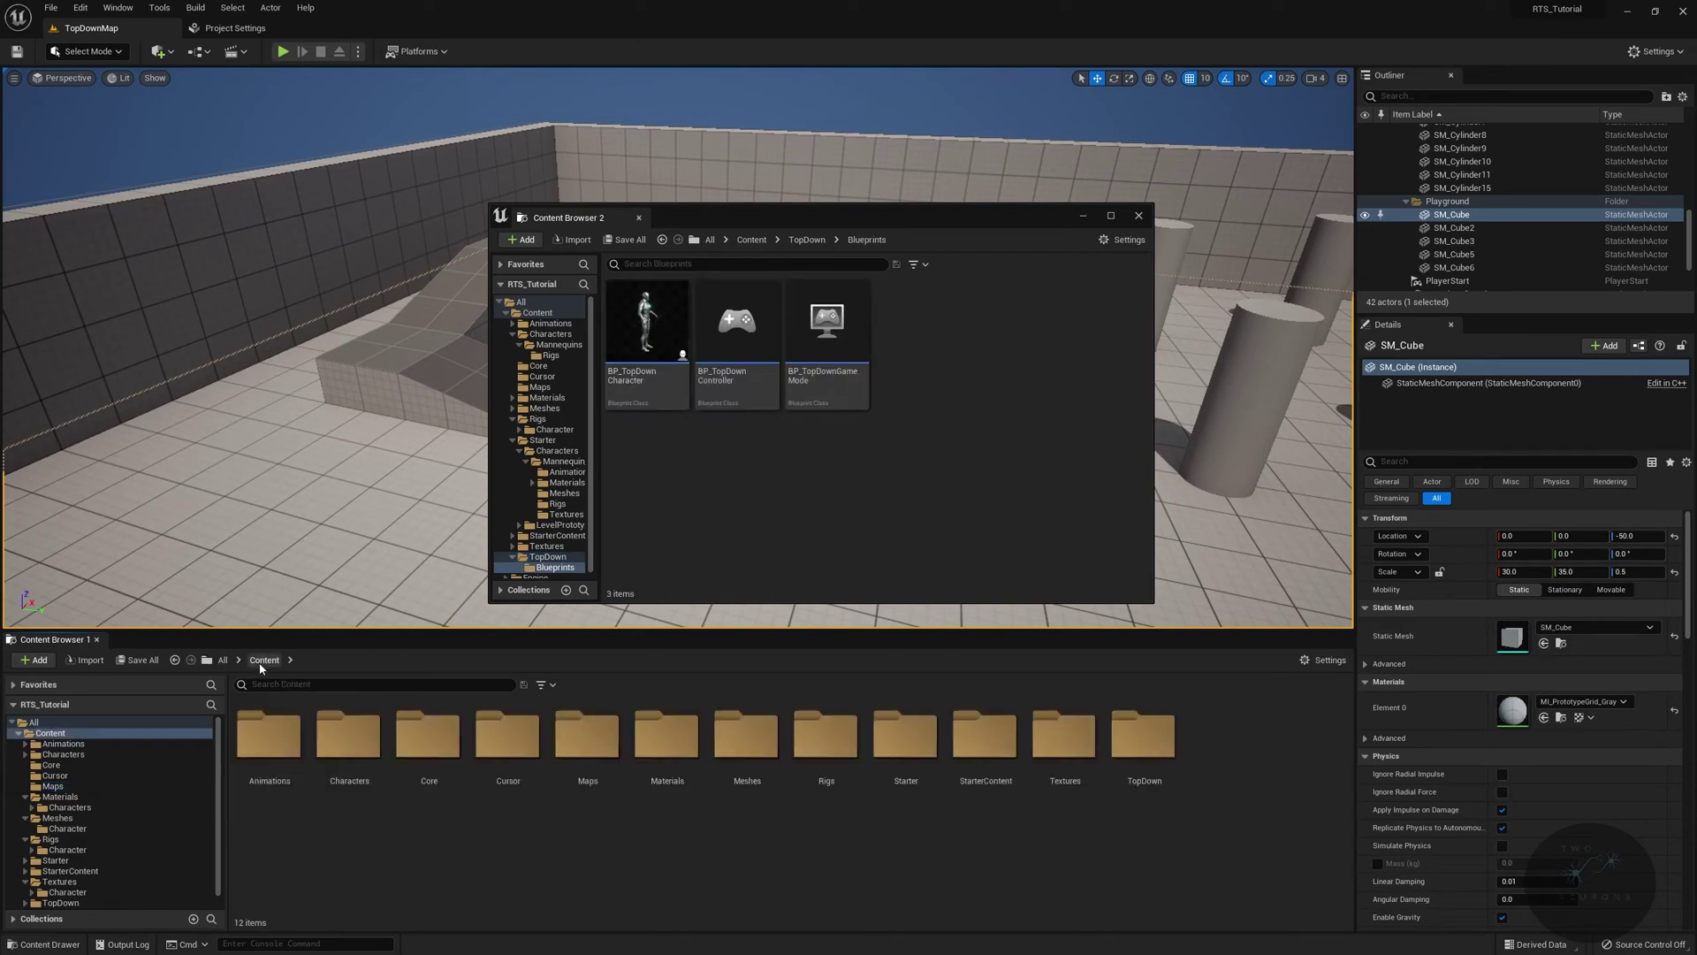
double_click(417, 736)
right_click(504, 754)
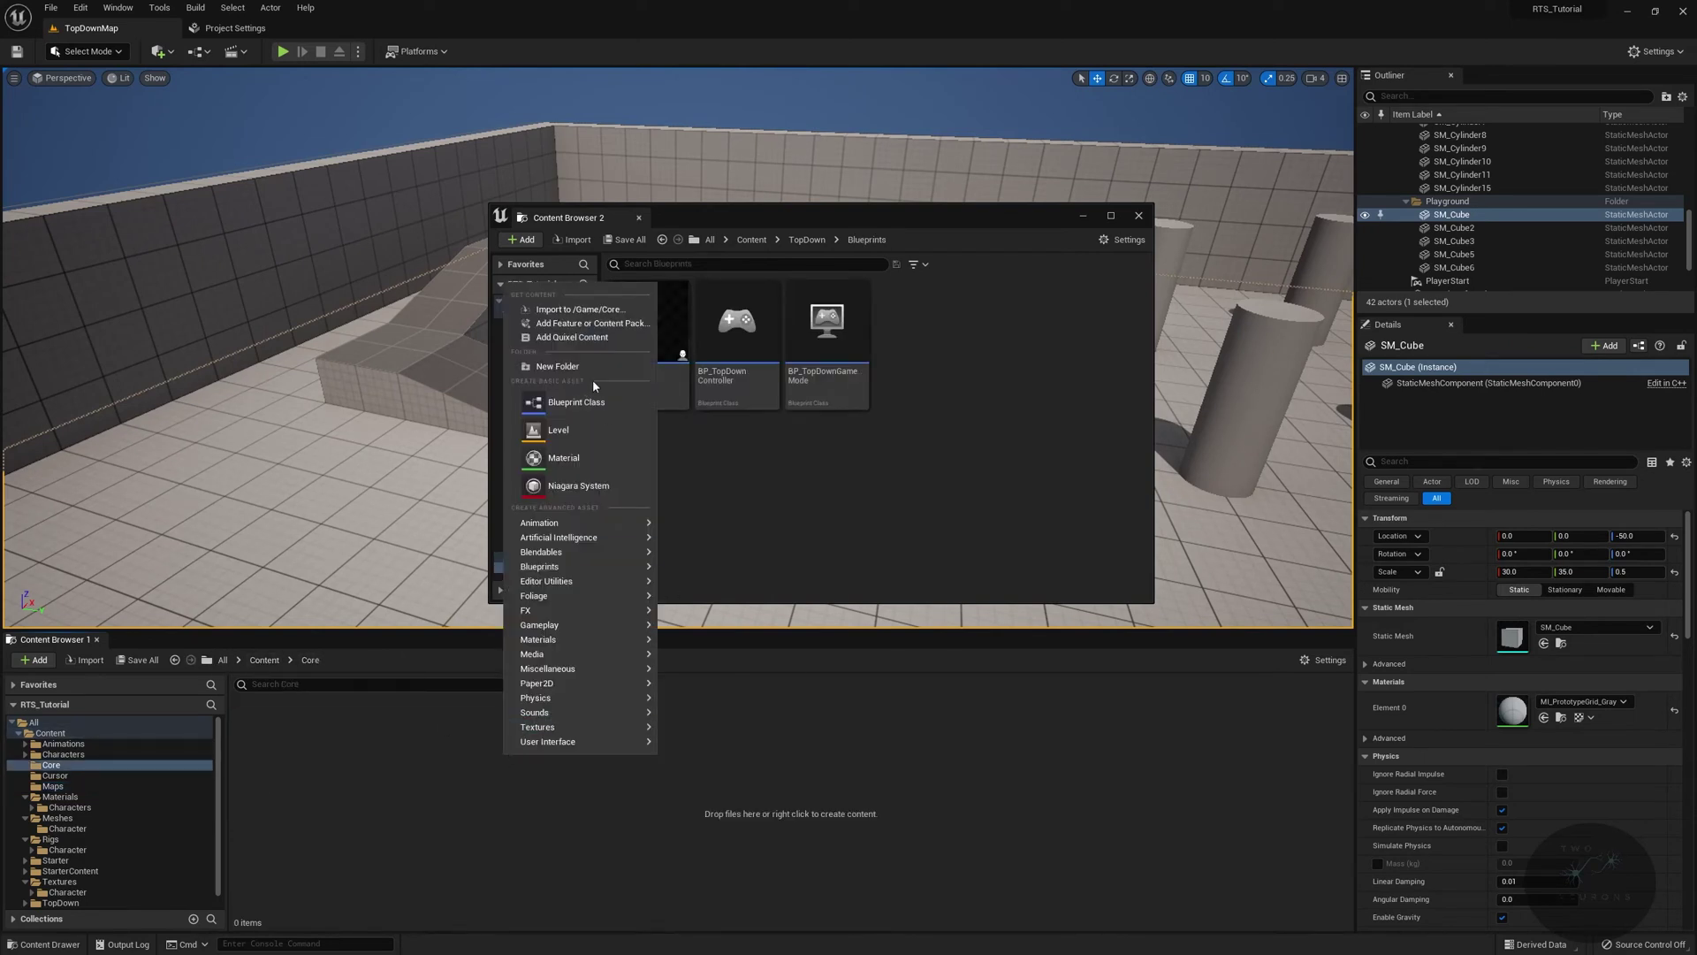
left_click(596, 366)
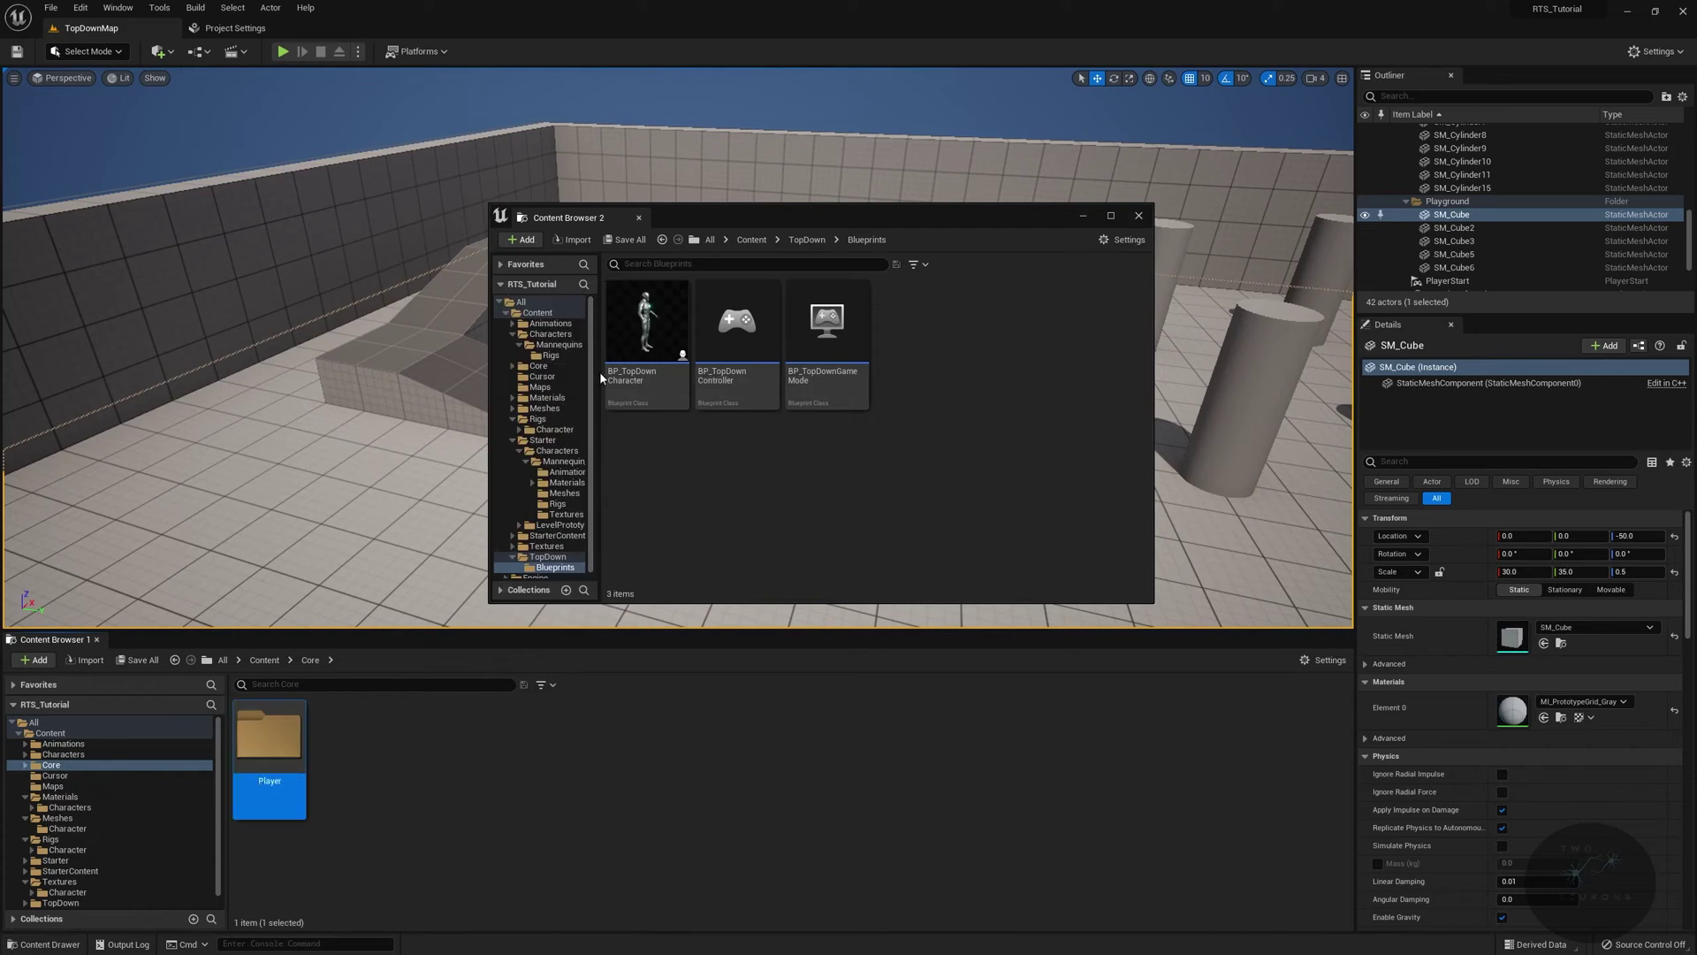
Move the BP_TopDownController blueprint from TopDown > Blueprints into Core > Player
left_click(663, 389)
left_click(734, 389)
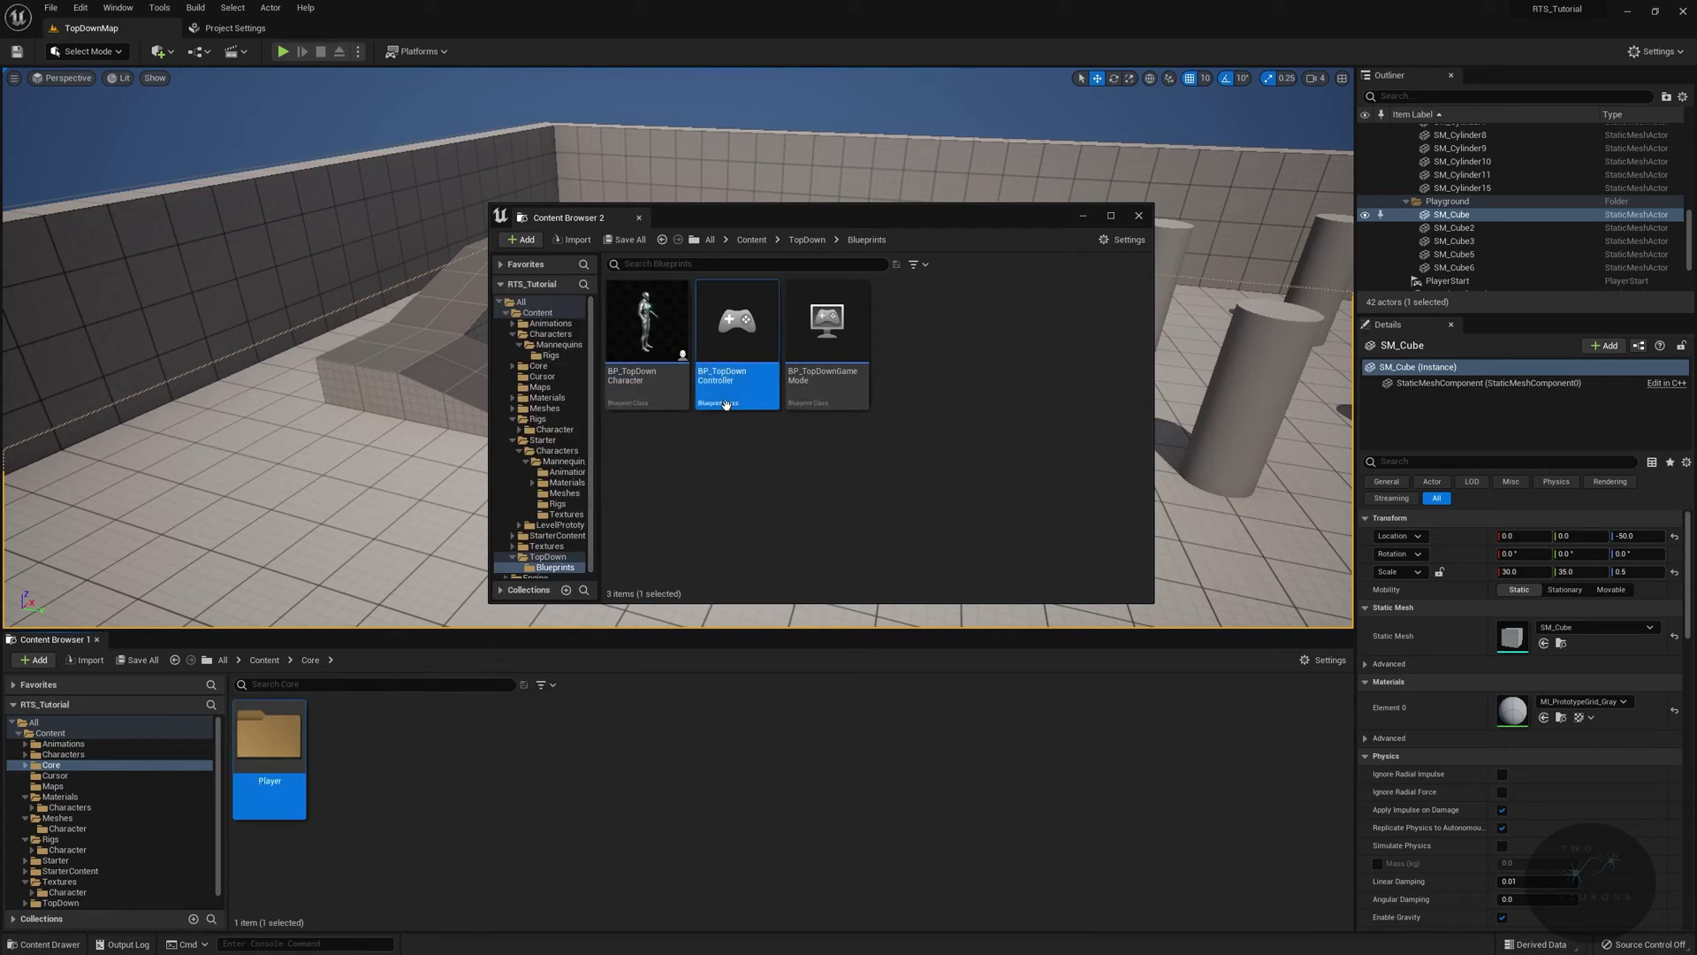
left_click_drag(754, 404, 319, 726)
left_click(320, 768)
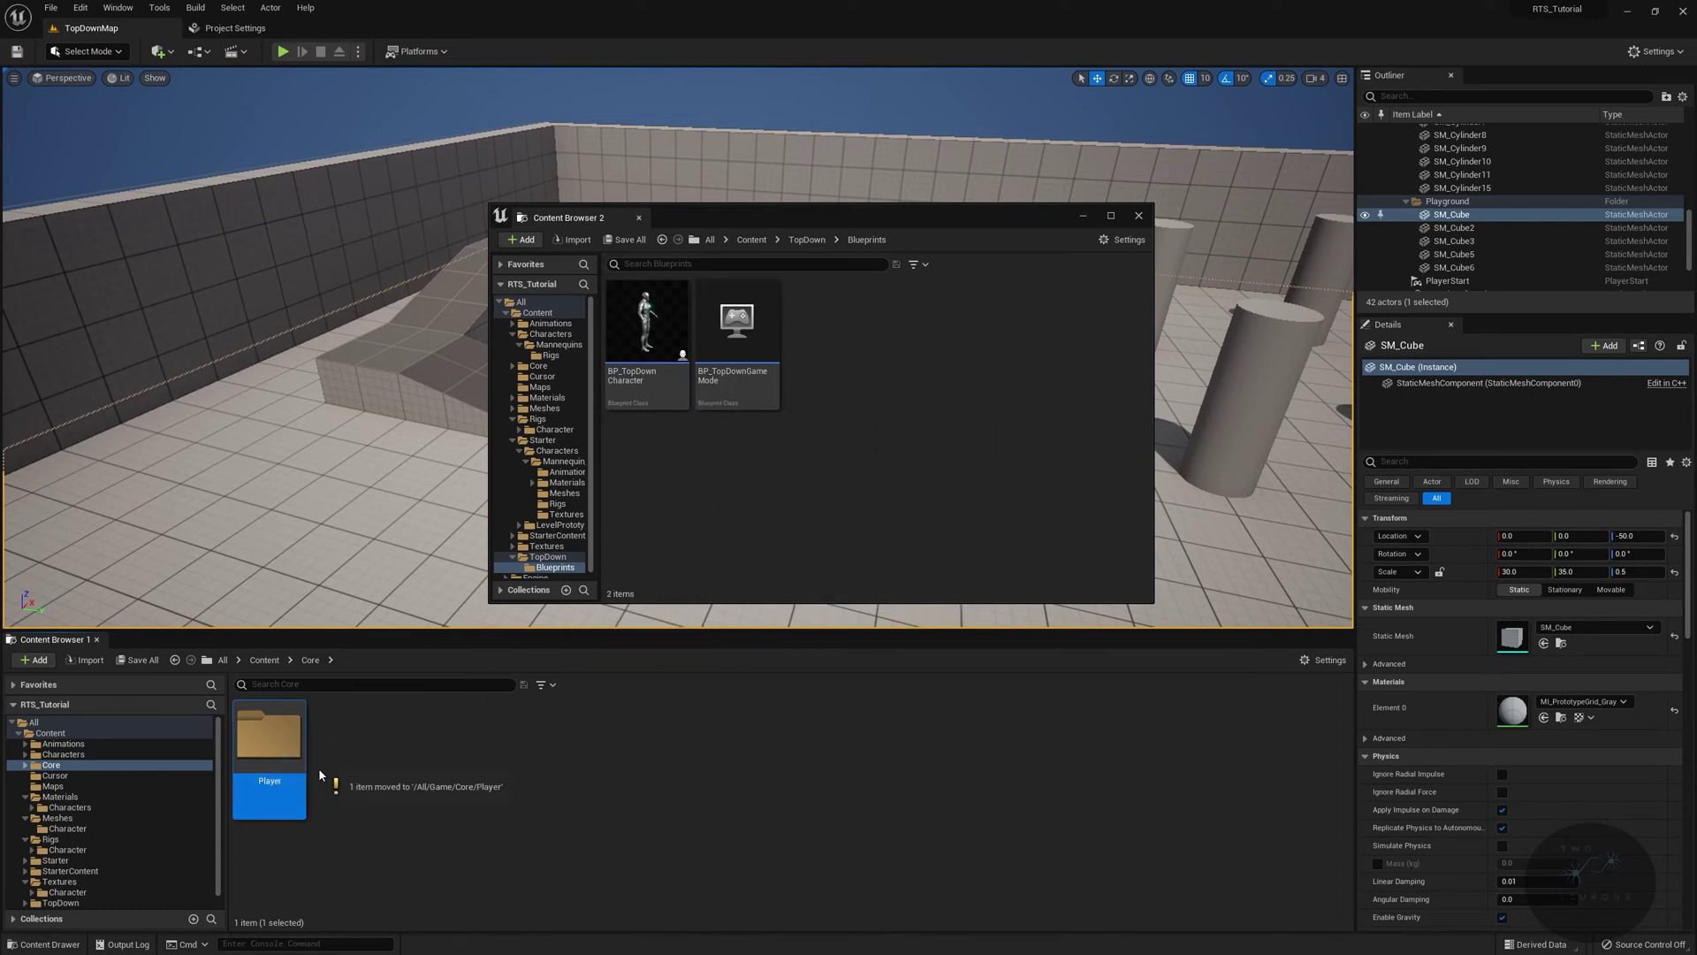
Create a folder named Settings inside Core
right_click(628, 771)
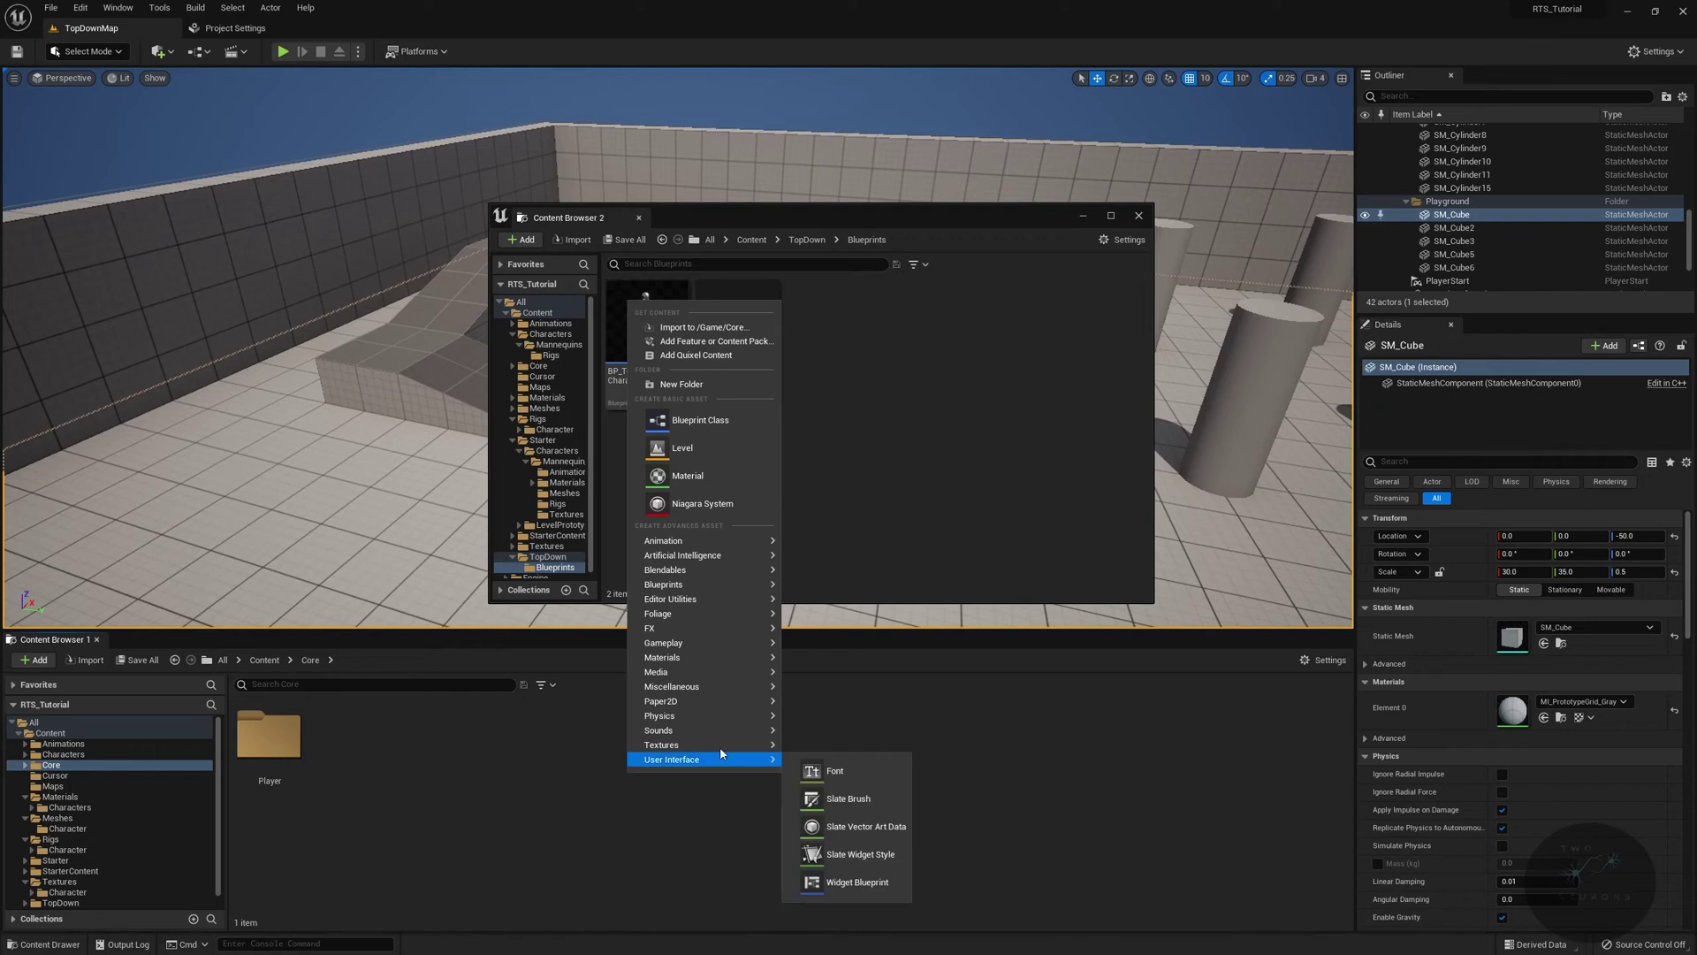
left_click(524, 791)
right_click(534, 751)
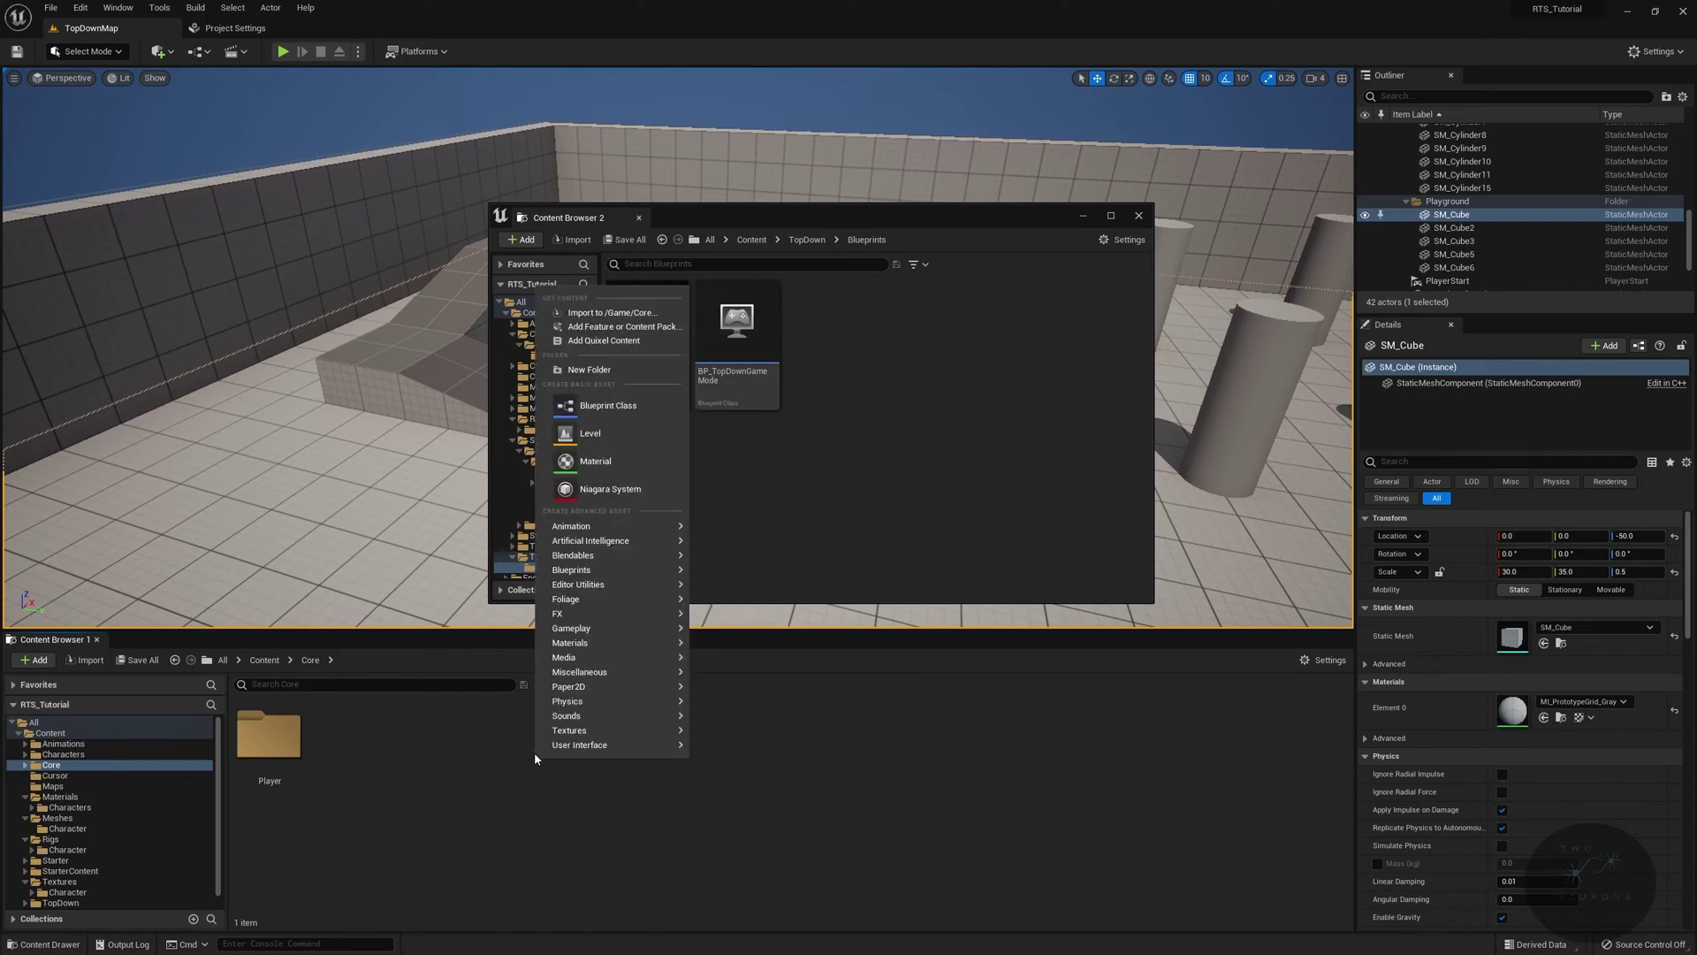
left_click(591, 371)
type("Settings")
key("Return")
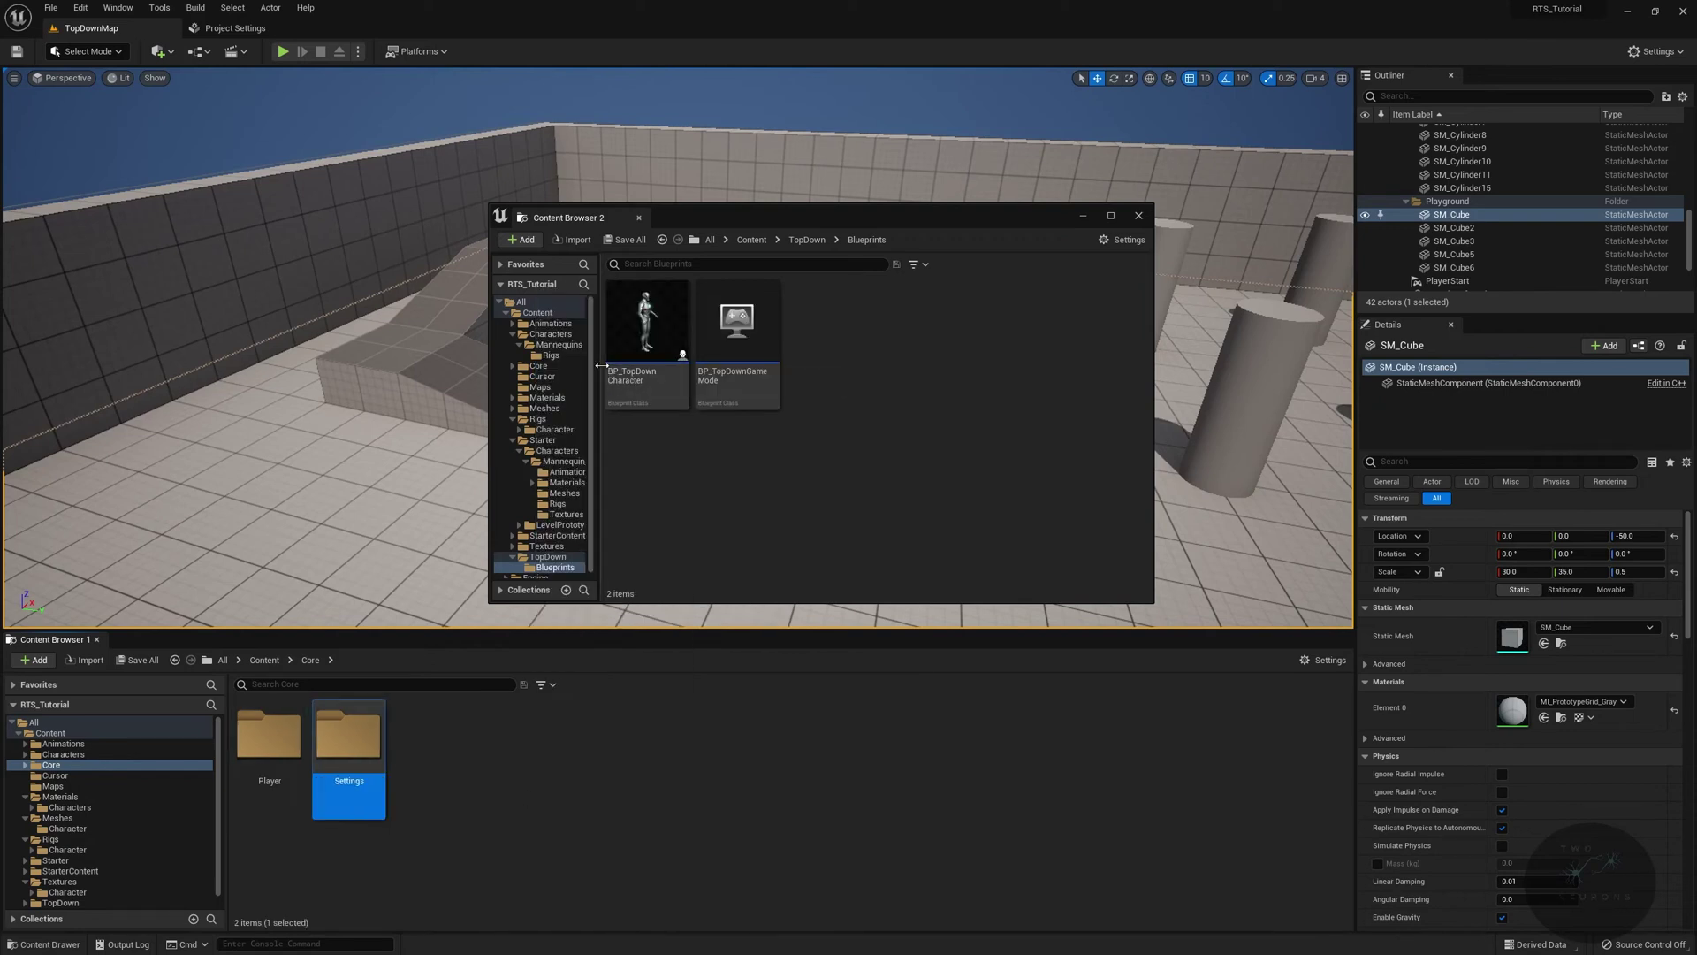
Move the BP_TopDownGameMode blueprint from TopDown > Blueprints into Core > Settings, accepting the reference warning
left_click_drag(736, 329, 354, 755)
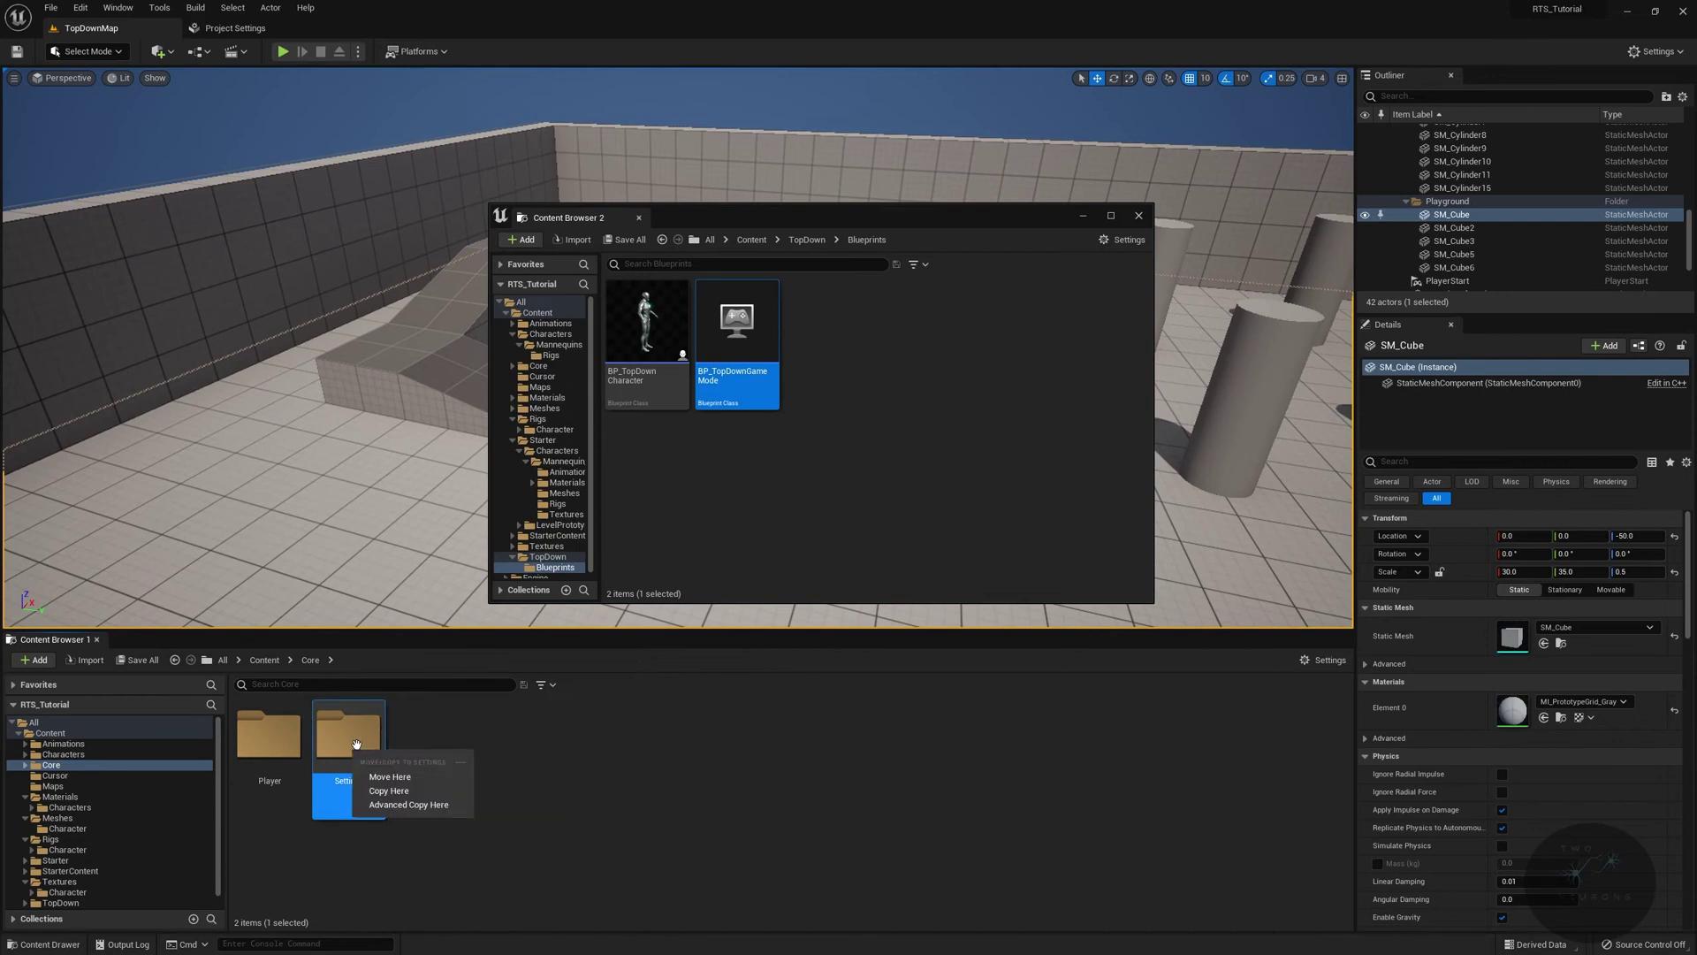
left_click(384, 777)
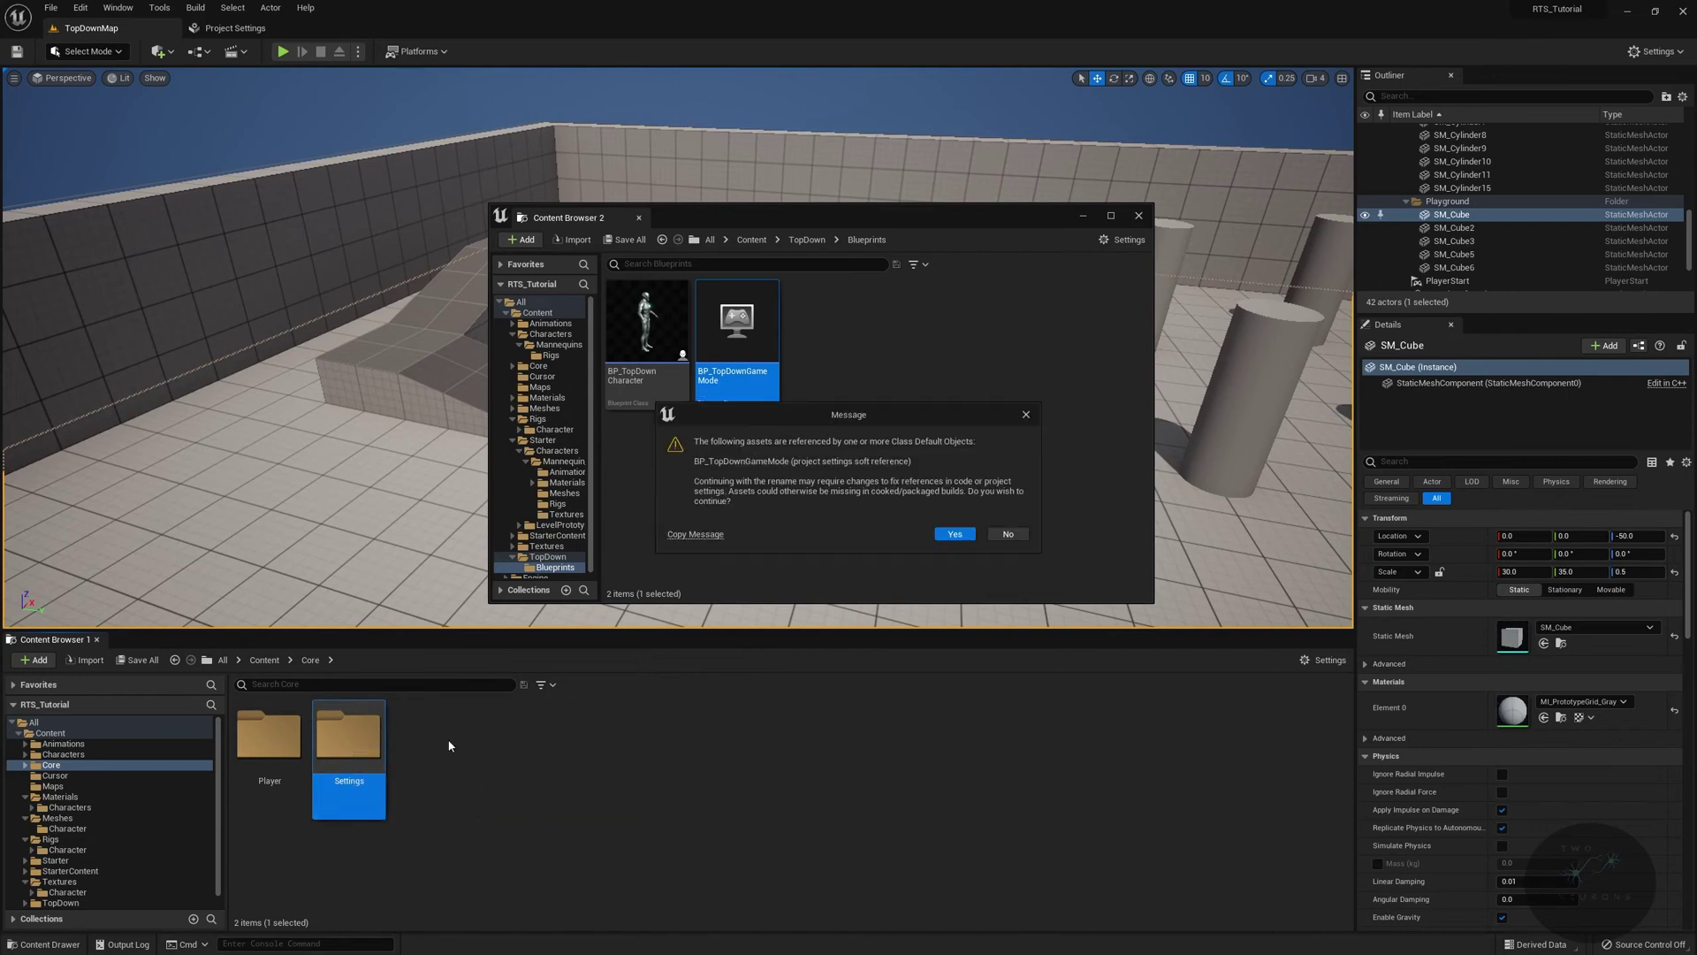
left_click(954, 535)
Create a folder named Units inside Core and move the BP_TopDownCharacter blueprint into it
right_click(549, 733)
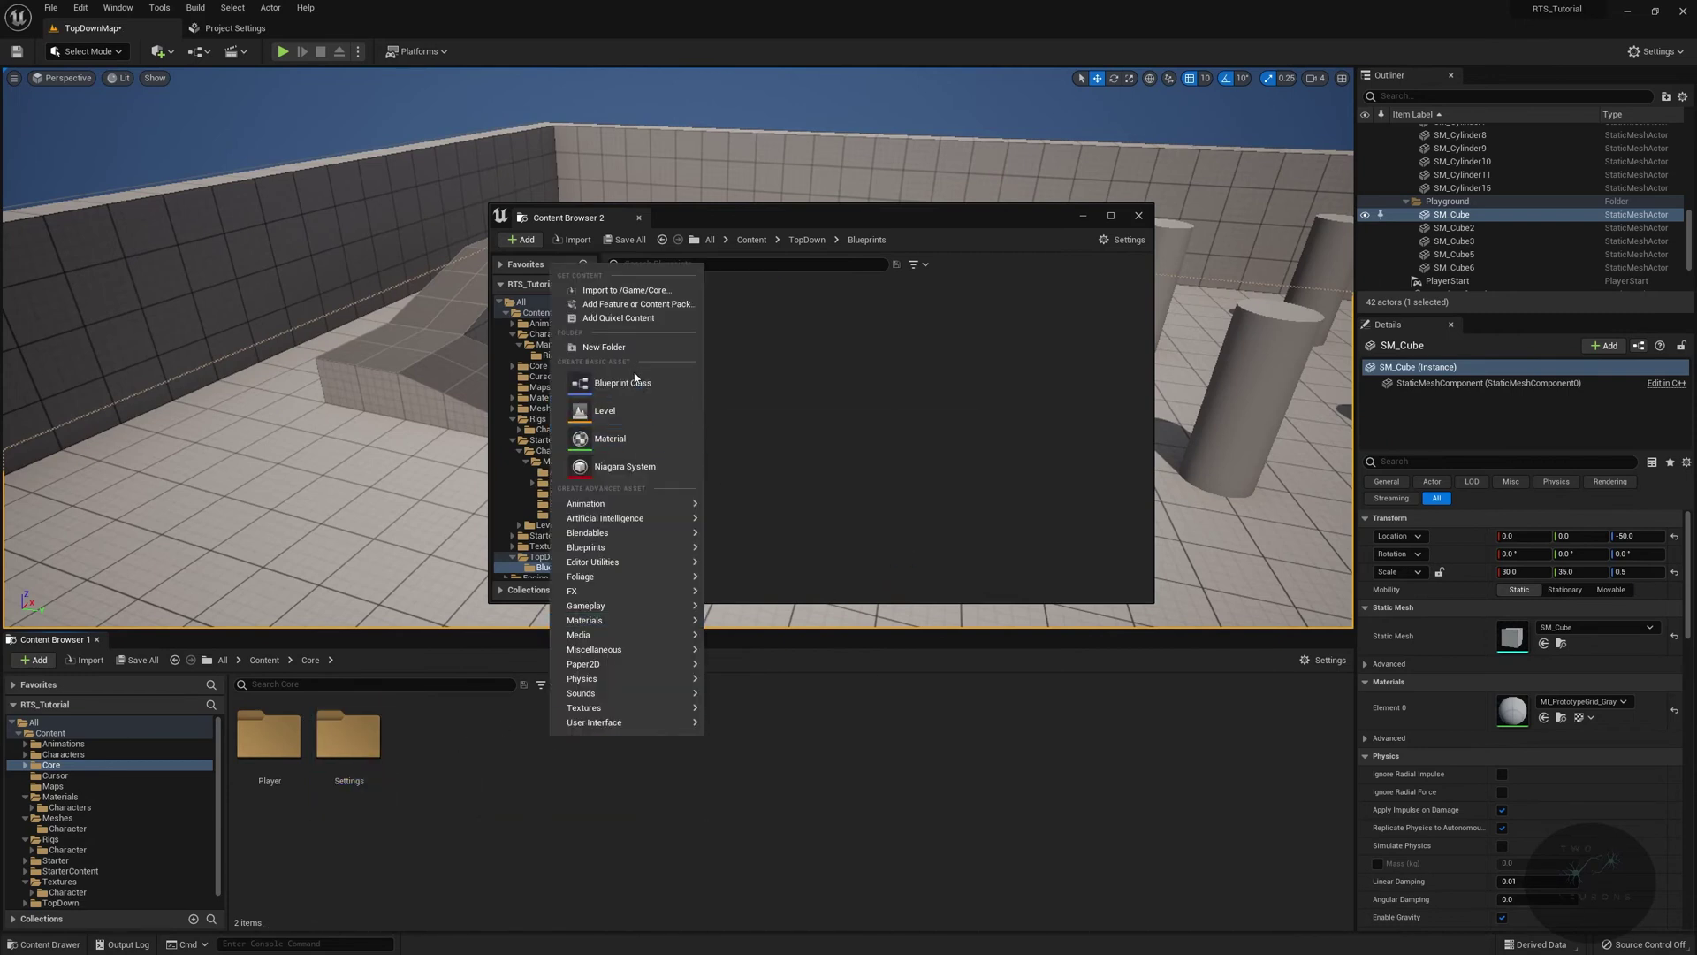
left_click(605, 347)
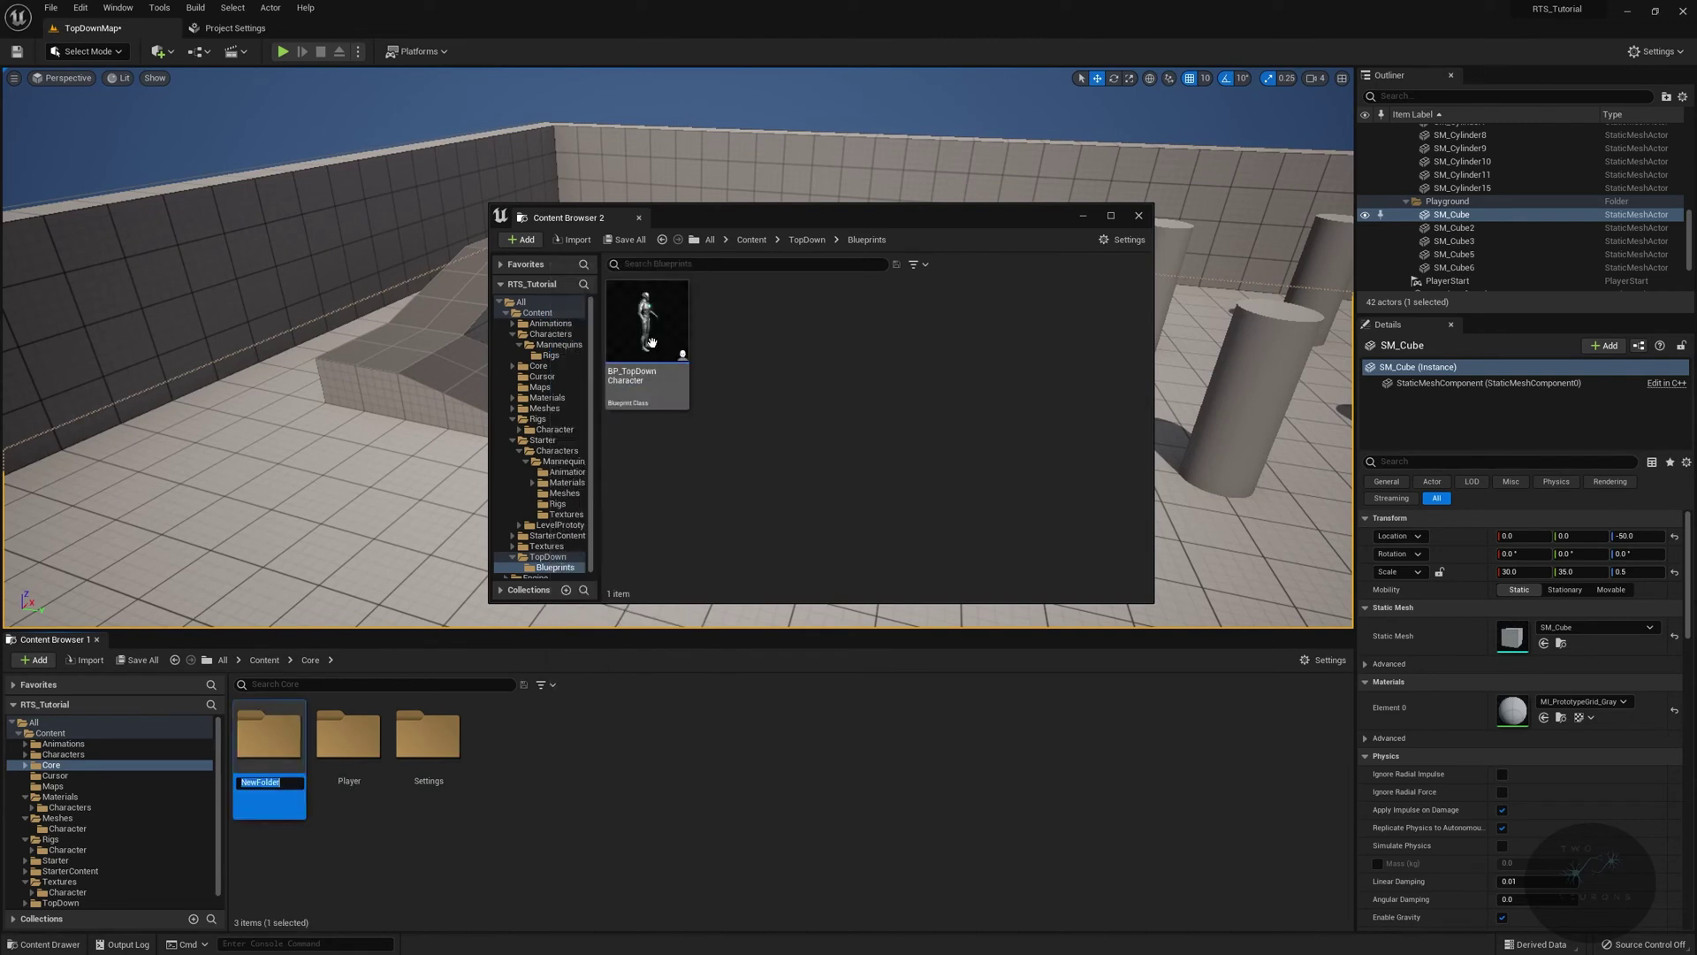
type("Units")
key("Return")
left_click_drag(618, 359, 428, 774)
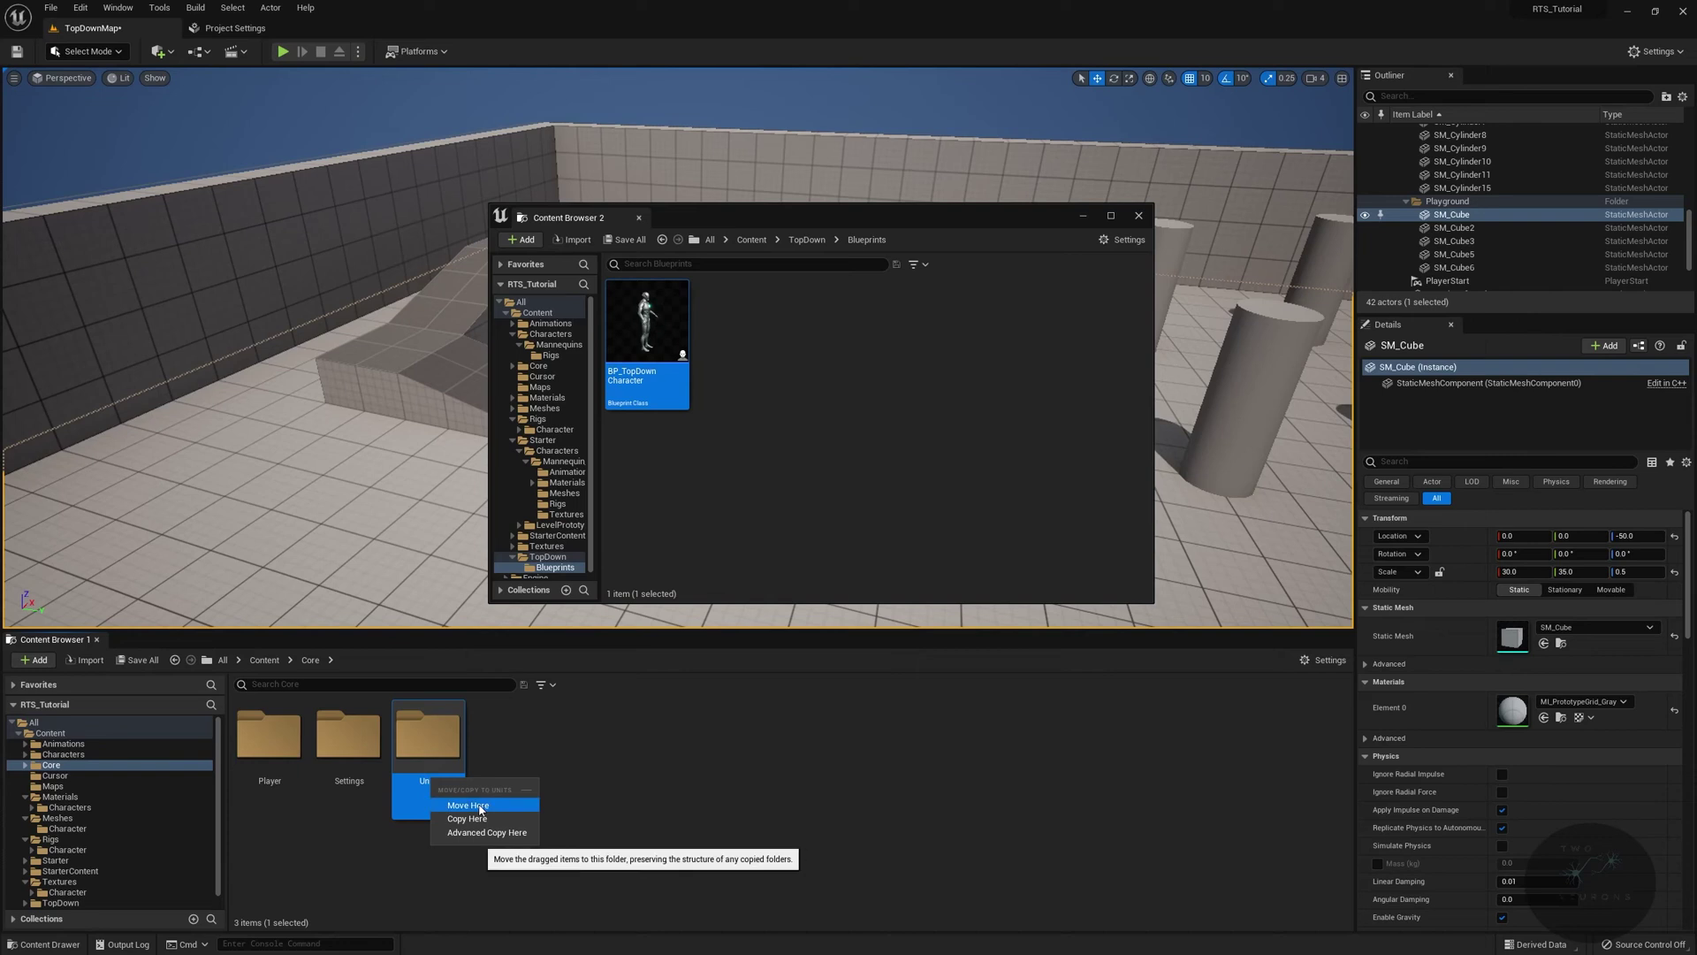
left_click(467, 804)
Fix up the redirectors in the whole Content folder
left_click(539, 314)
right_click(541, 318)
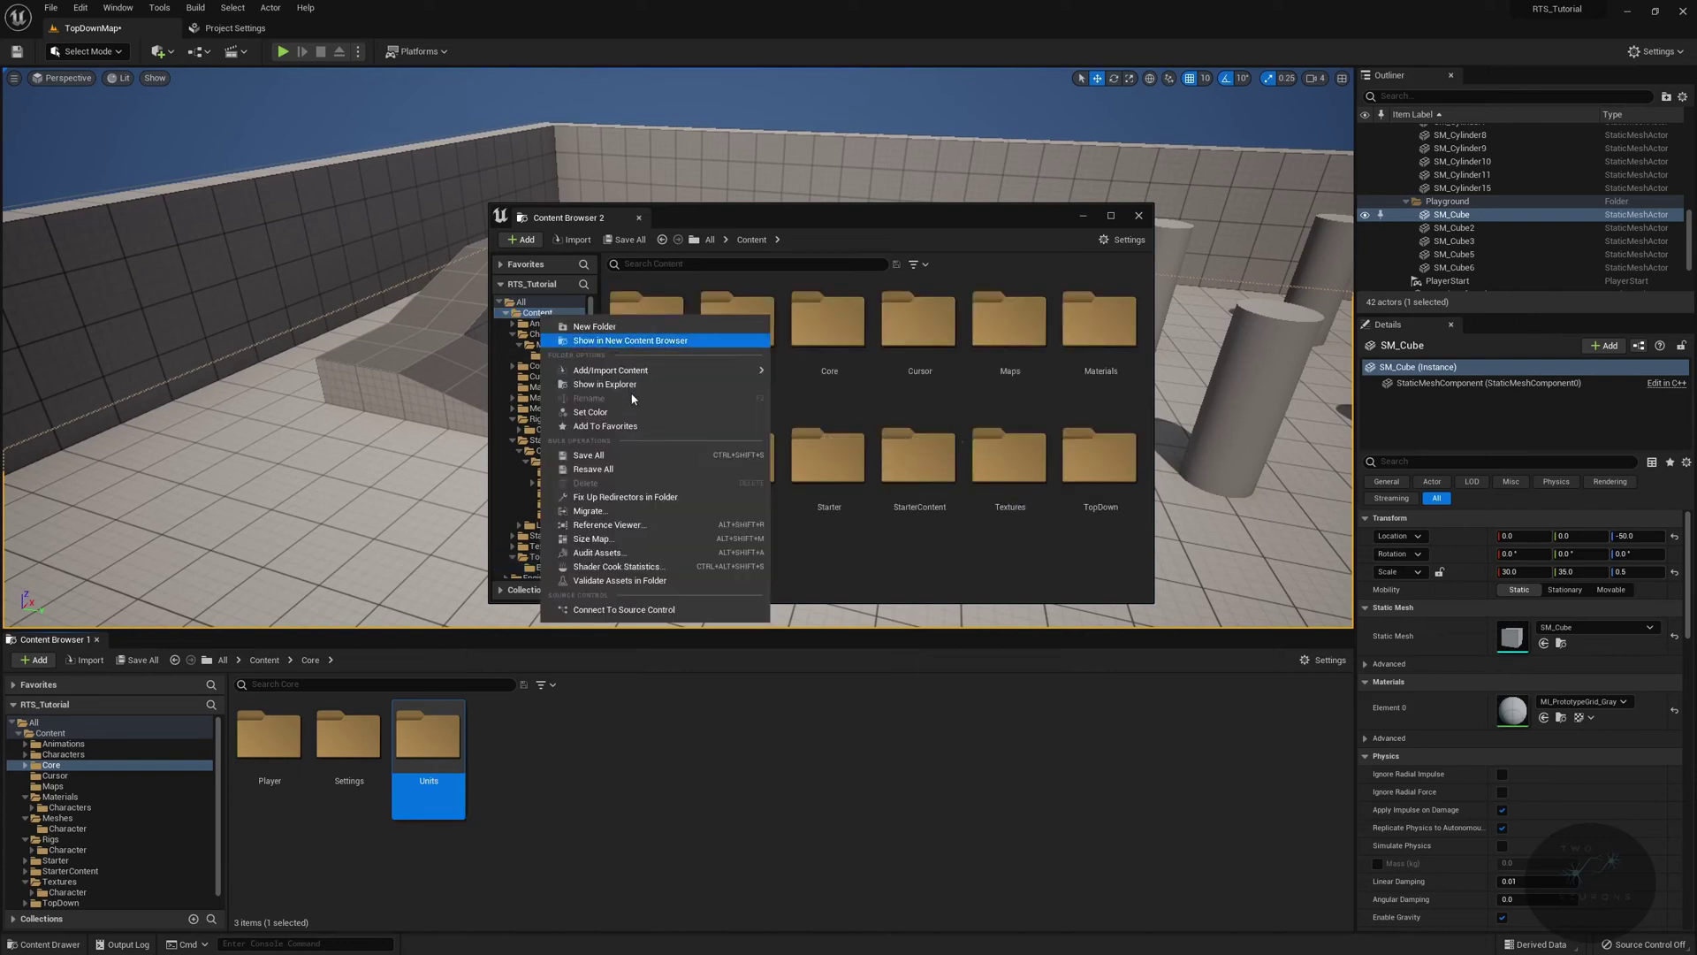
left_click(639, 512)
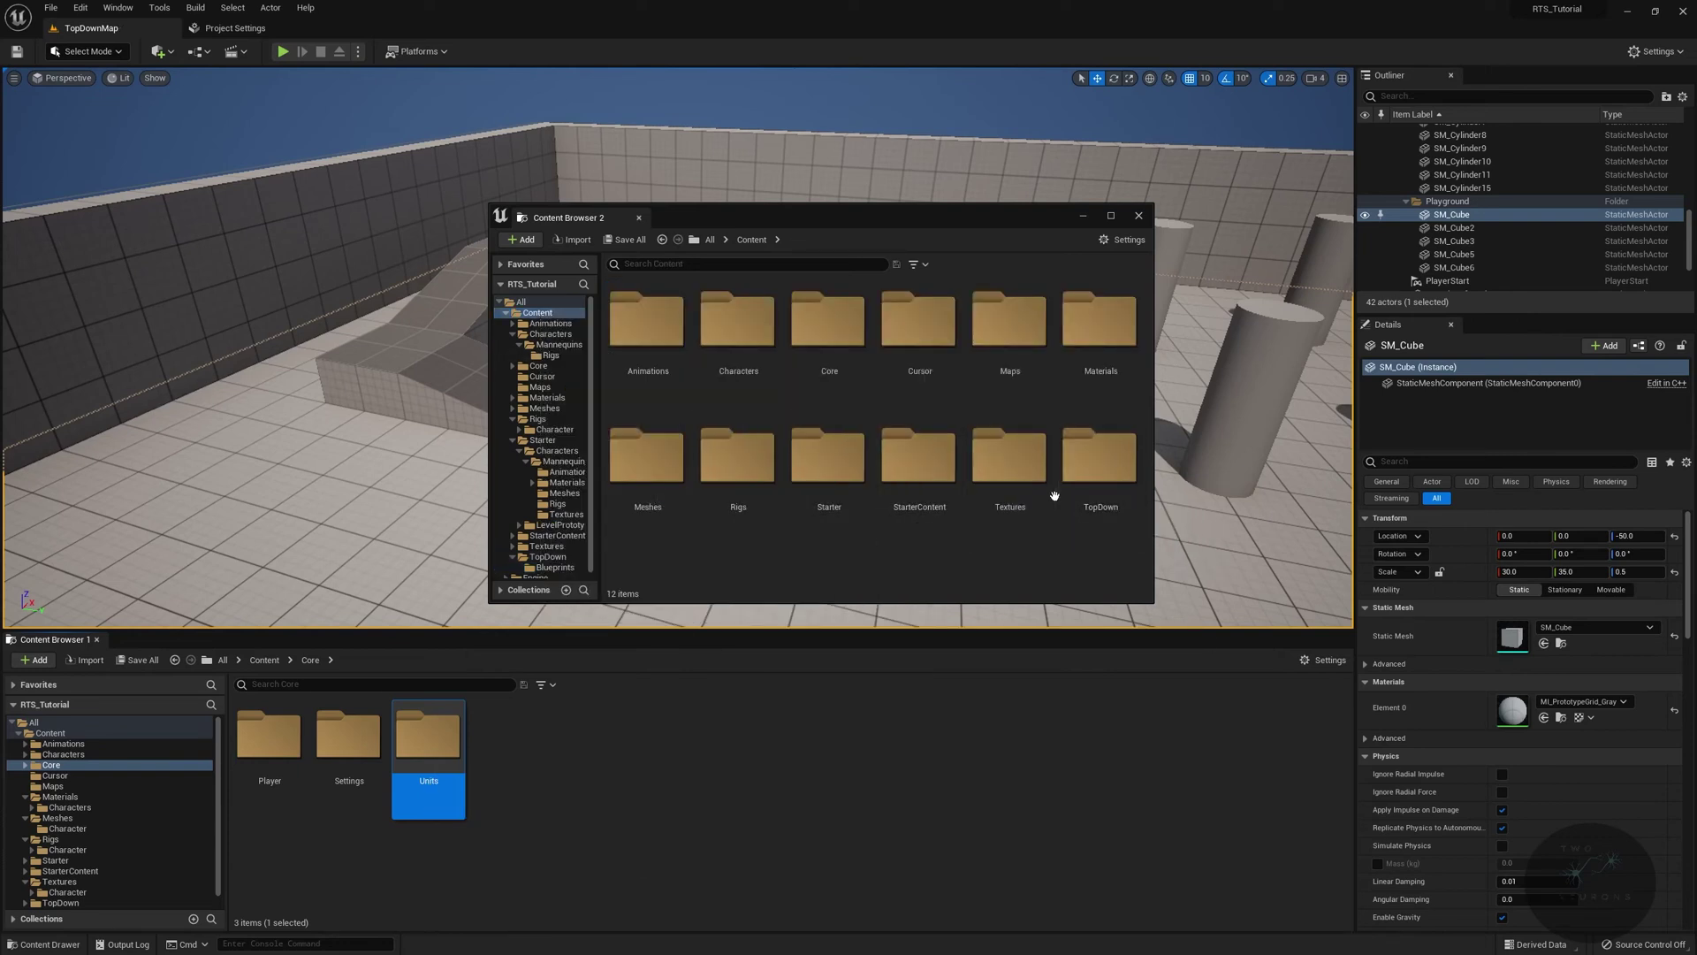
Check that the TopDown folder is empty, delete it from Content and close the second content browser
double_click(1098, 468)
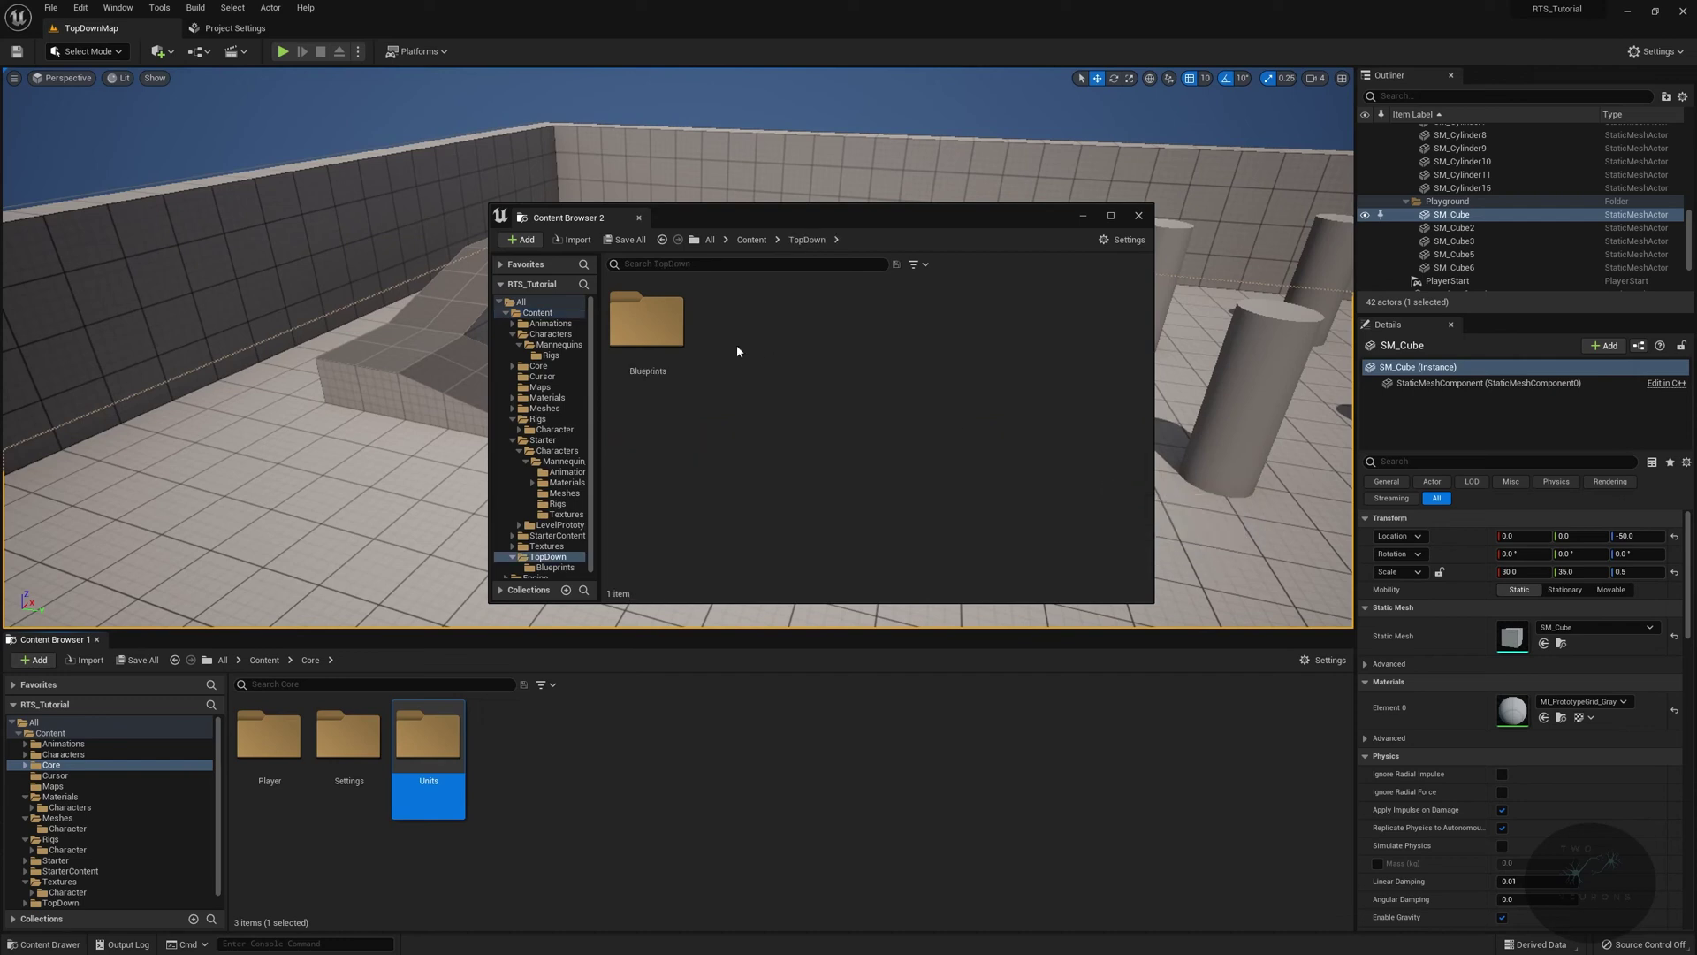
double_click(672, 344)
left_click(751, 239)
left_click(1098, 469)
key("Delete")
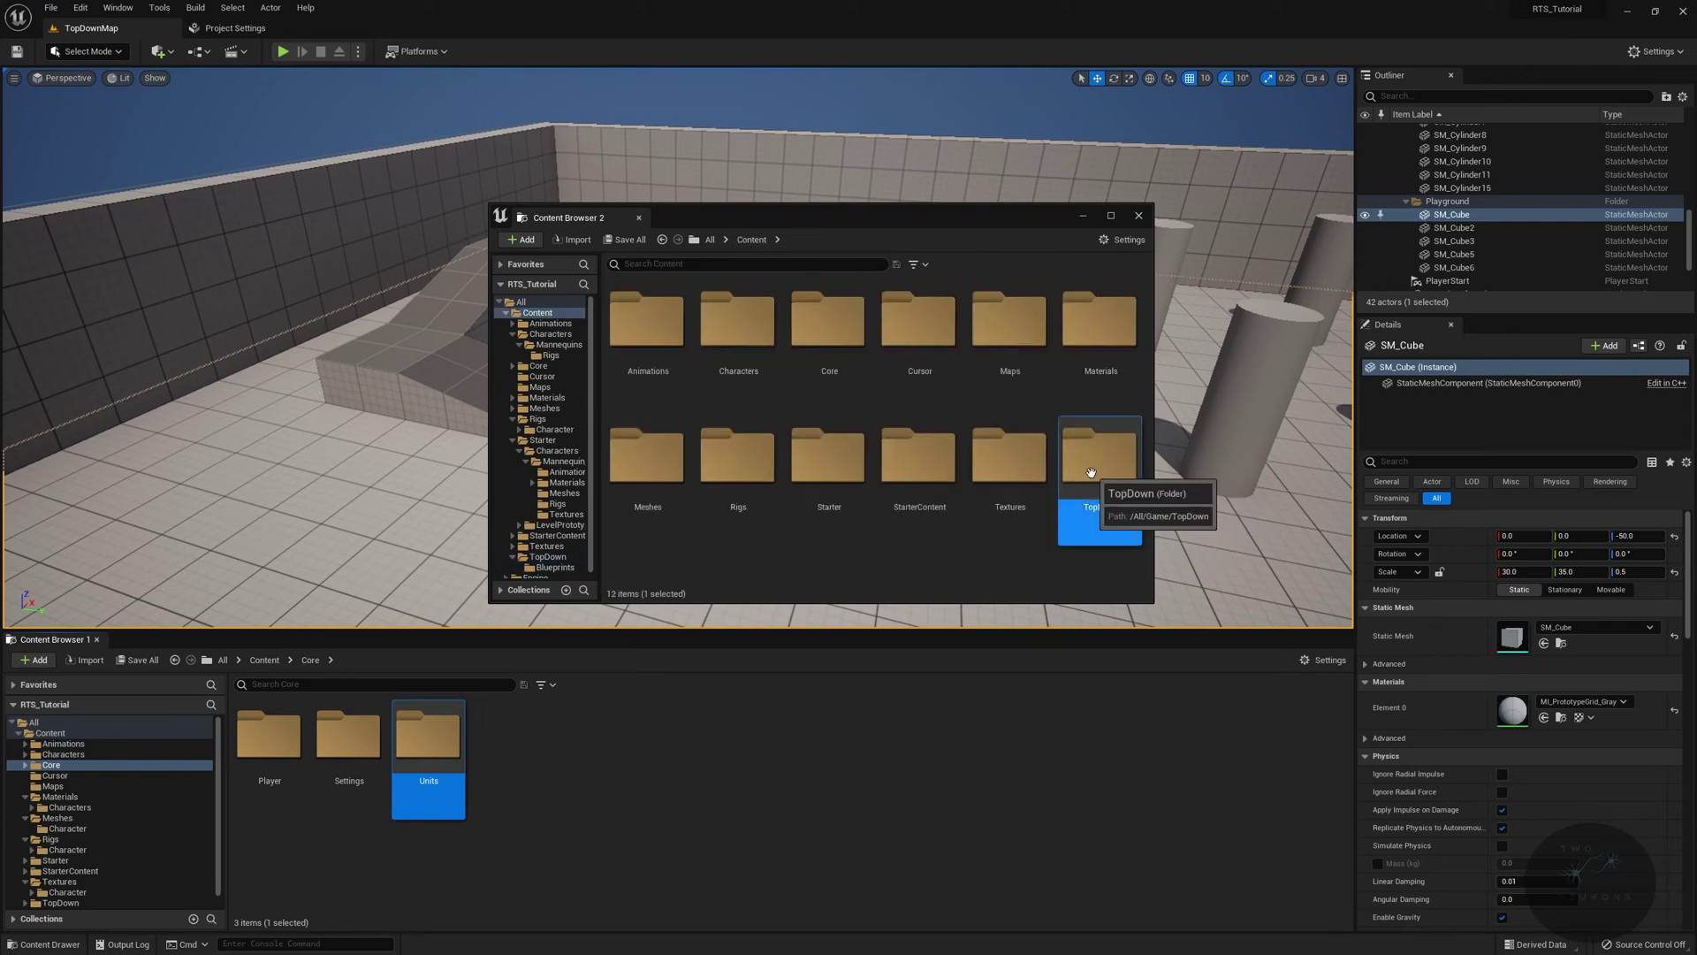
left_click(1131, 496)
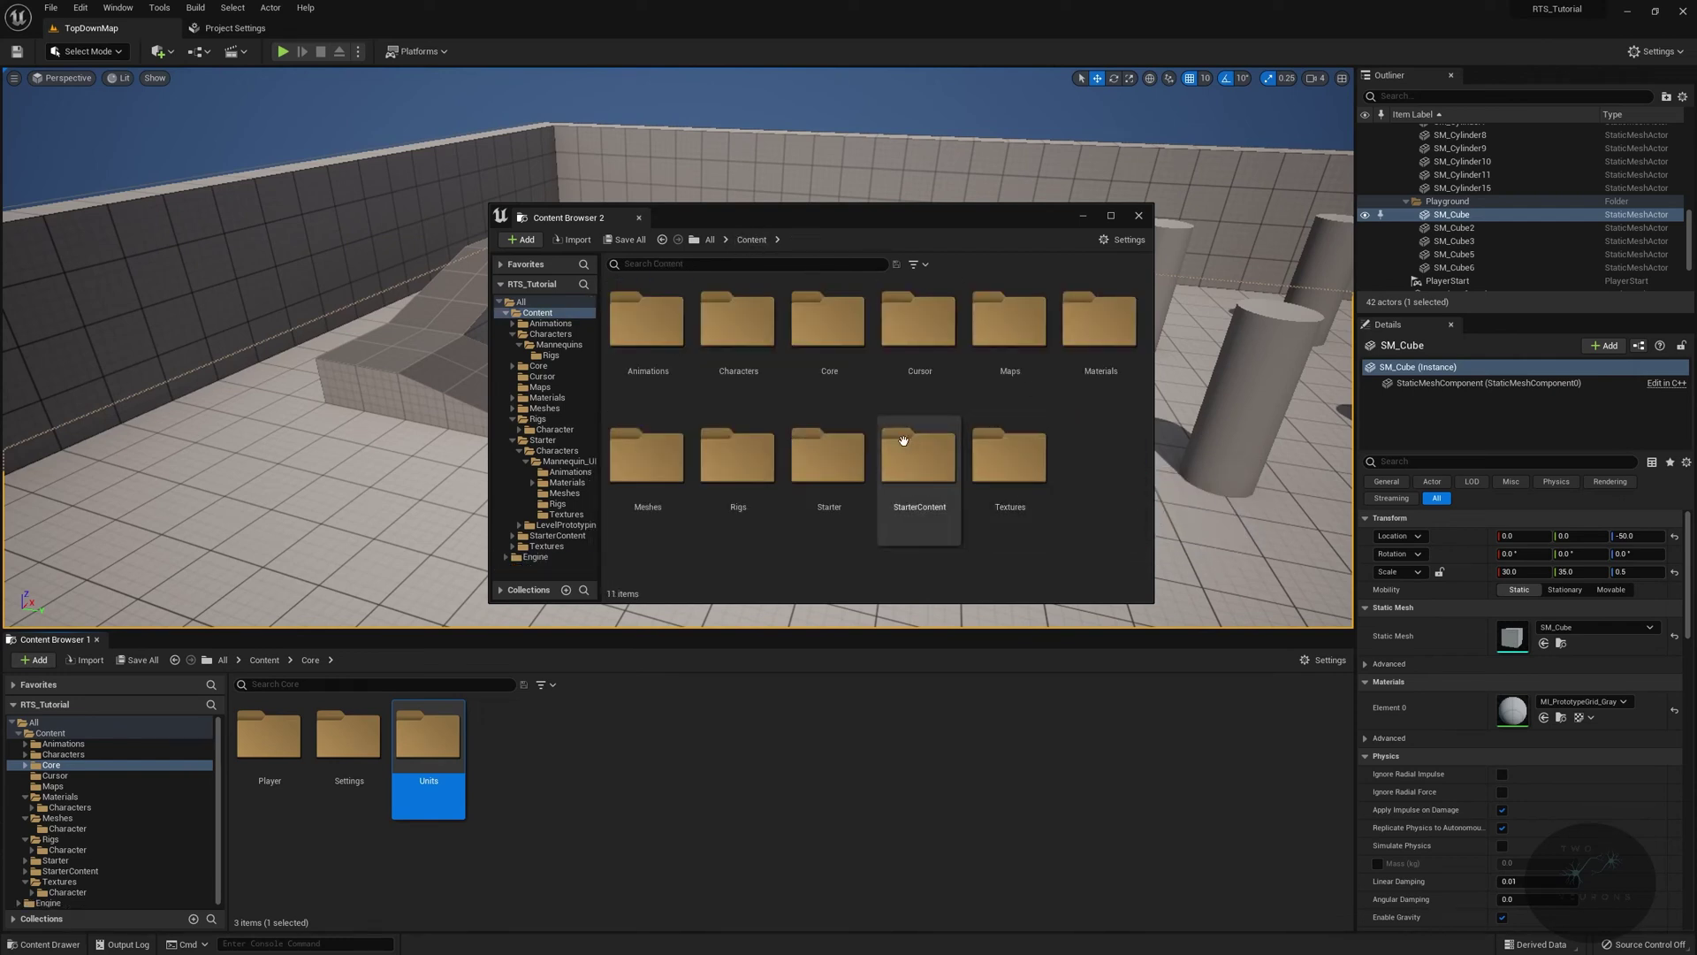
left_click(1139, 217)
Create a new level from the Basic template and delete its Floor mesh
left_click(50, 9)
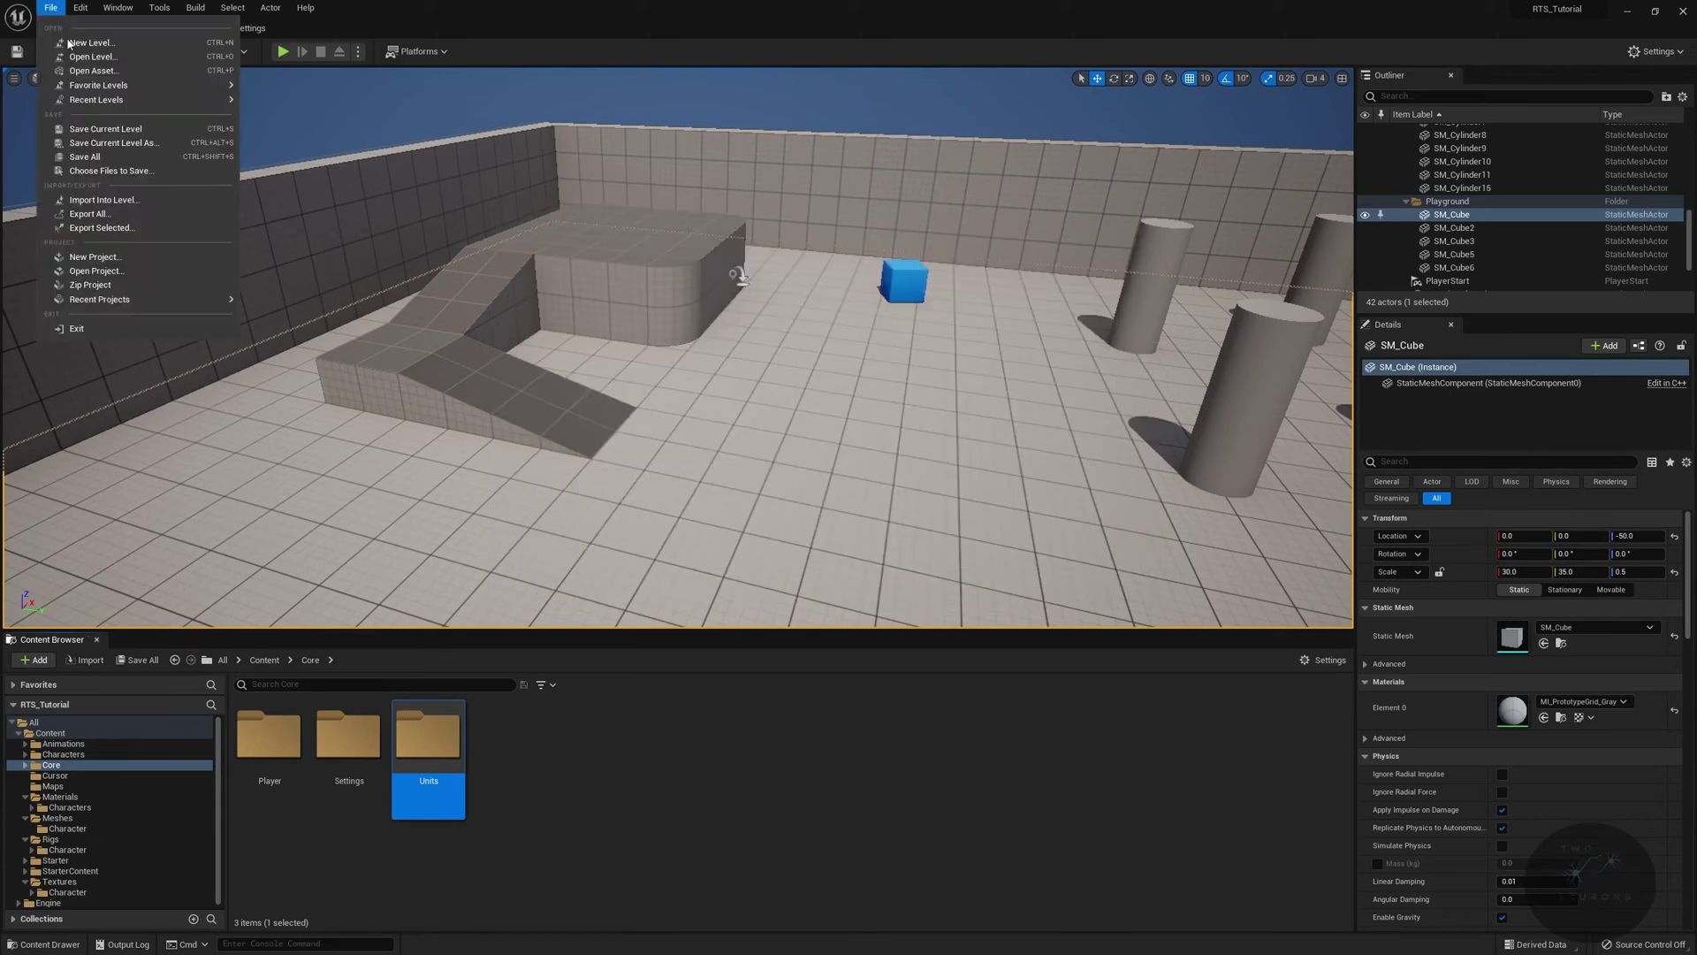
left_click(79, 42)
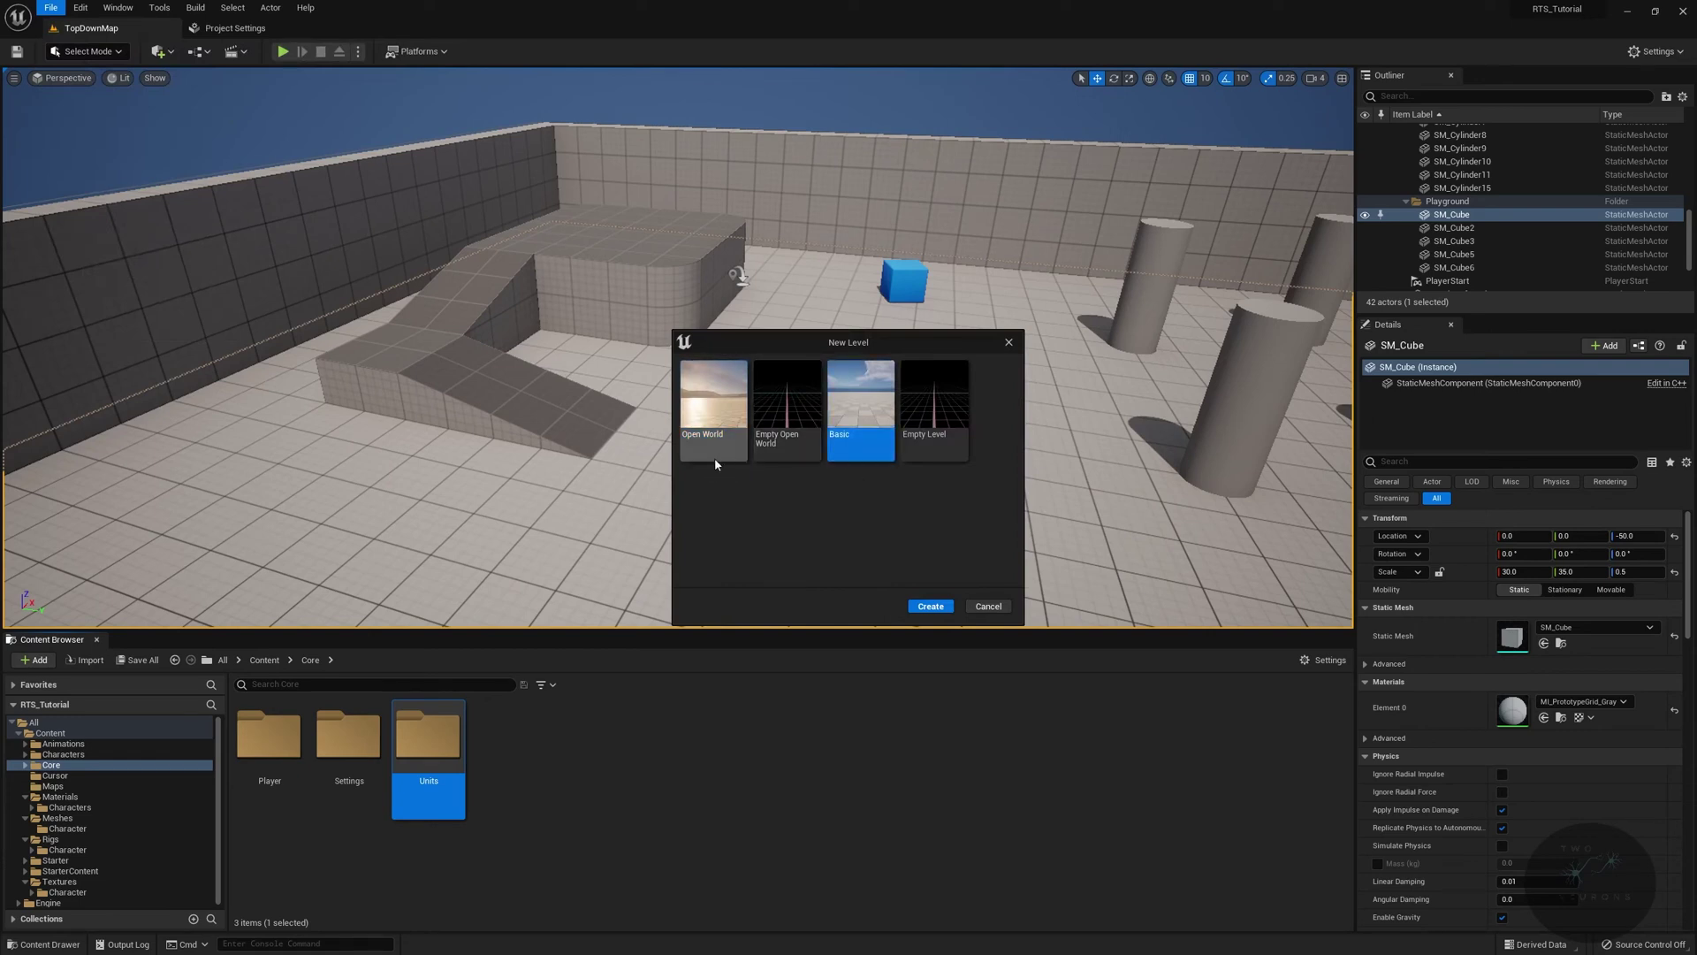
left_click(932, 611)
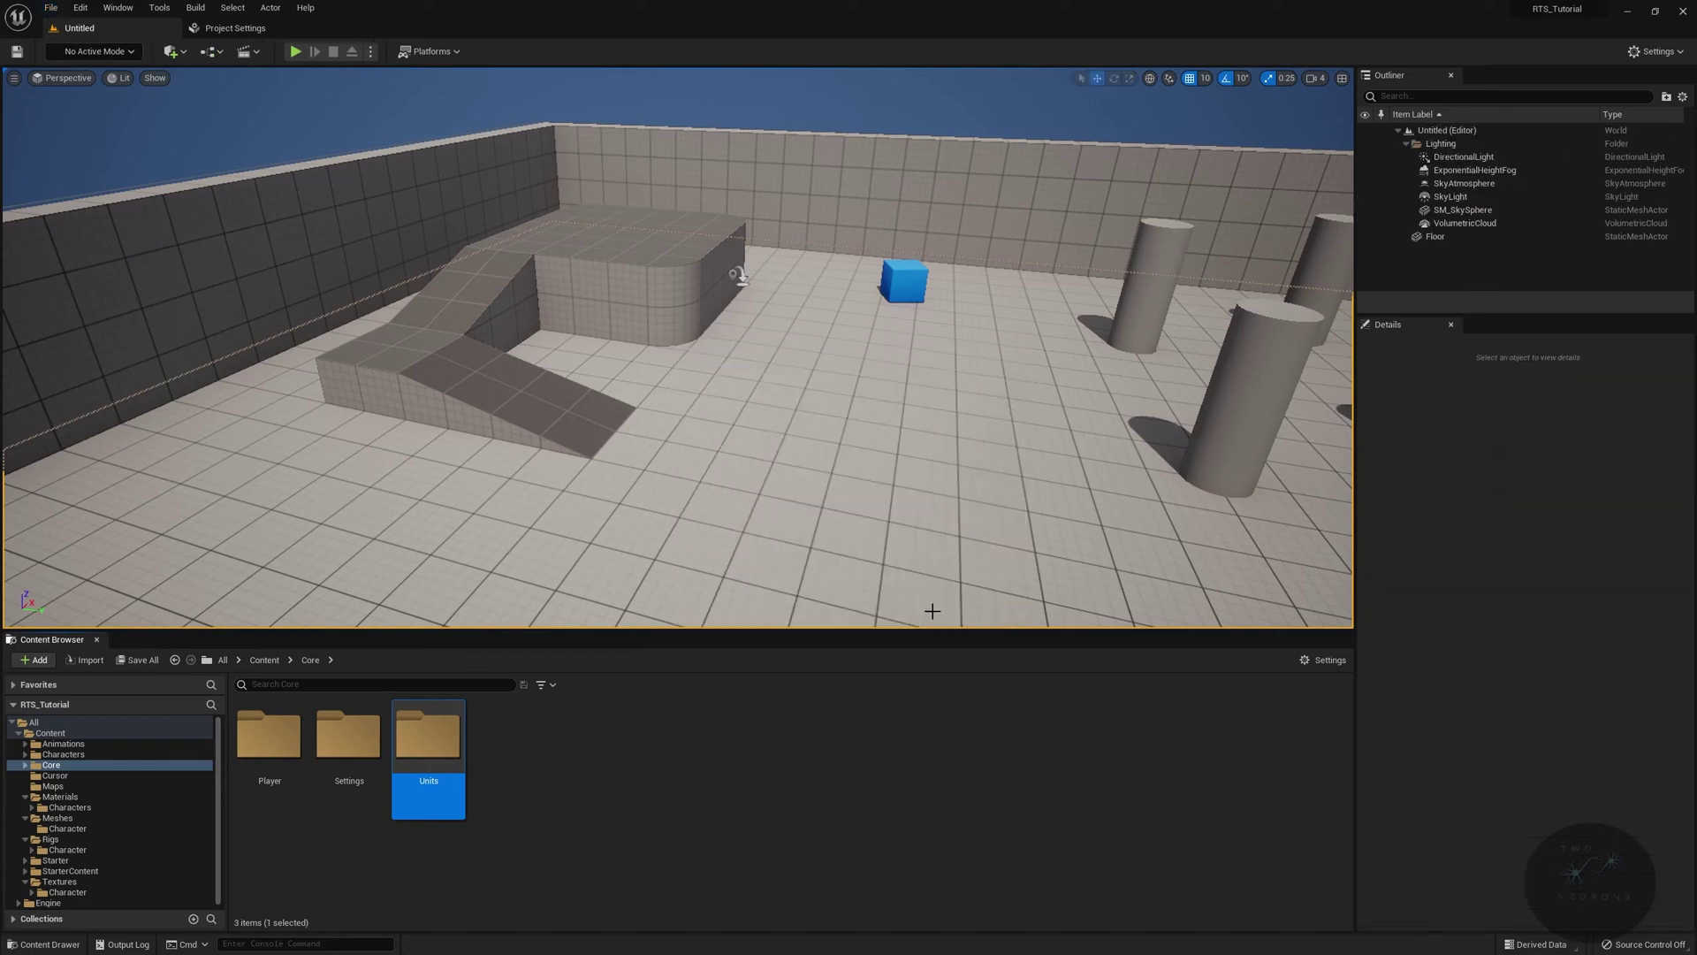
right_click_drag(822, 392, 904, 358)
key("s")
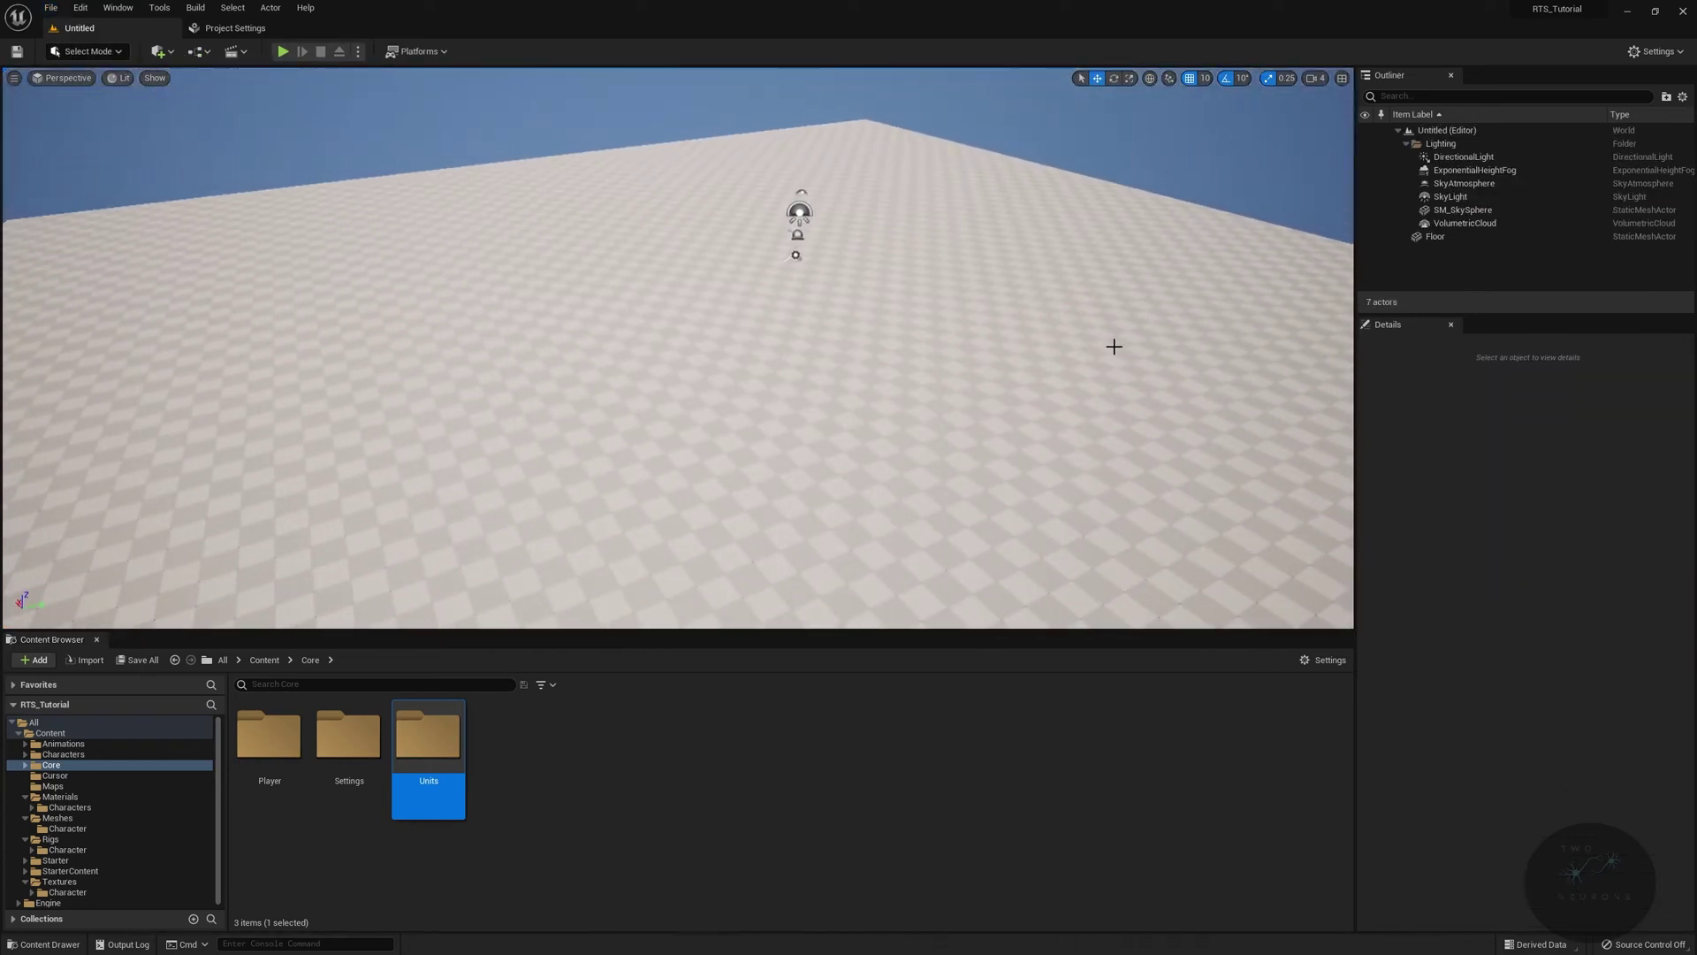
left_click(1110, 341)
key("Delete")
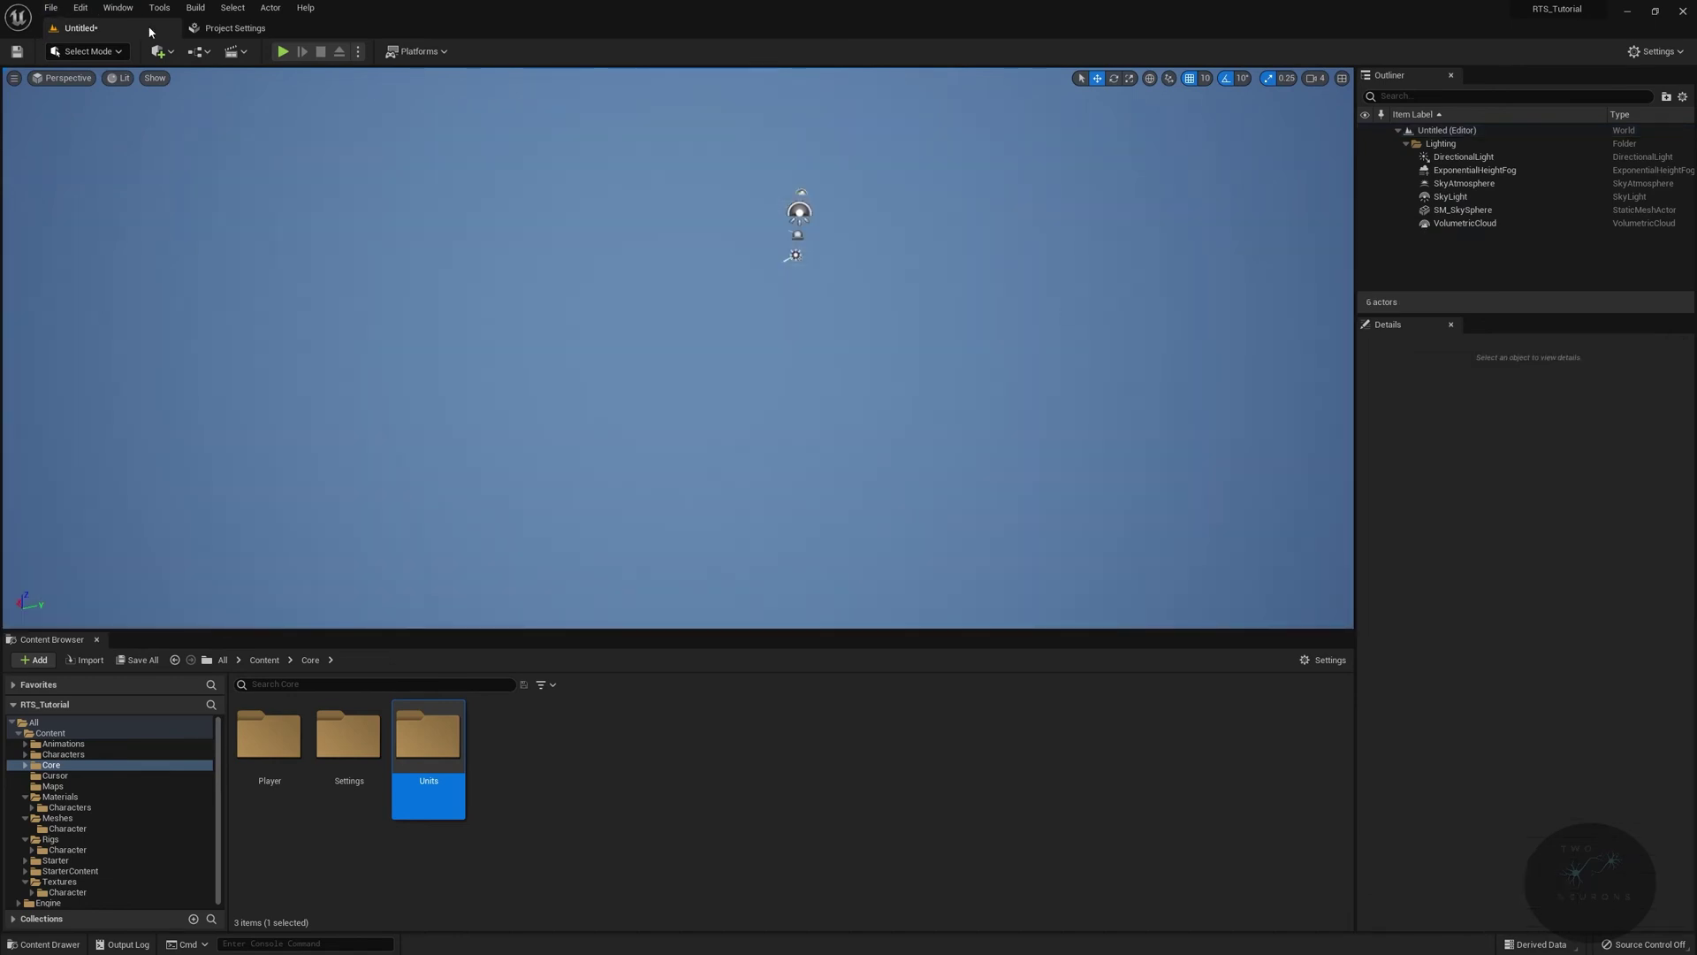
Create a new landscape in Landscape mode with the default 63x63 quads section size and 8 x 8 components
left_click(118, 52)
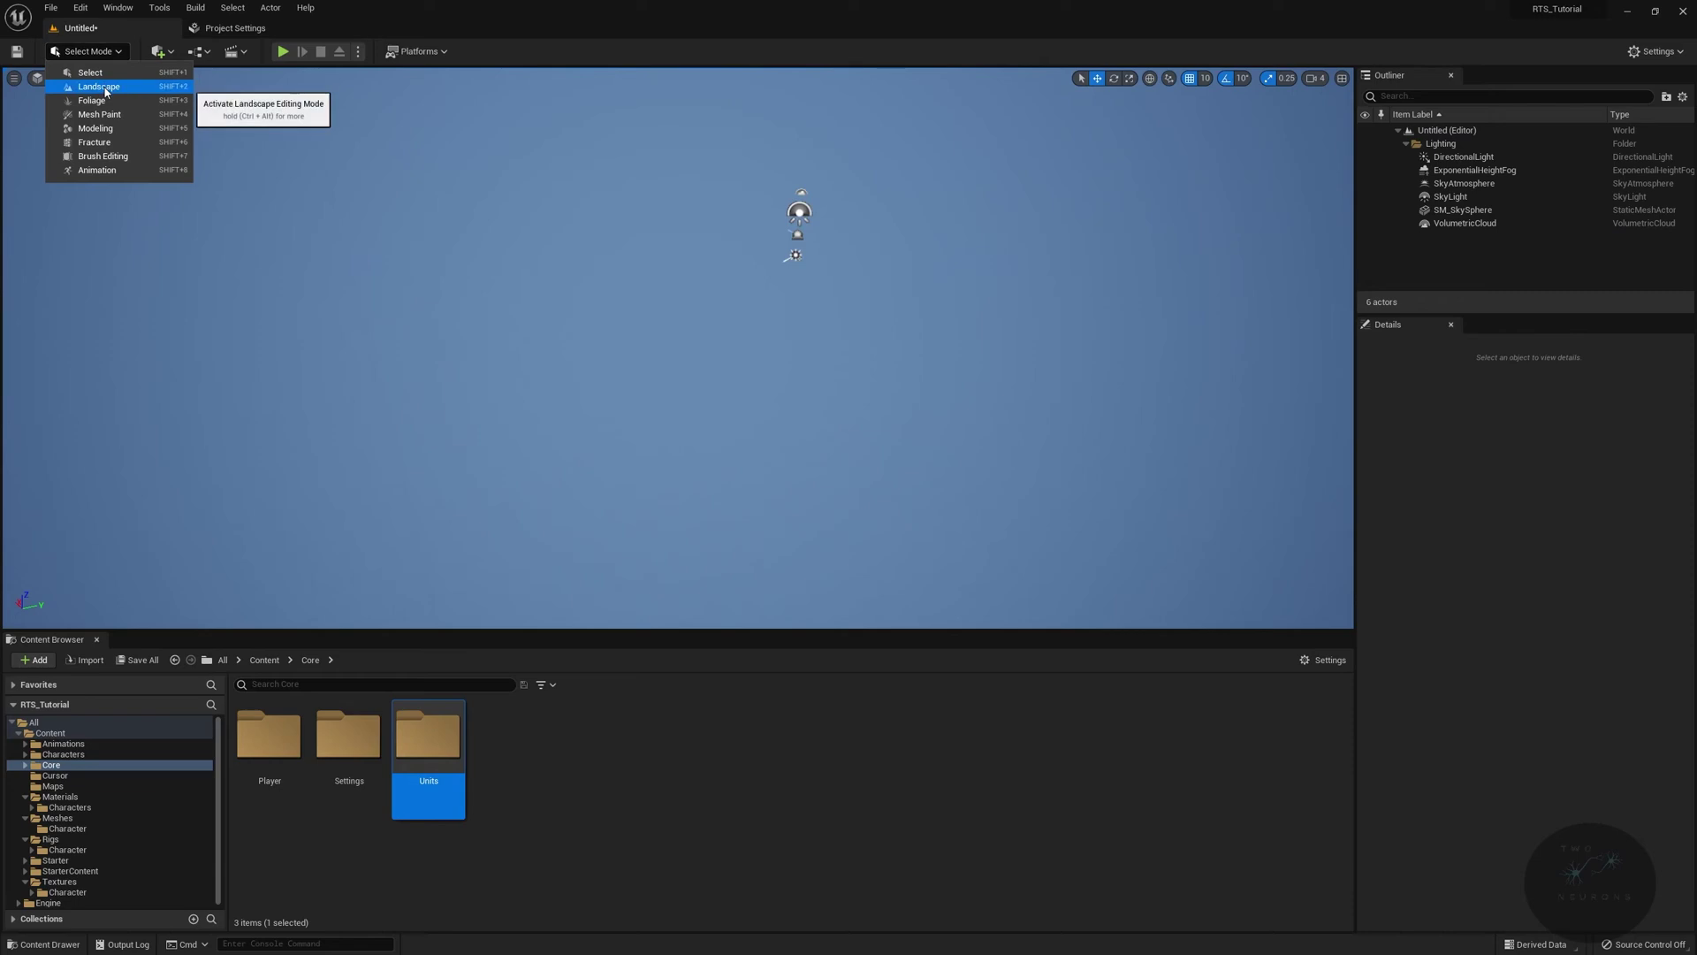
left_click(99, 87)
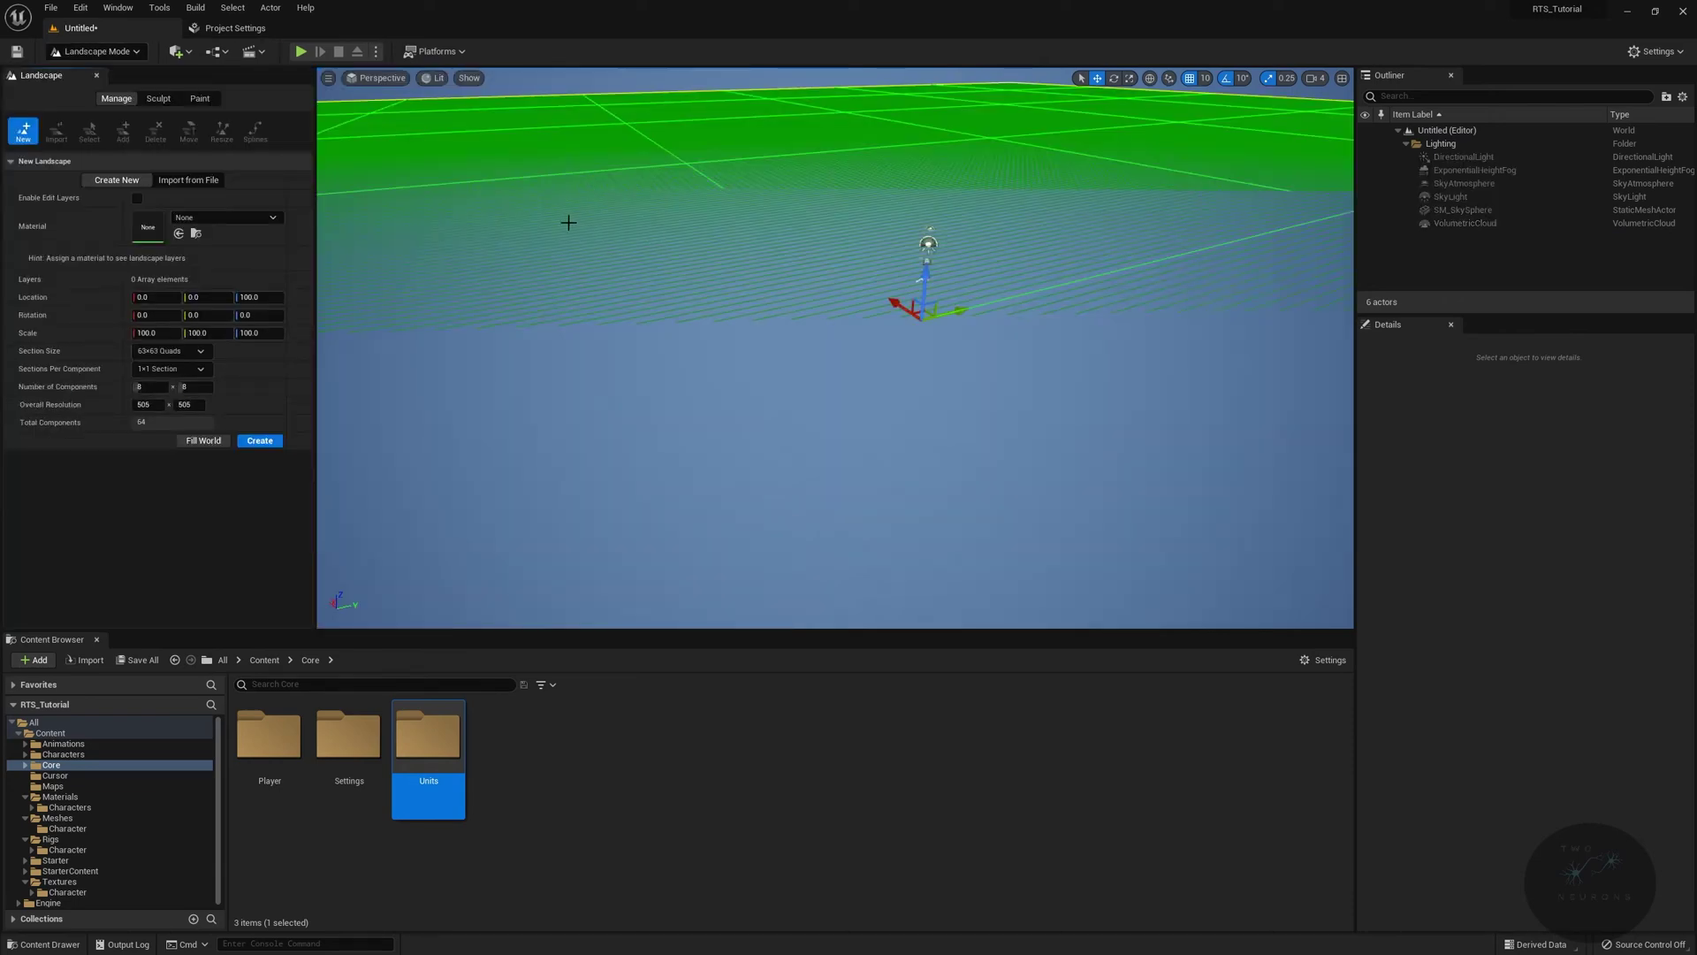
right_click_drag(568, 220, 417, 215)
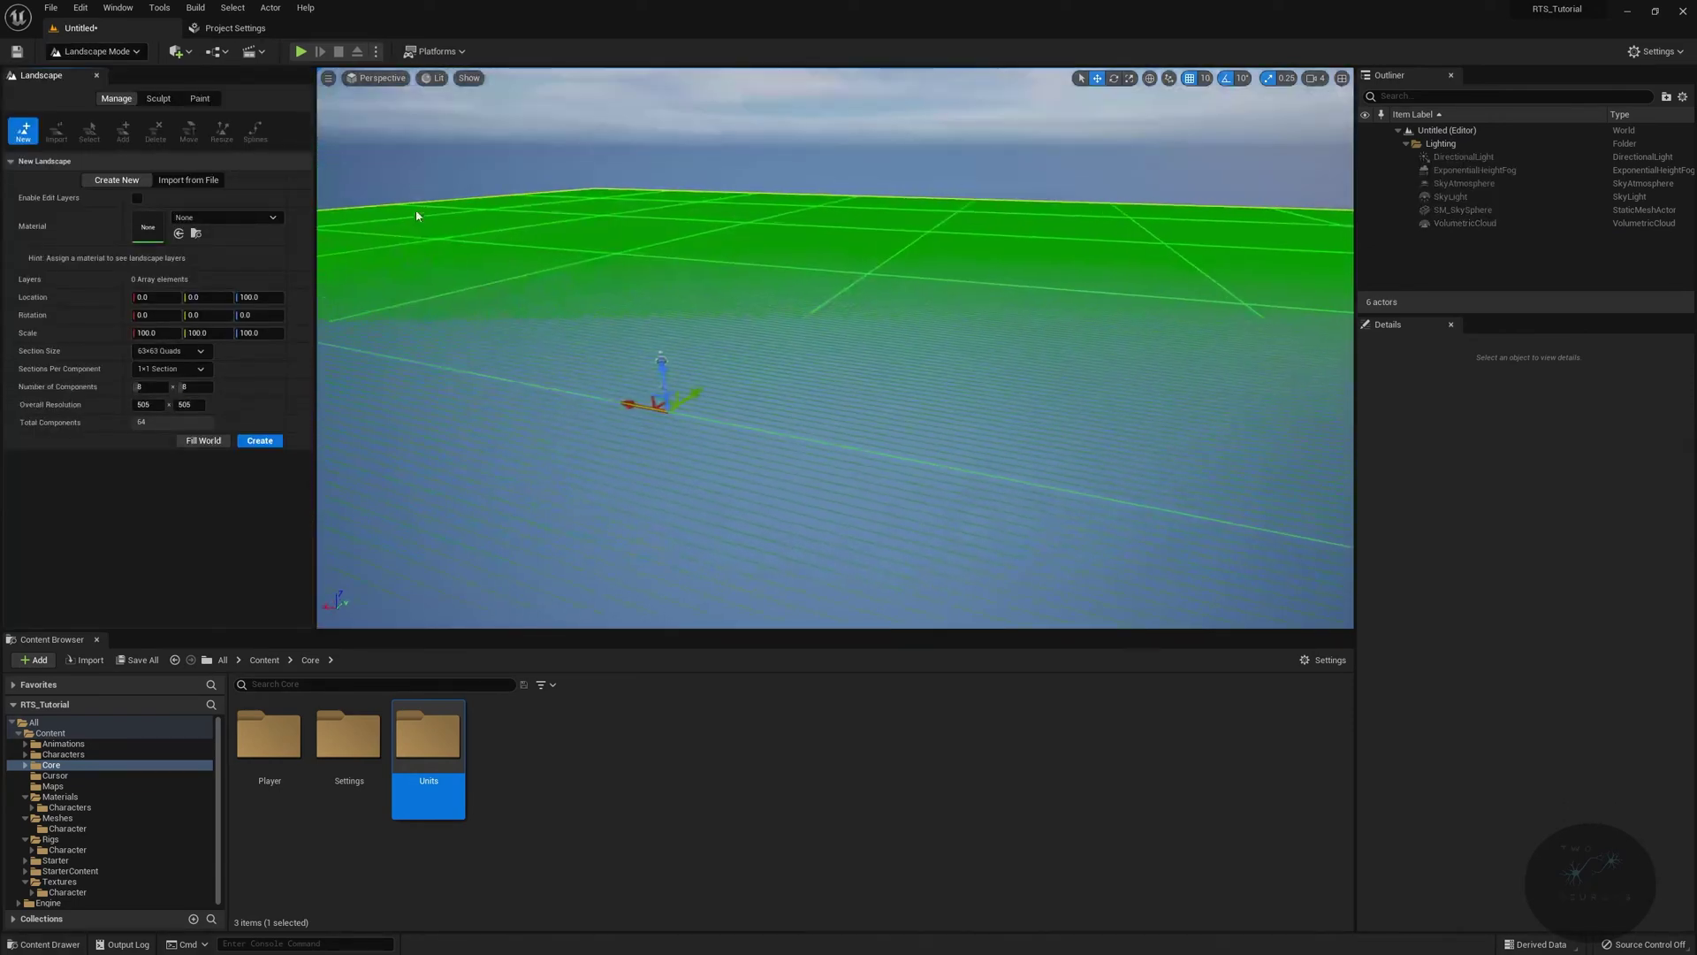
left_click(262, 442)
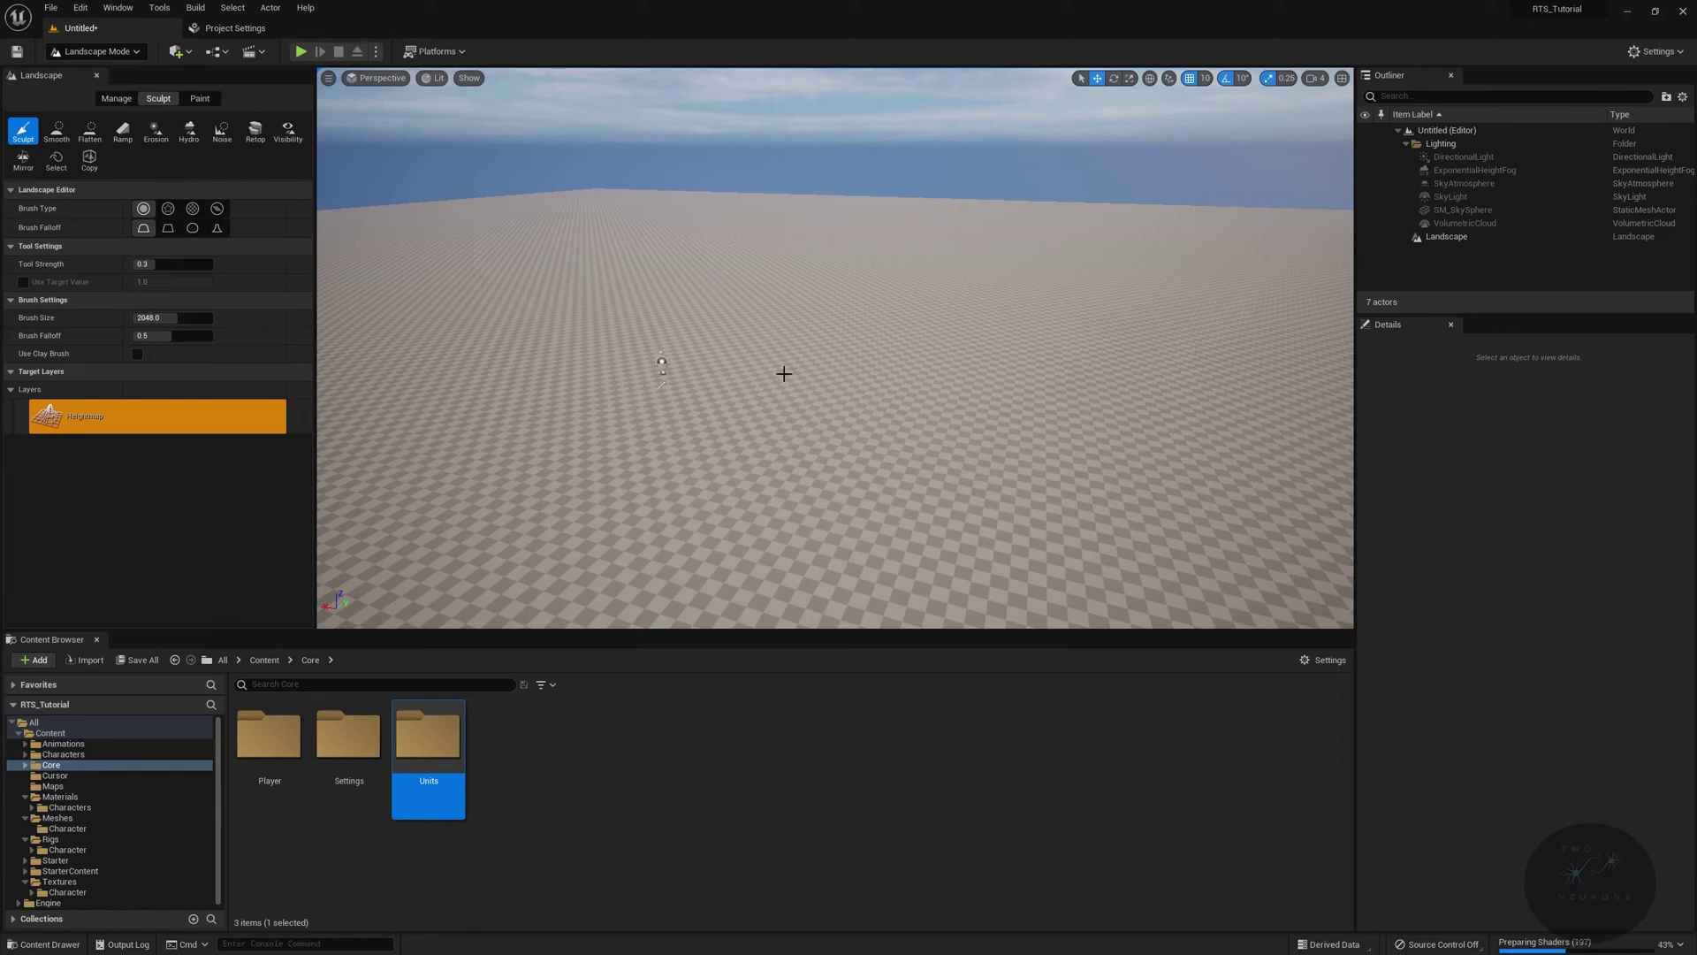
Sculpt a tall hill, lower mounds and a hollow into the landscape, and return to Select mode
mouse_move(757, 366)
right_mouse_down()
mouse_move(750, 426)
mouse_move(734, 402)
right_mouse_up()
mouse_move(882, 322)
left_mouse_down()
mouse_move(905, 316)
mouse_move(778, 234)
mouse_move(688, 285)
left_mouse_up()
mouse_move(688, 285)
right_mouse_down()
mouse_move(707, 305)
mouse_move(760, 287)
mouse_move(848, 353)
right_mouse_up()
mouse_move(648, 254)
left_mouse_down()
mouse_move(939, 280)
mouse_move(853, 353)
left_mouse_up()
key("s")
mouse_move(853, 354)
right_mouse_down()
mouse_move(870, 345)
mouse_move(900, 375)
right_mouse_up()
mouse_move(853, 354)
left_mouse_down()
mouse_move(811, 409)
mouse_move(659, 455)
mouse_move(953, 459)
mouse_move(1030, 492)
mouse_move(1023, 409)
left_mouse_up()
mouse_move(1023, 409)
right_mouse_down()
mouse_move(1010, 382)
mouse_move(1096, 371)
right_mouse_up()
mouse_move(803, 368)
right_mouse_down()
mouse_move(875, 373)
mouse_move(742, 358)
right_mouse_up()
right_click_drag(912, 395, 911, 394)
mouse_move(920, 410)
left_mouse_down()
mouse_move(978, 406)
mouse_move(1149, 572)
mouse_move(1122, 477)
mouse_move(1152, 555)
mouse_move(1087, 583)
mouse_move(1064, 516)
left_mouse_up()
right_click_drag(1064, 516, 1064, 516)
mouse_move(988, 569)
left_mouse_down("shift")
mouse_move(1004, 493)
mouse_move(995, 640)
mouse_move(1064, 530)
left_mouse_up("shift")
right_click_drag(1064, 530, 1064, 526)
right_click_drag(882, 485, 882, 485)
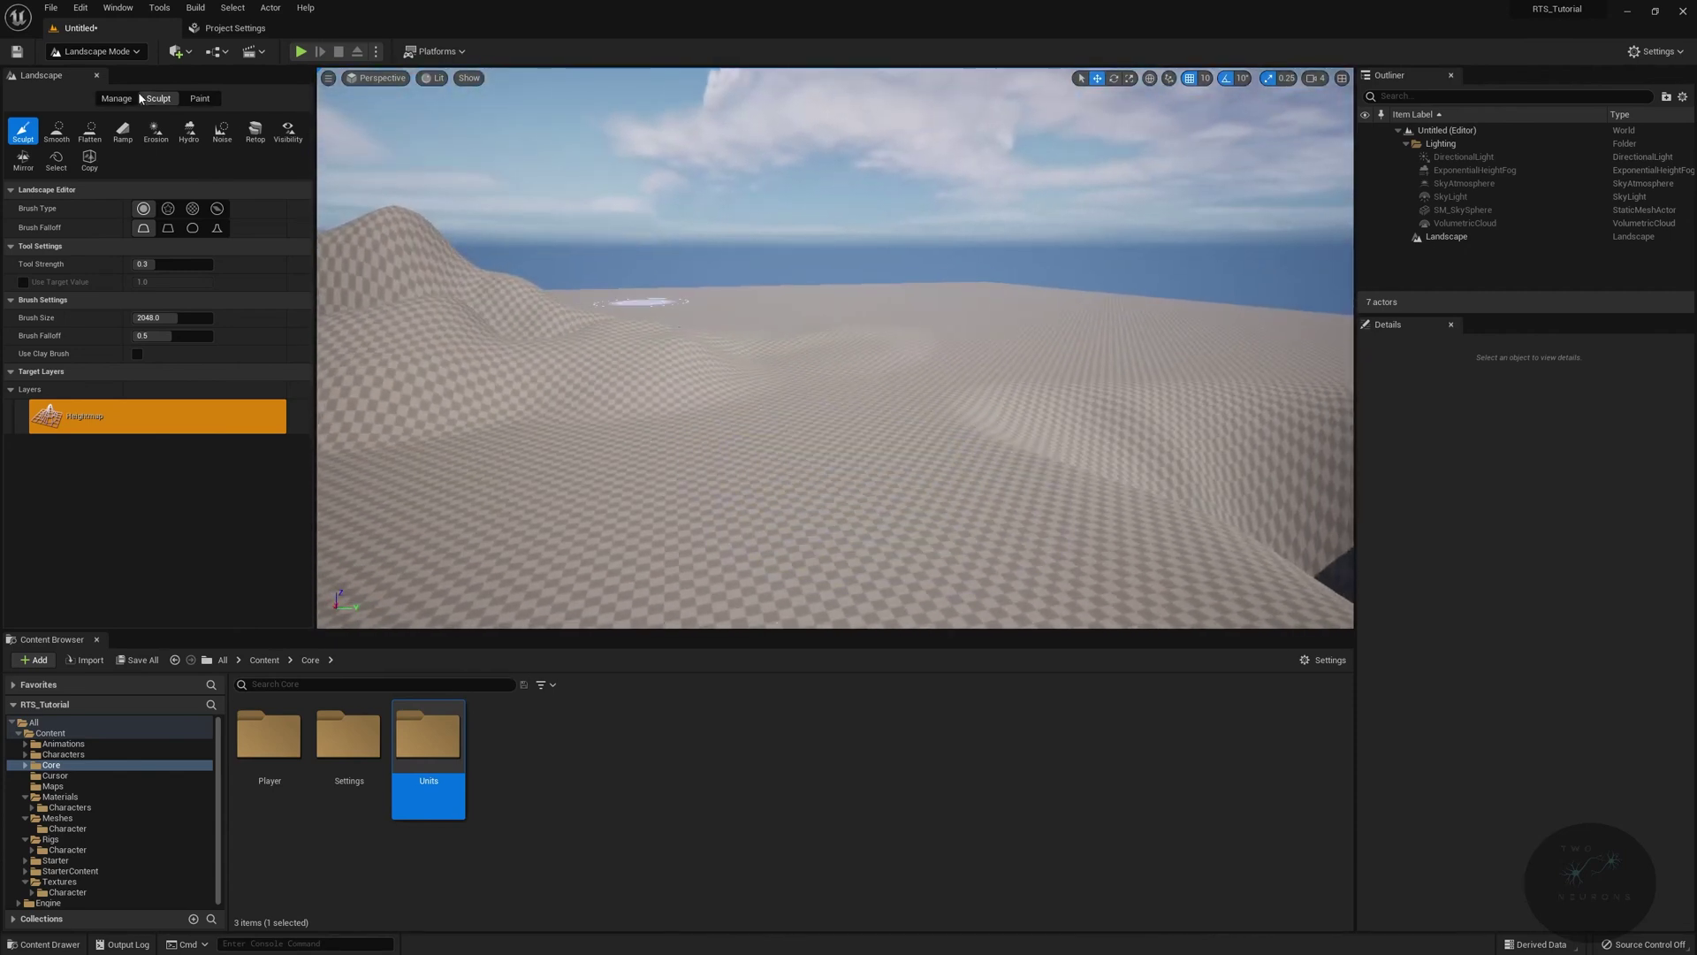
left_click(132, 53)
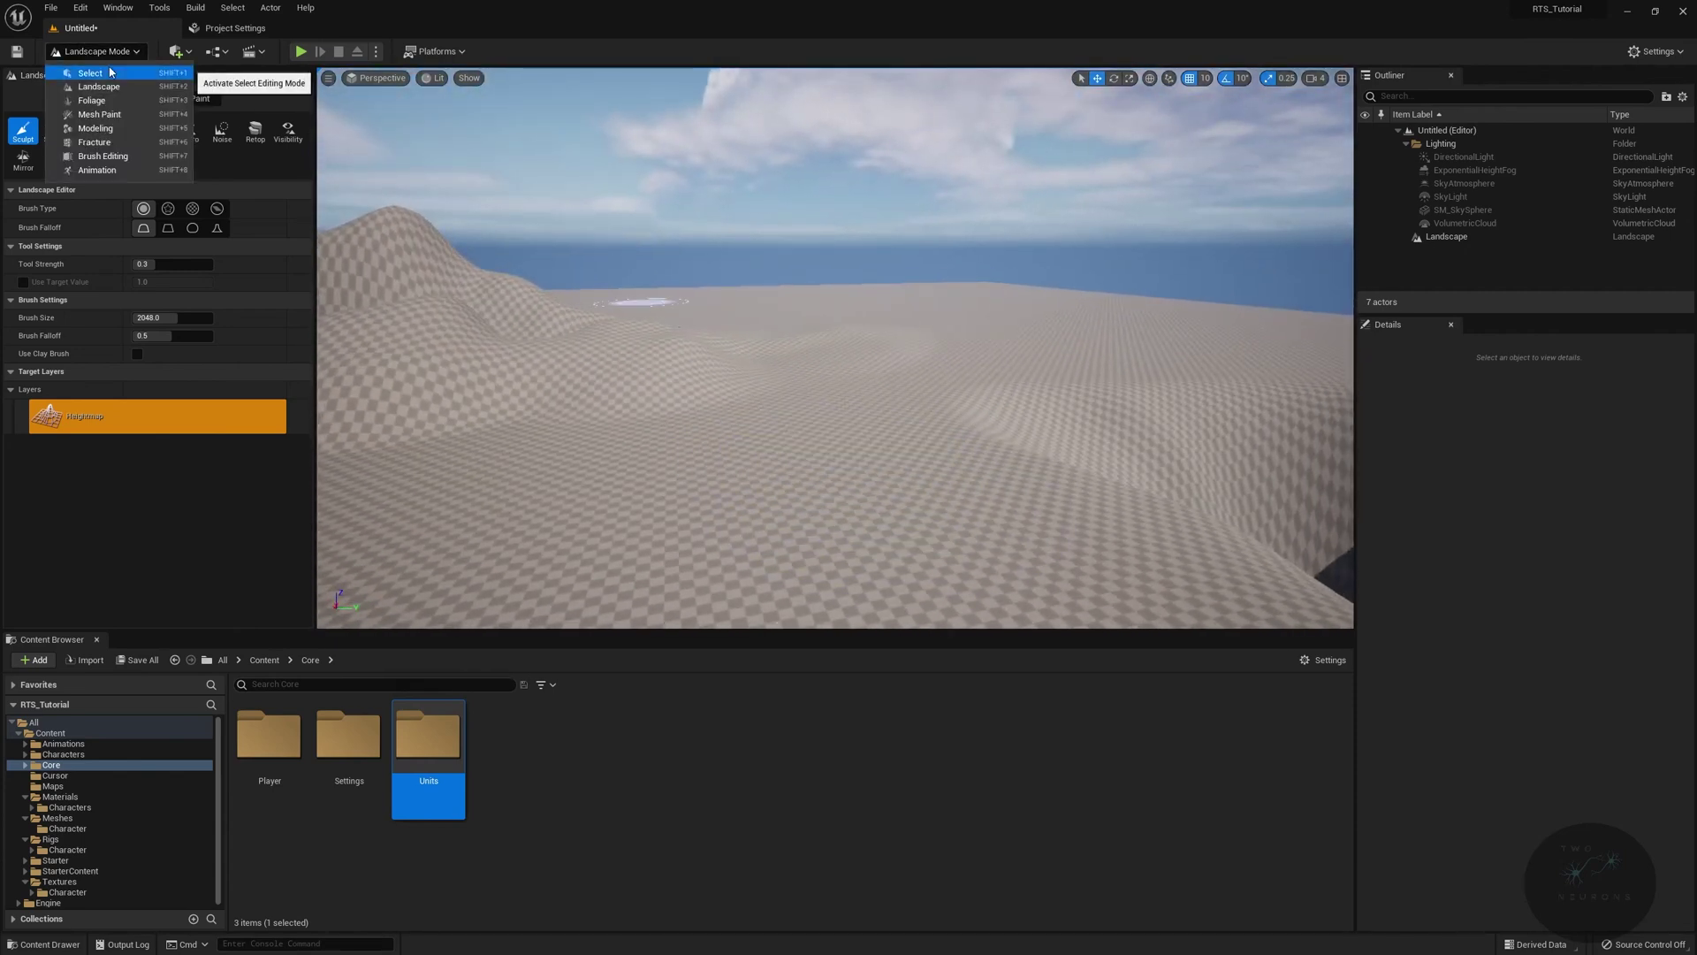
left_click(110, 73)
left_click(97, 56)
left_click(98, 54)
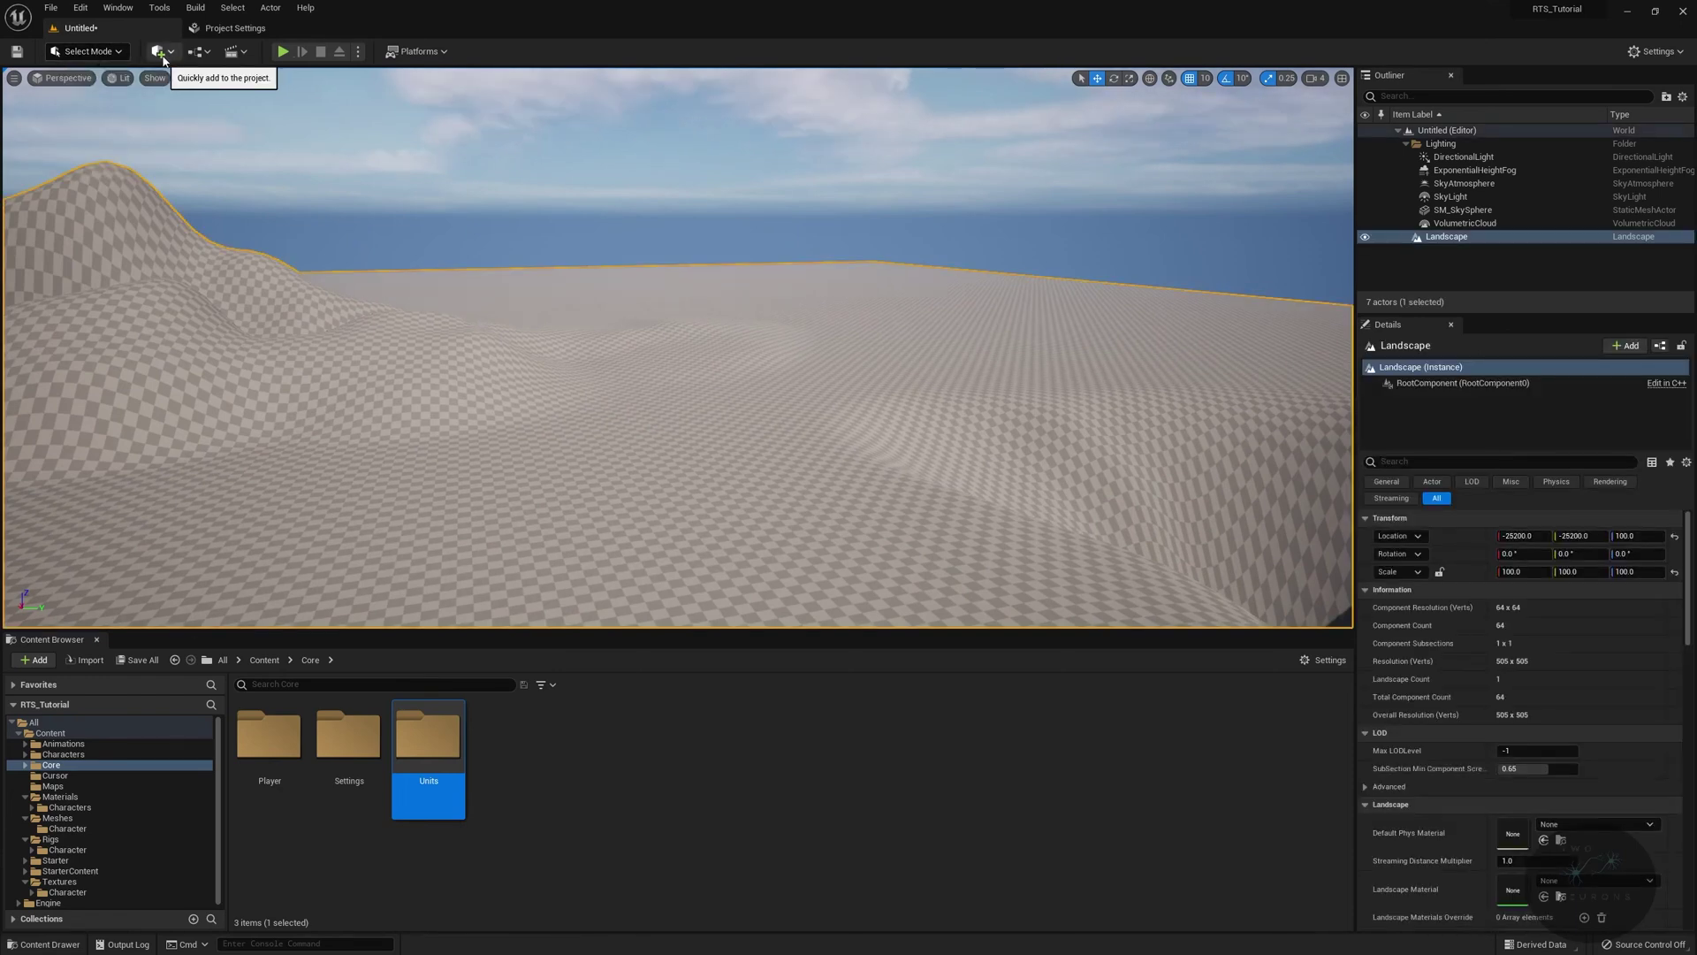
Place a Player Start on the flat ground in front of the tall hill, at about -5520, 960, 192
left_click(164, 59)
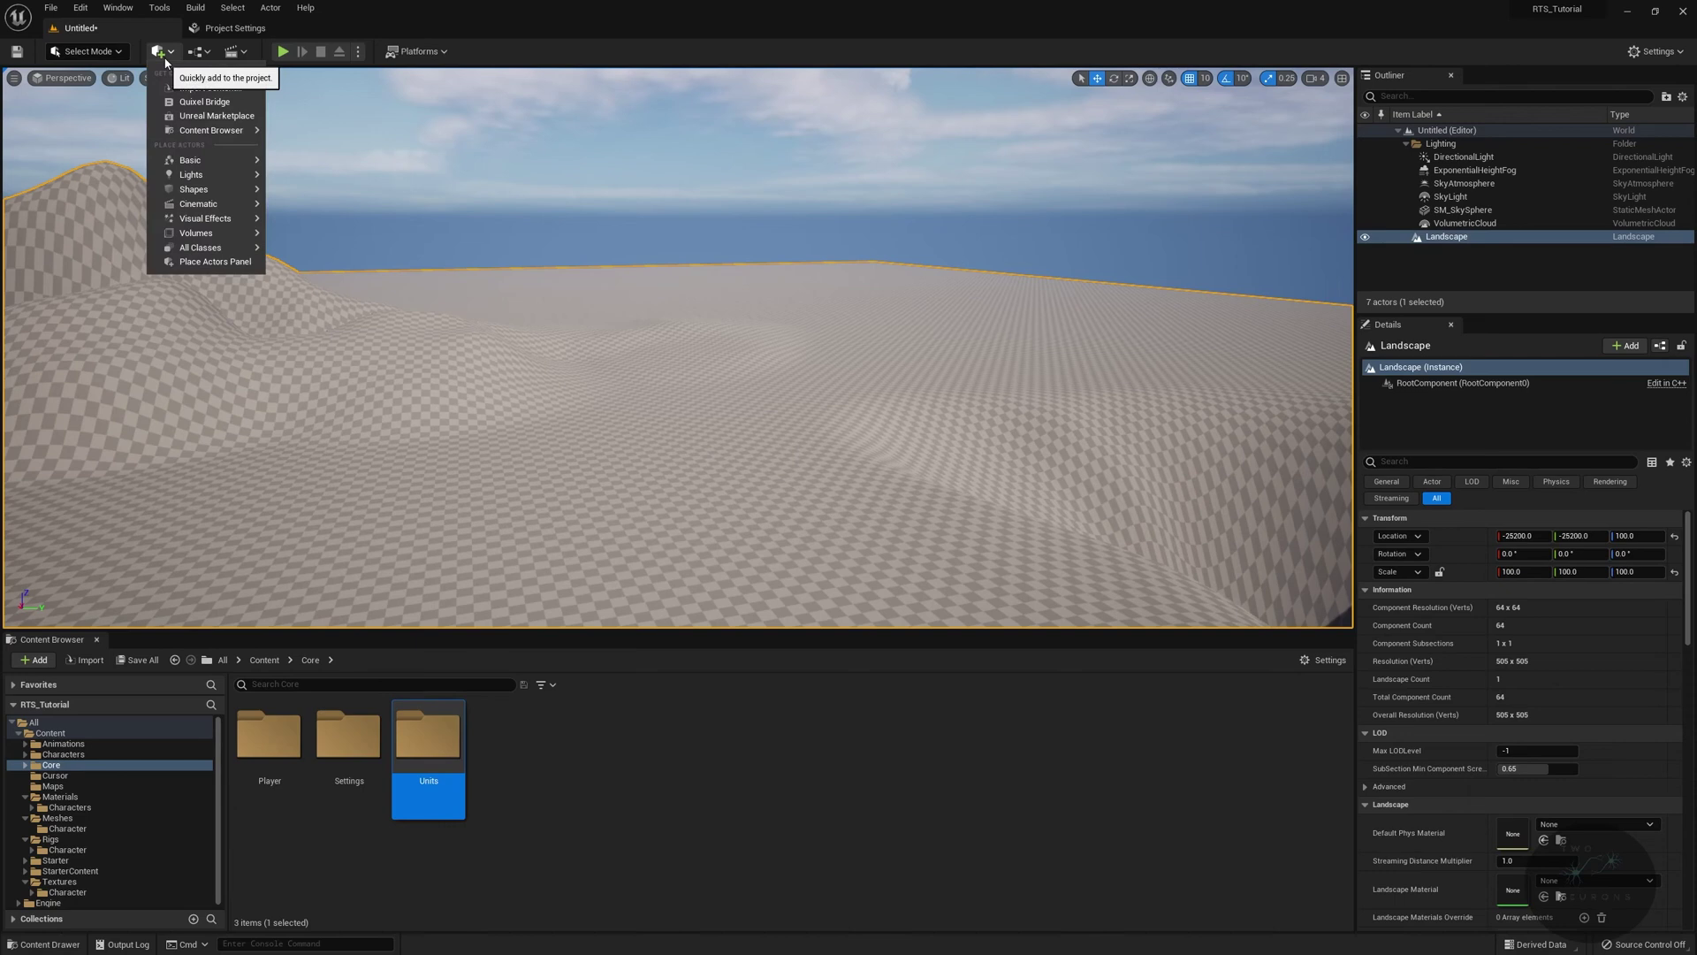
type("start")
left_click_drag(205, 98, 467, 401)
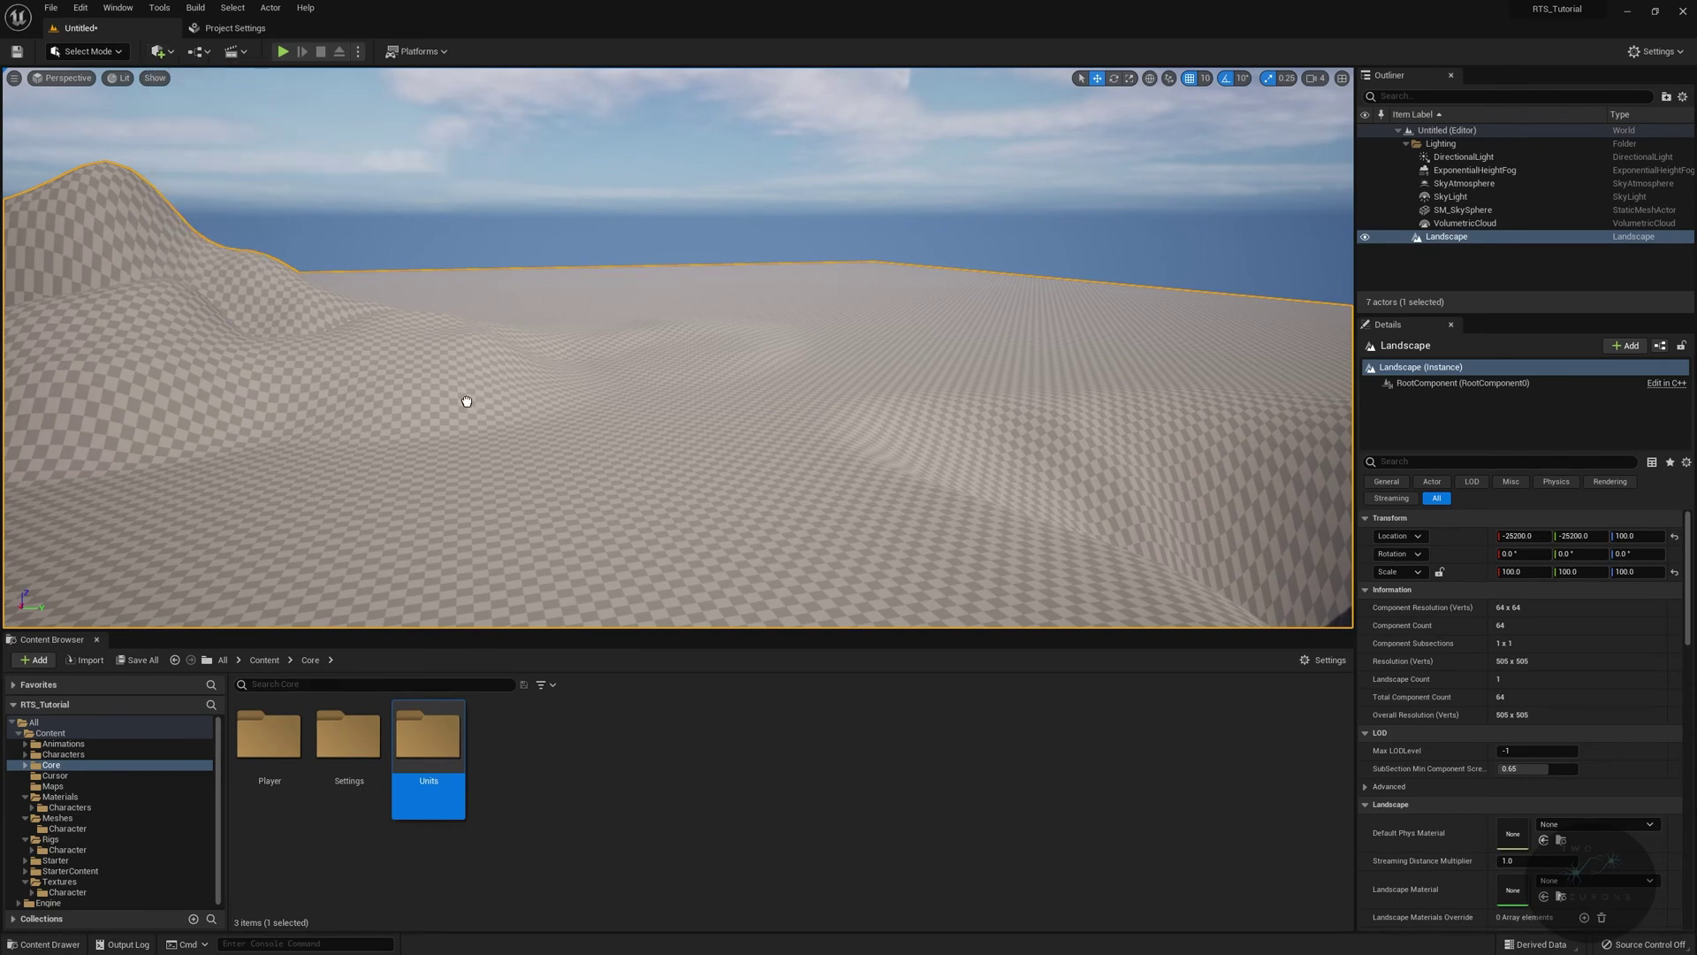
left_click_drag(444, 503, 444, 503)
right_click_drag(557, 517, 836, 566)
key("w")
key("s")
key("w")
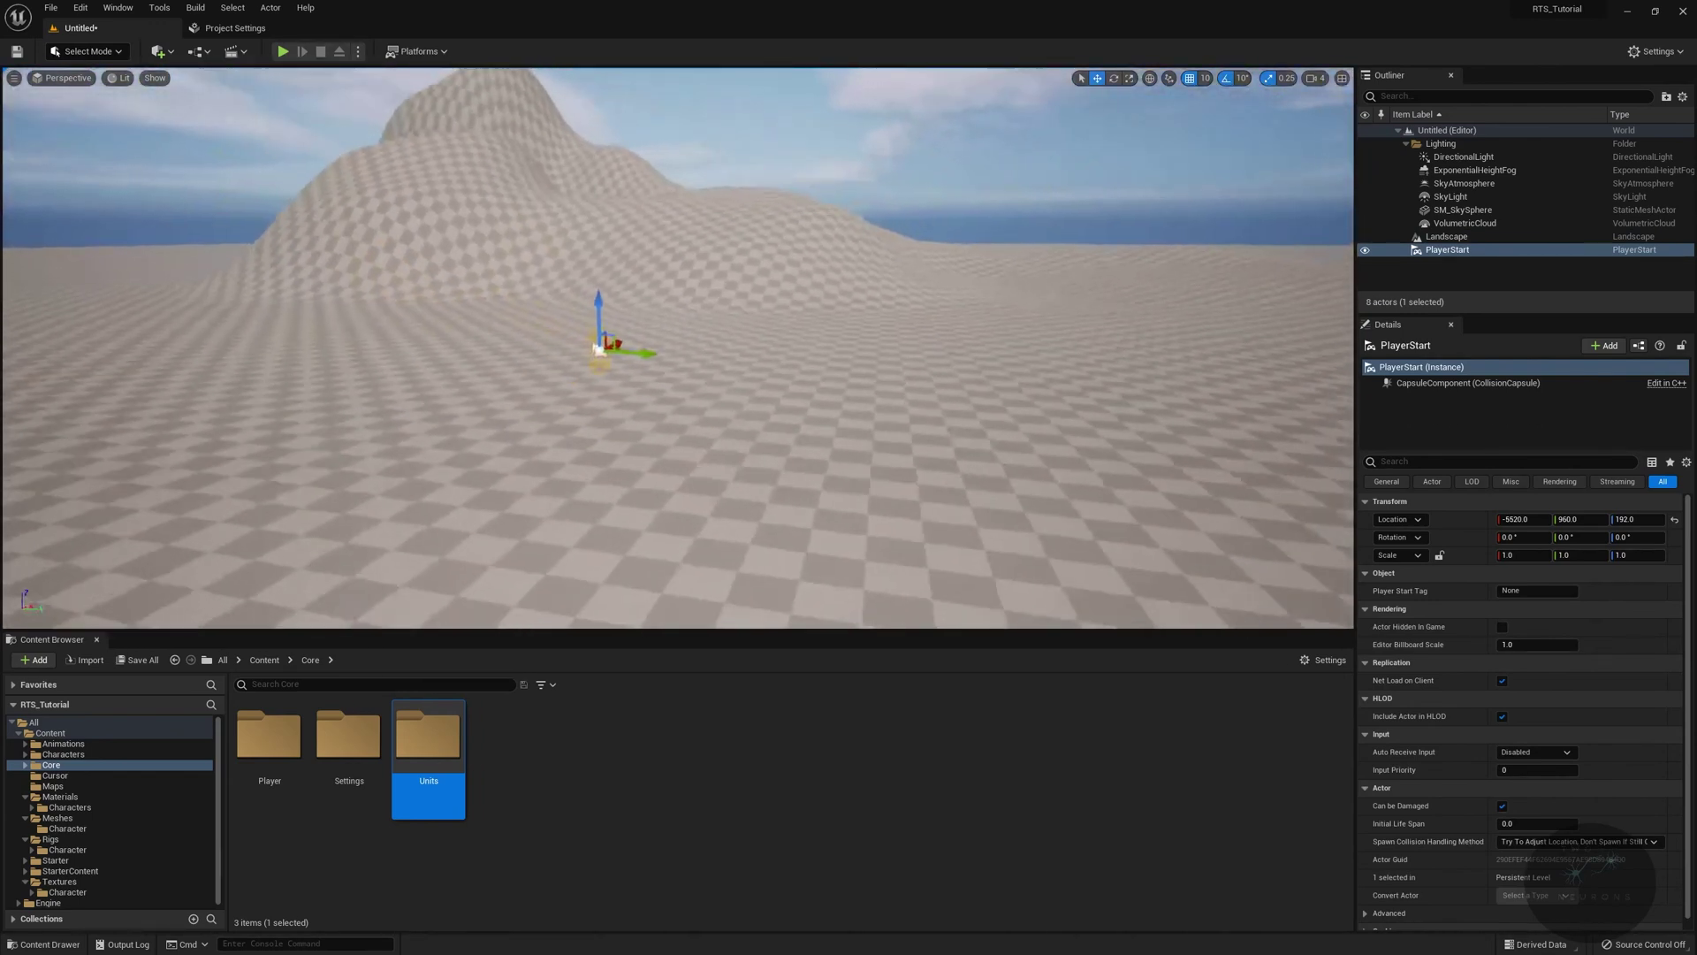
right_click_drag(981, 151, 986, 110)
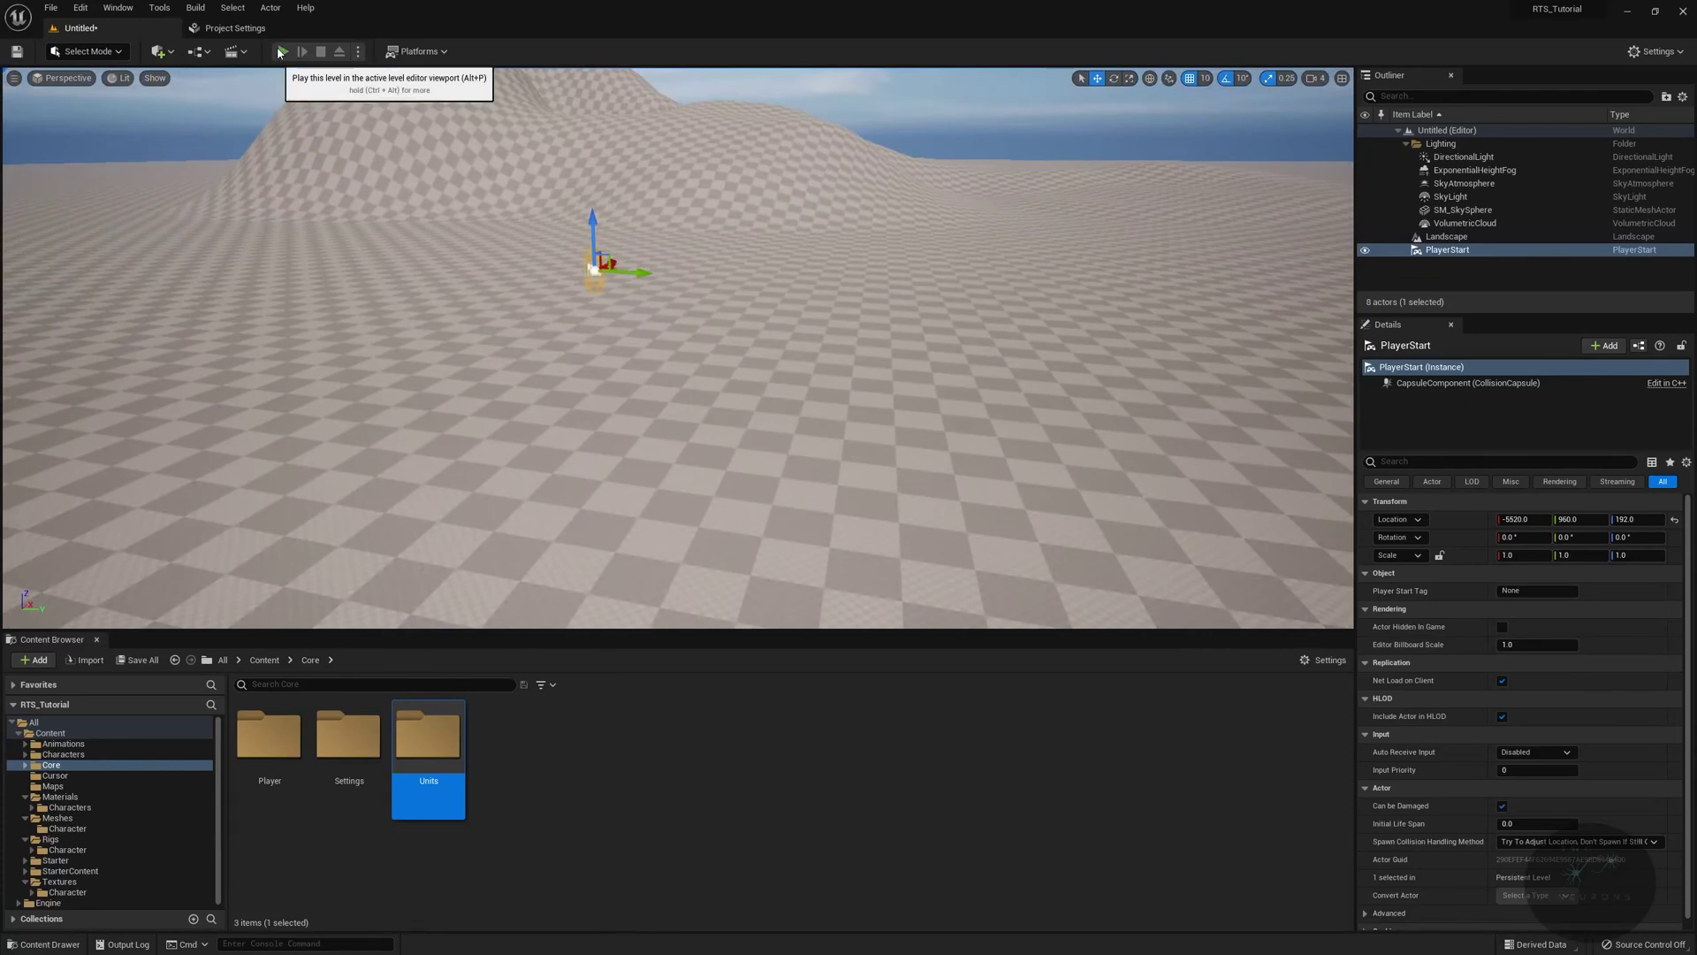
Play the level in the viewport, fly around the sculpted landscape and stop the session
key("alt+p")
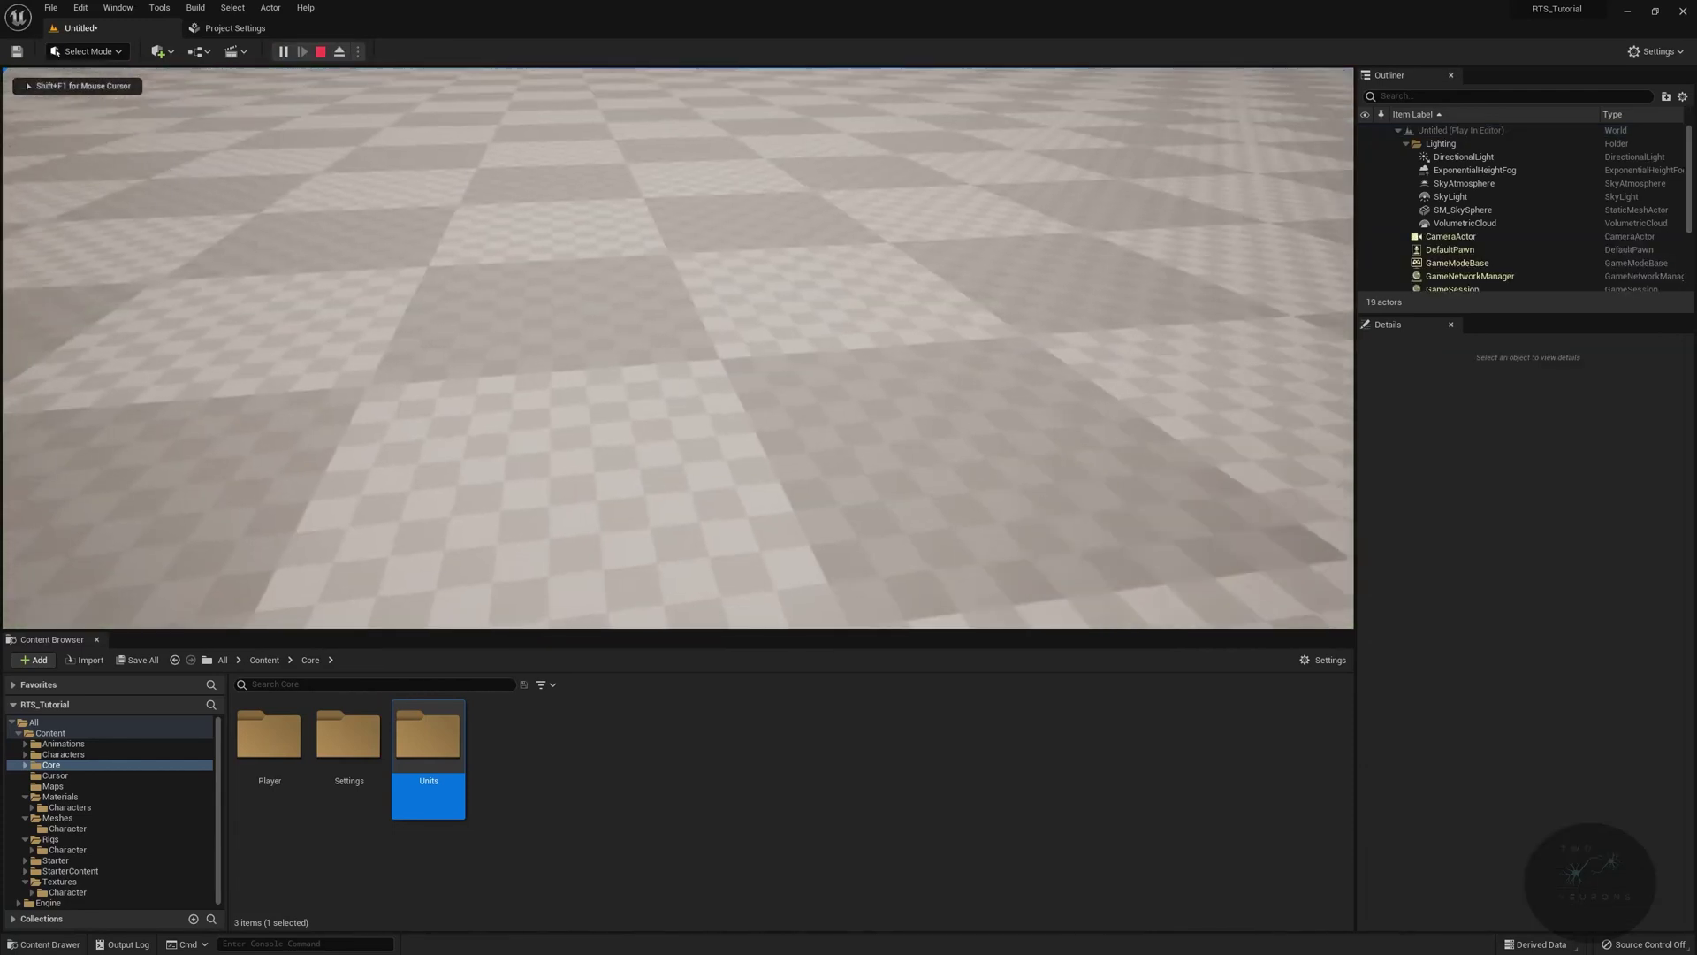
key("s")
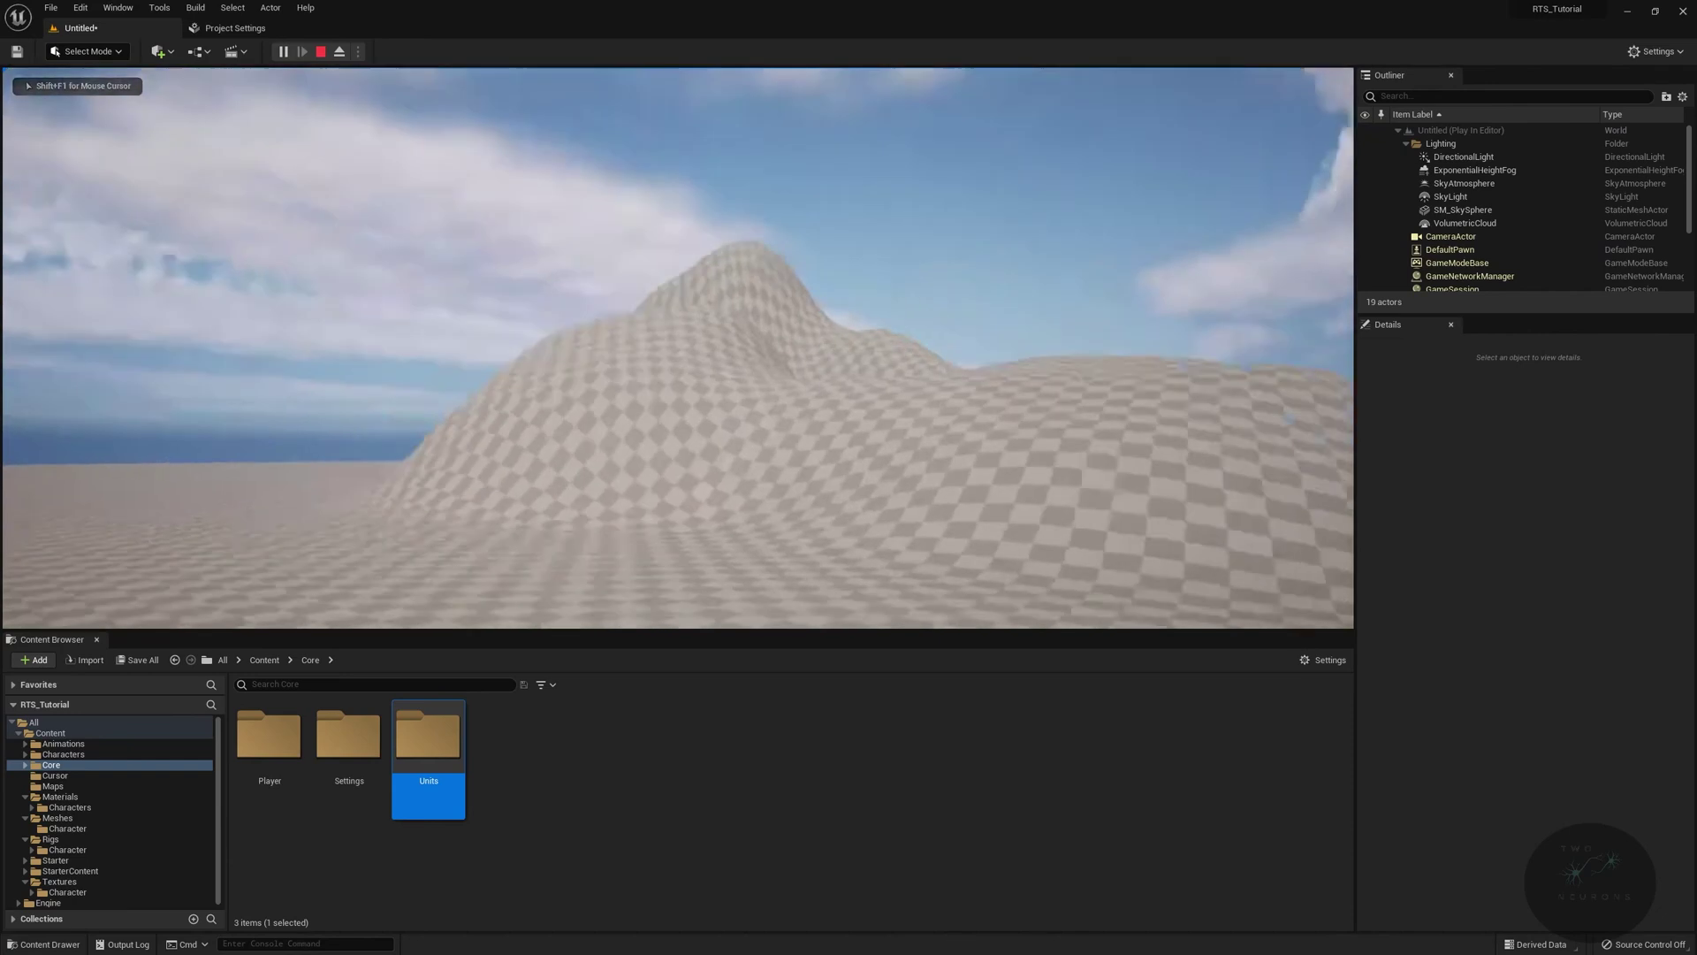
key("w")
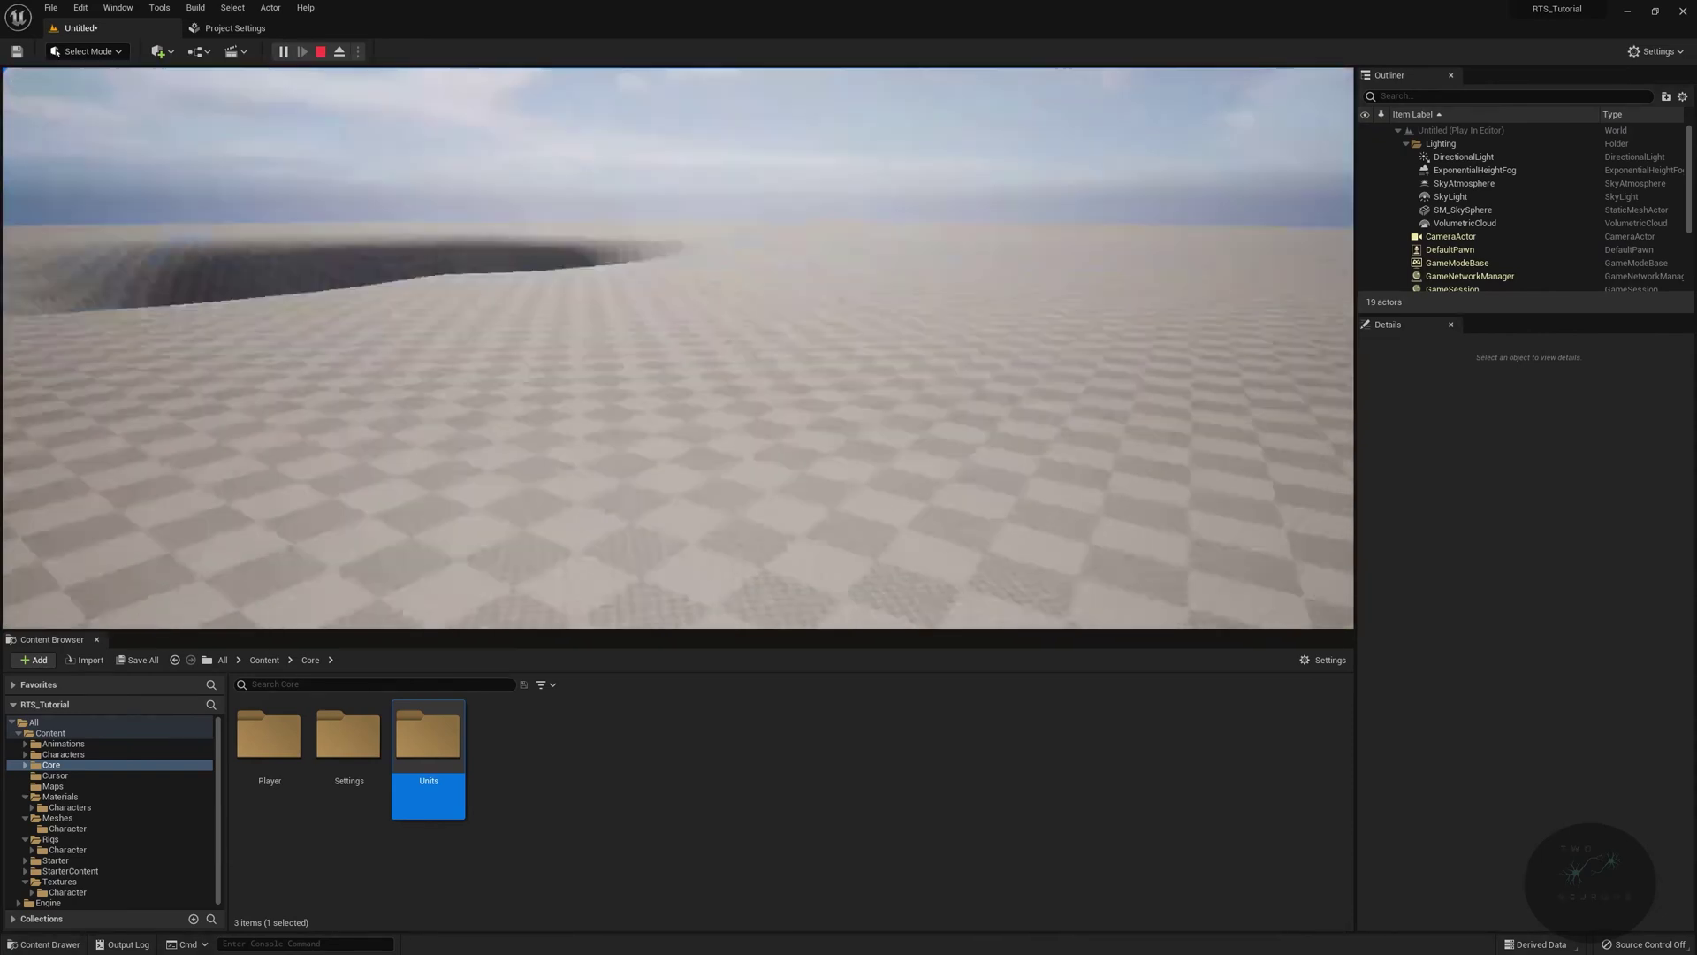
key("Escape")
right_click_drag(1145, 325, 1282, 328)
key("w")
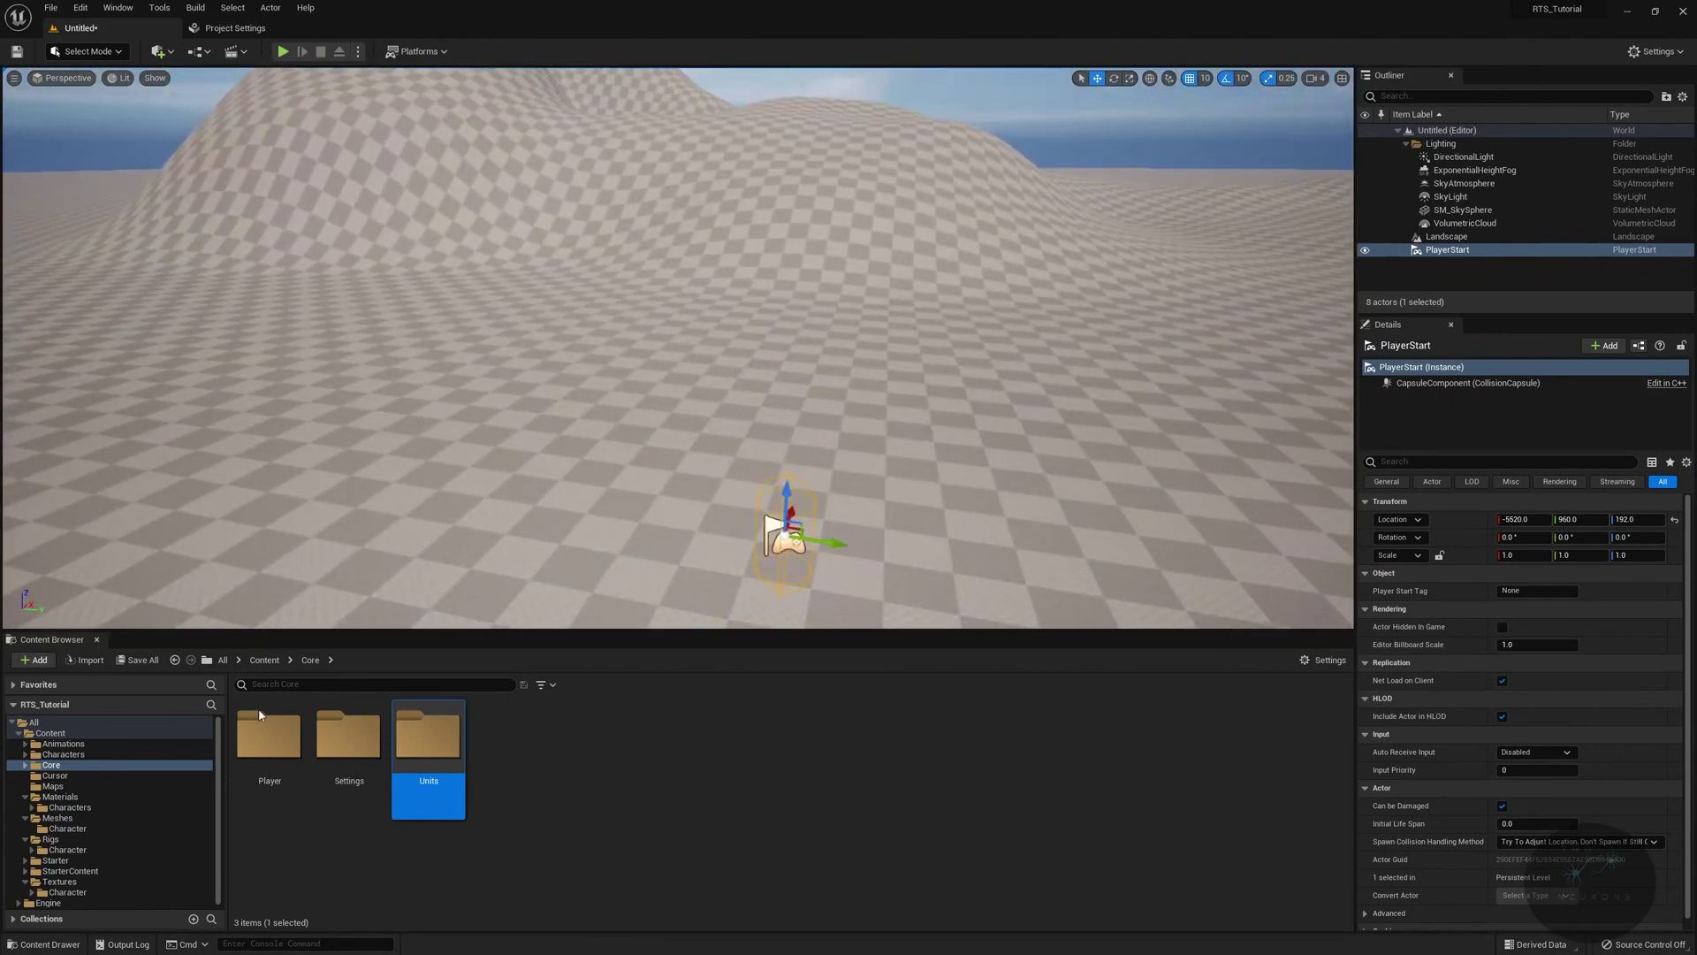
Save the current level as CameraTestMap in the Maps folder
left_click(55, 8)
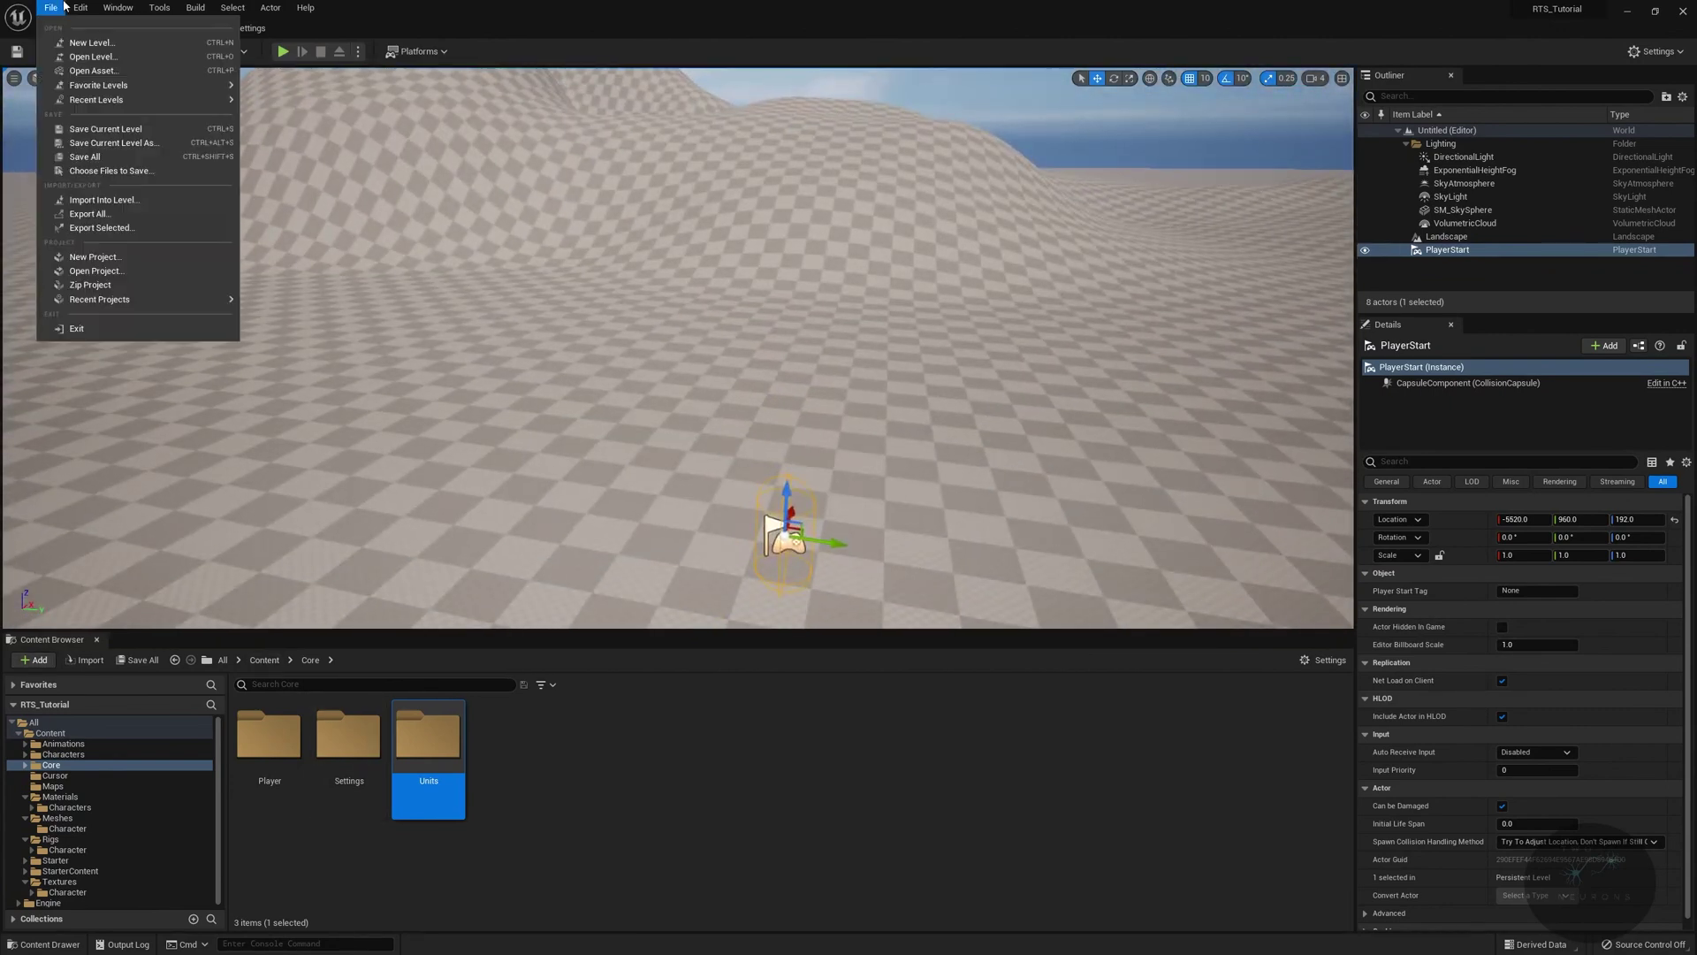
left_click(113, 142)
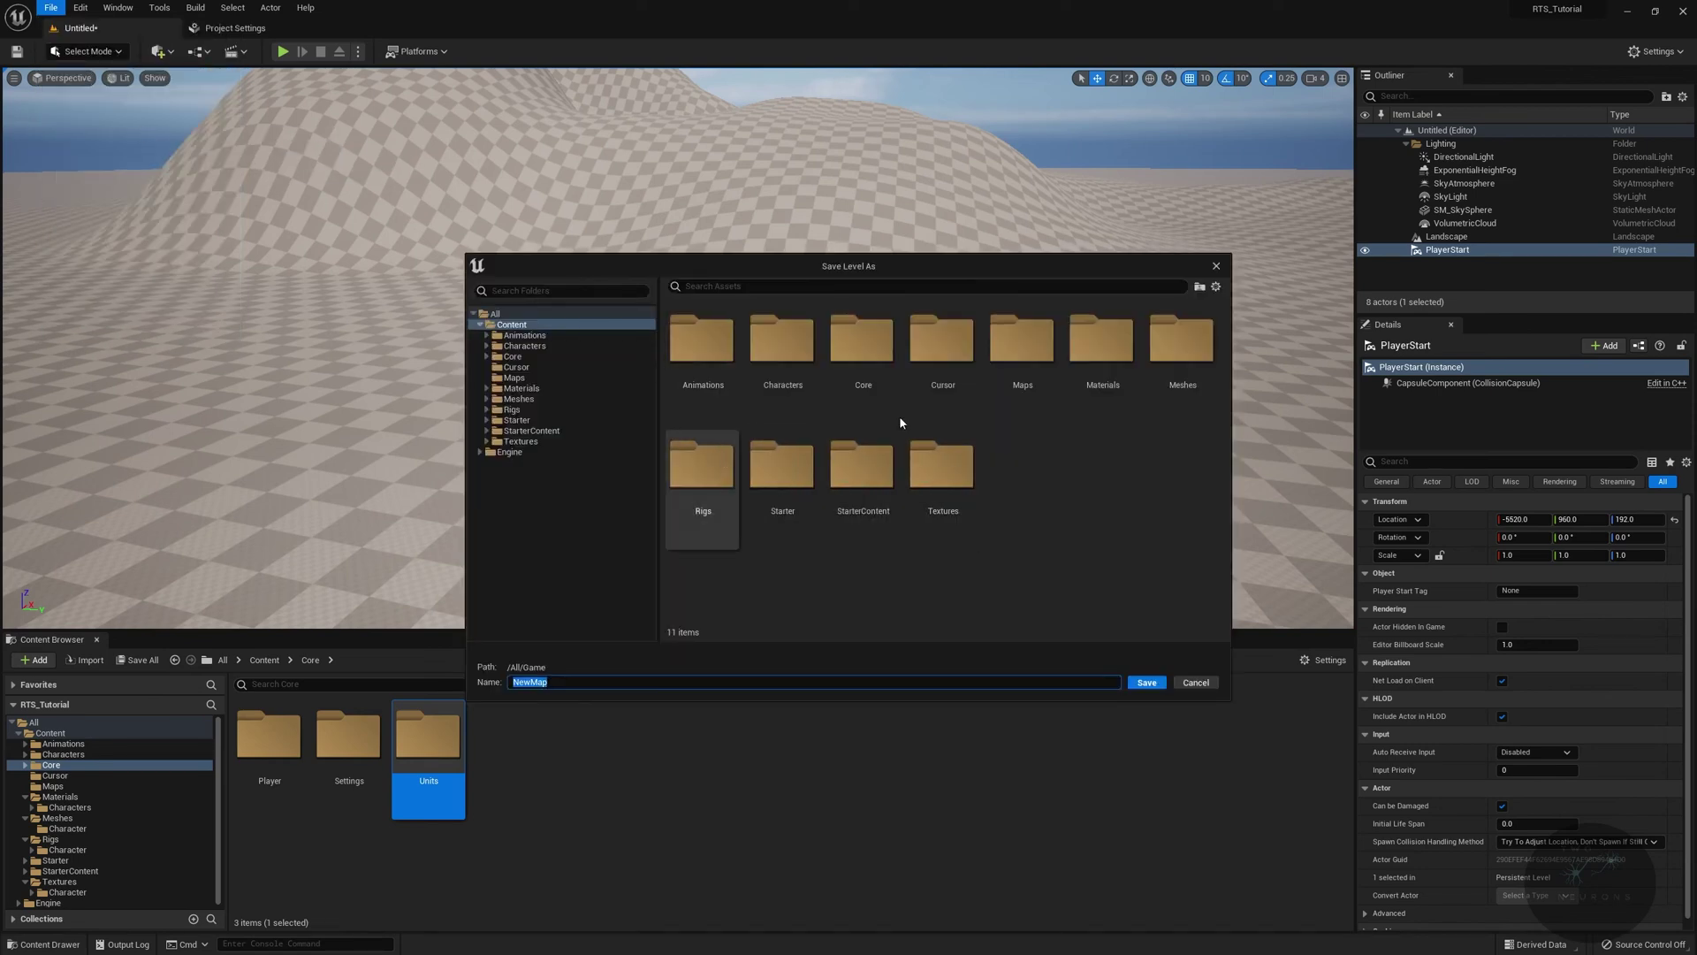
double_click(1025, 341)
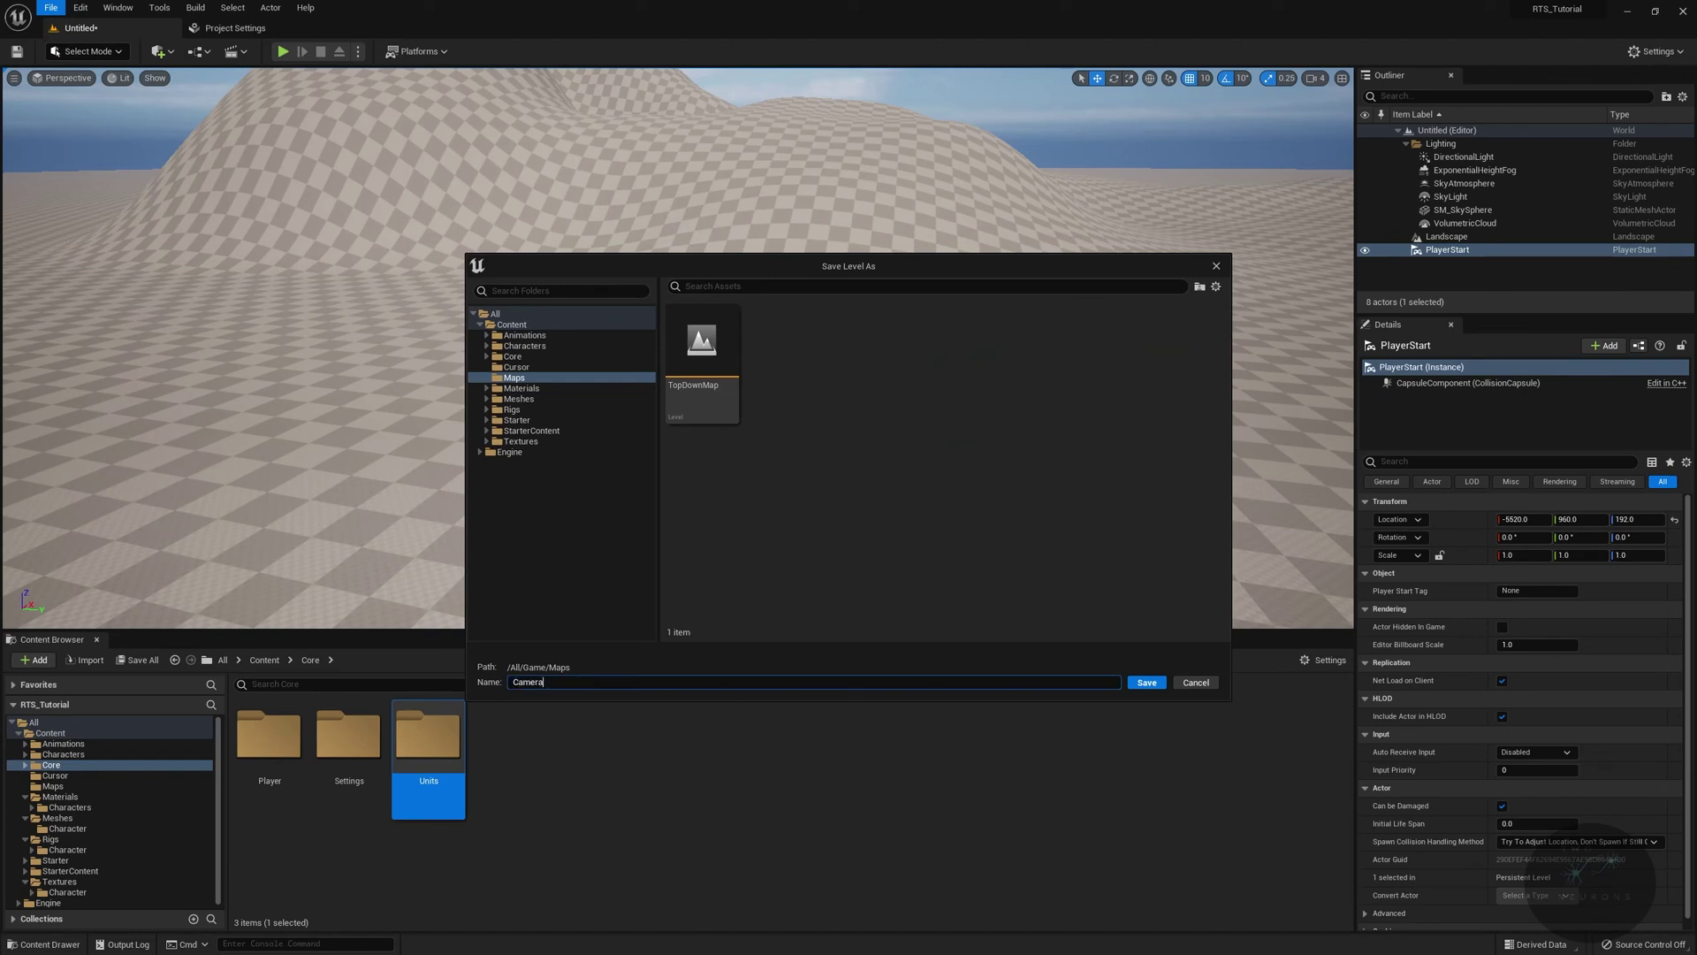
key("Return")
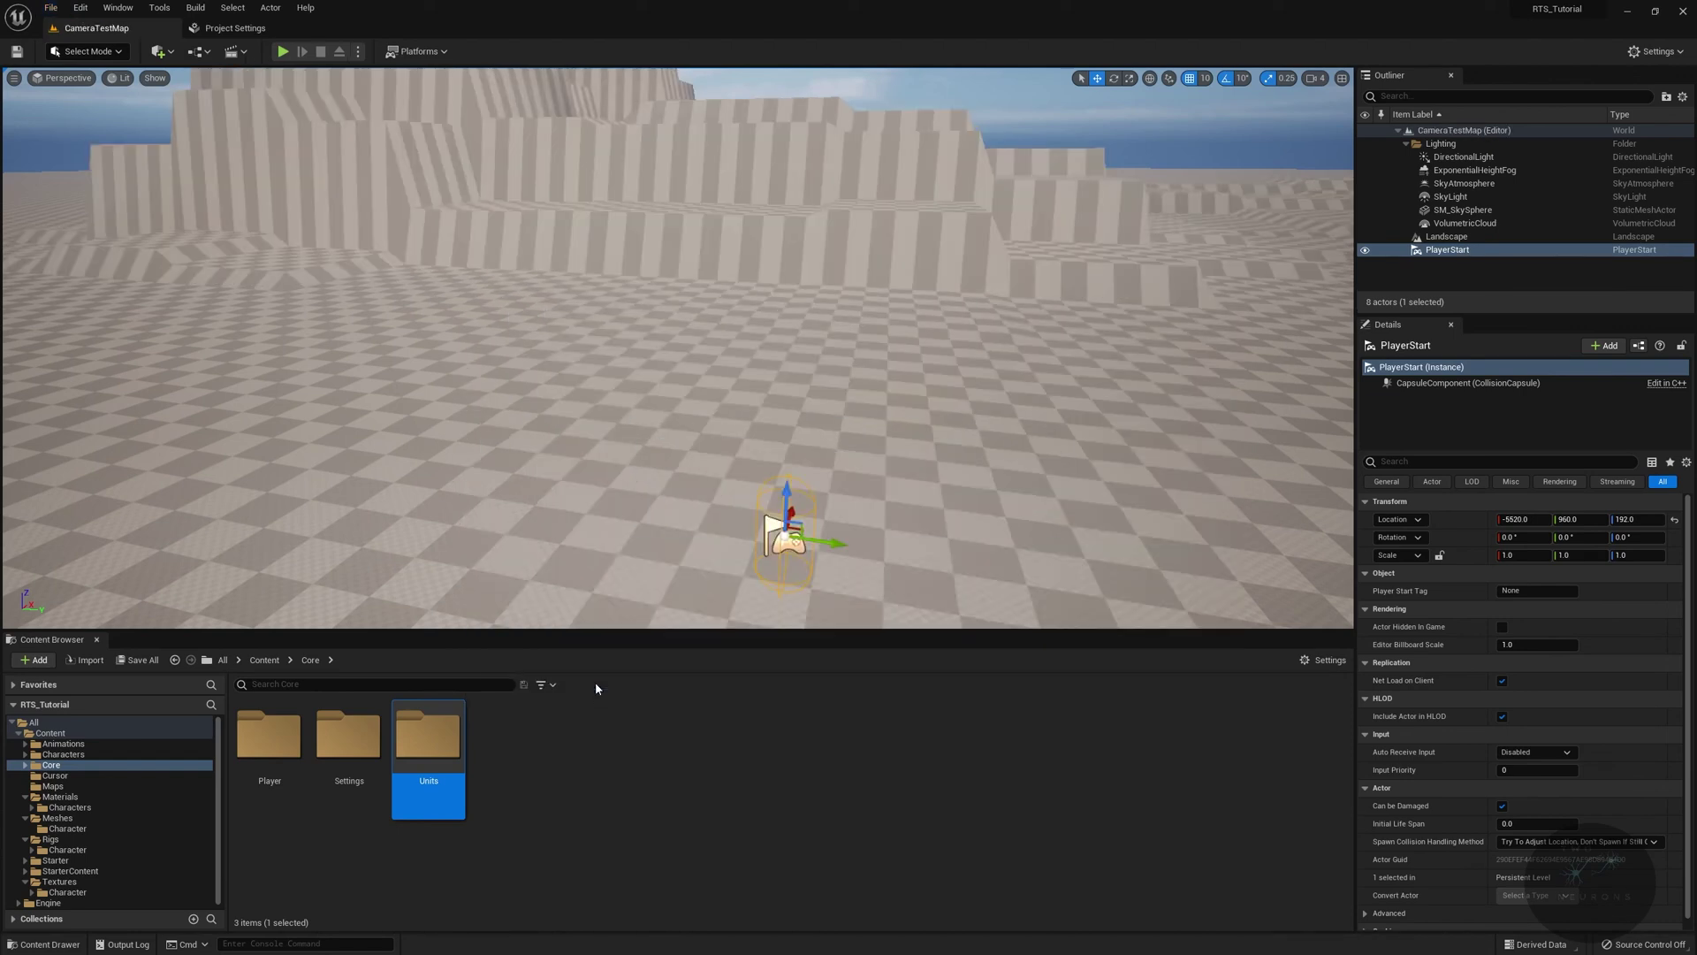
right_click_drag(345, 216, 666, 186)
key("f")
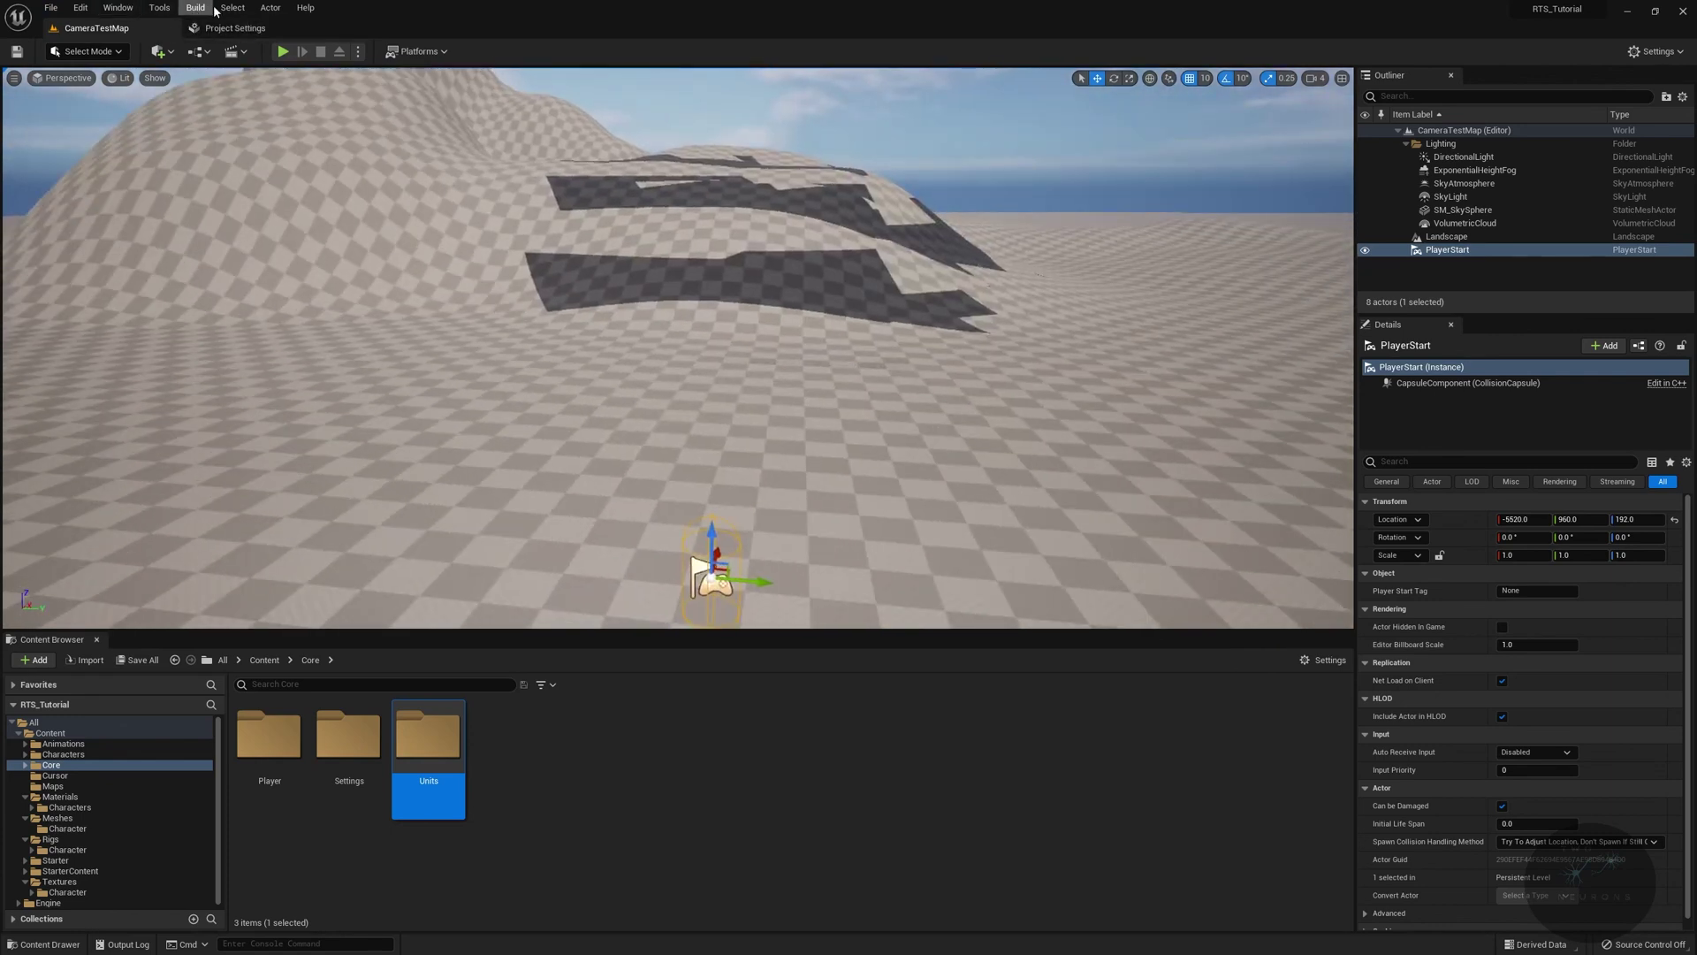
Set the Editor Startup Map to CameraTestMap in the project's Maps & Modes settings
left_click(80, 10)
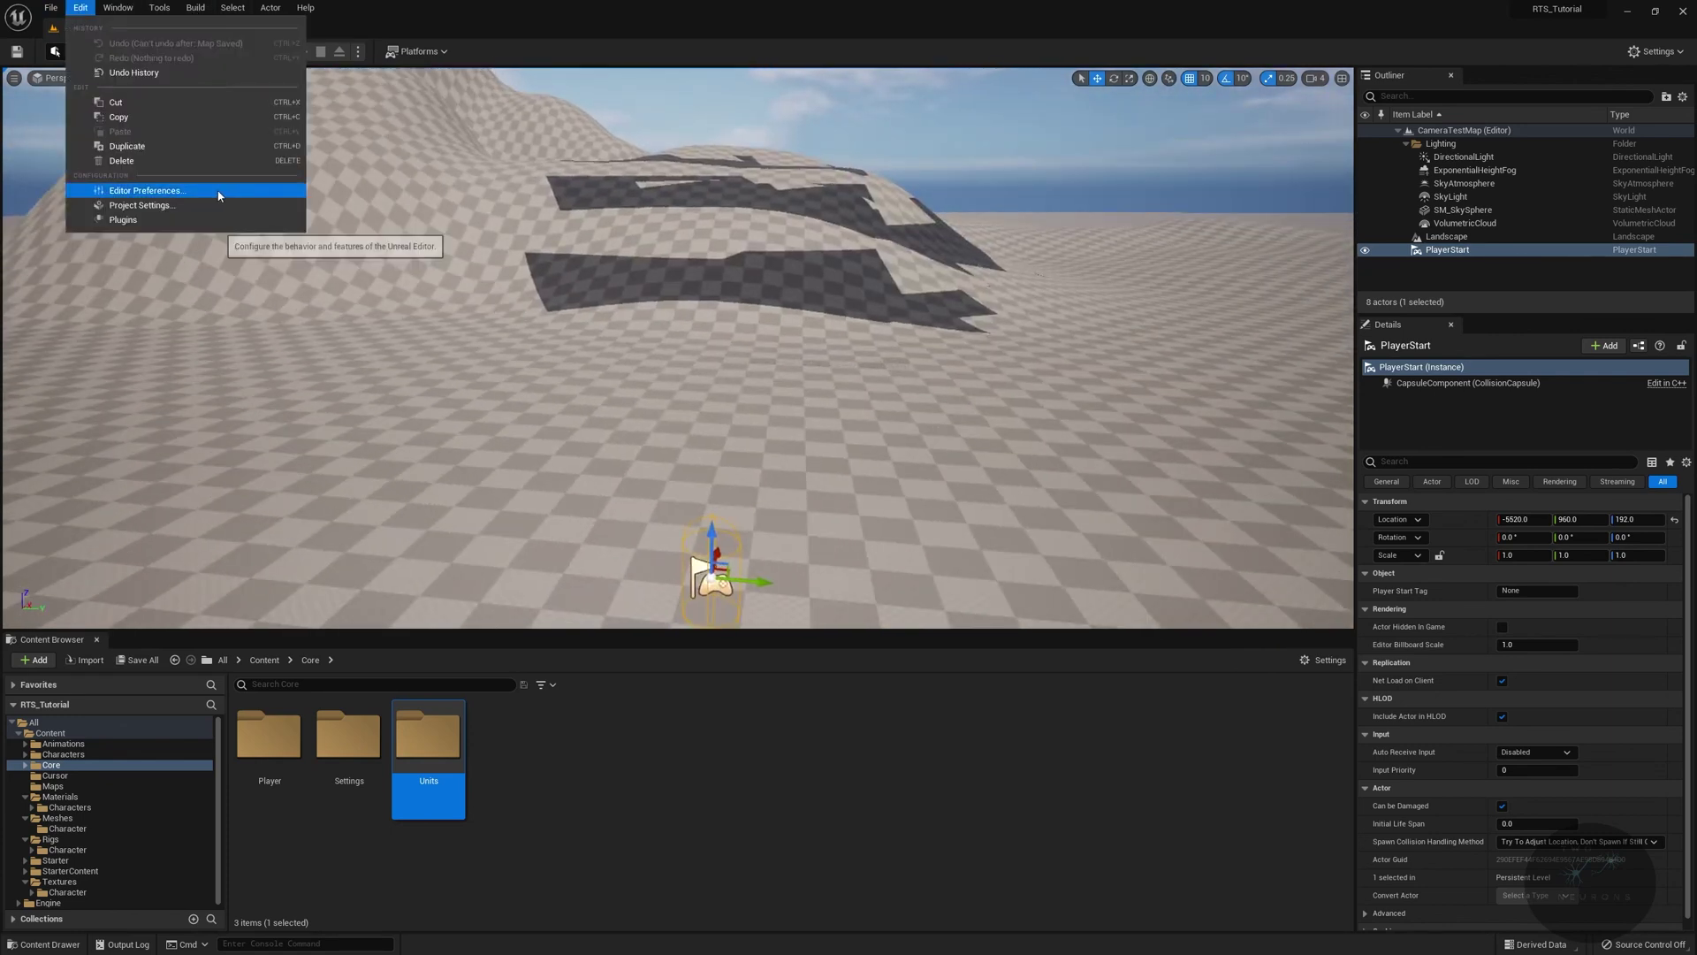
left_click(181, 205)
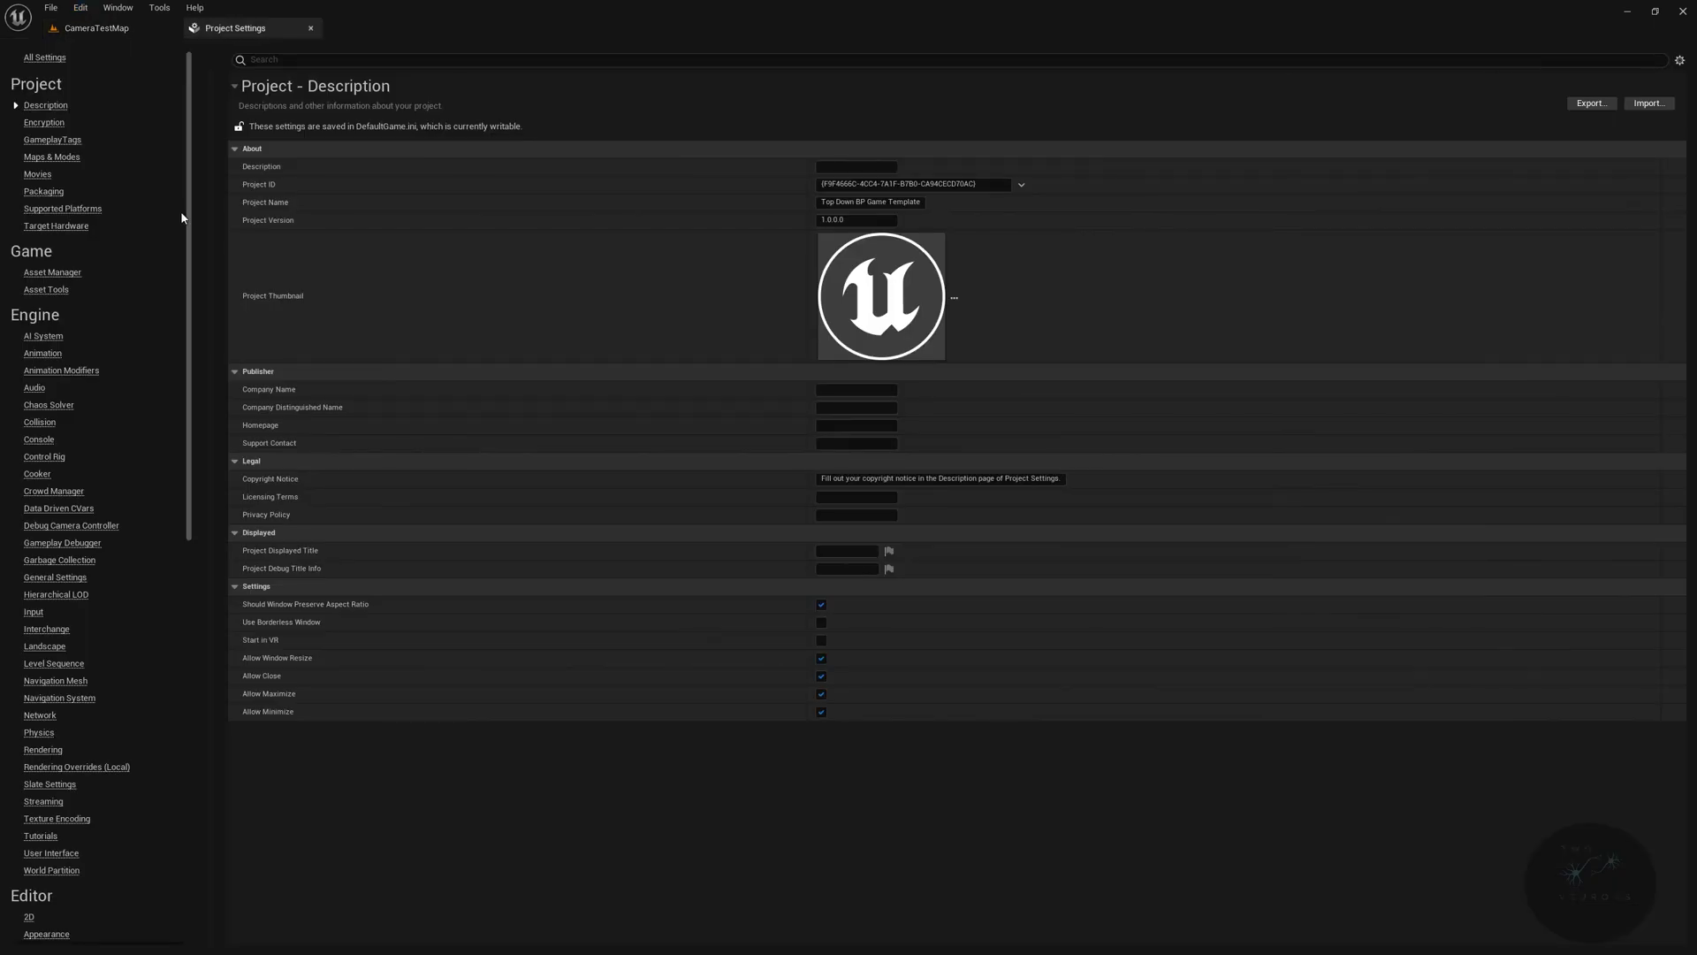
left_click(53, 157)
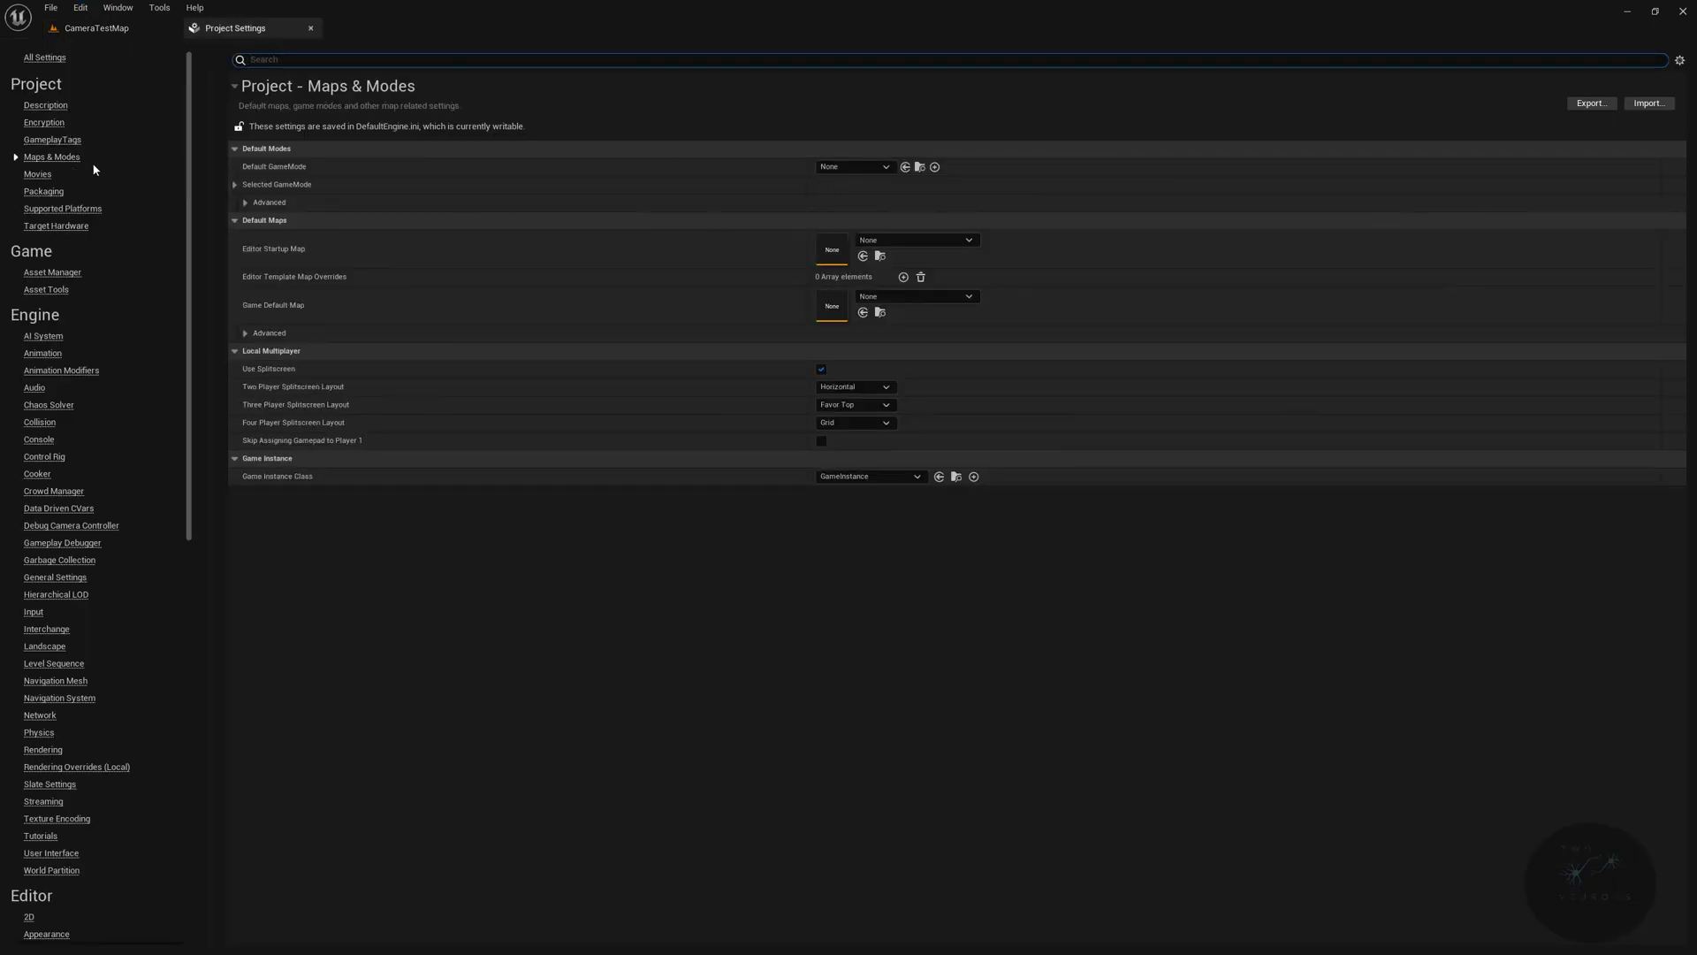
left_click(941, 240)
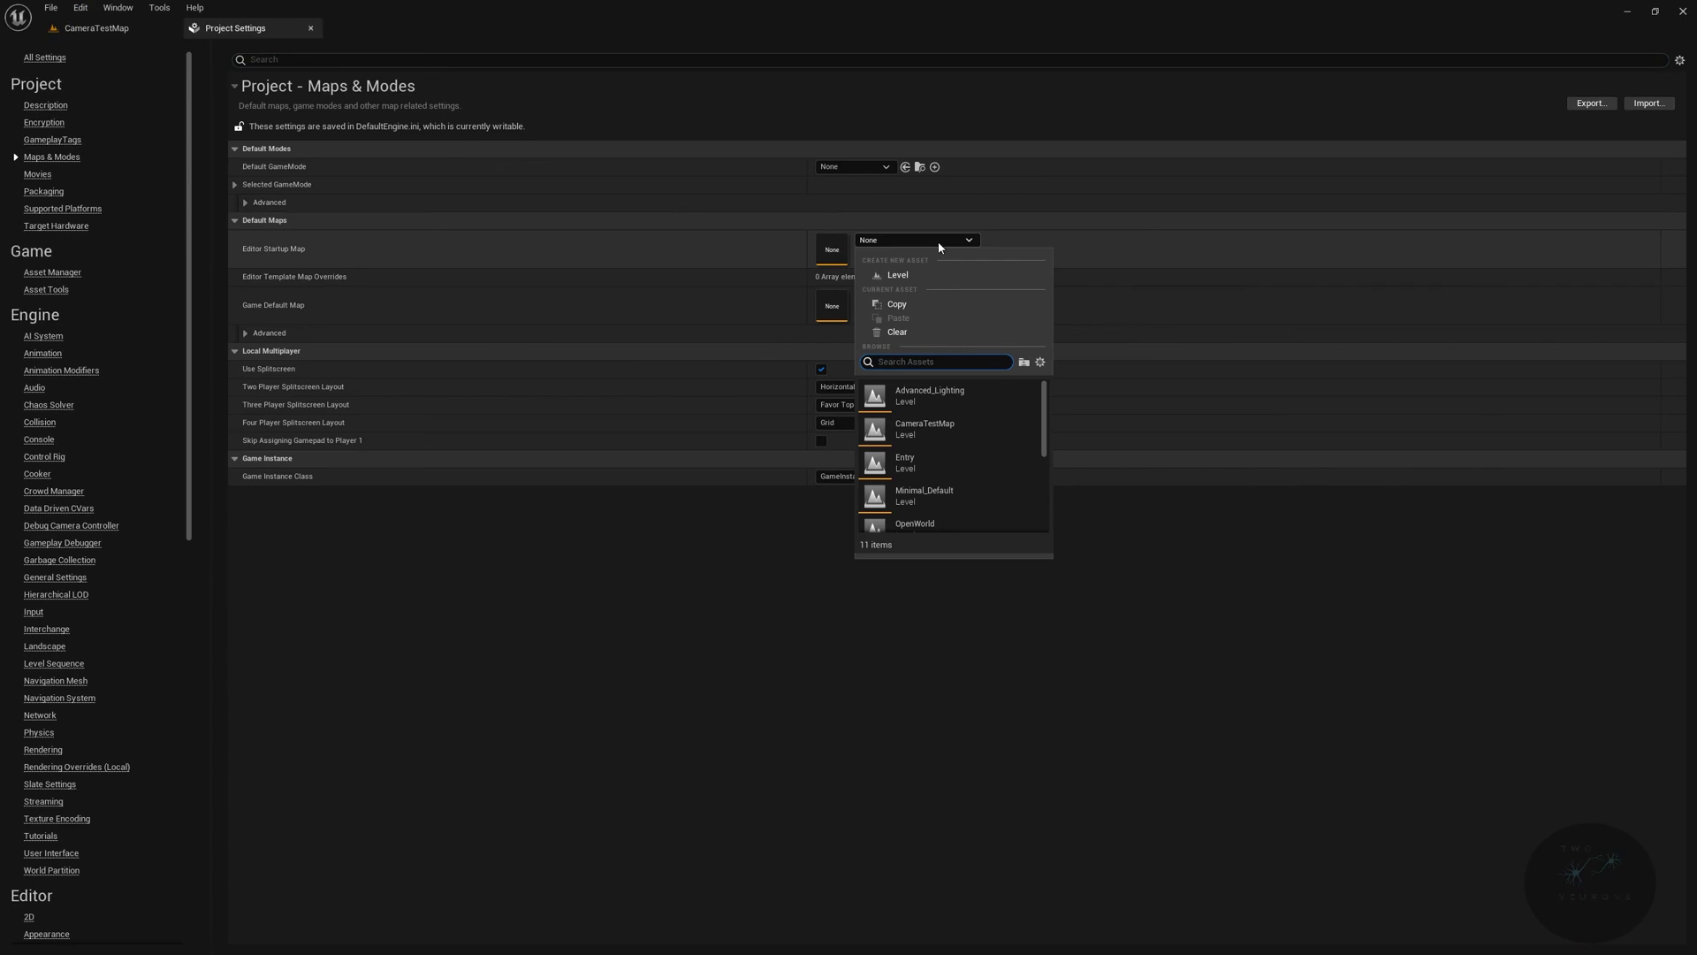
type("camera")
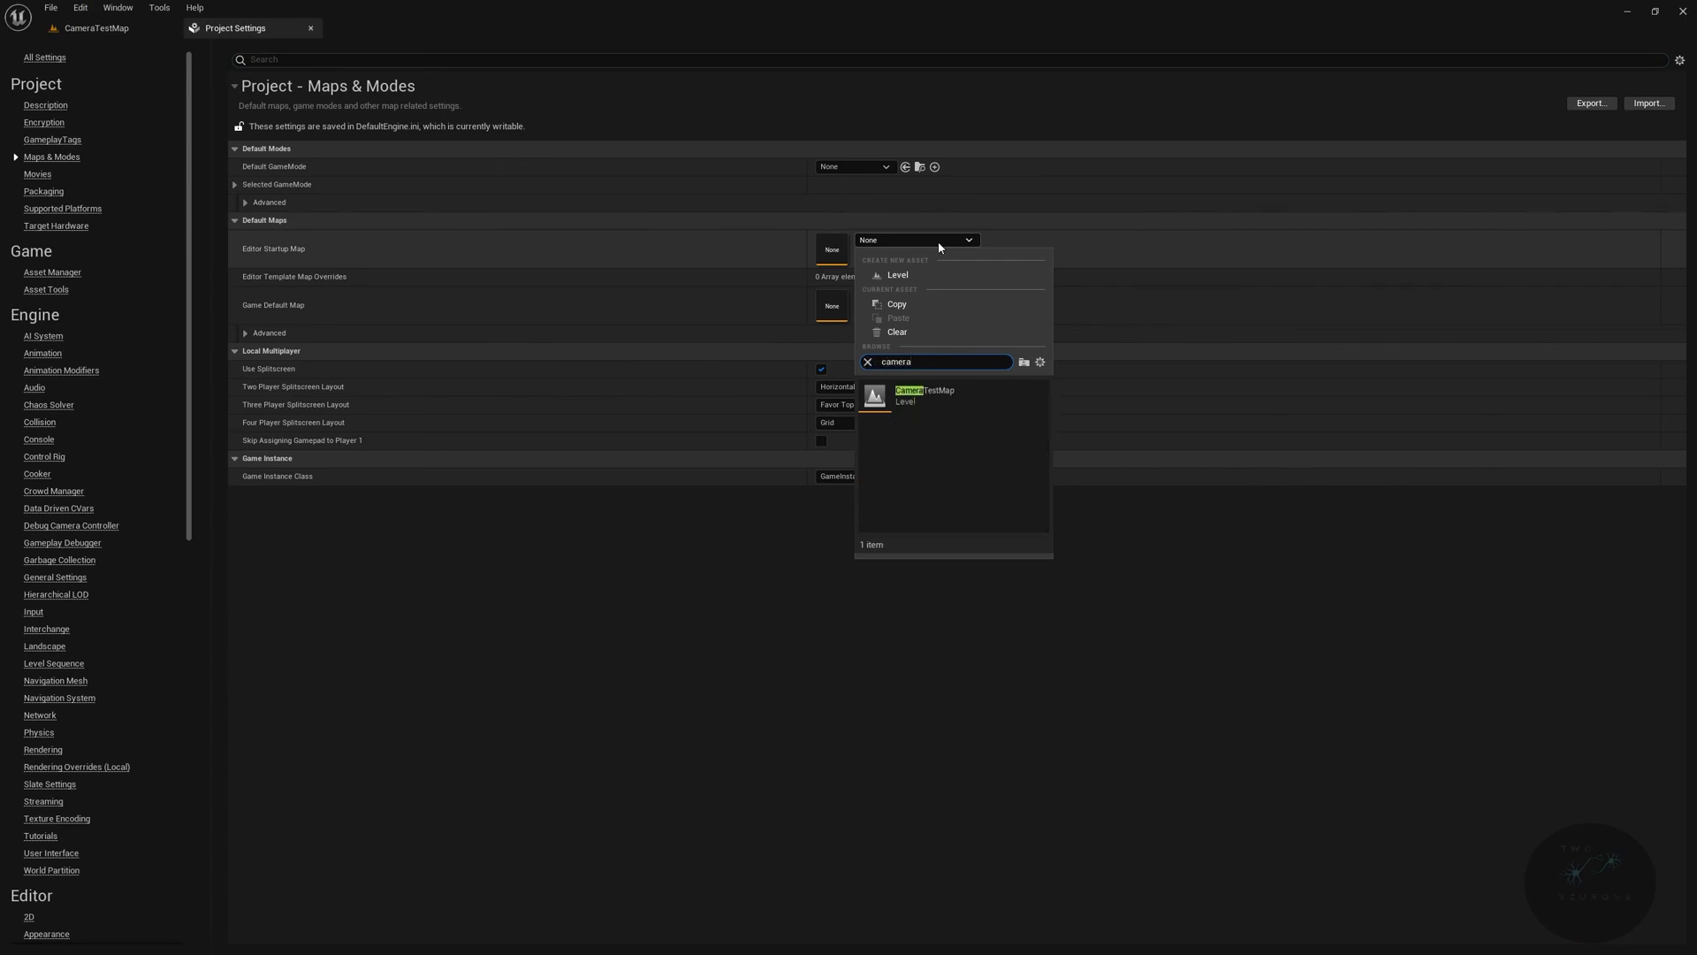
left_click(923, 395)
Set the Game Default Map to CameraTestMap and close the project settings
left_click(914, 298)
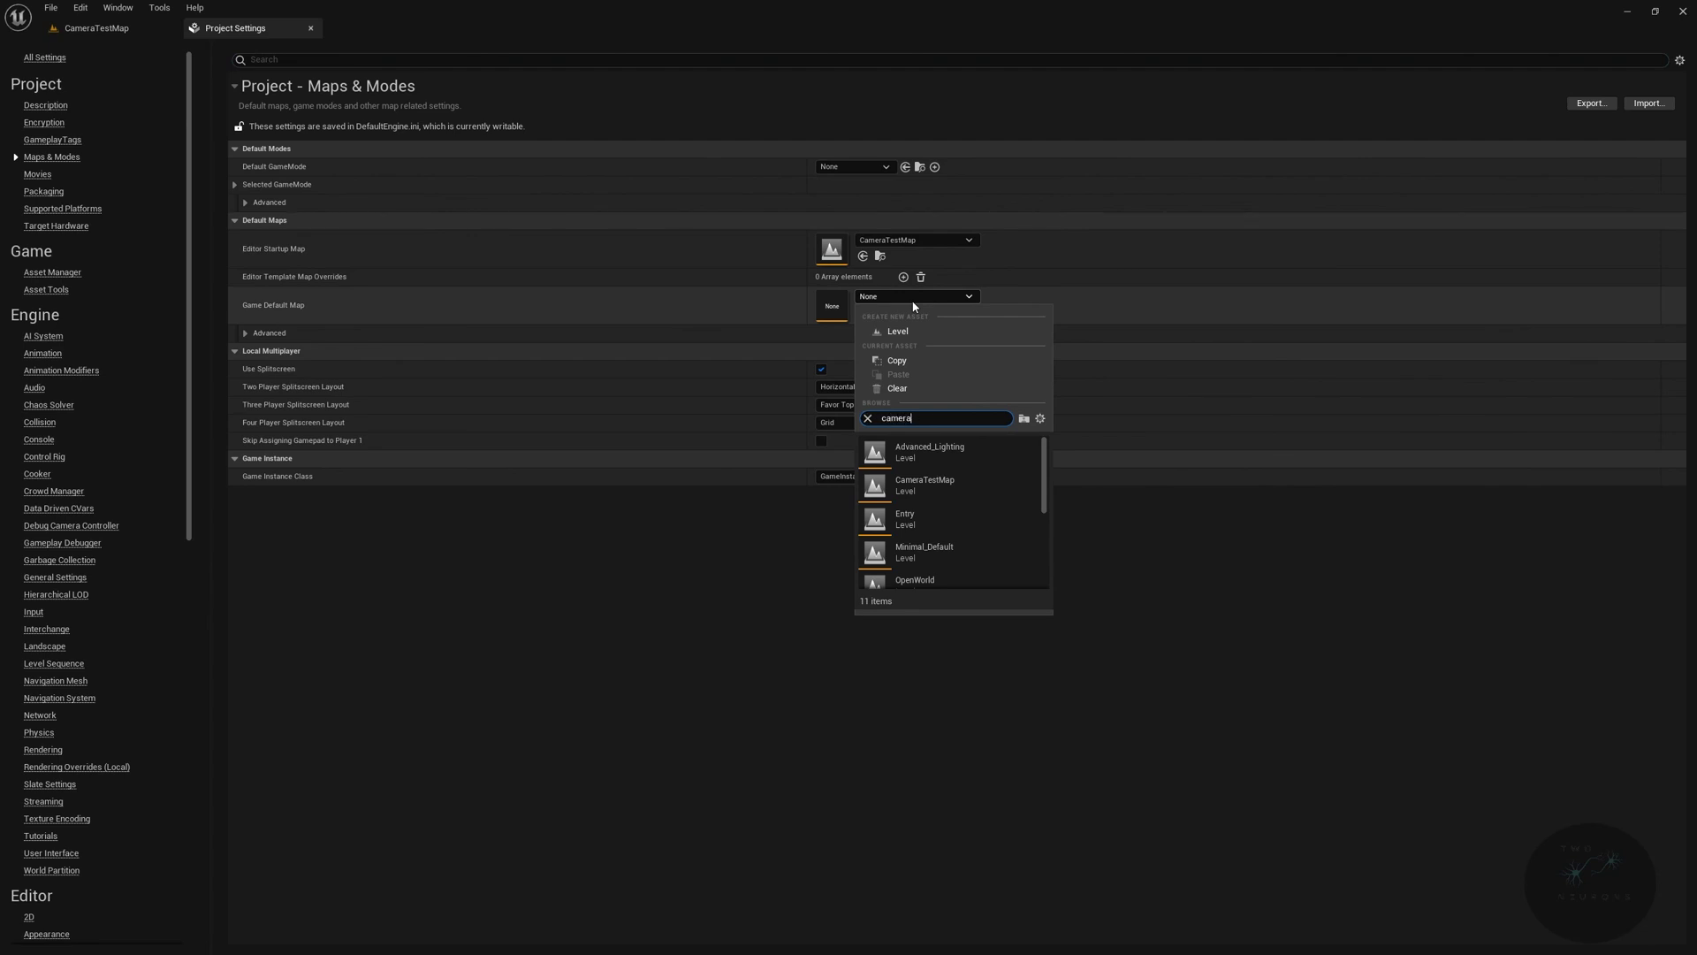
type("camera")
left_click(928, 452)
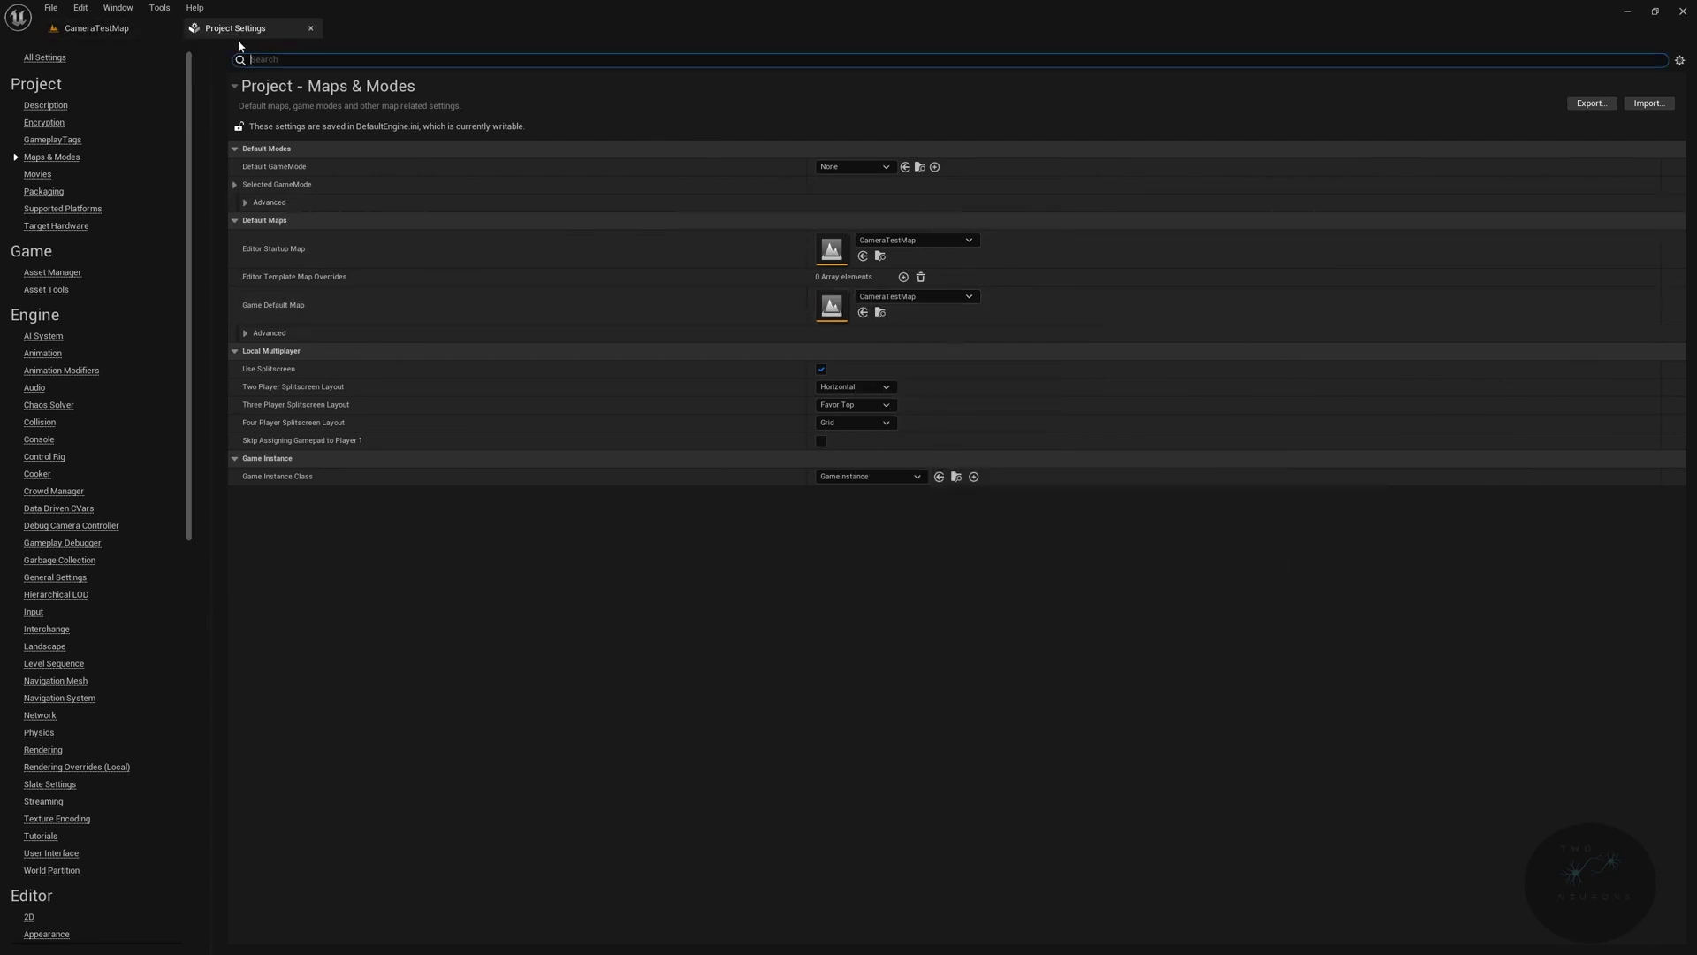
left_click(311, 28)
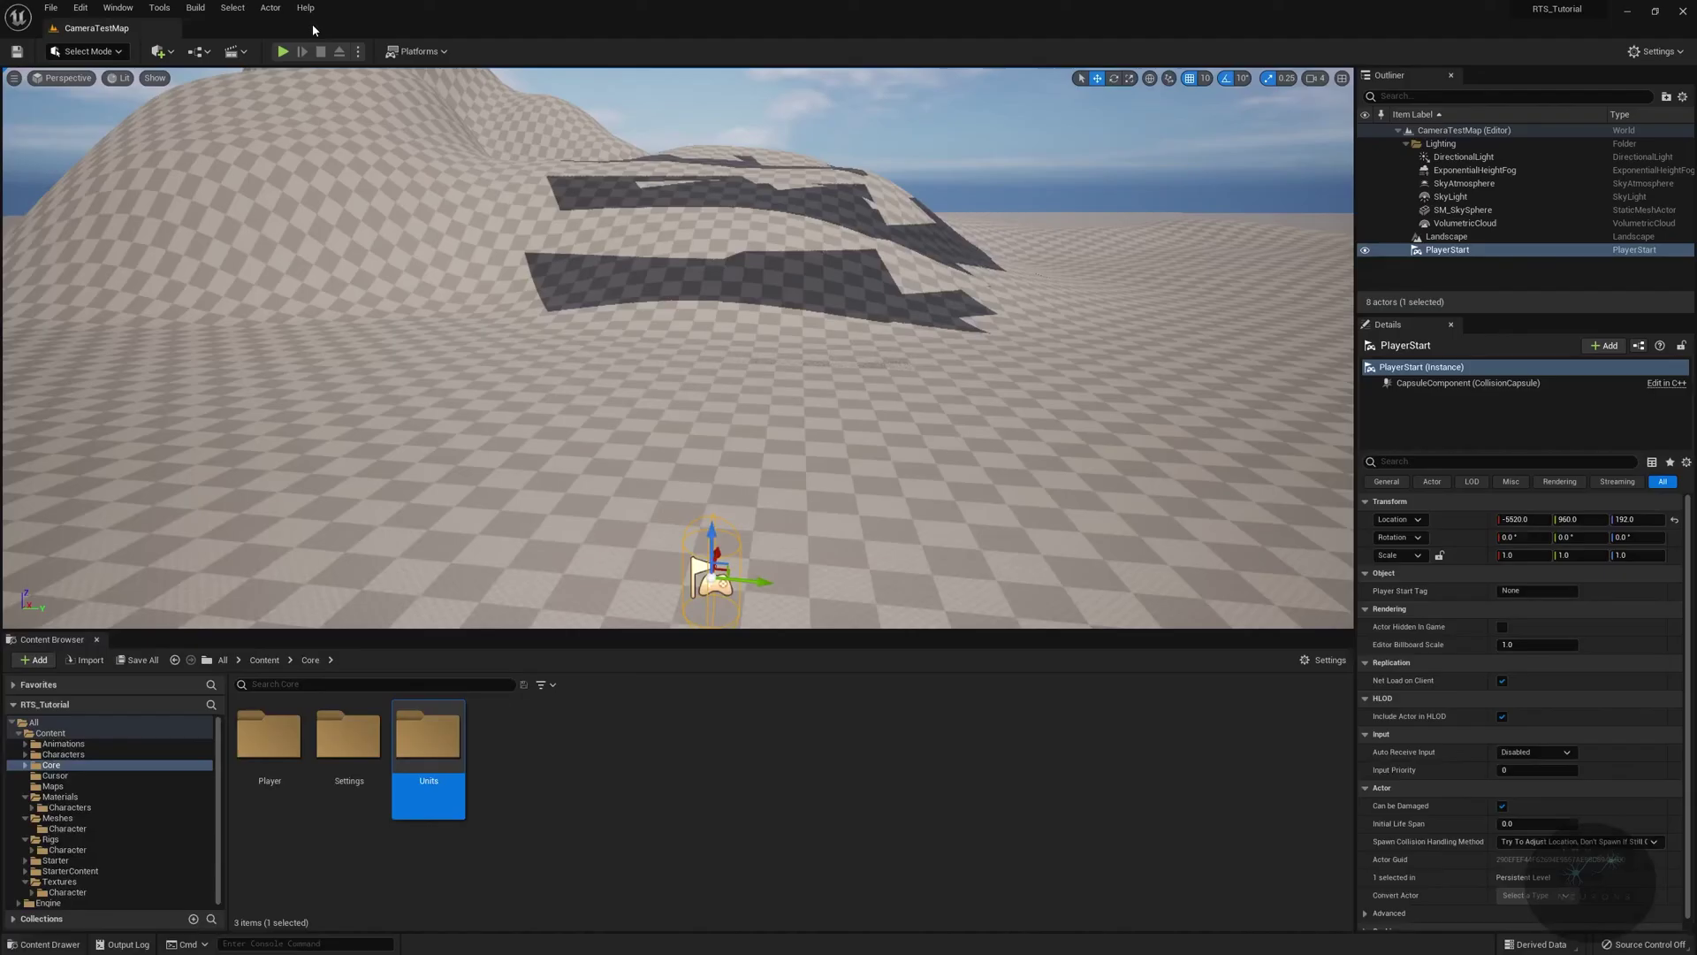